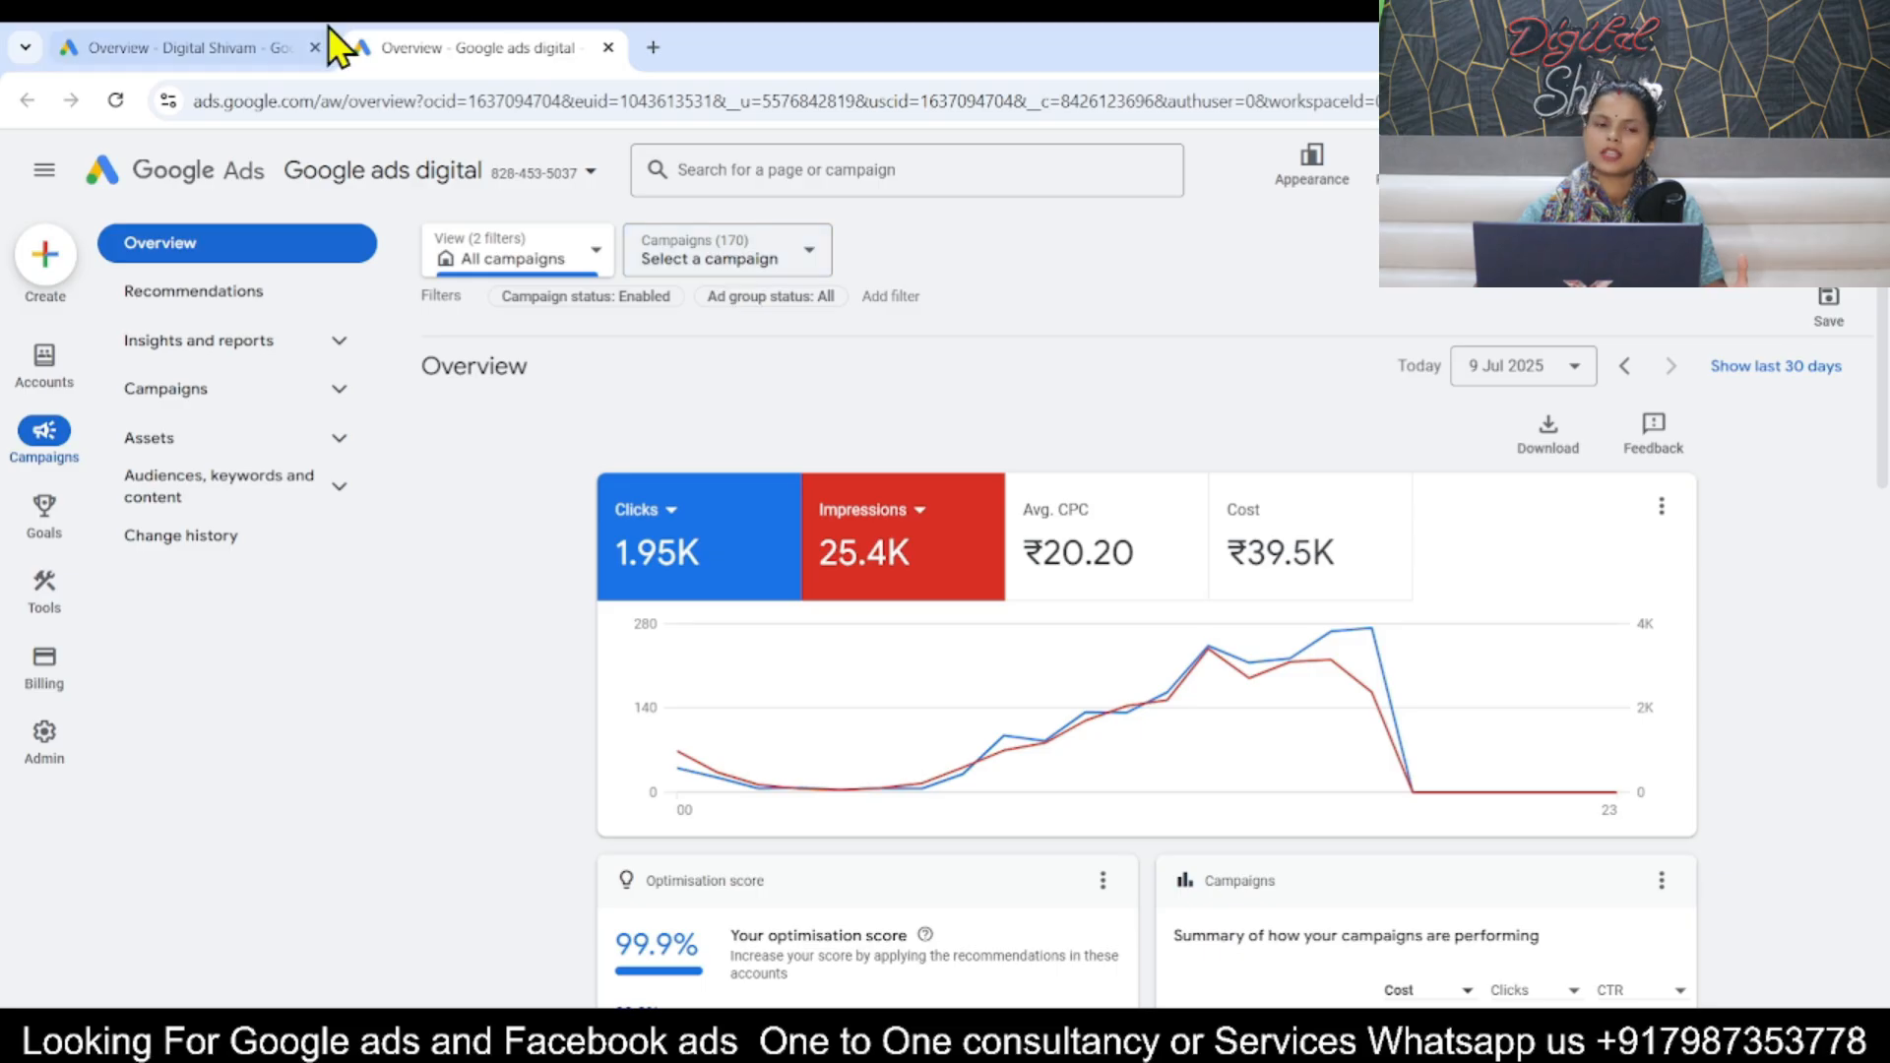
Switch to the other open Google Ads account and start a new campaign without guidance.
left_click(74, 46)
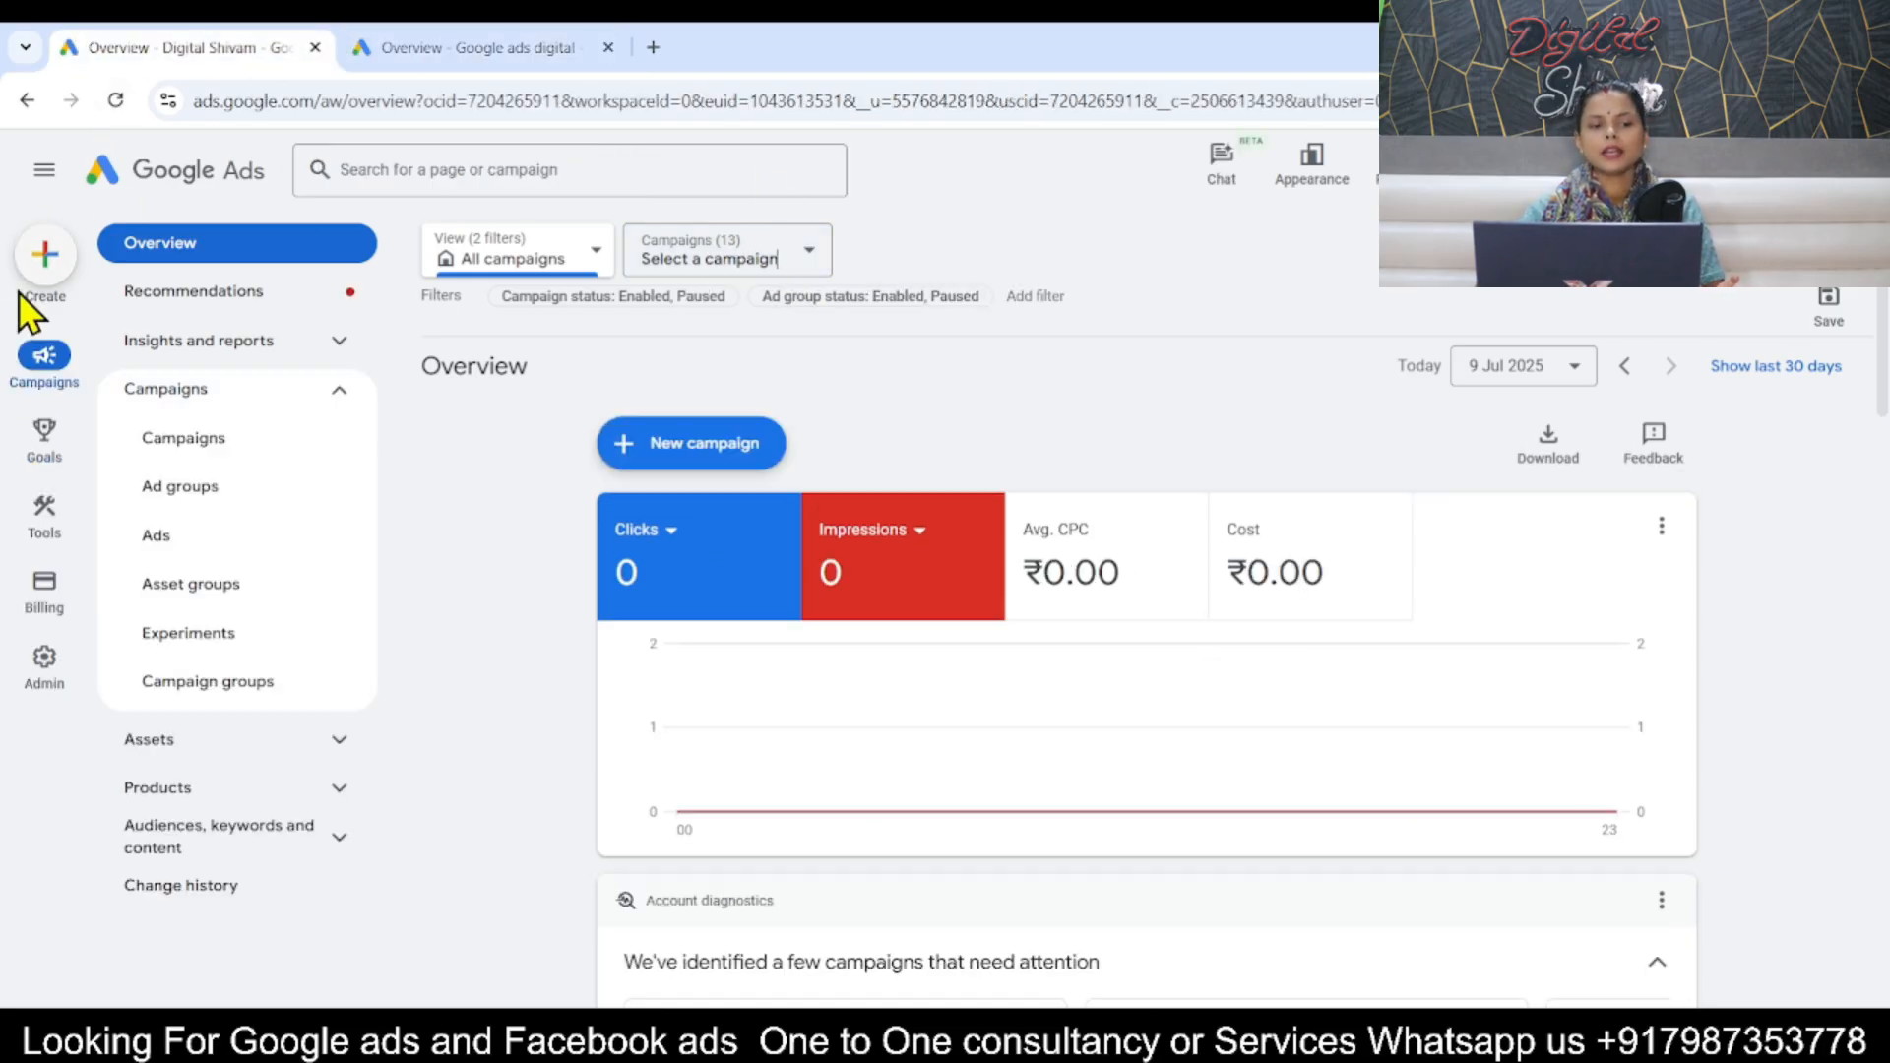
mouse_move(35, 680)
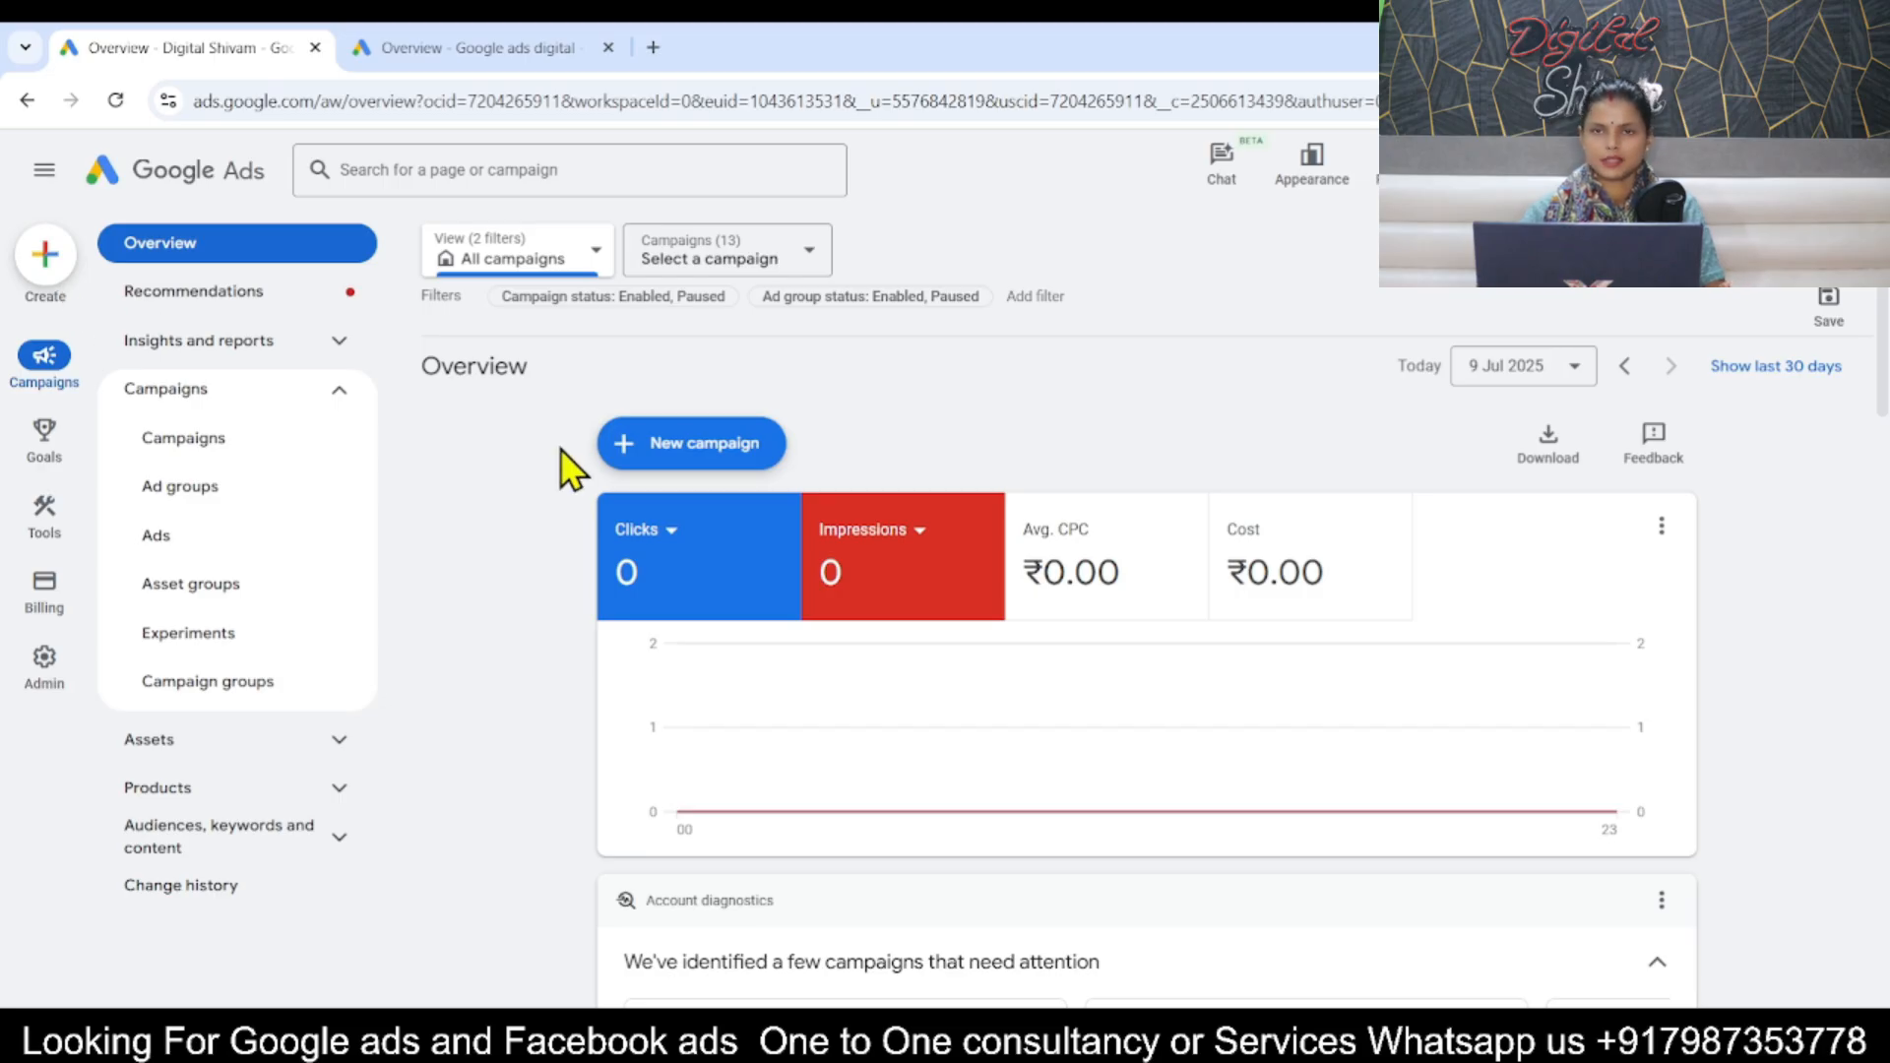
left_click(681, 438)
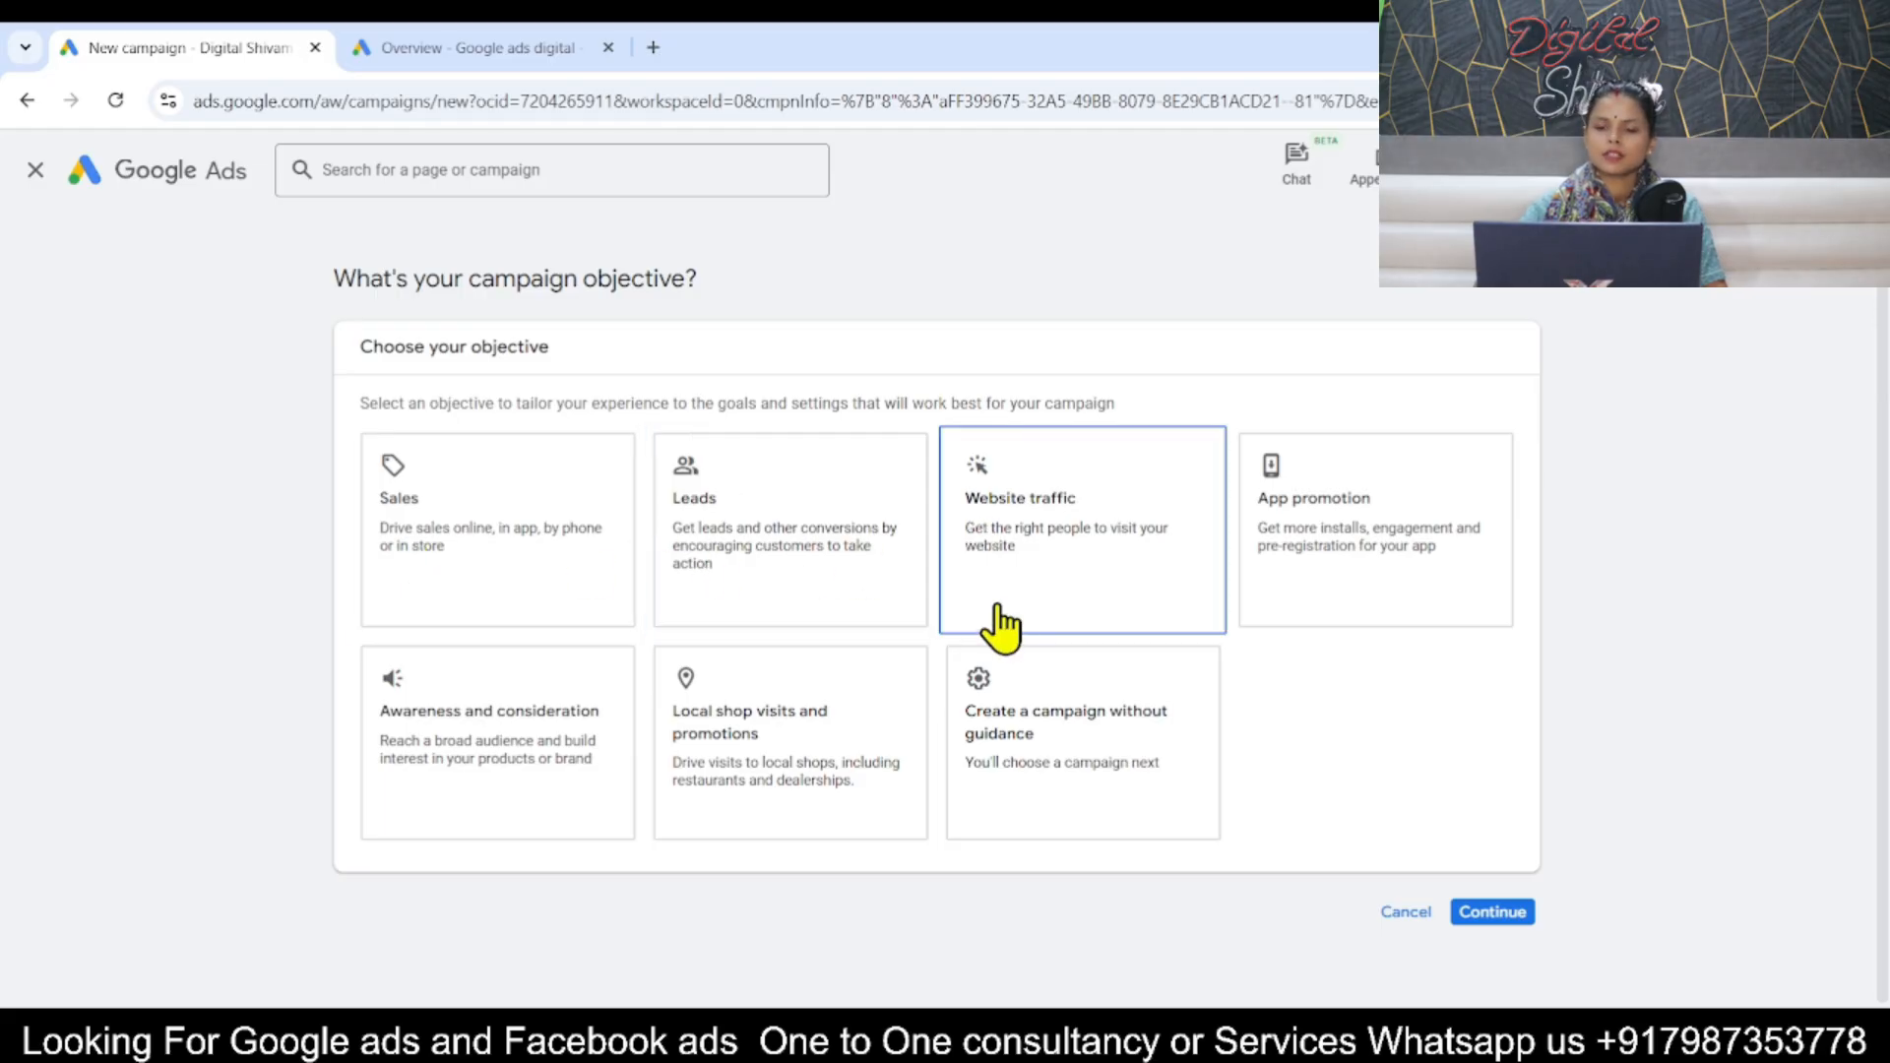
left_click(1081, 756)
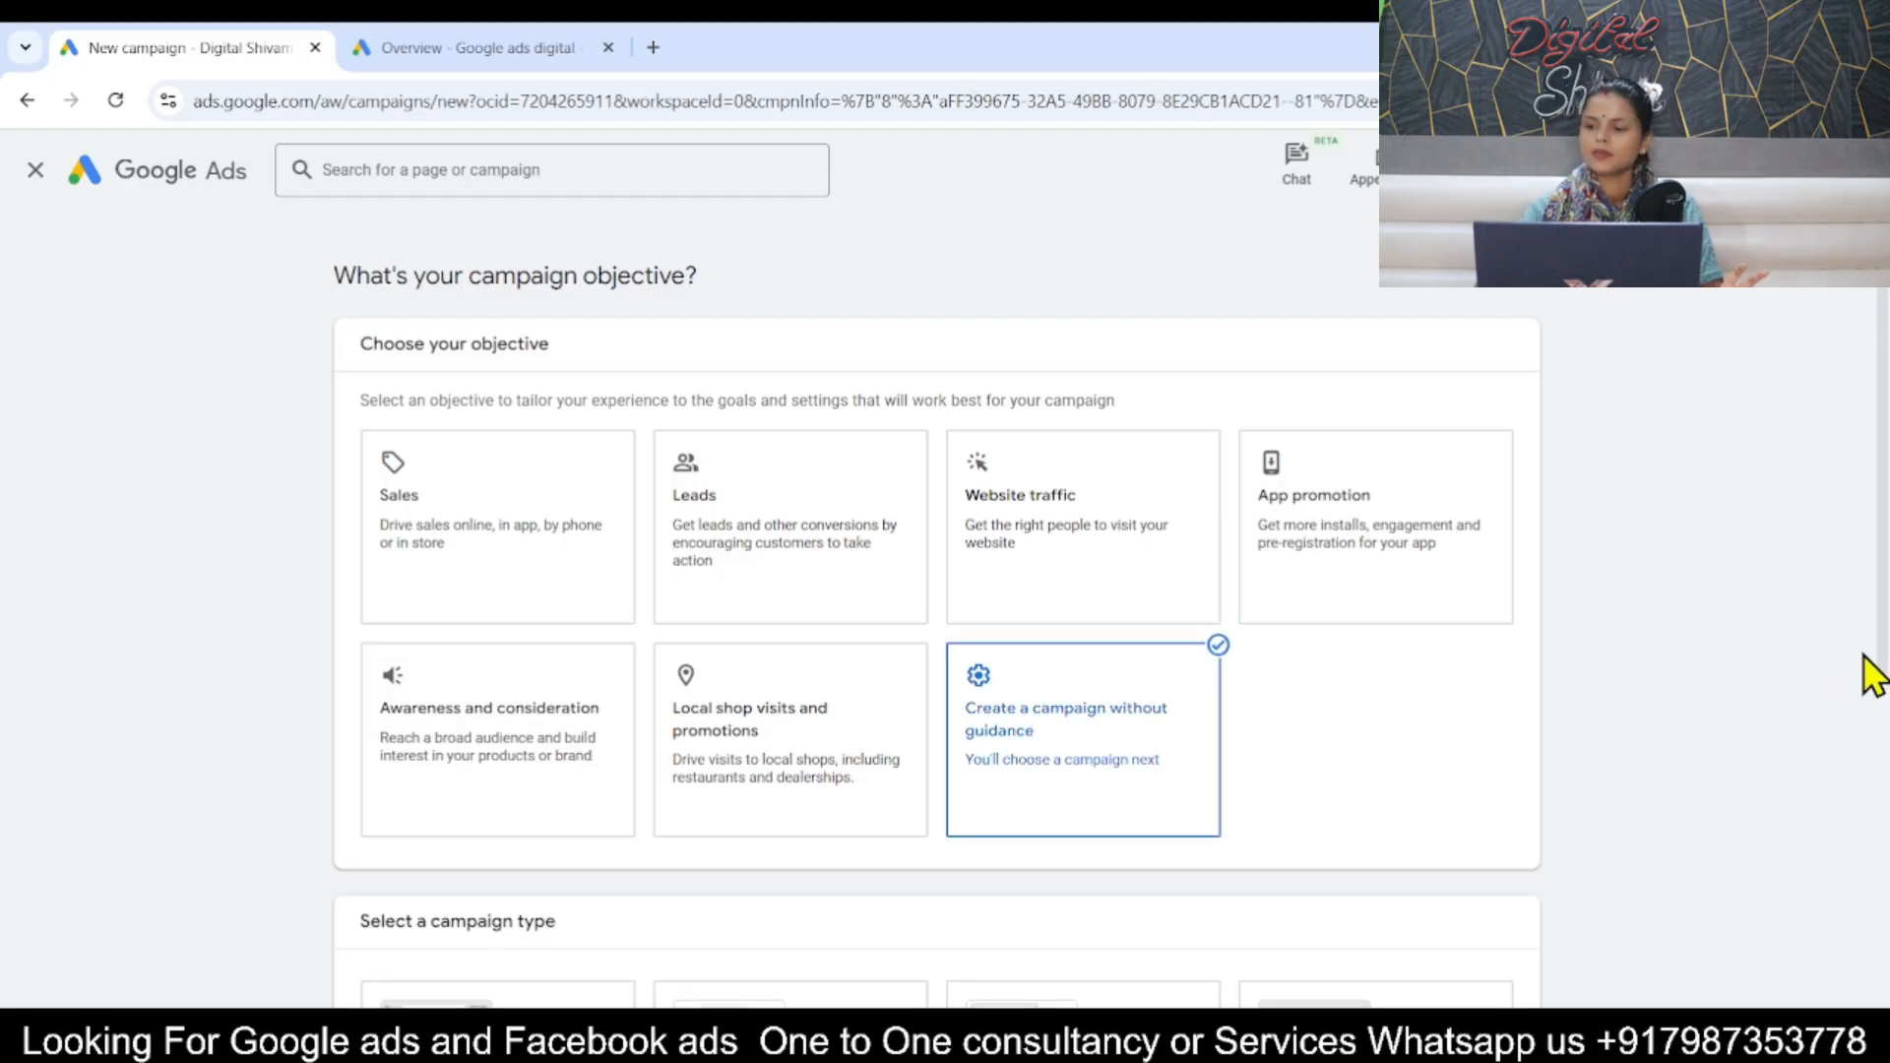
Choose Search as the campaign type and continue past the conversion goals without selecting any campaign results.
scroll(1868, 670, "down", 5)
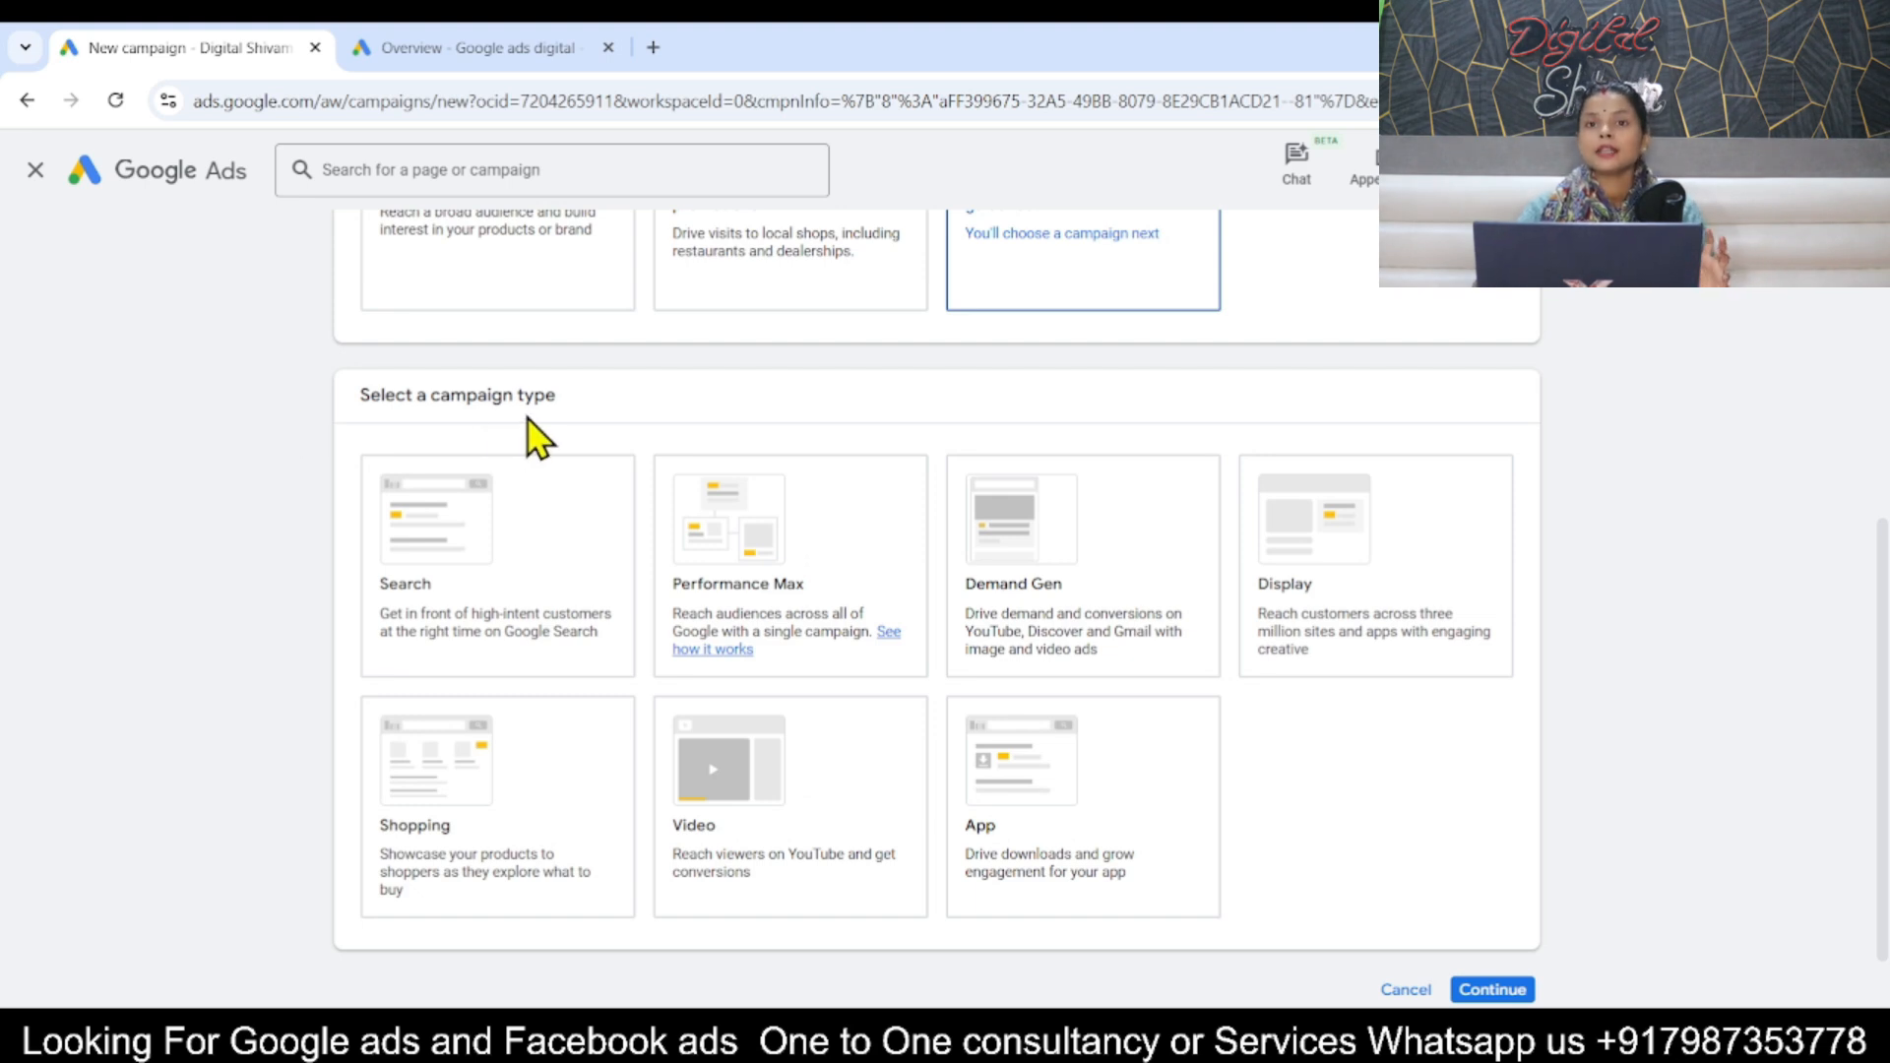
left_click(452, 579)
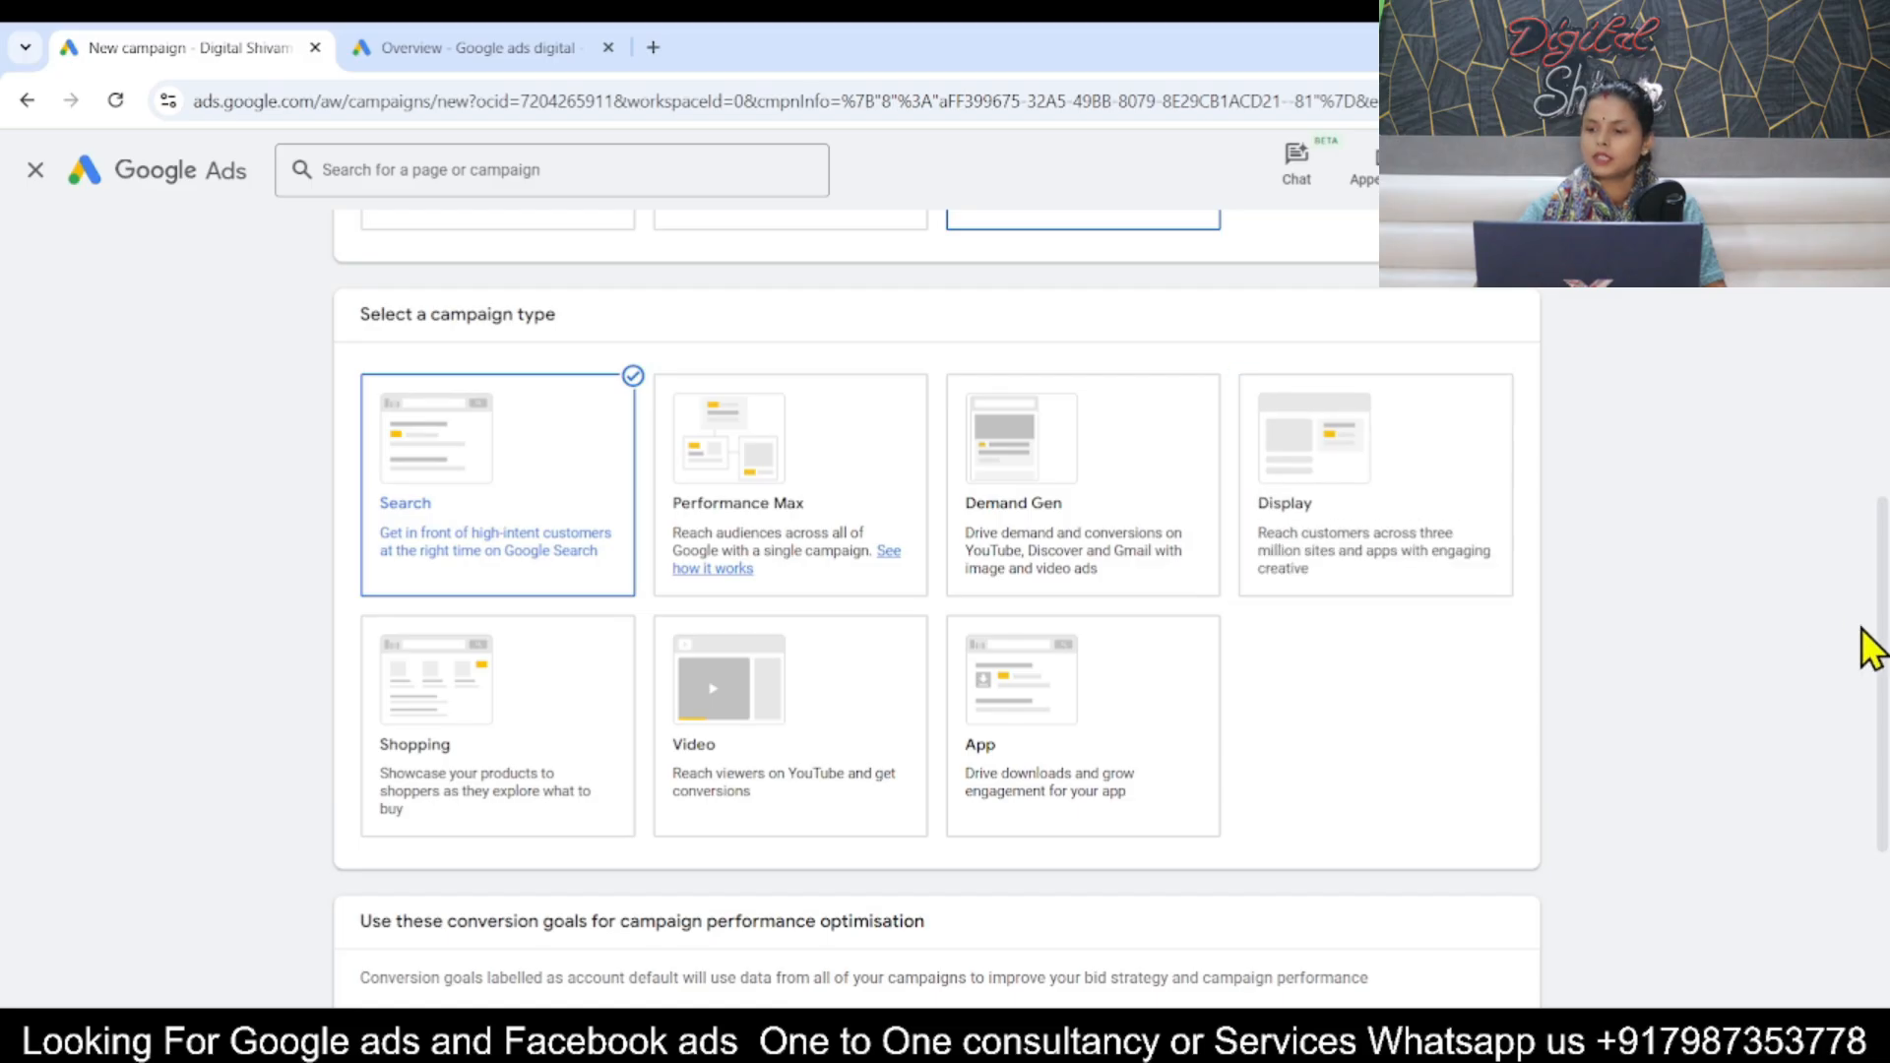
scroll(1868, 650, "down", 4)
left_click(1508, 908)
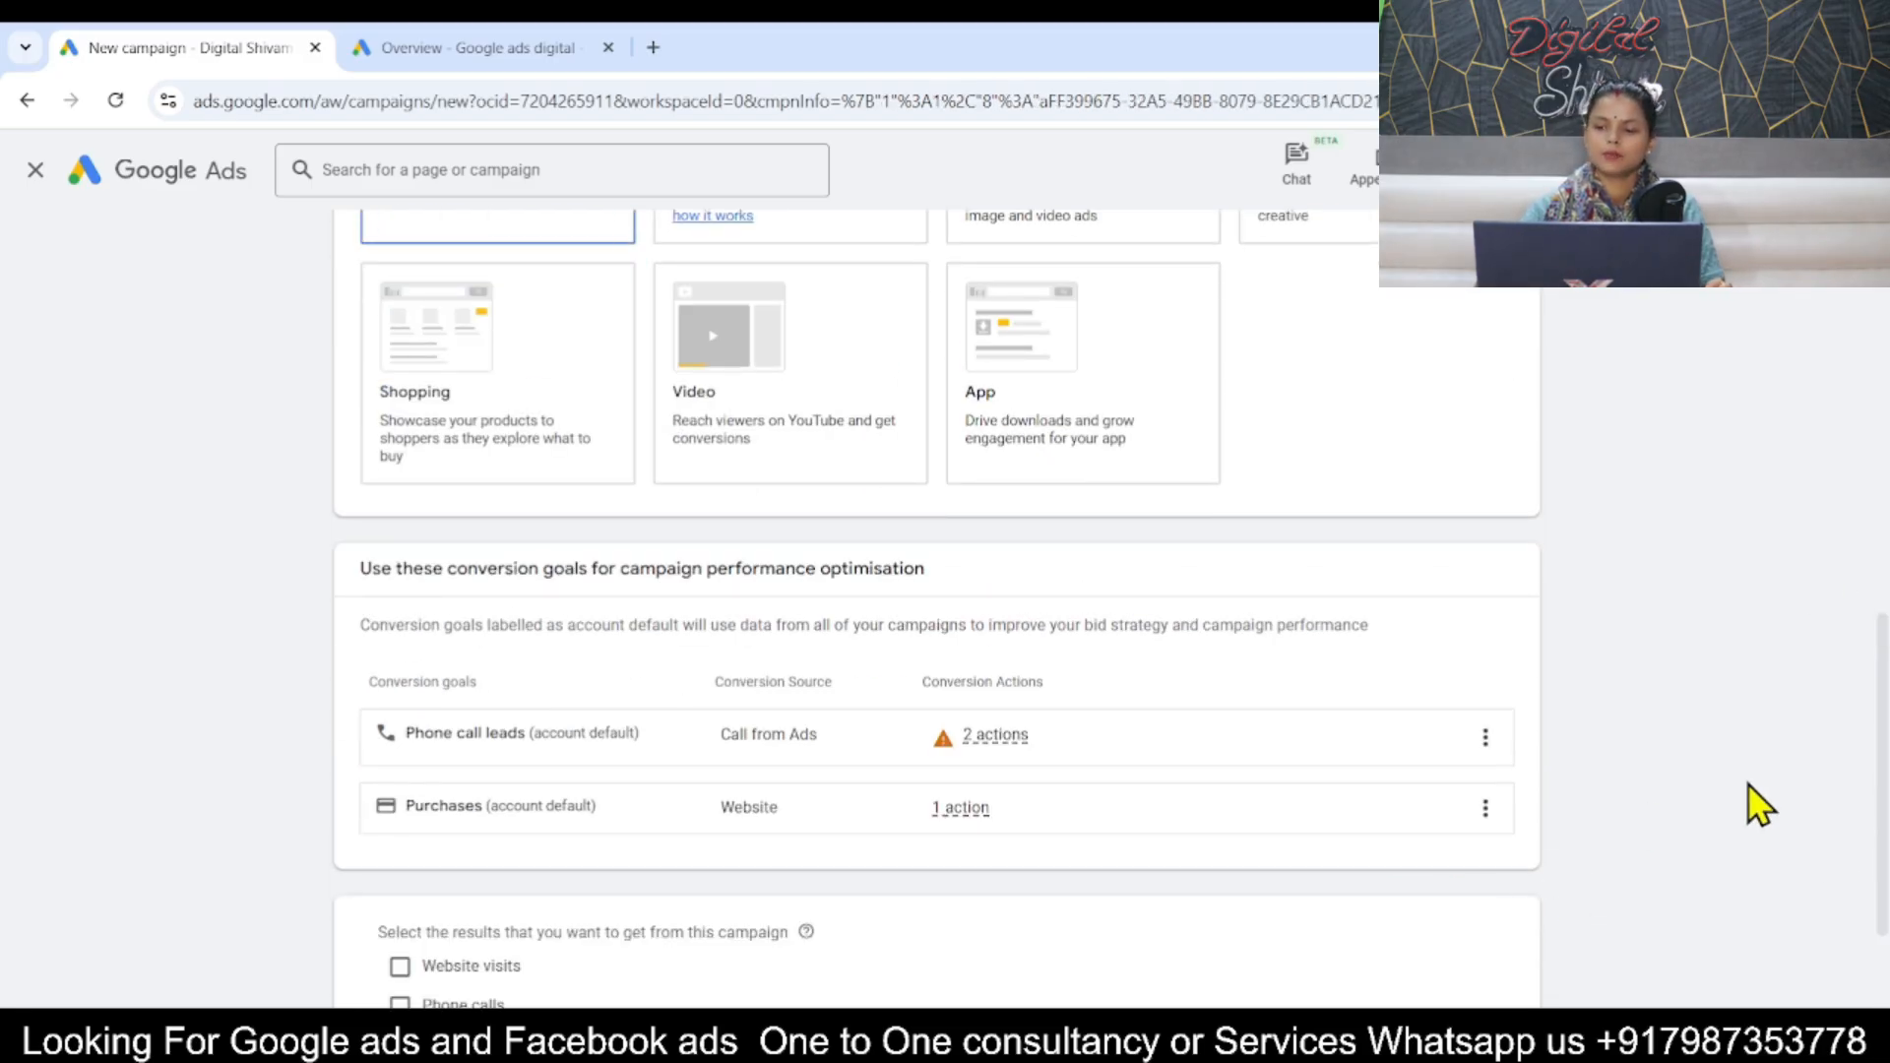
scroll(1878, 789, "down", 2)
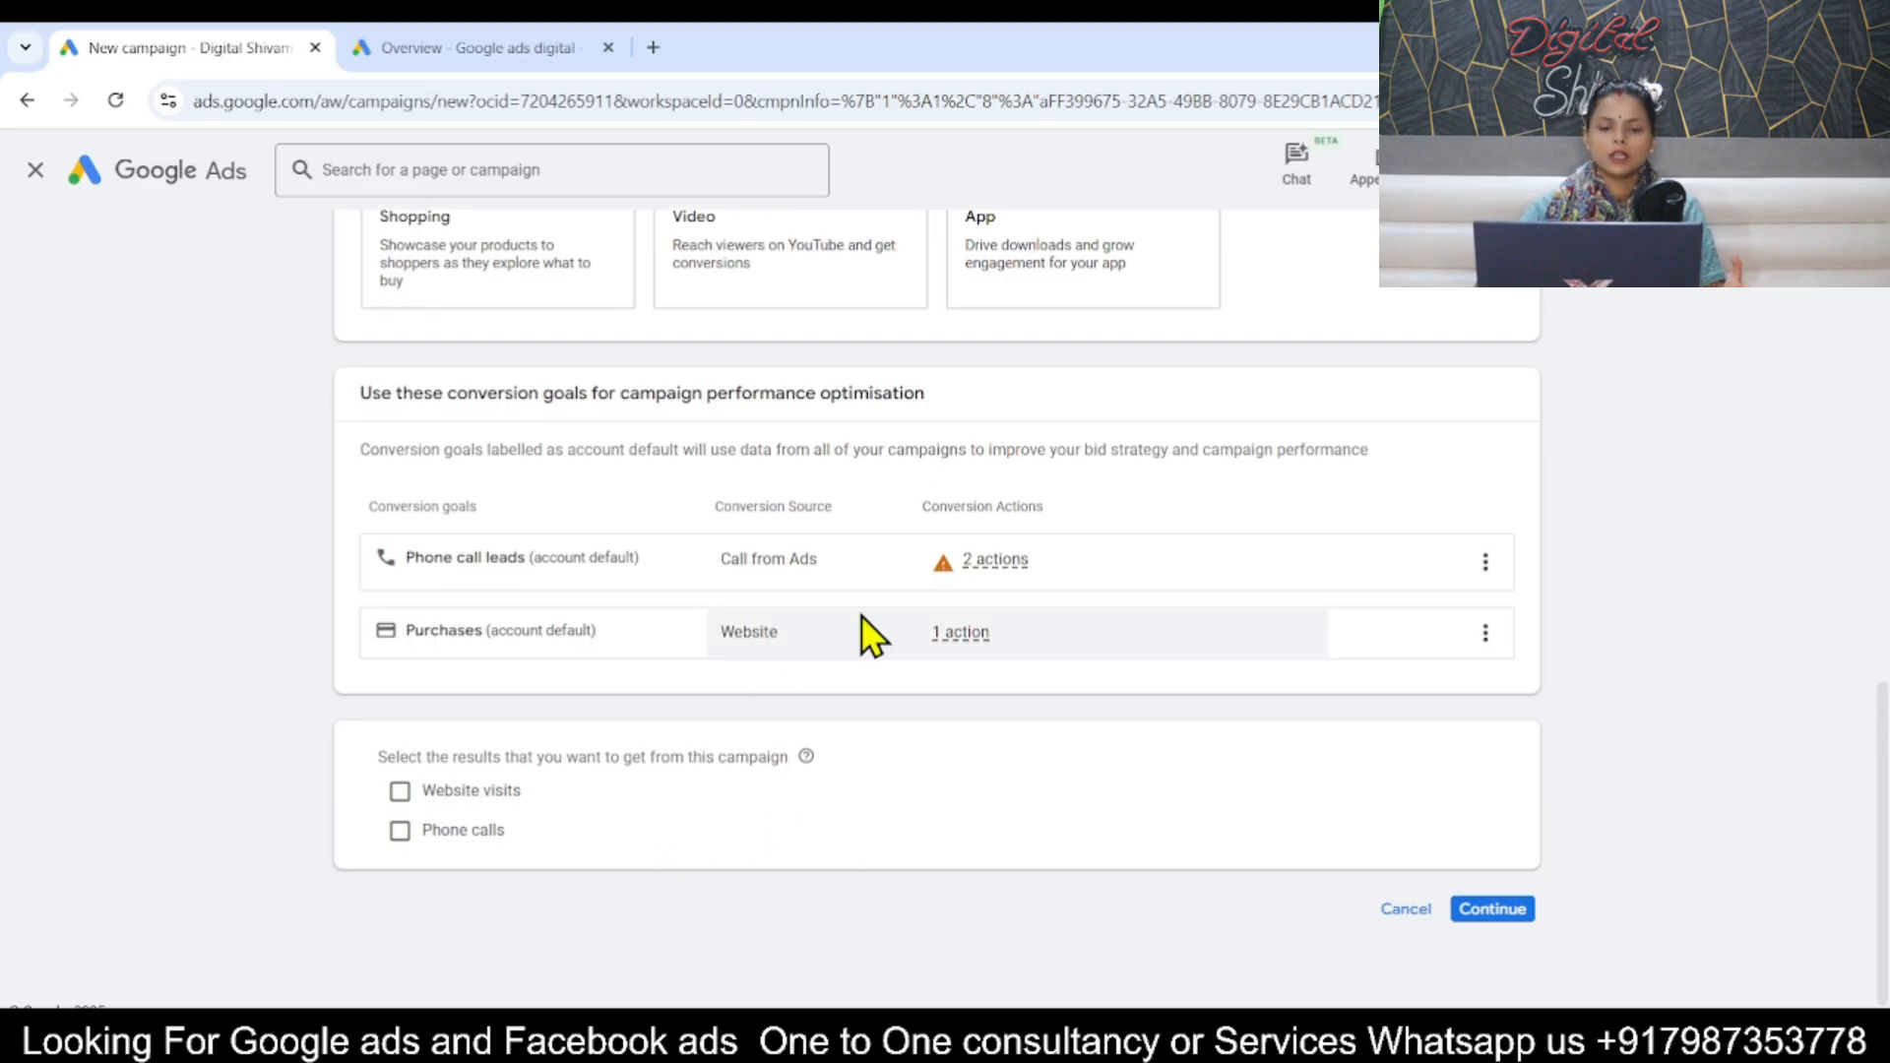
left_click(1493, 910)
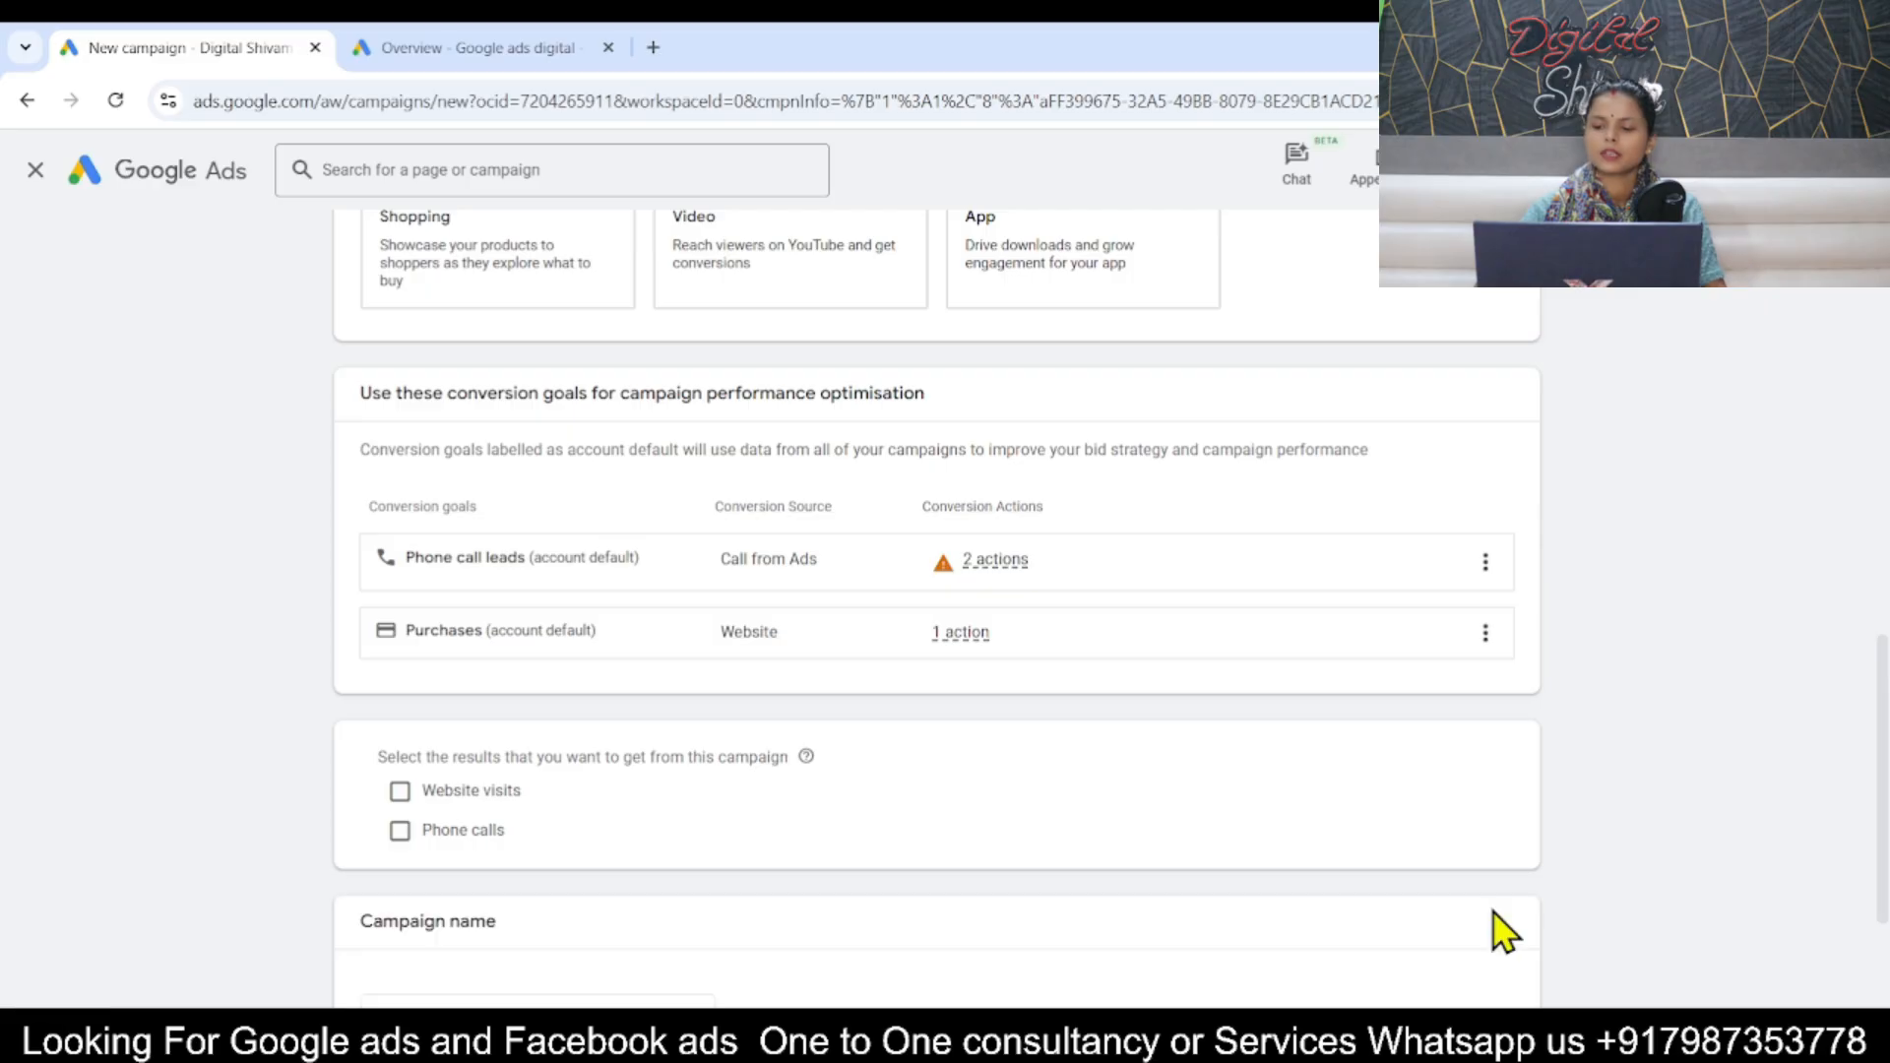
Name the campaign "google ads map" and continue to the bidding settings.
left_click_drag(1884, 801, 1884, 906)
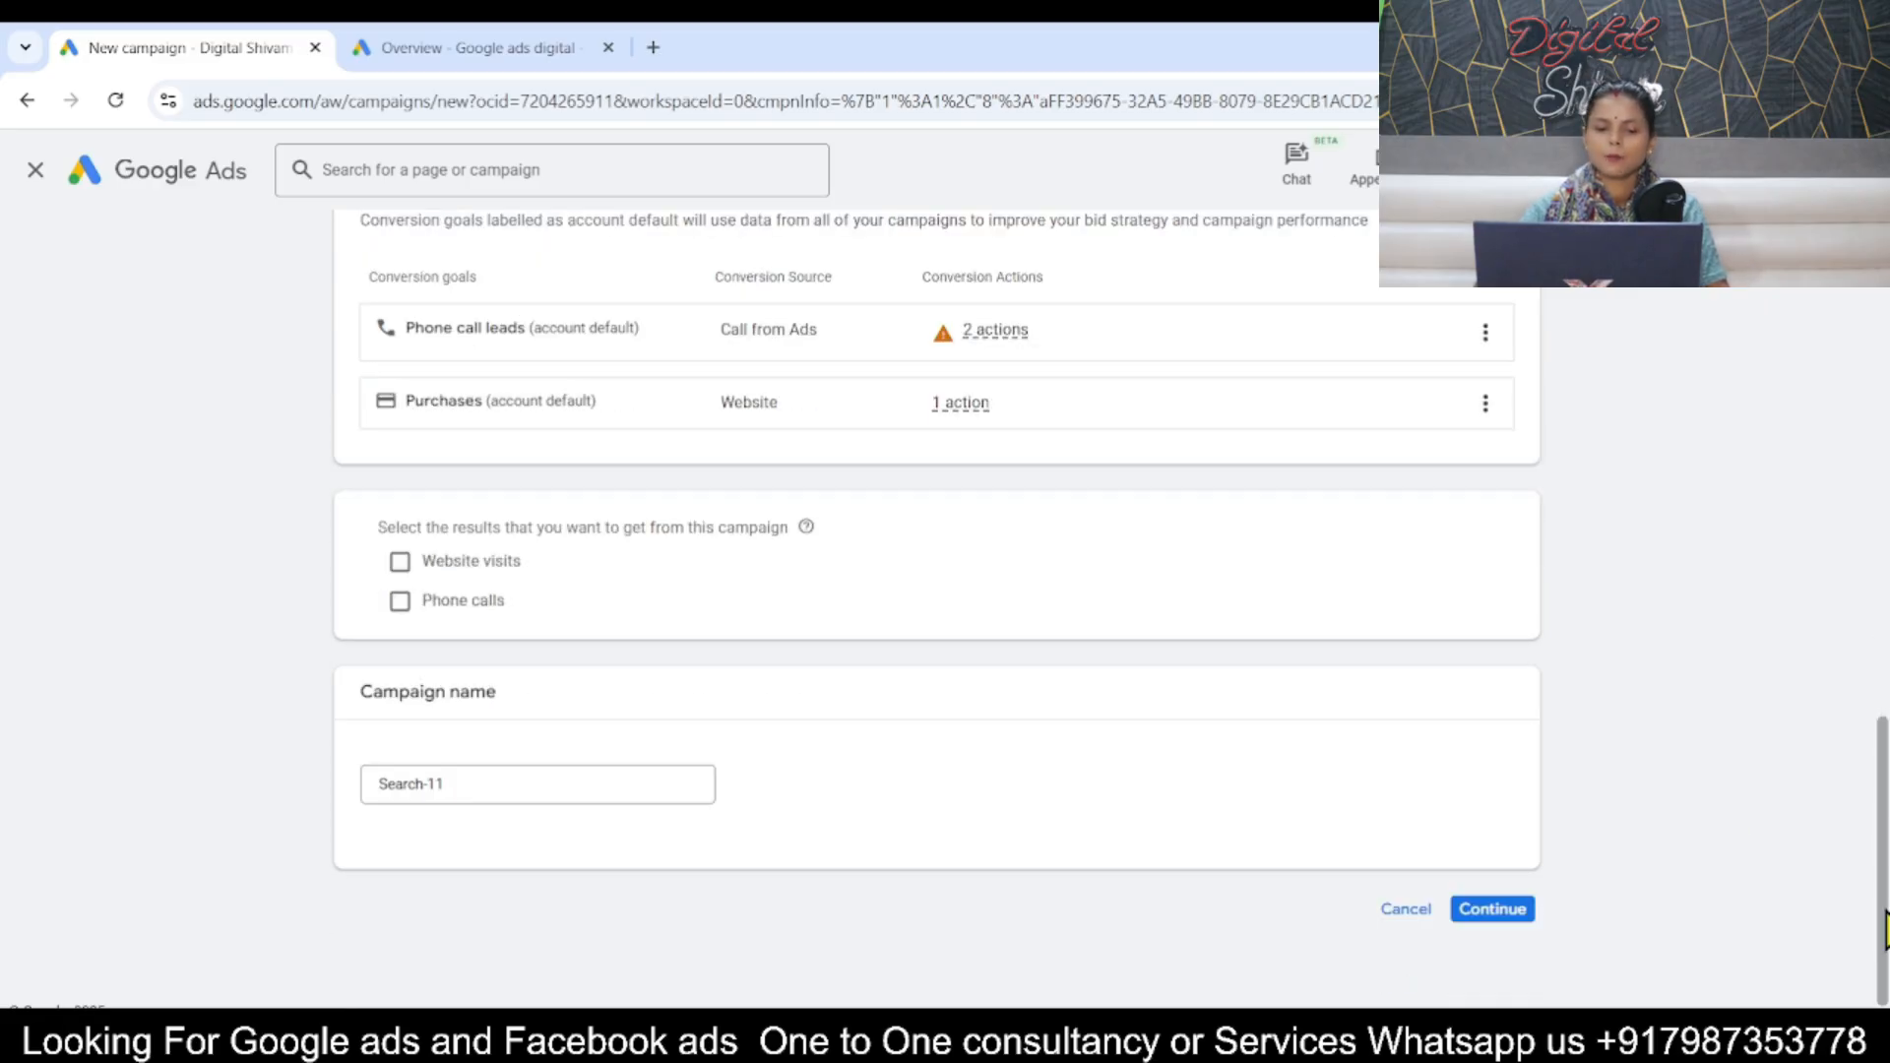
left_click(629, 785)
key("BackSpace")
key("BackSpace")
key("BackSpace")
key("BackSpace")
key("BackSpace")
key("BackSpace")
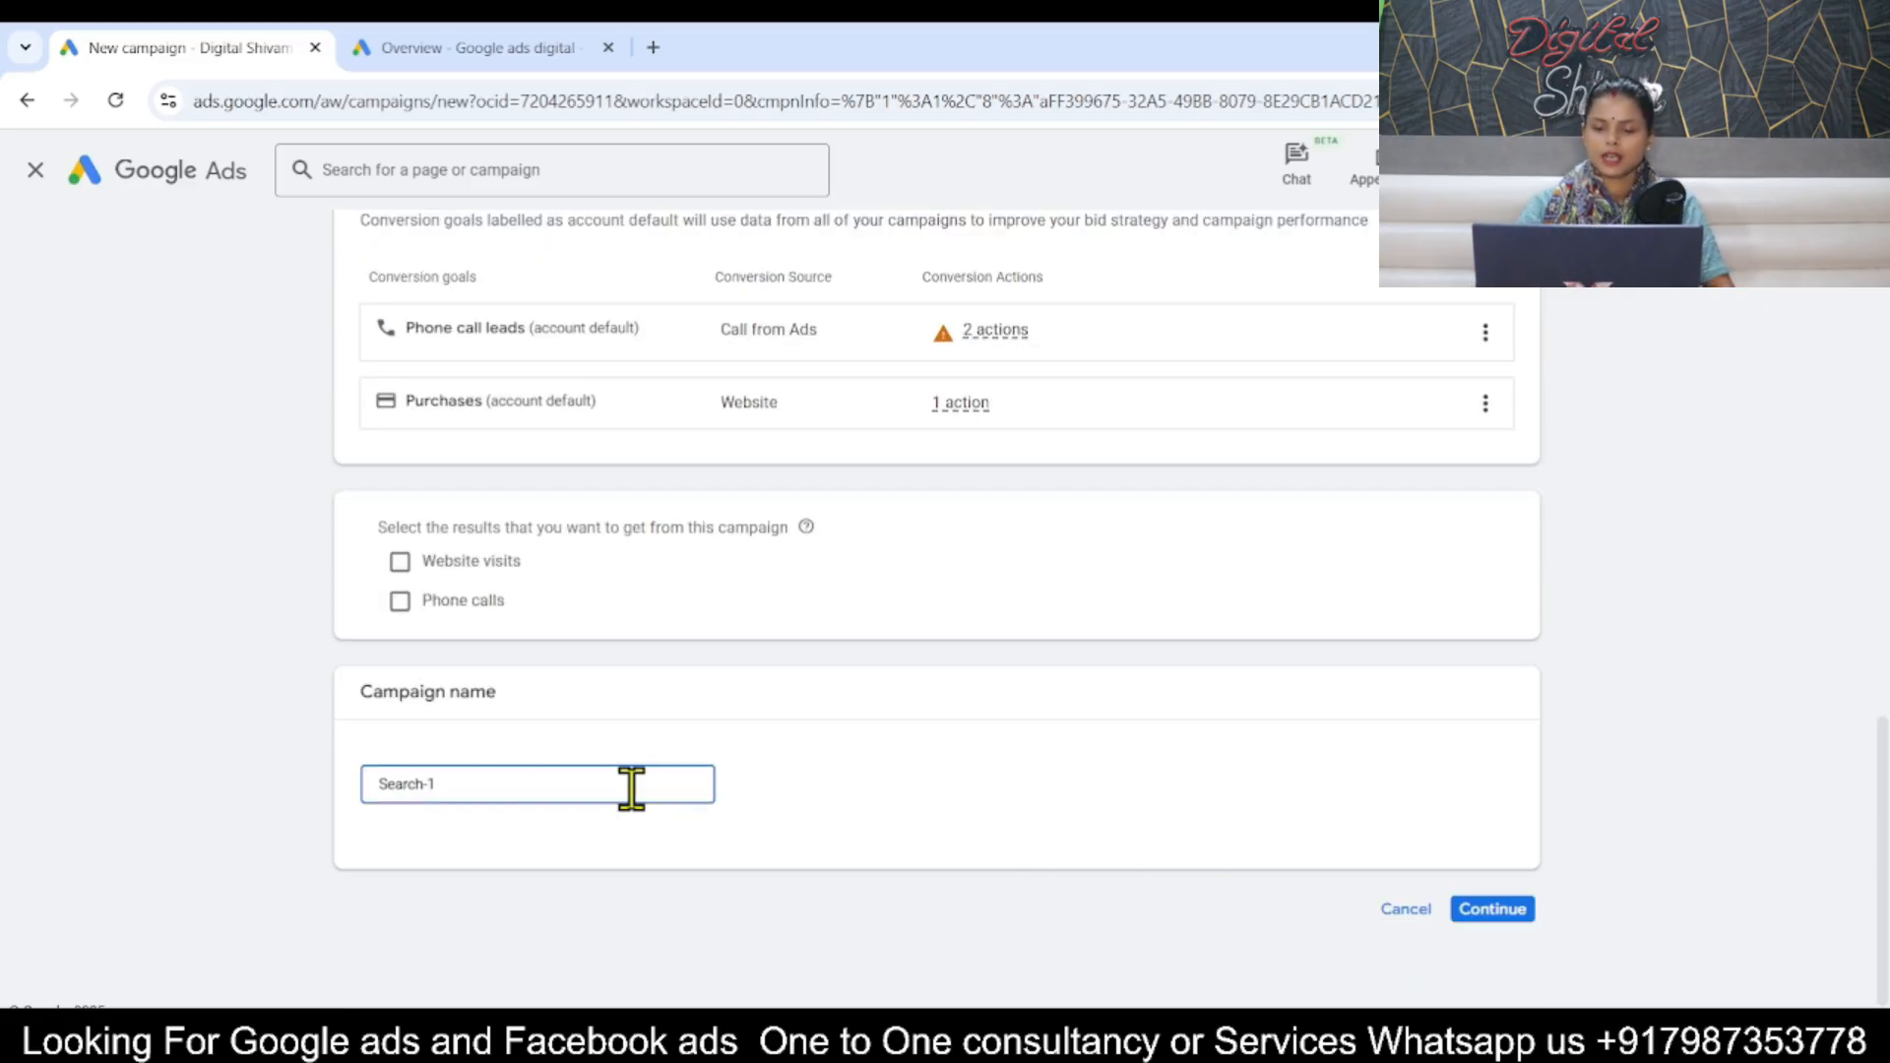
key("BackSpace")
key("BackSpace")
key("BackSpace")
type("google ads campaign")
key("BackSpace")
key("BackSpace")
key("BackSpace")
key("BackSpace")
key("BackSpace")
key("BackSpace")
key("BackSpace")
key("BackSpace")
key("BackSpace")
type("map")
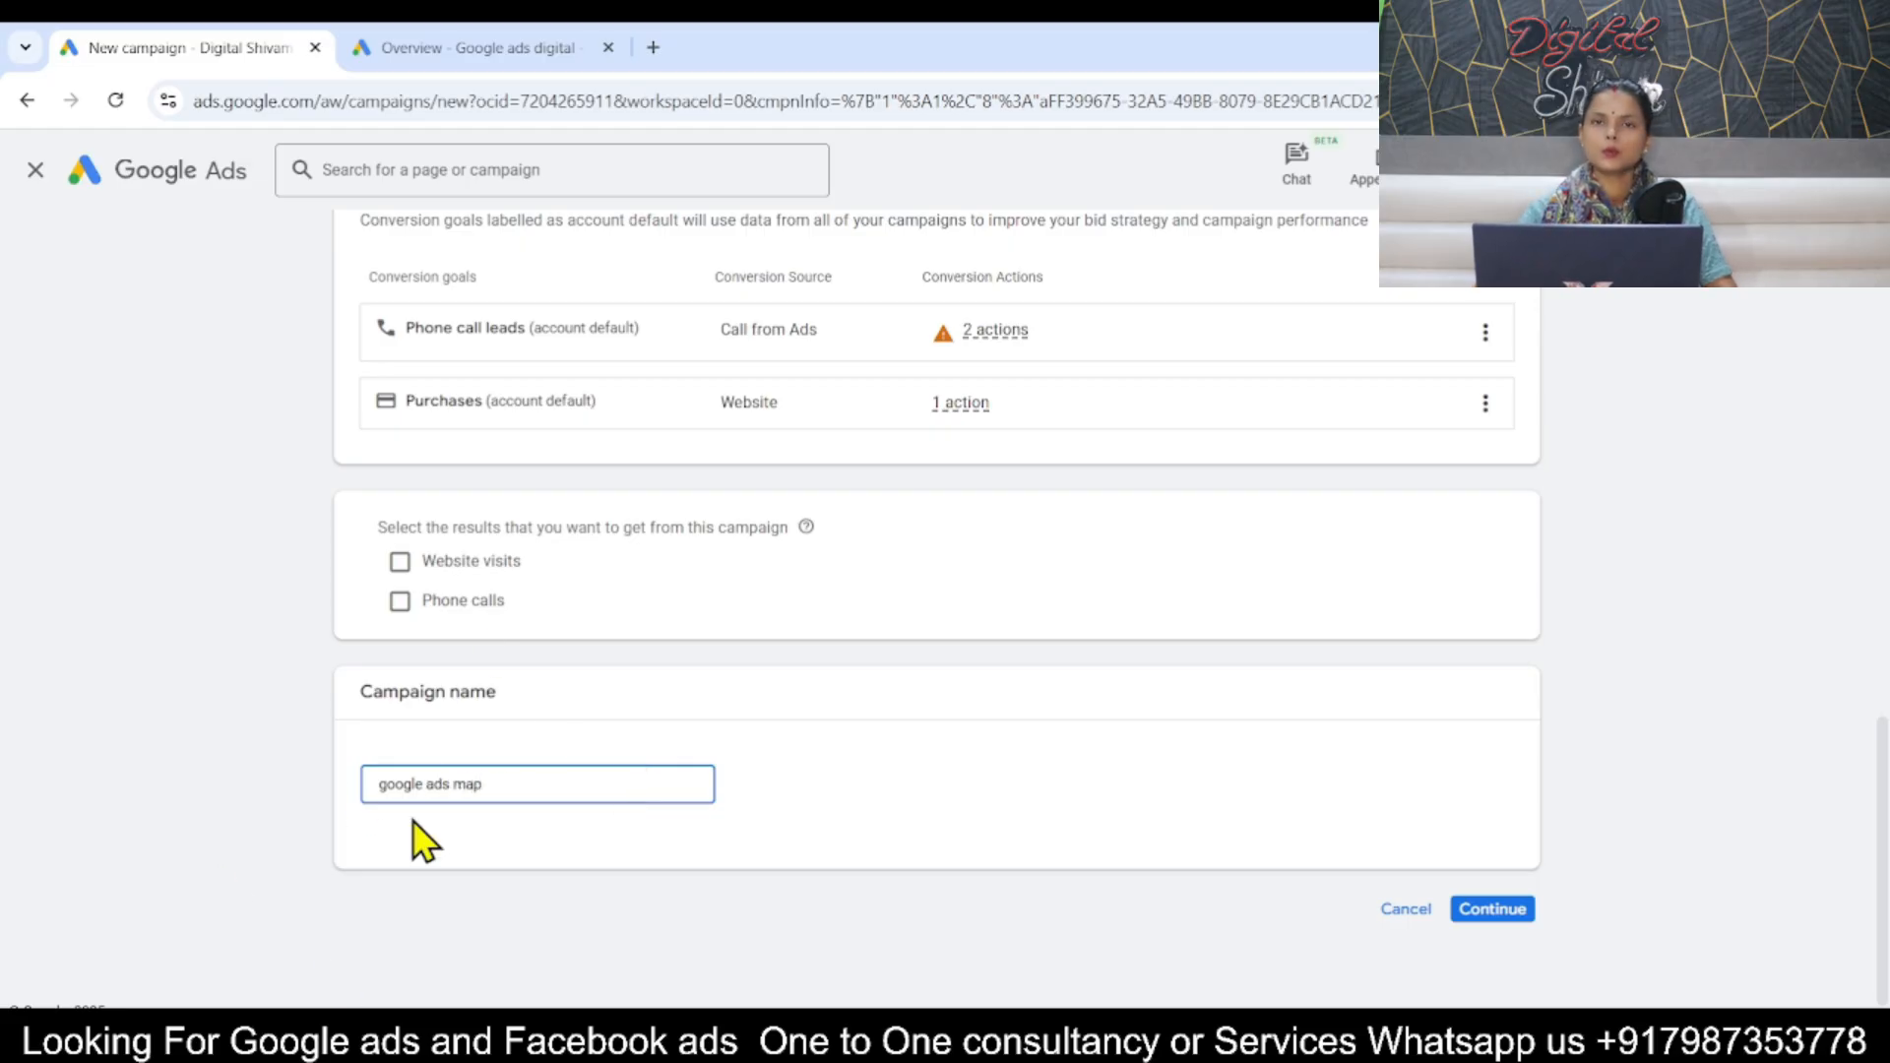
left_click(1489, 909)
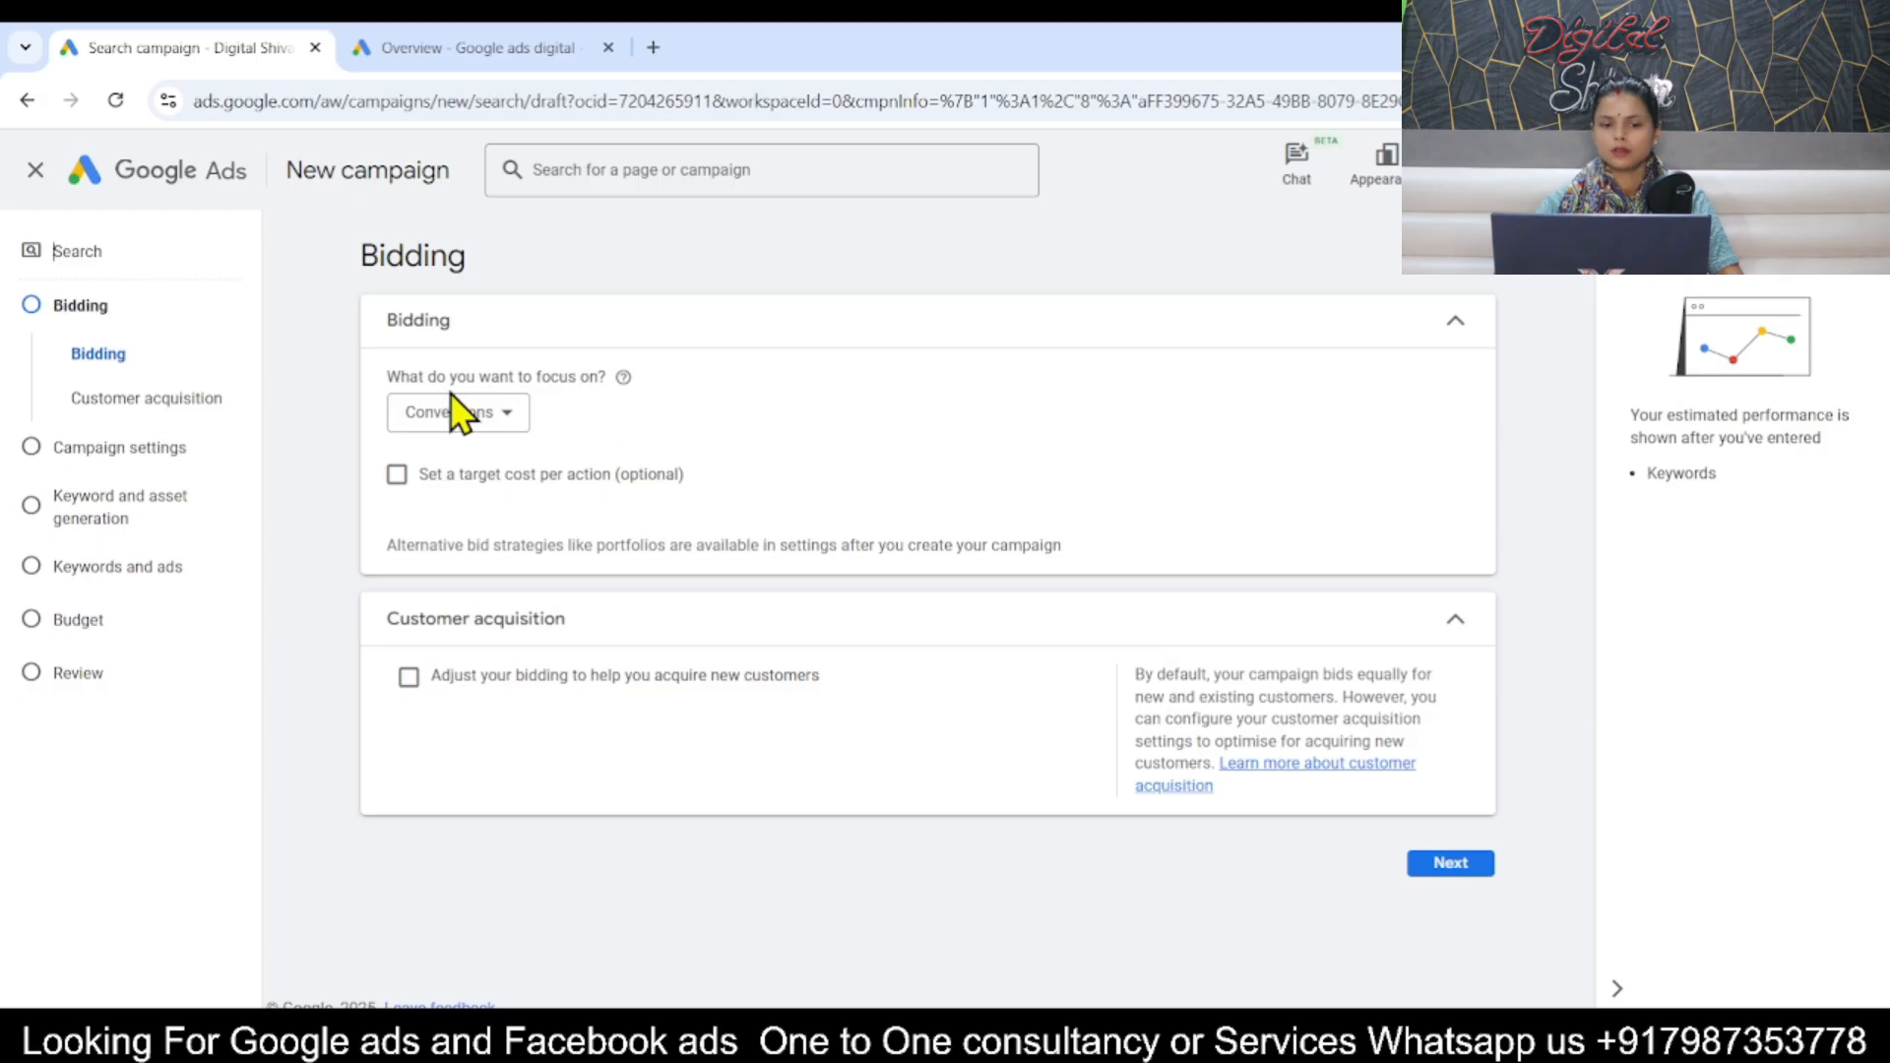
Focus bidding on clicks with a maximum CPC bid limit of ₹70 and proceed to the campaign settings.
left_click(481, 412)
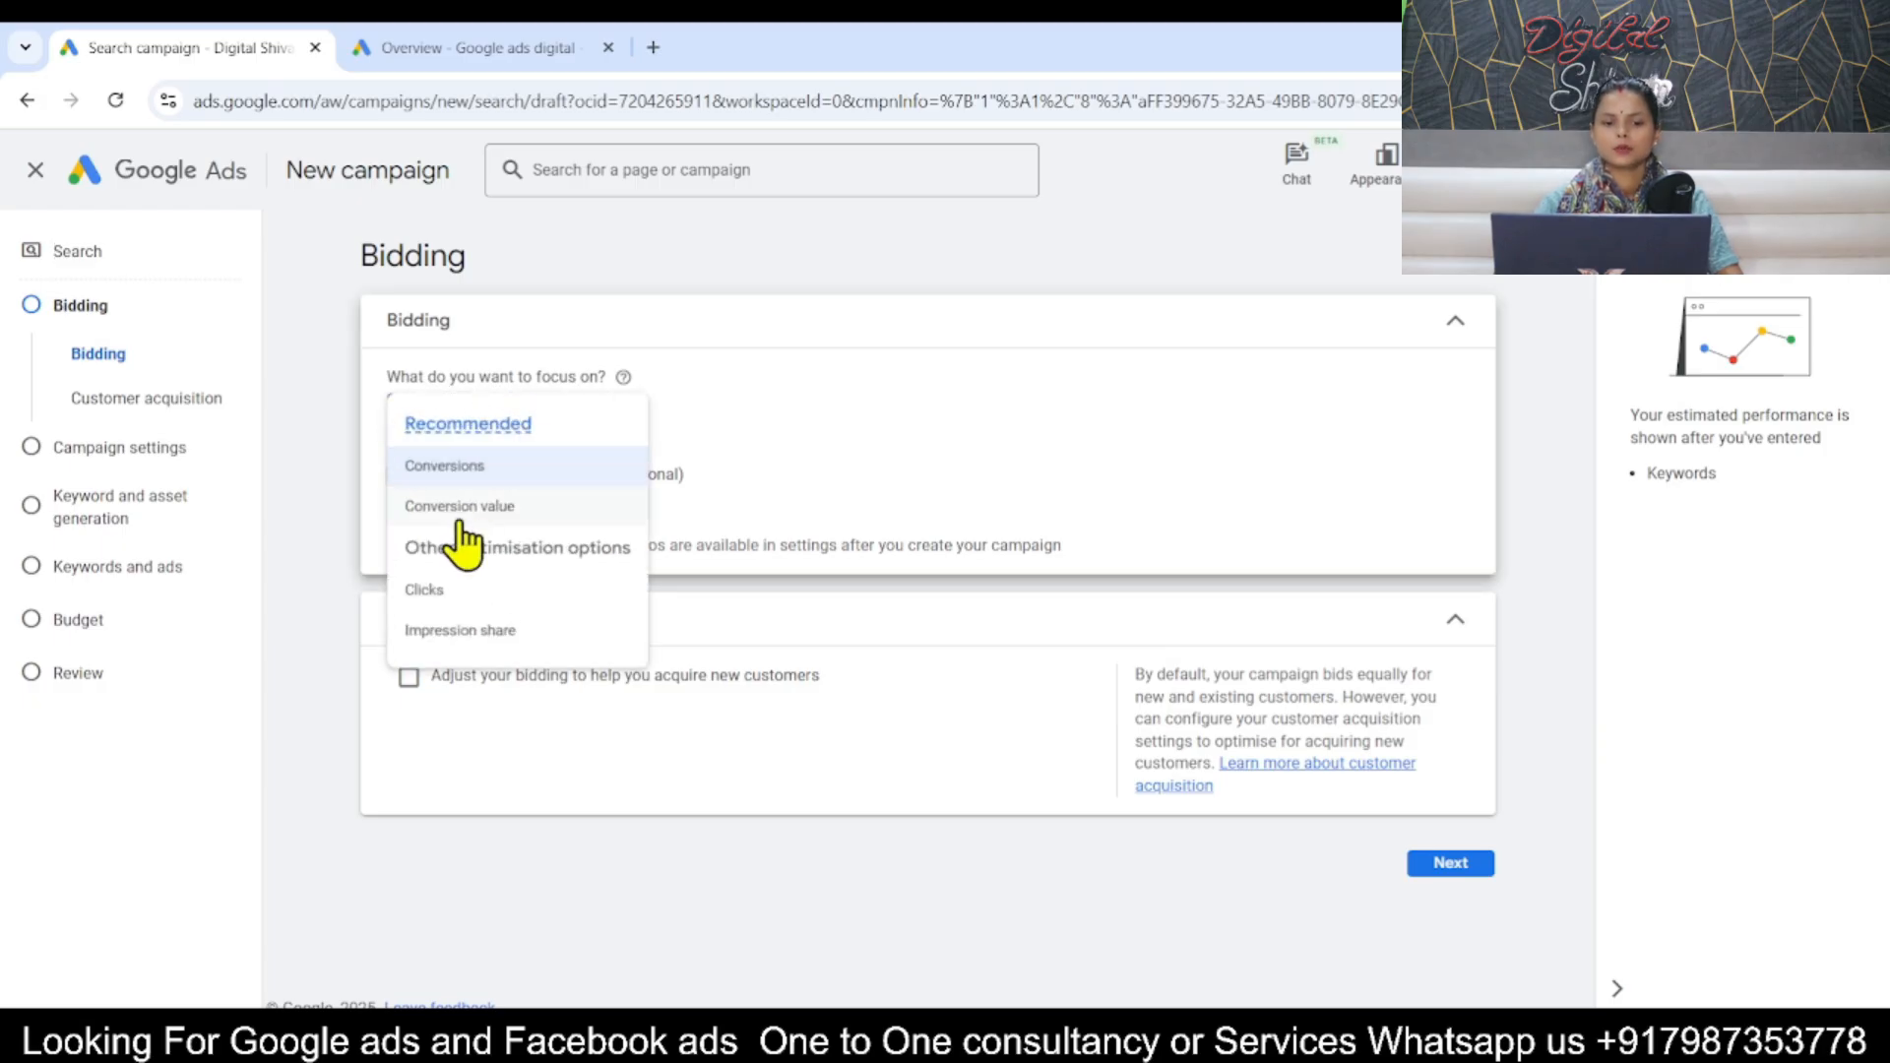
left_click(424, 595)
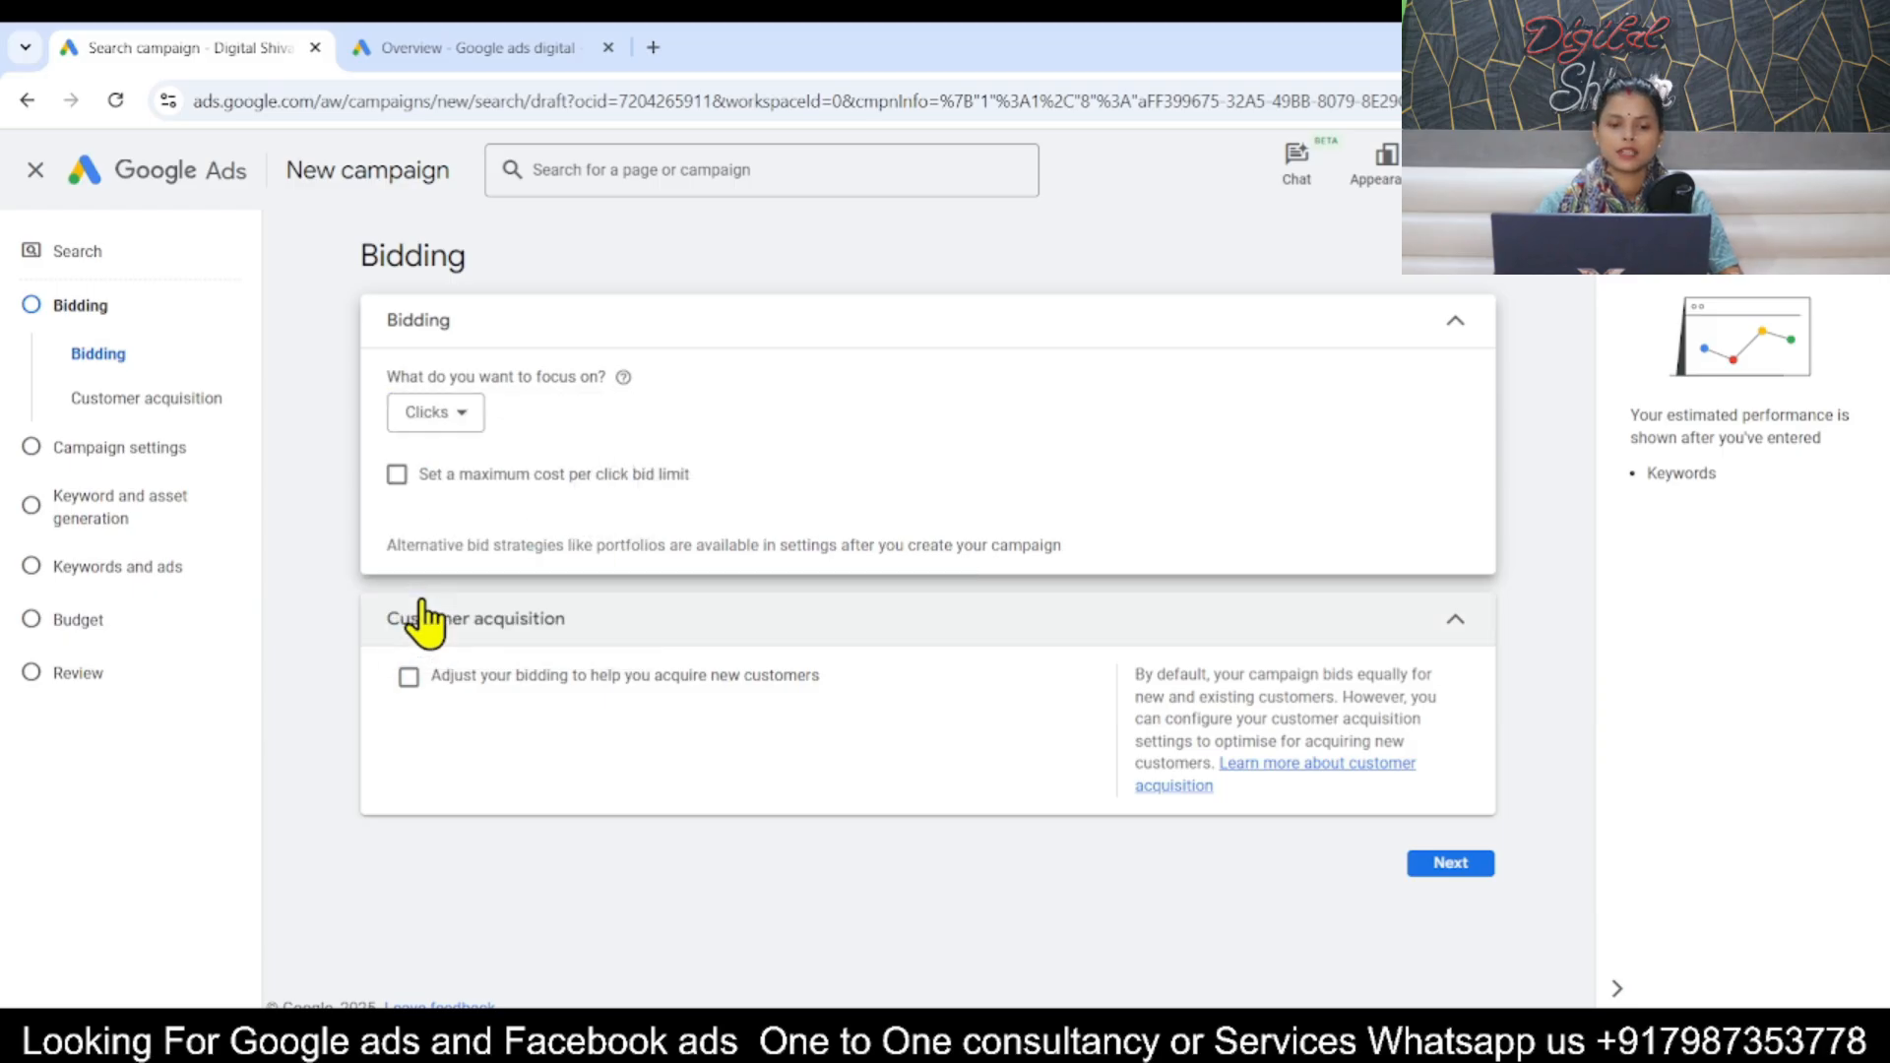
left_click(397, 481)
left_click(471, 545)
type("70")
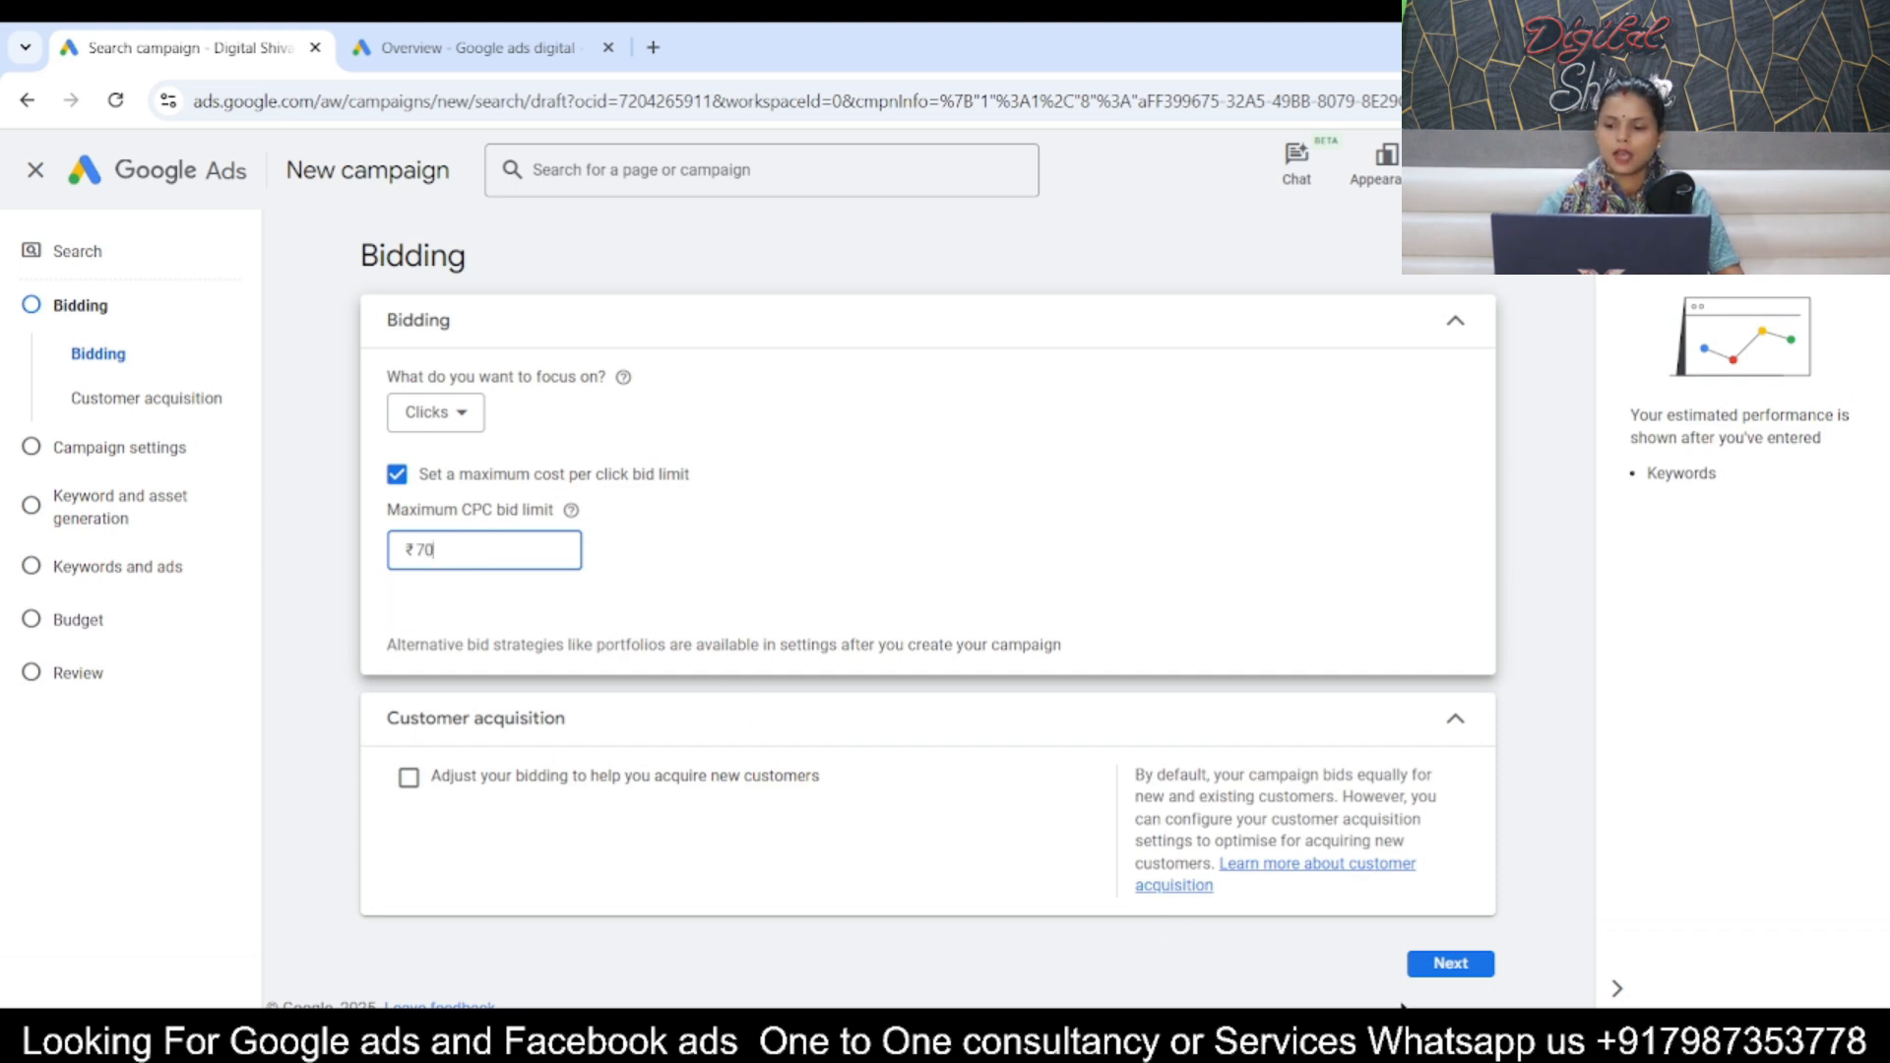
left_click(1435, 966)
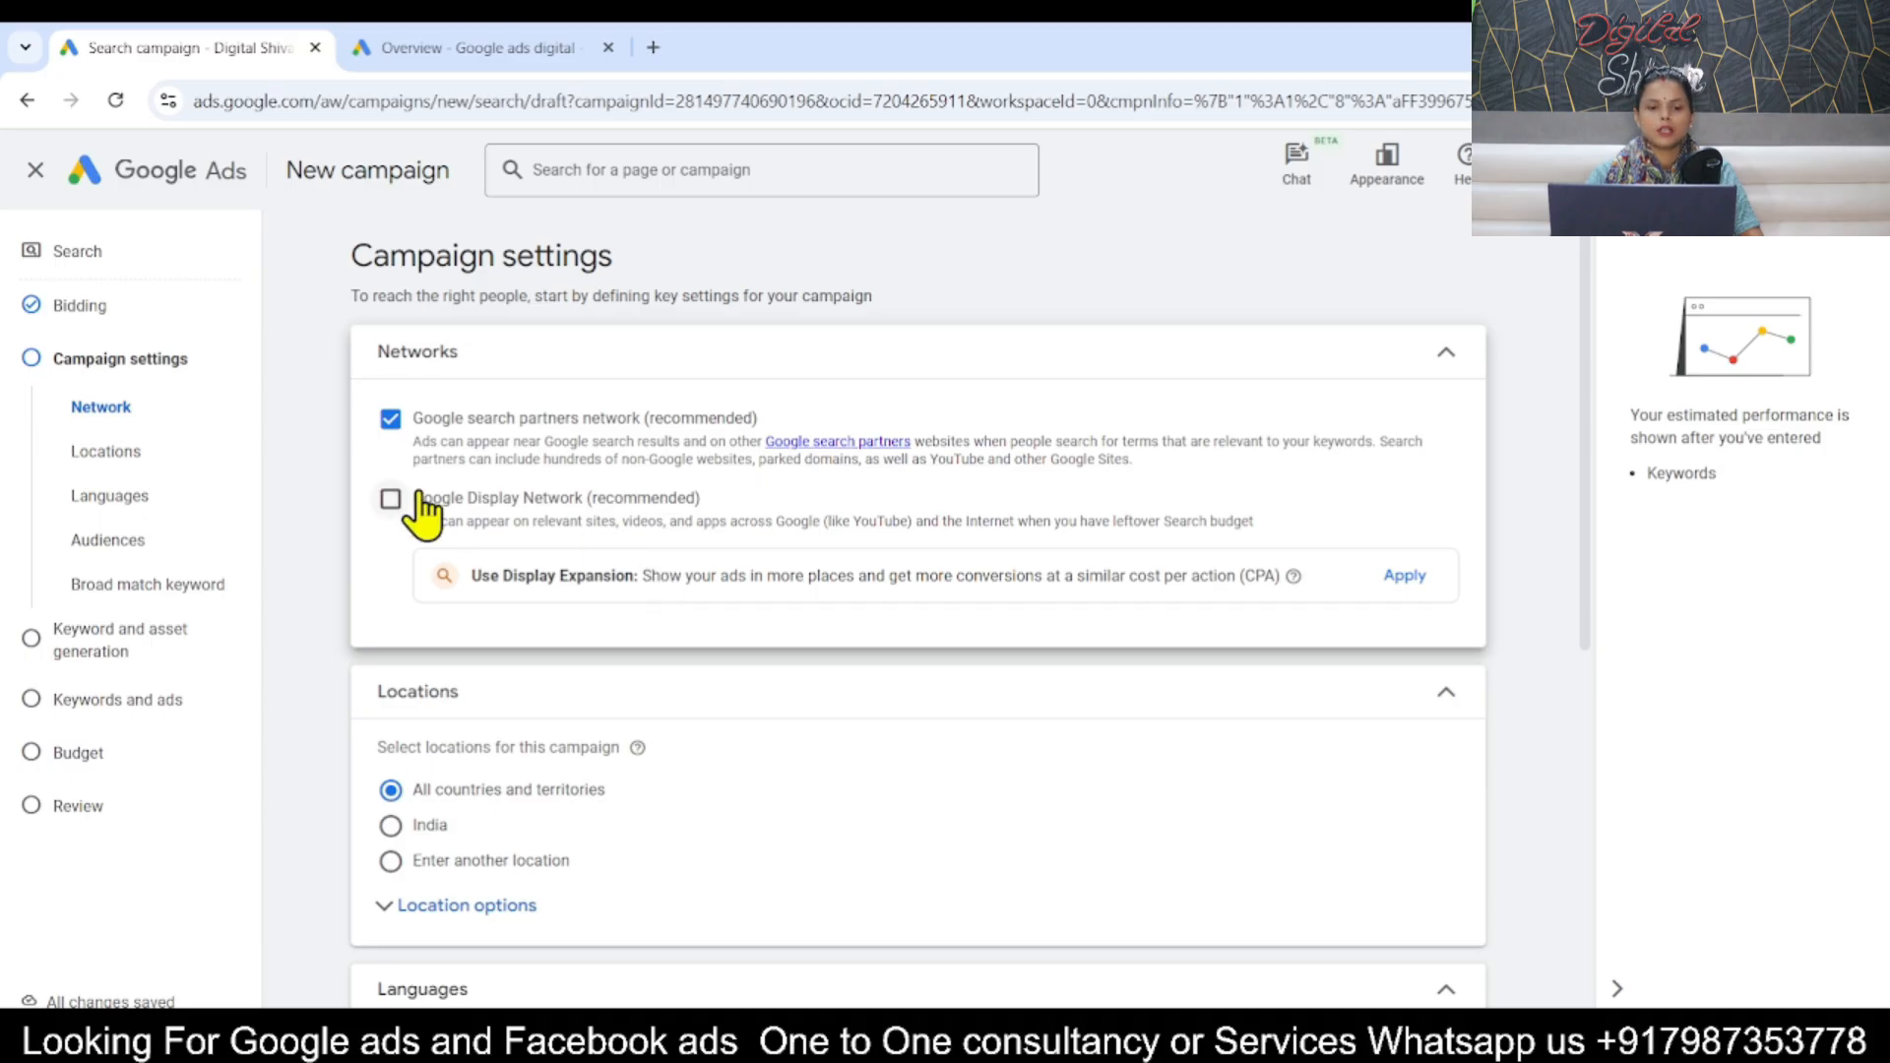
Turn off the Google search partners network and include the city of Bhopal, Madhya Pradesh, India as the target location.
left_click(384, 440)
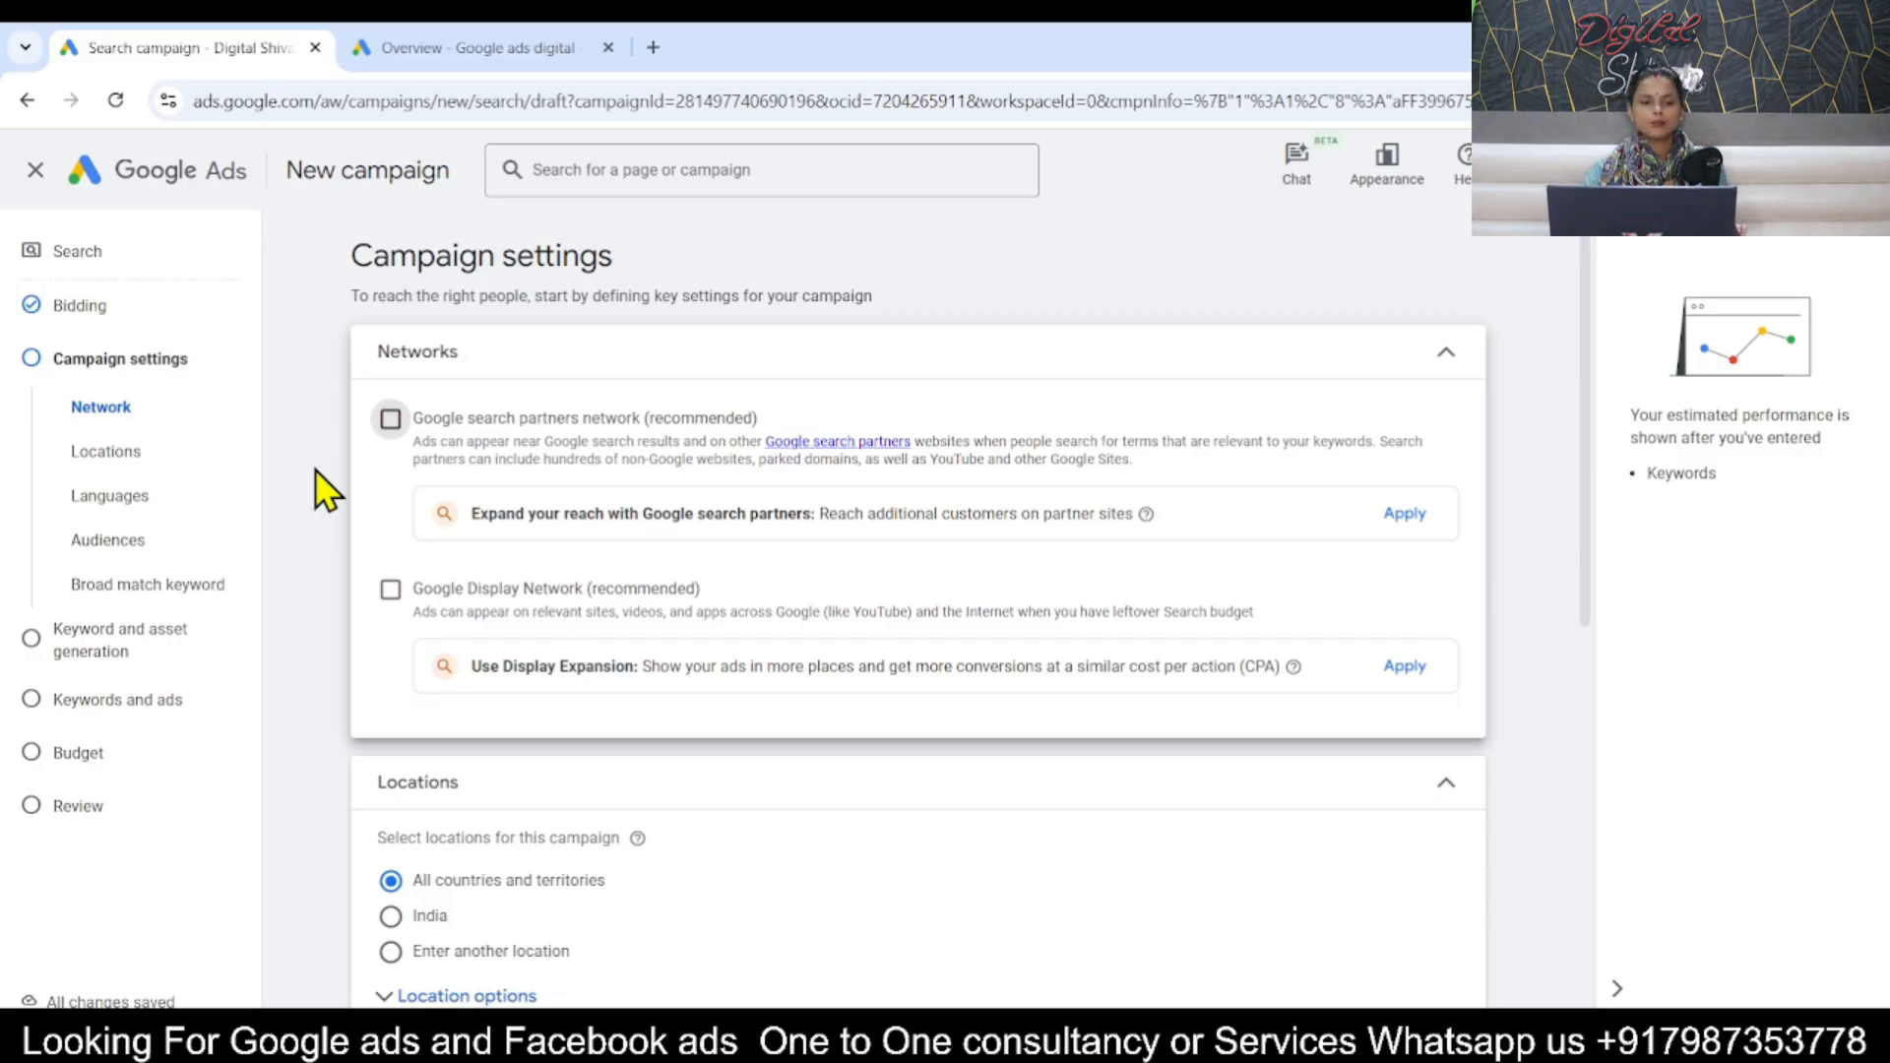
scroll(772, 576, "down", 2)
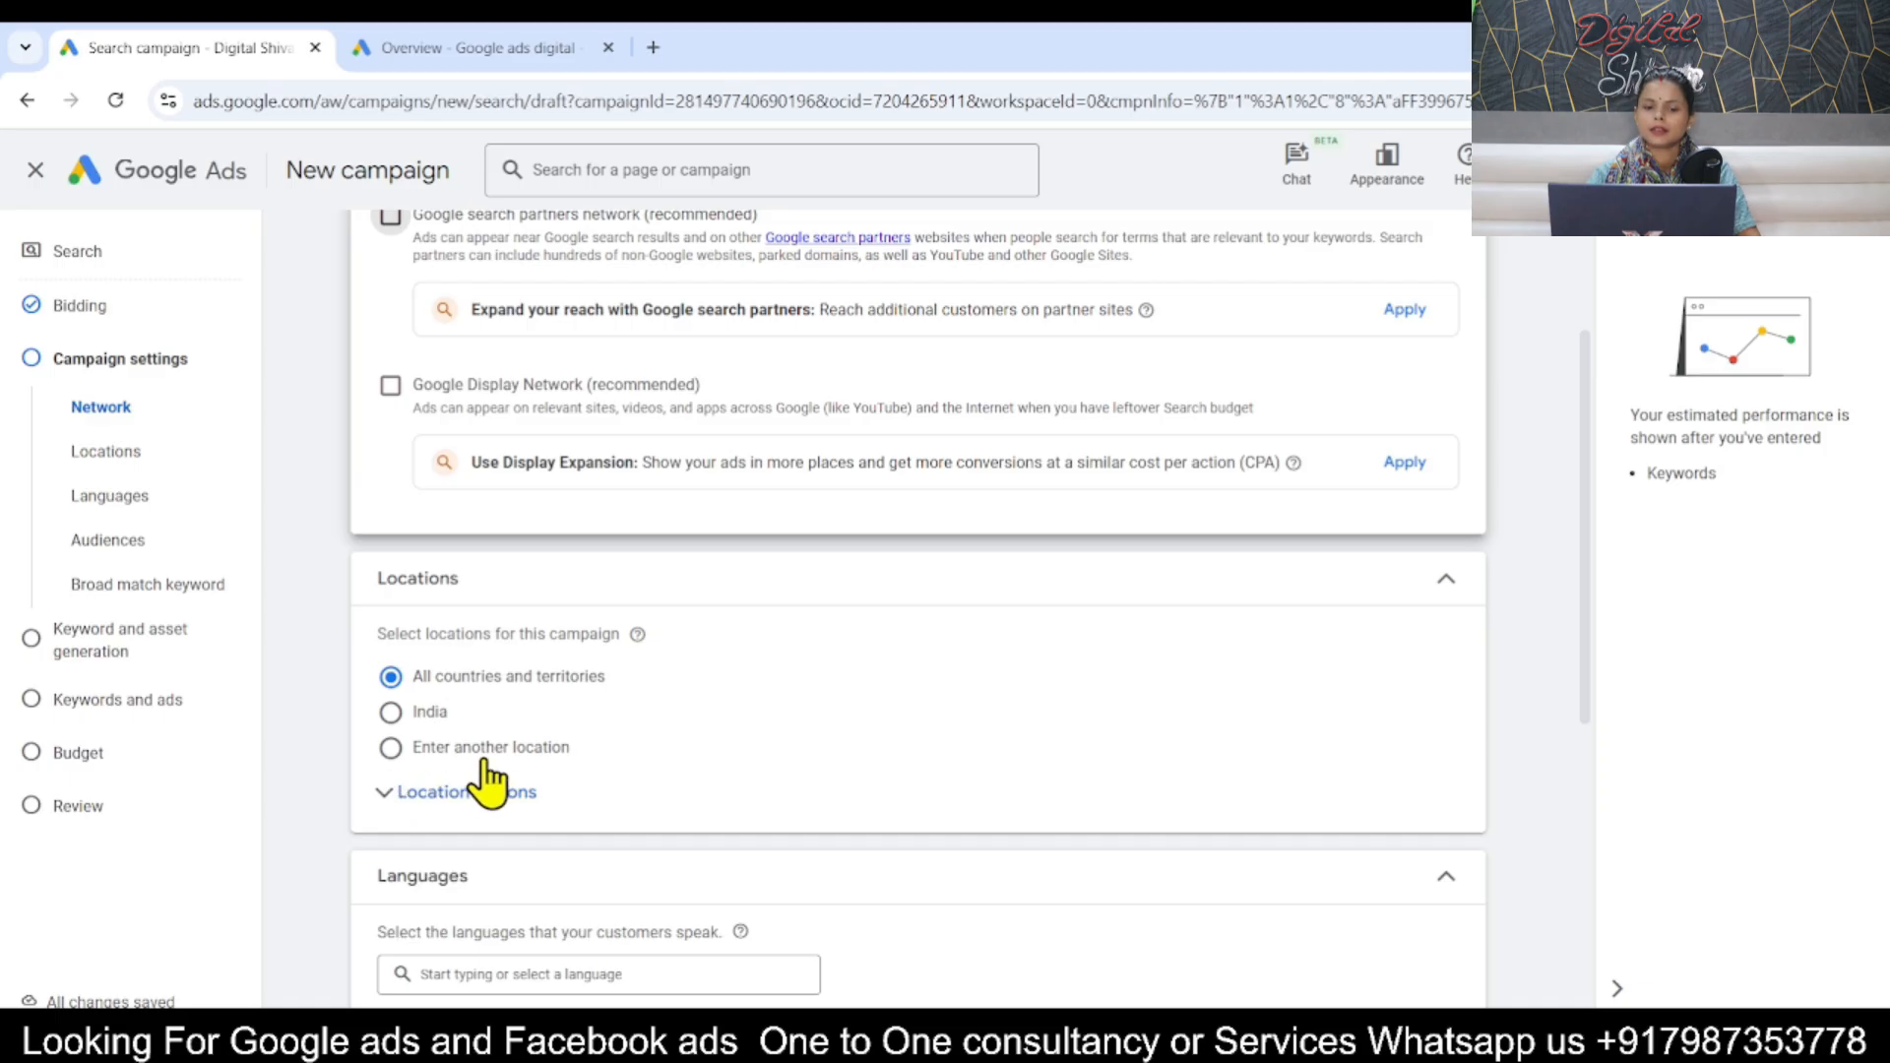
left_click(391, 749)
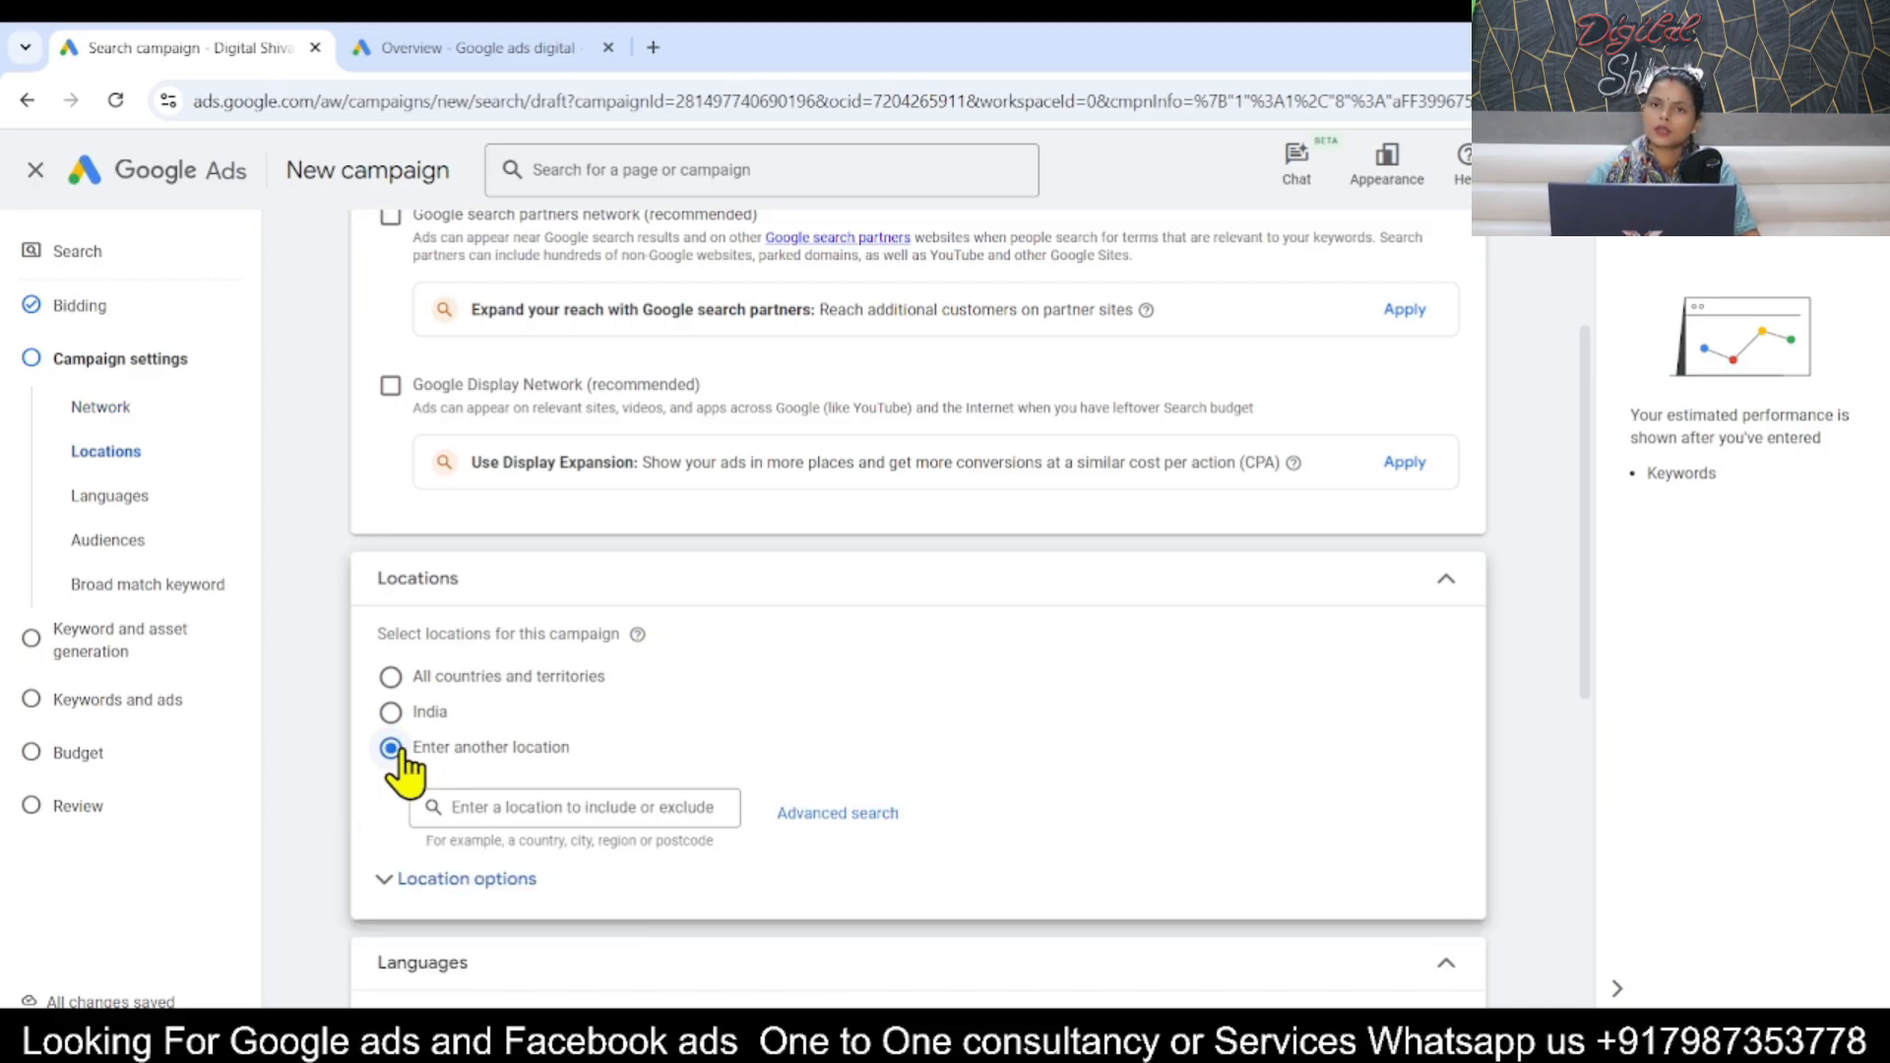
left_click(525, 805)
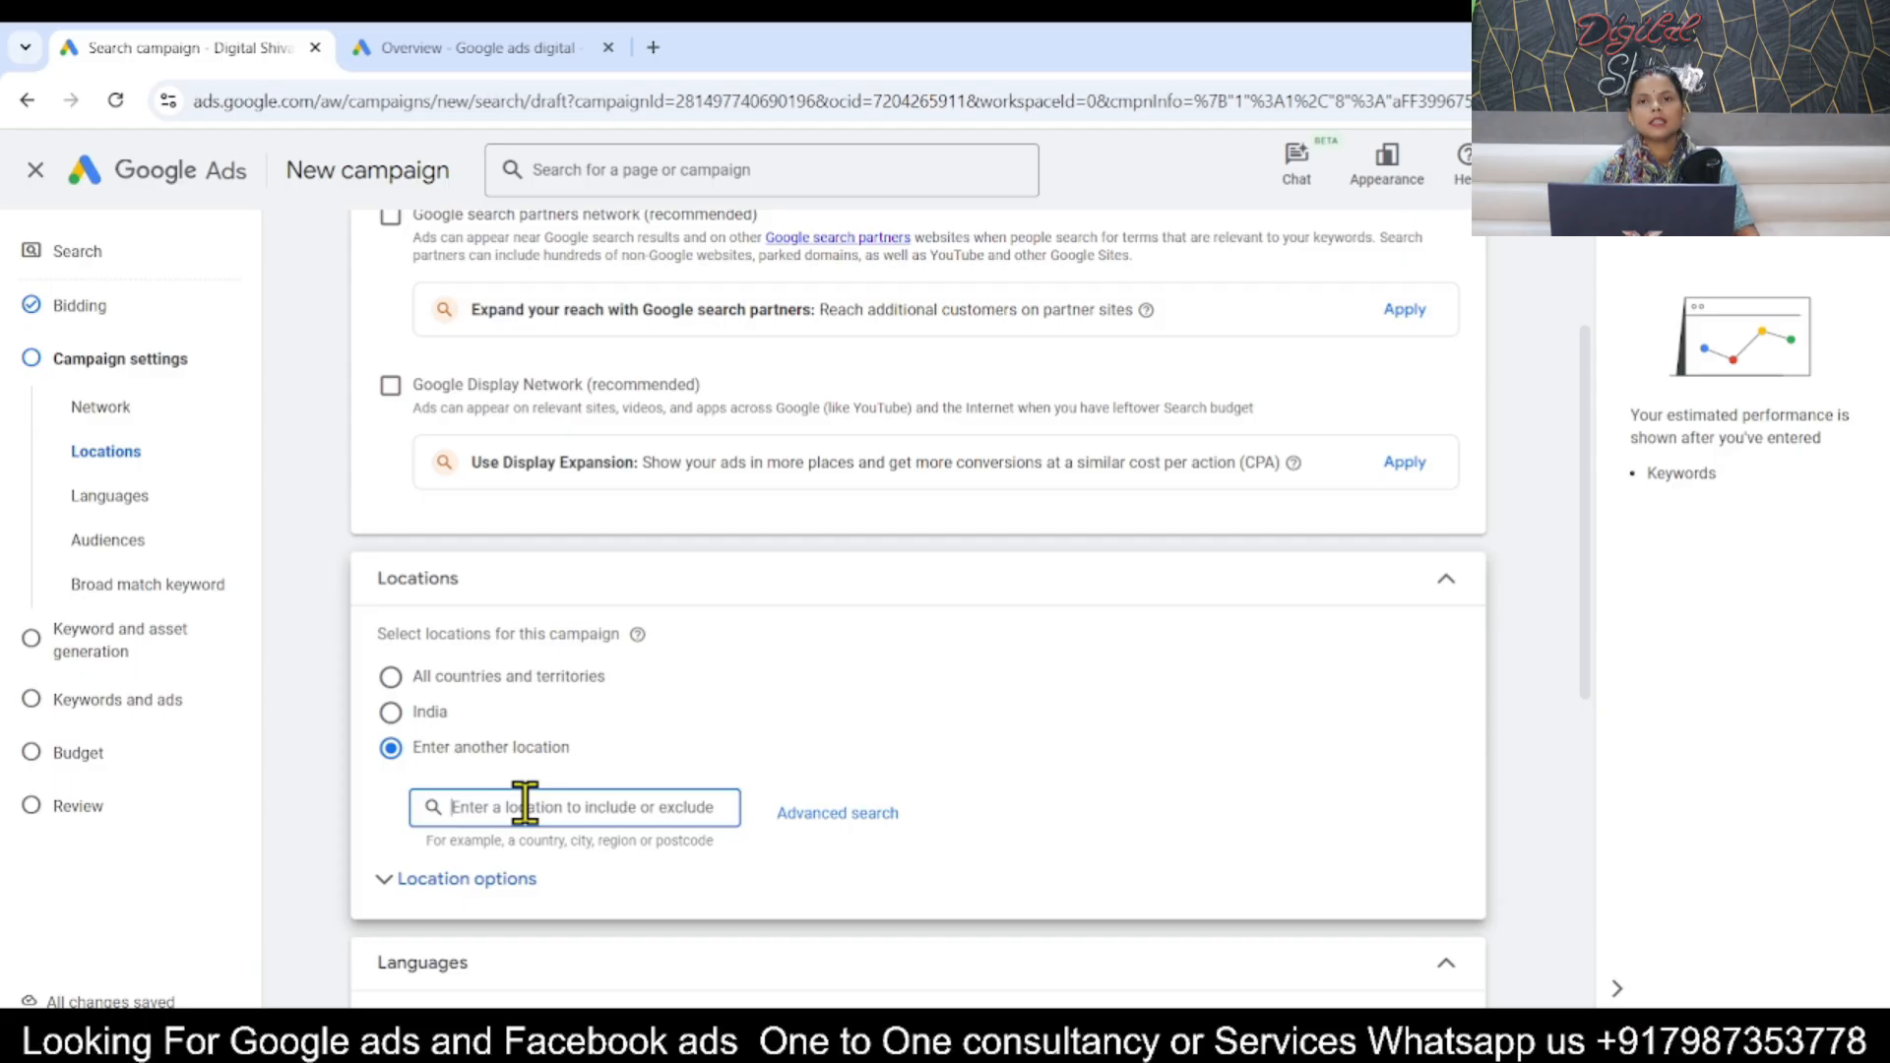
type("bhopal")
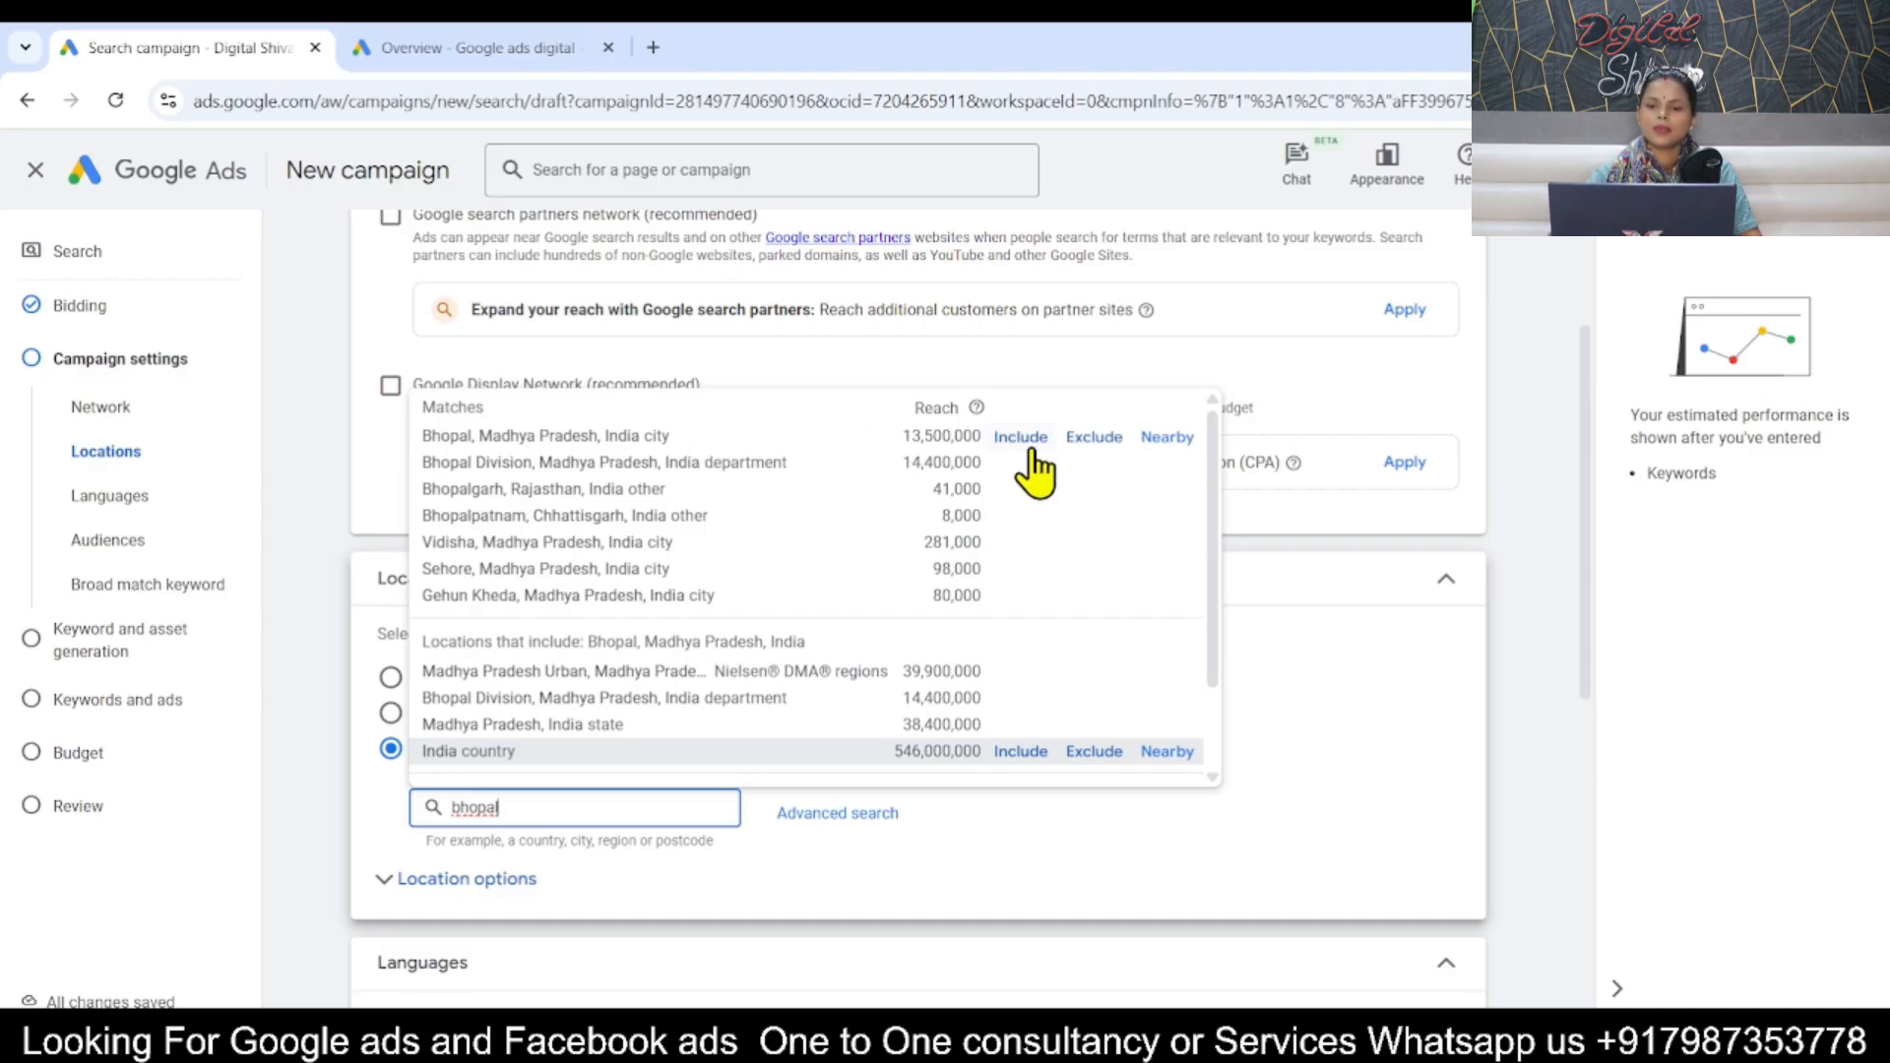
left_click(1029, 445)
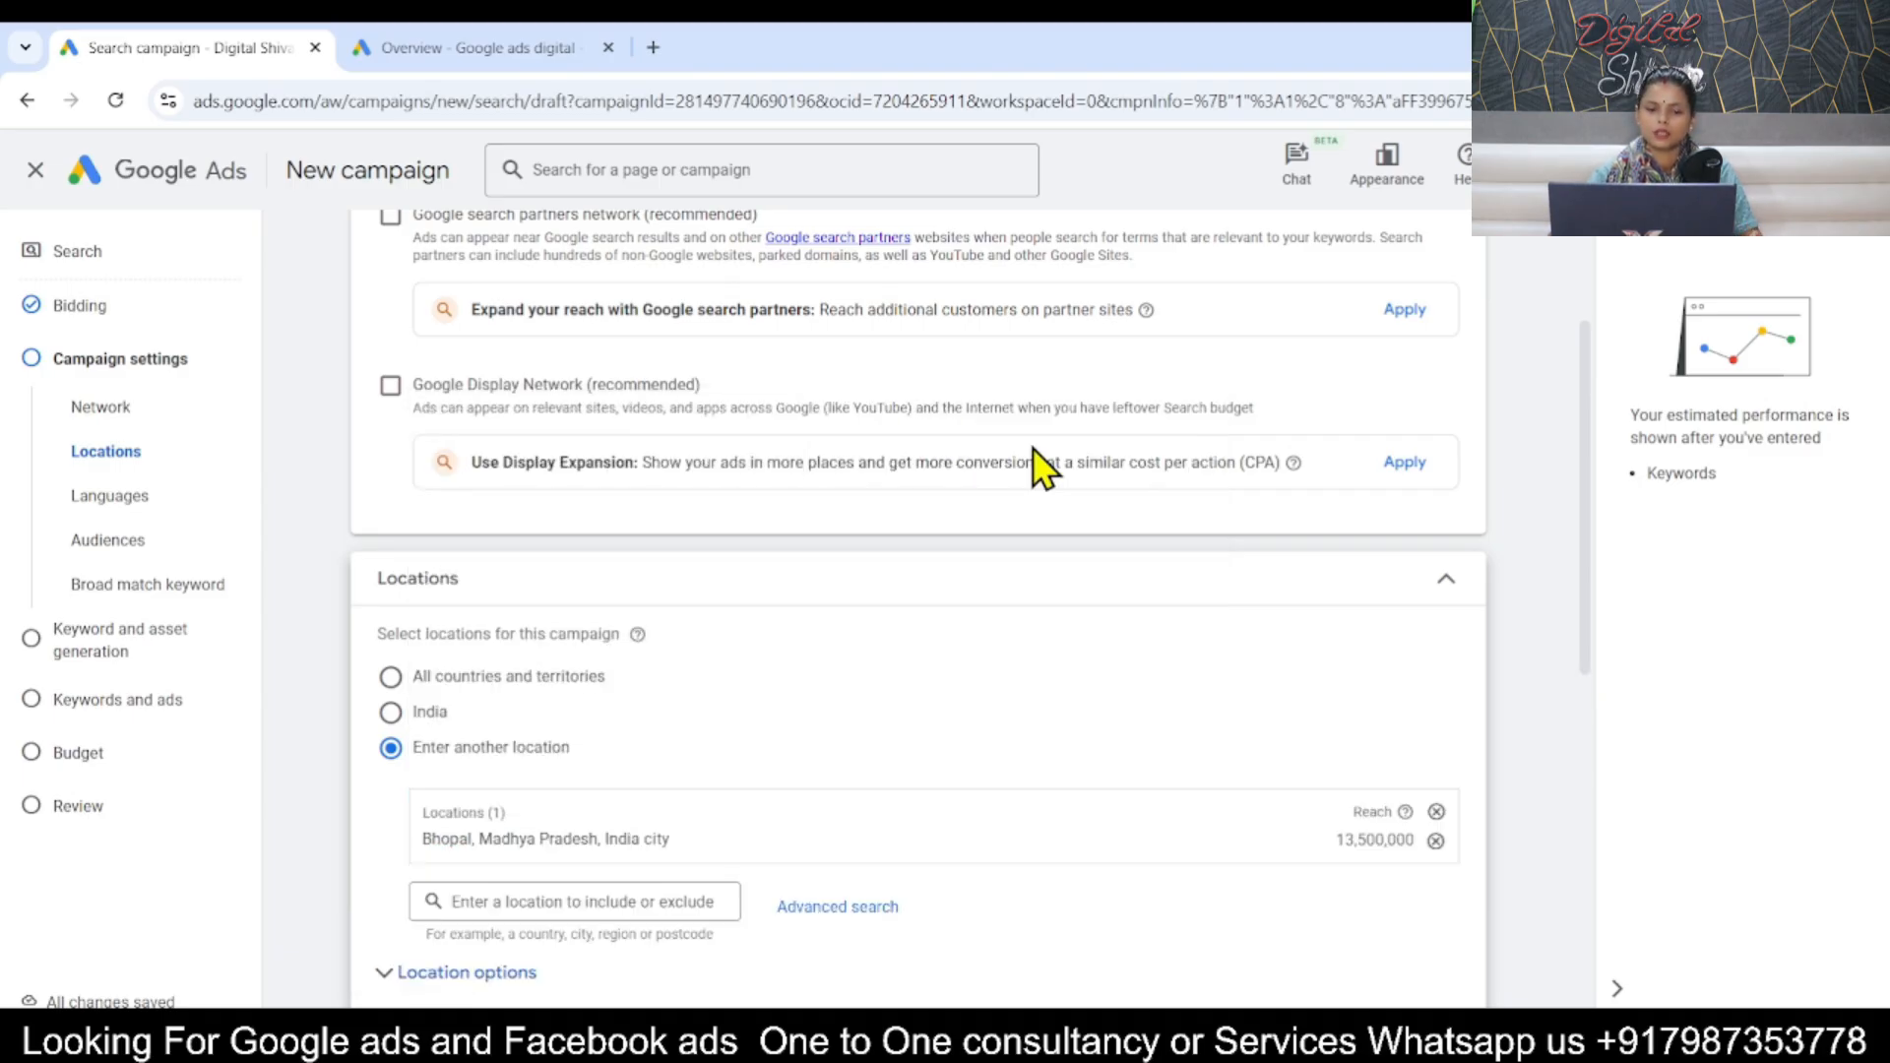
Try adding a 2 km radius target around Saket Nagar, Indore, Madhya Pradesh in the advanced location search, and discard it.
left_click(823, 907)
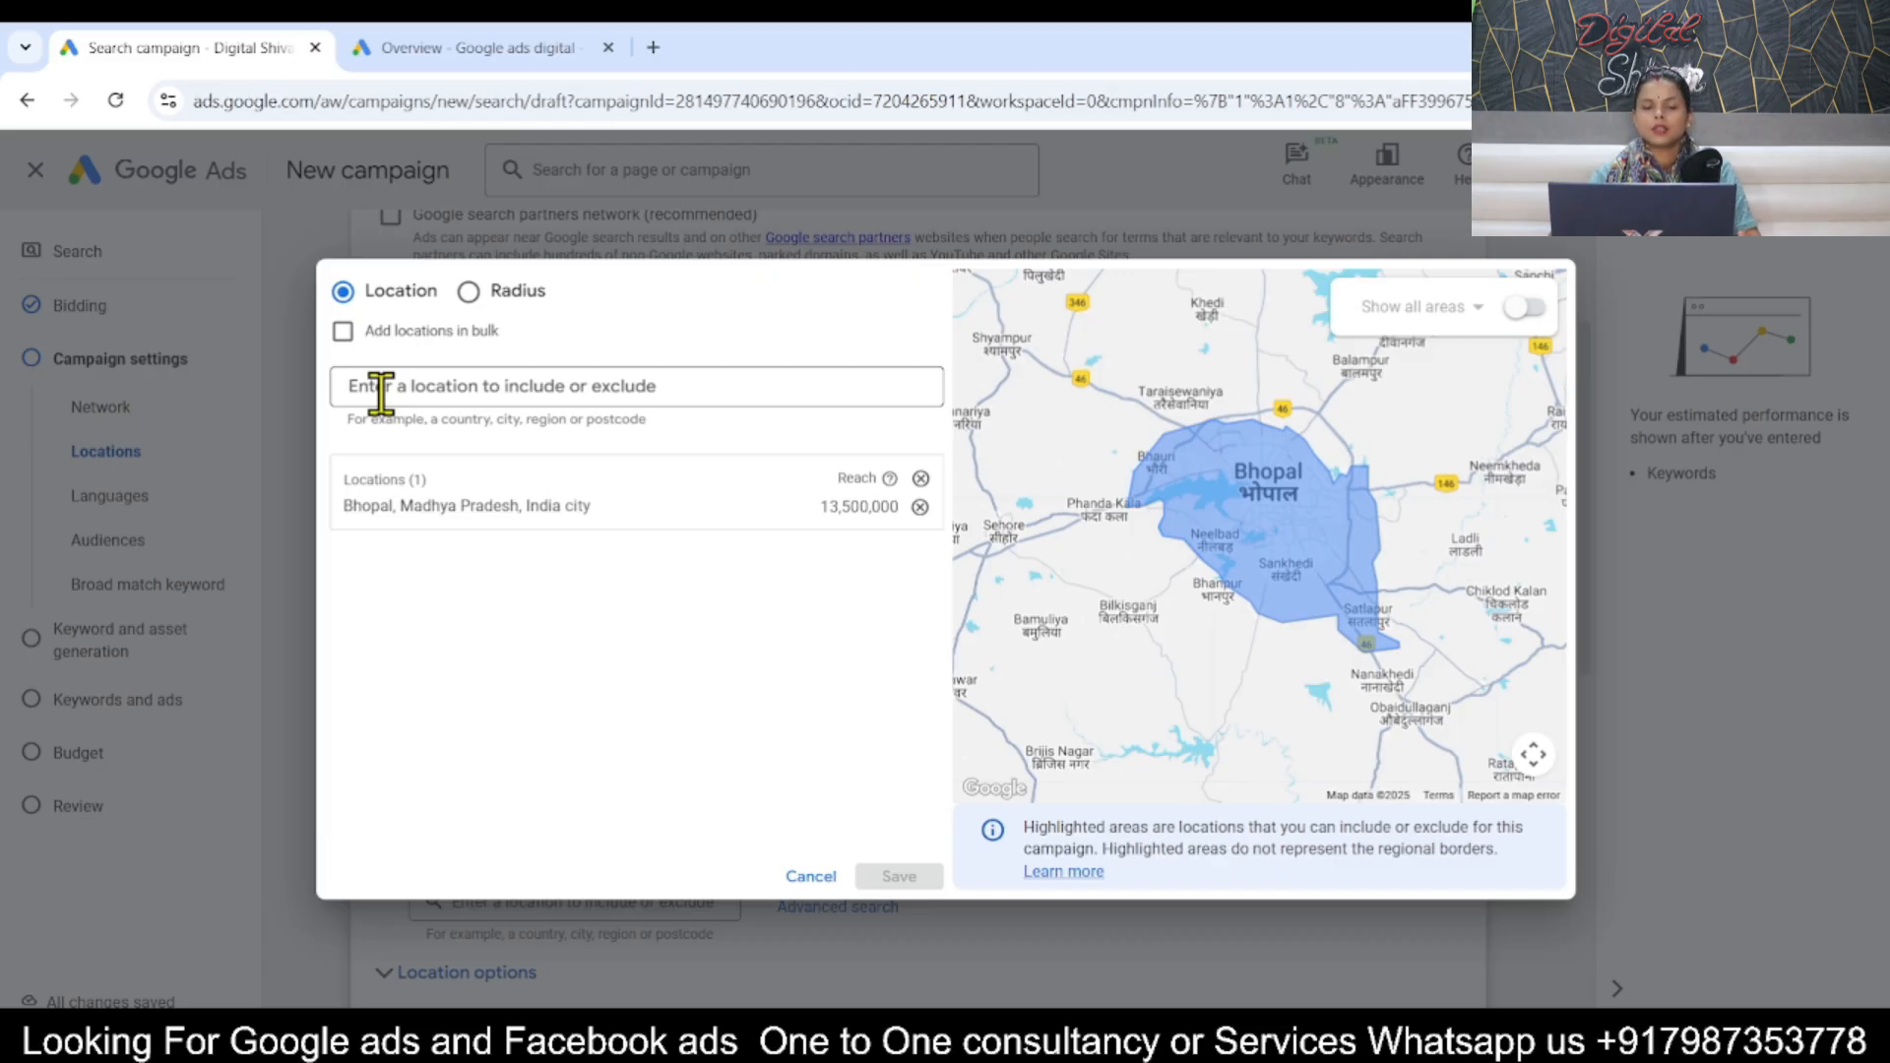
left_click(470, 292)
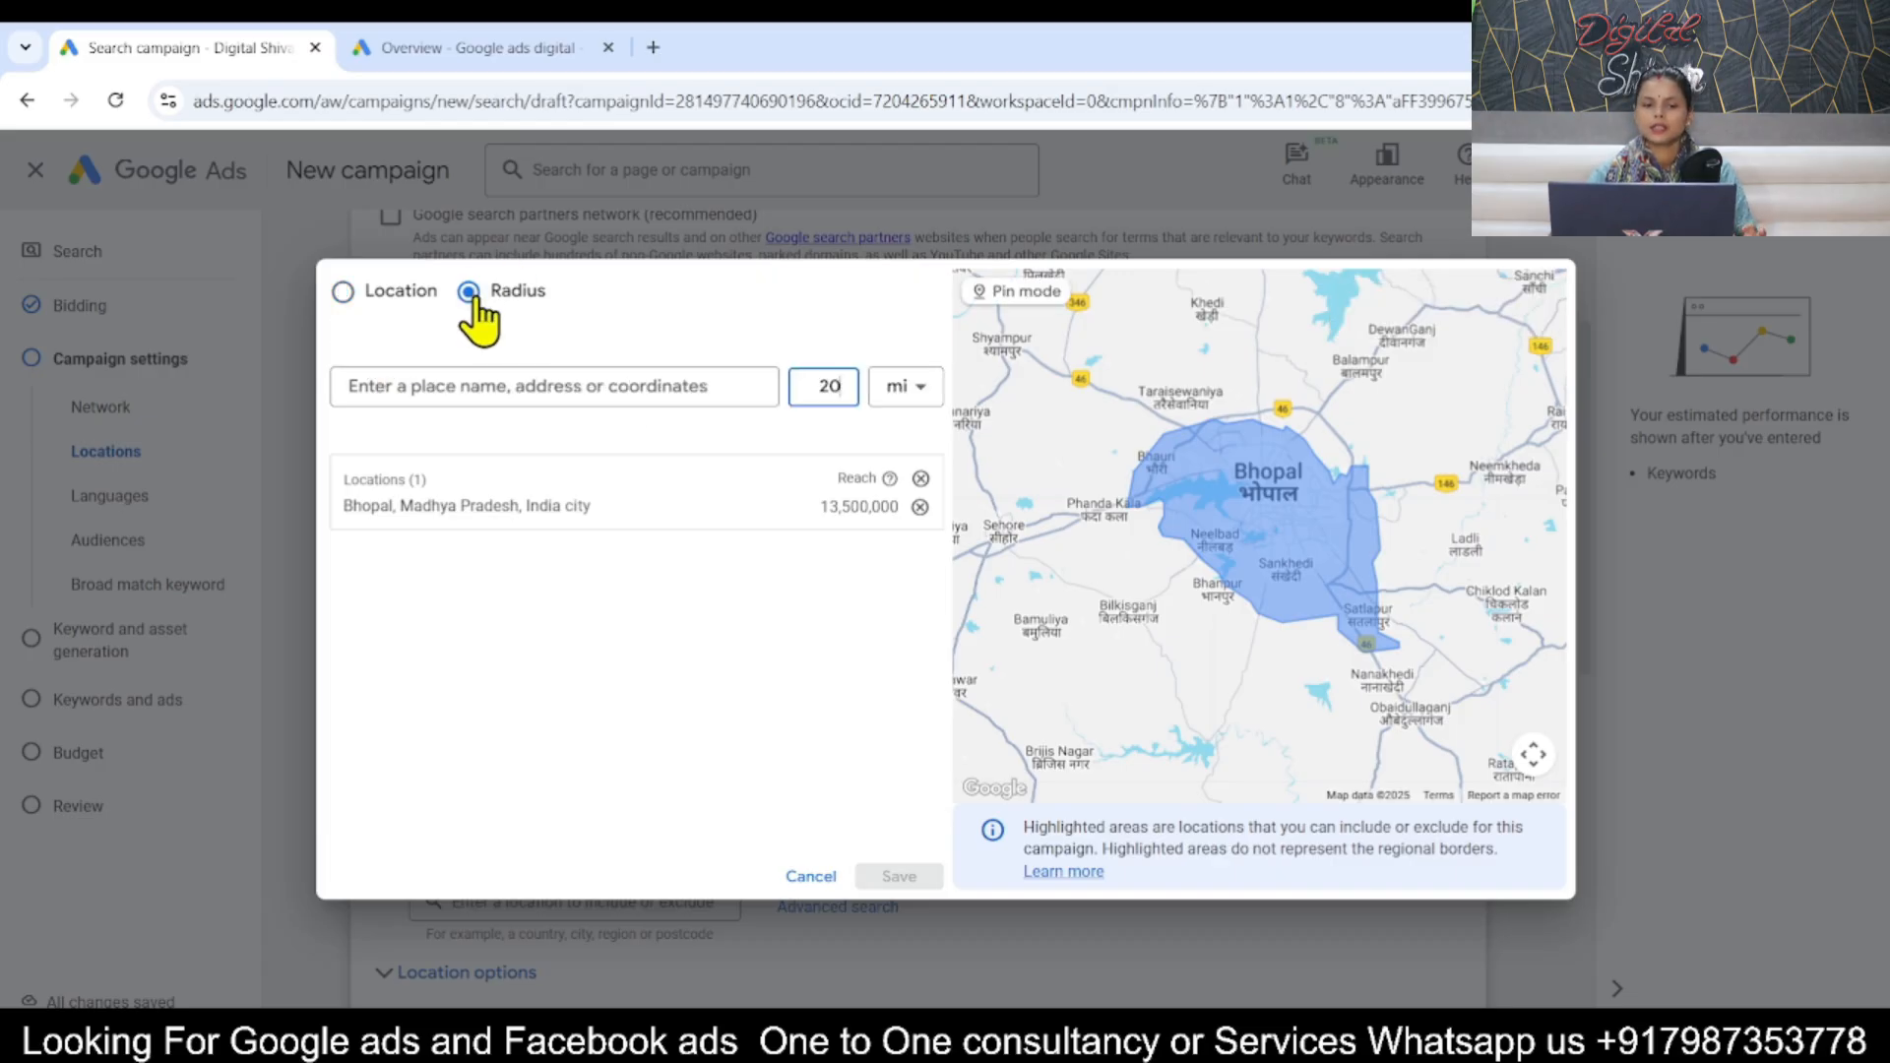
left_click(918, 399)
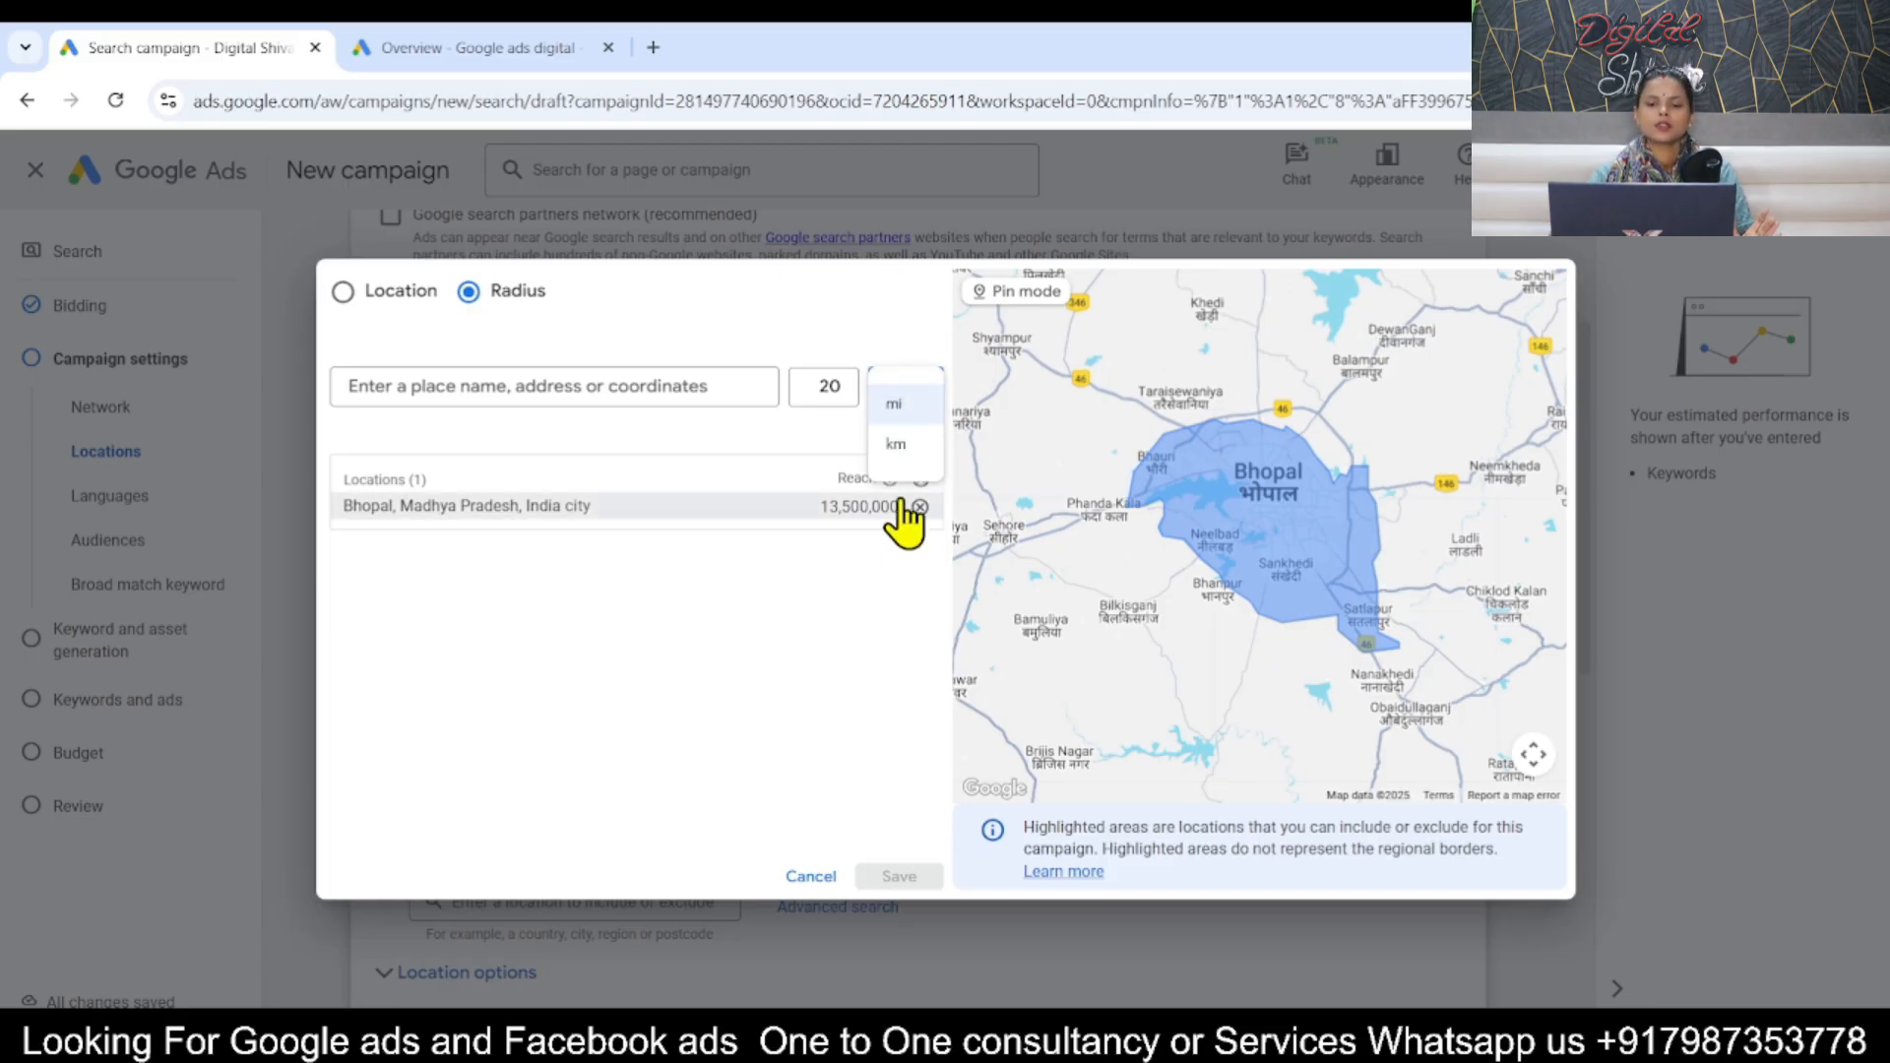
left_click(896, 445)
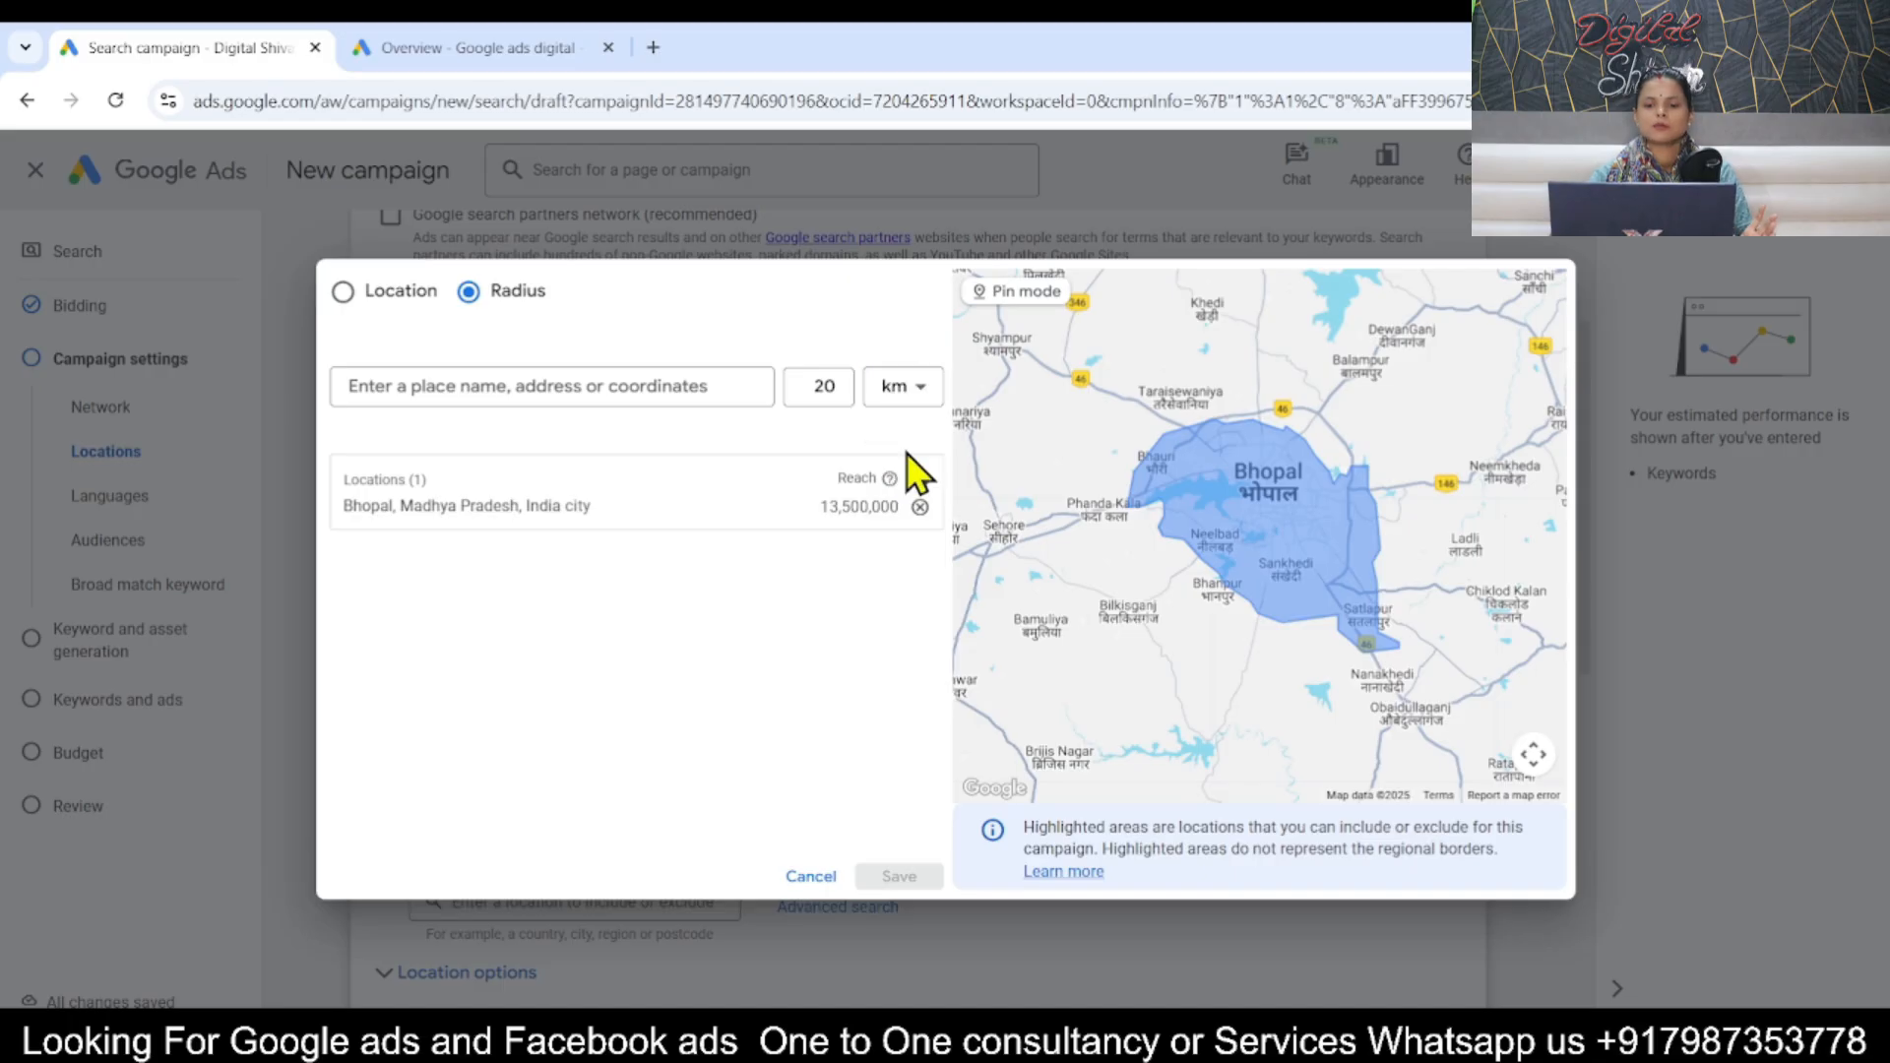
left_click(838, 394)
key("BackSpace")
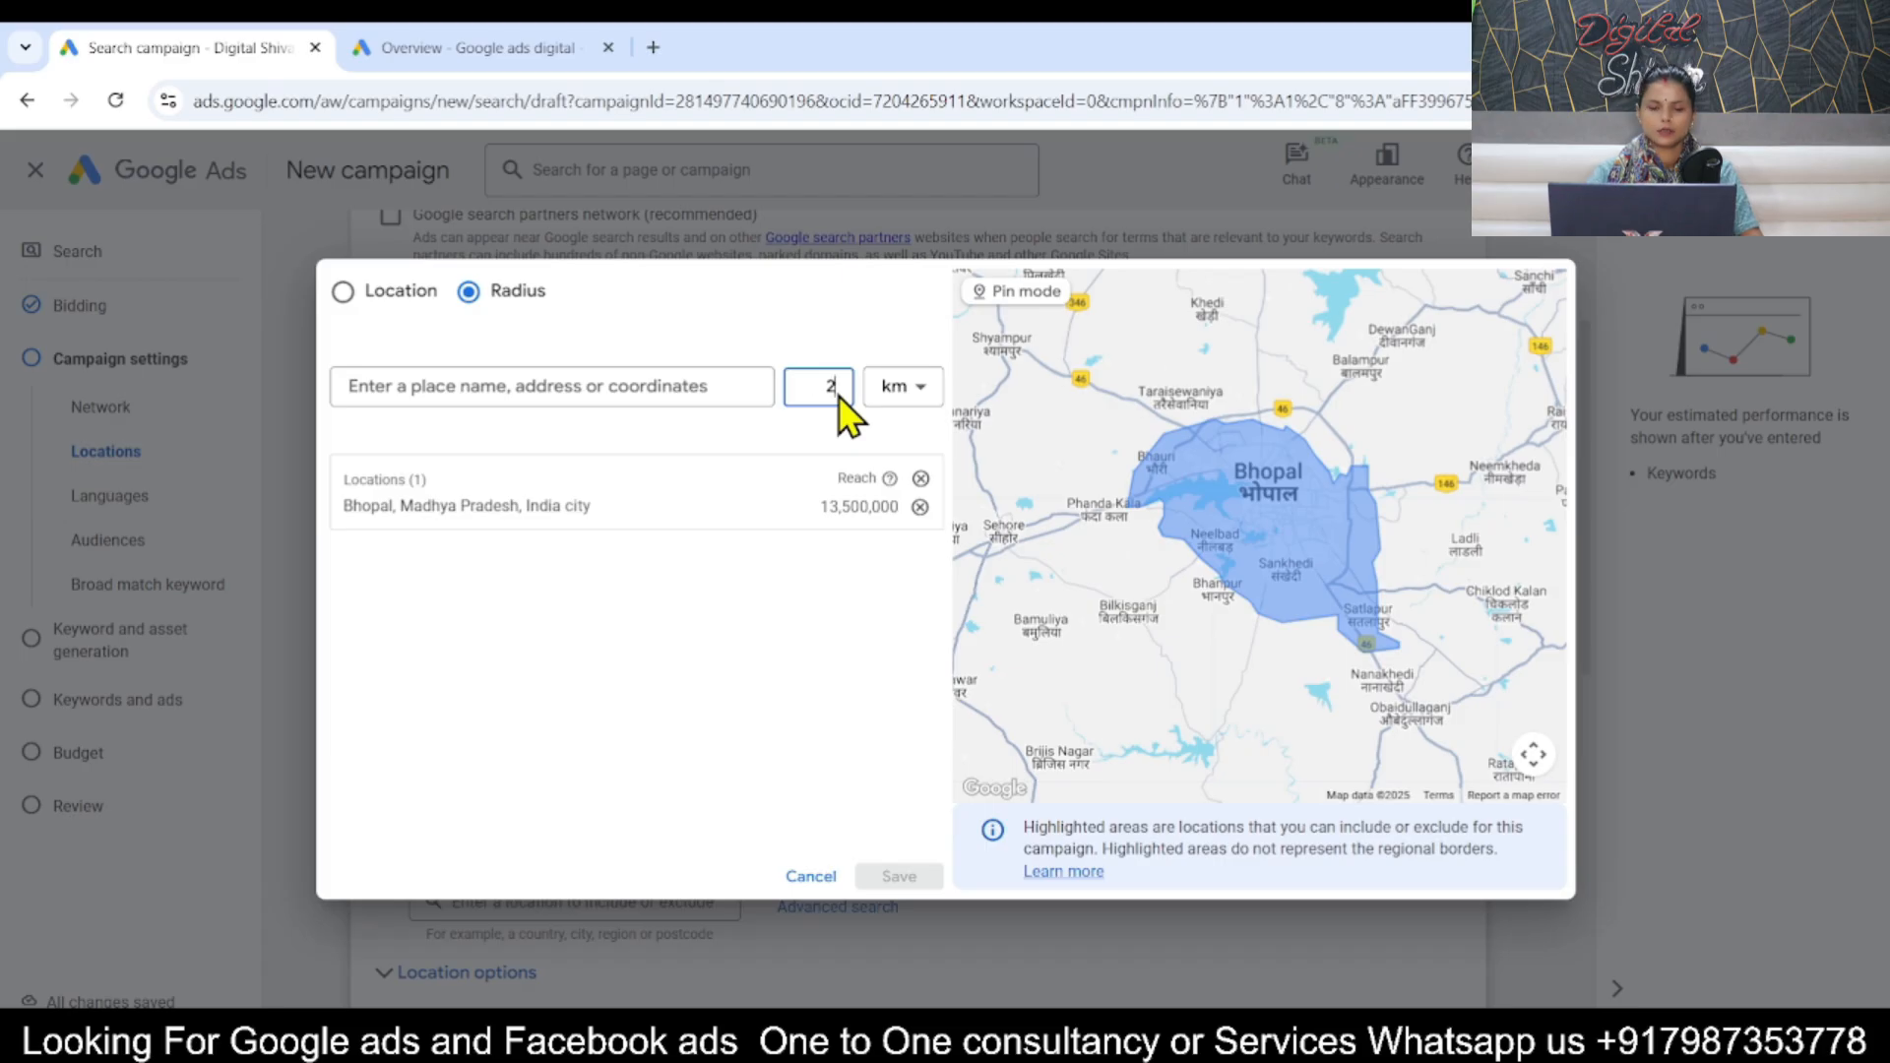
left_click(631, 387)
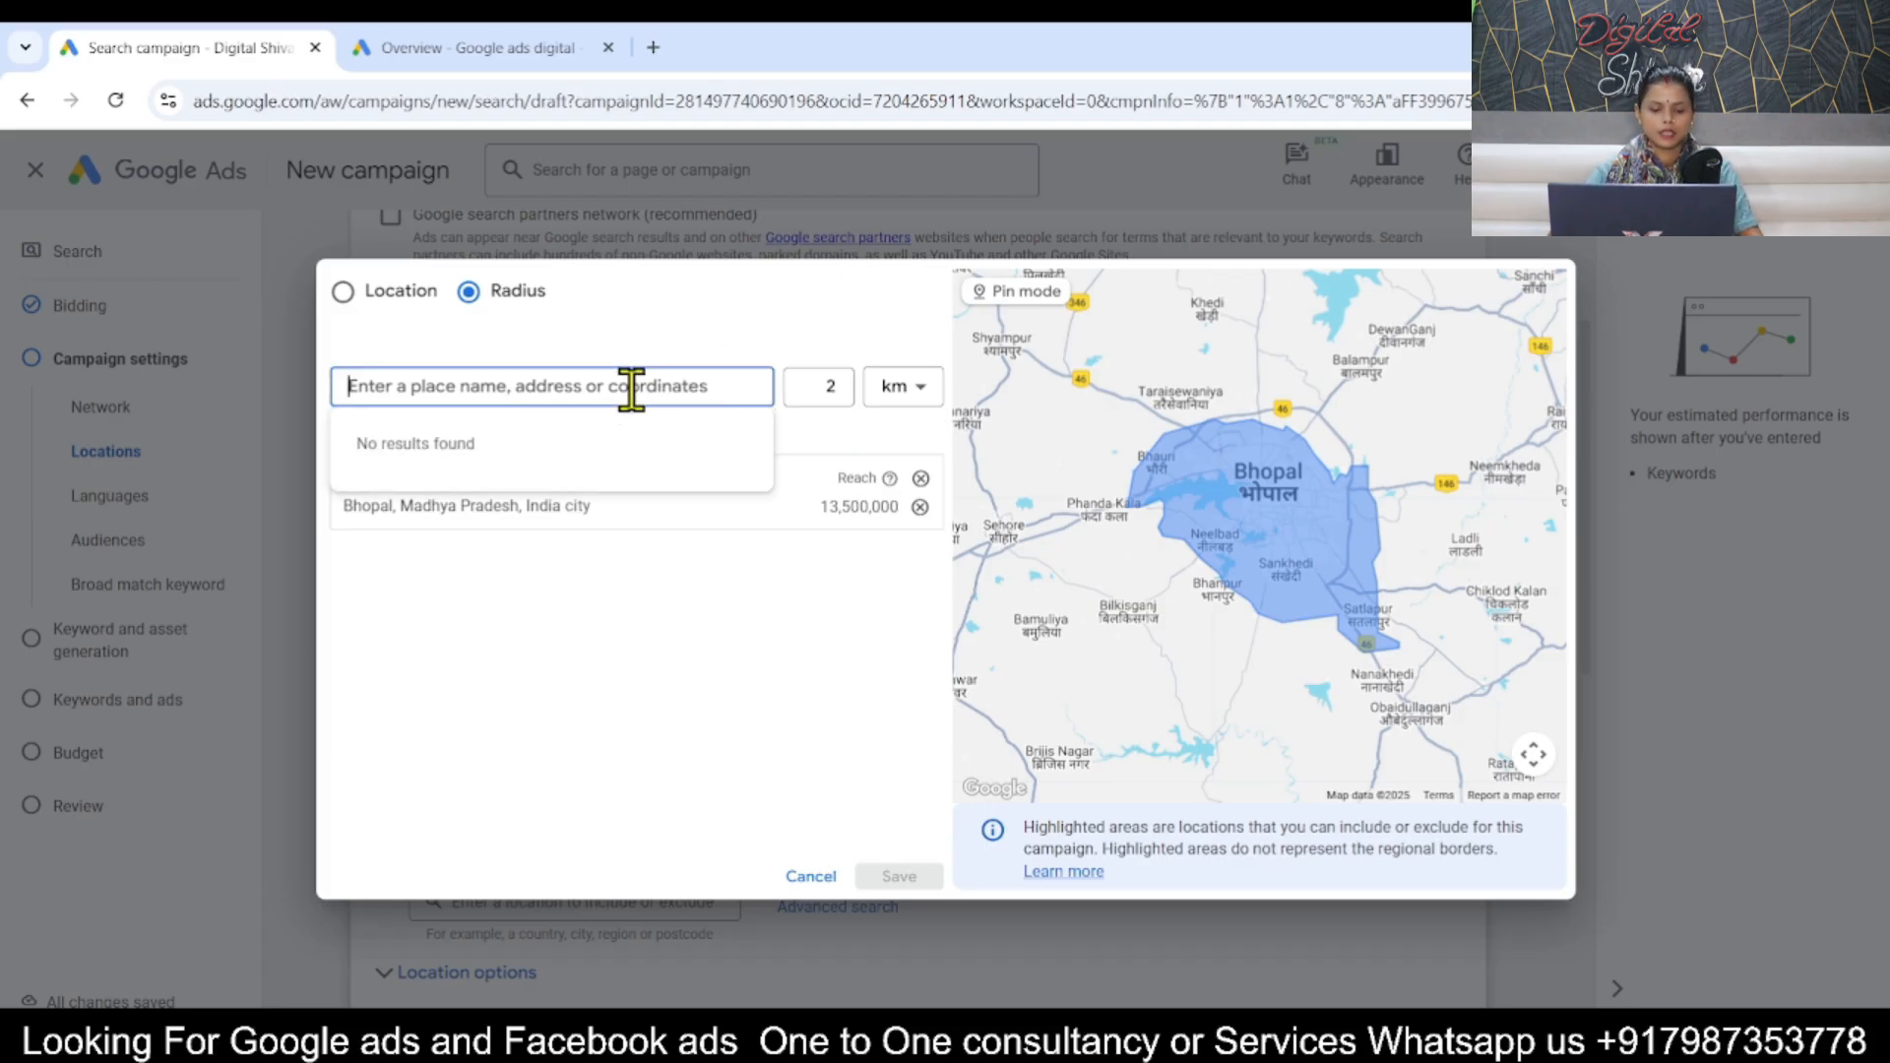
type("saket nagar")
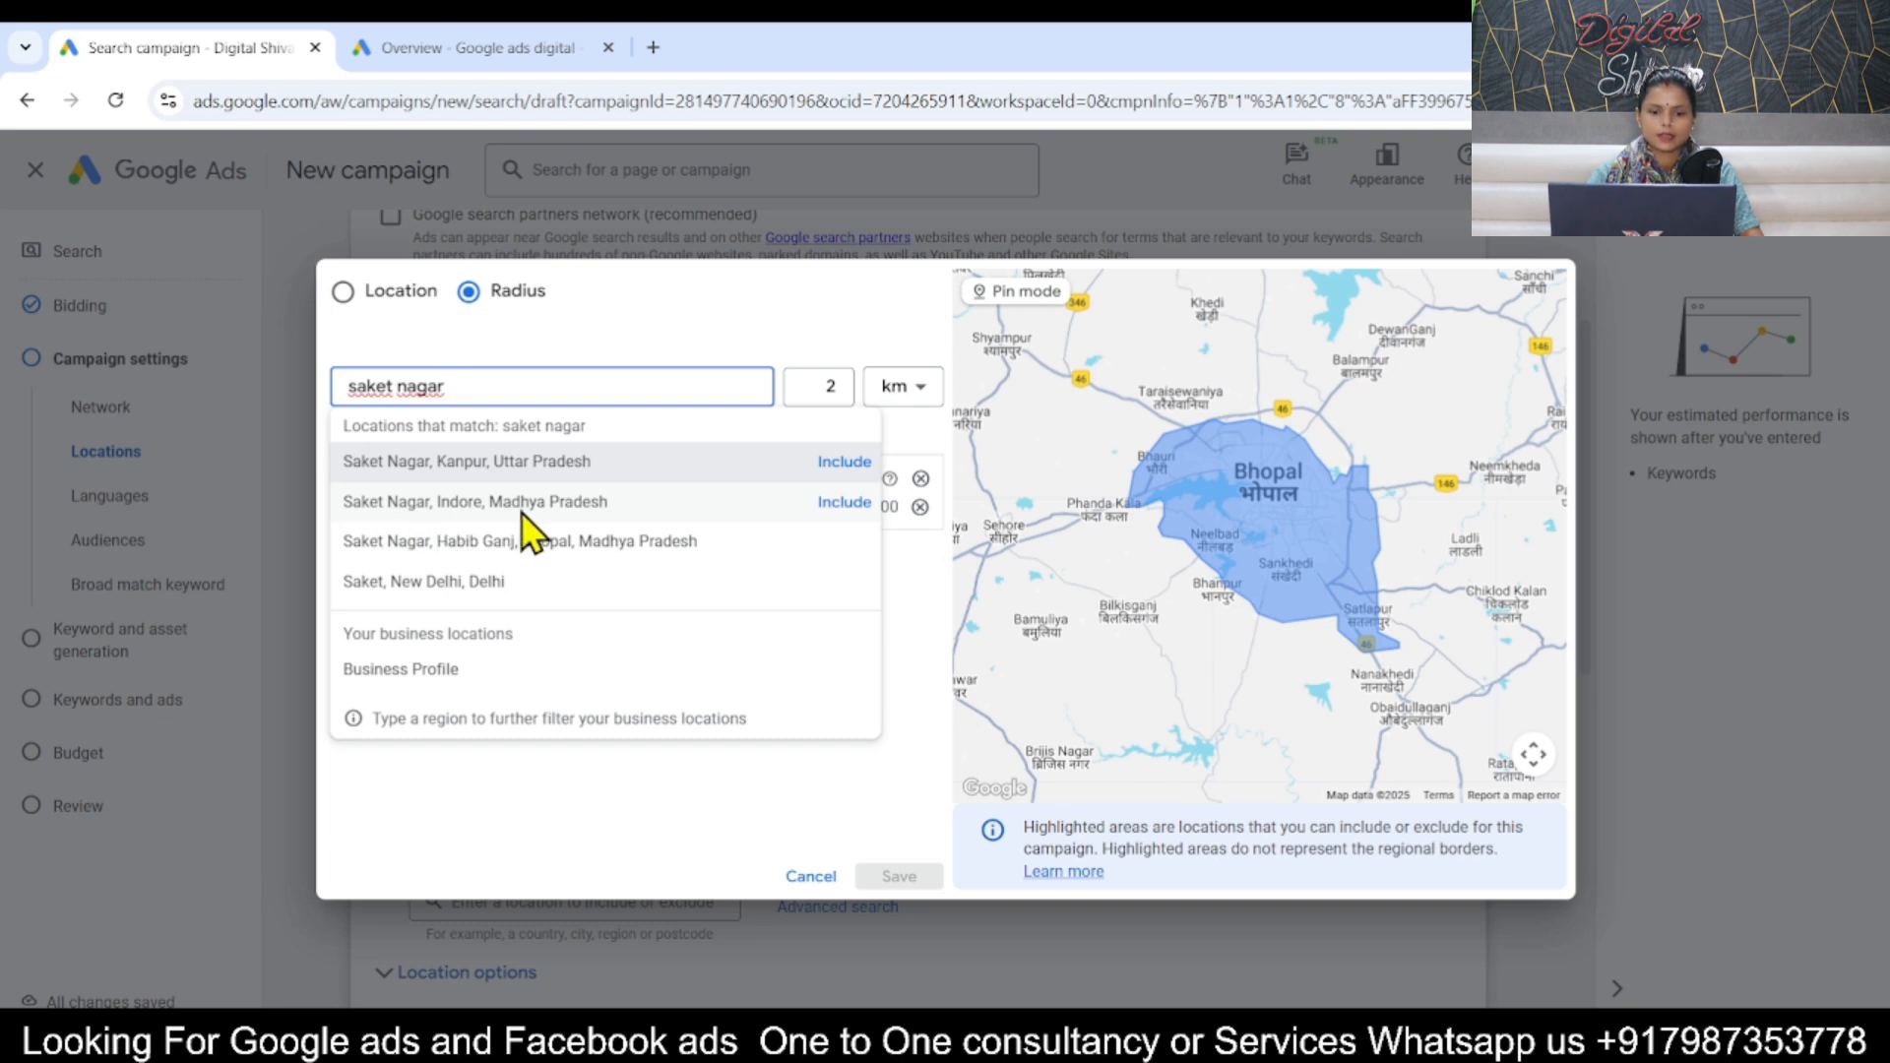
left_click(833, 504)
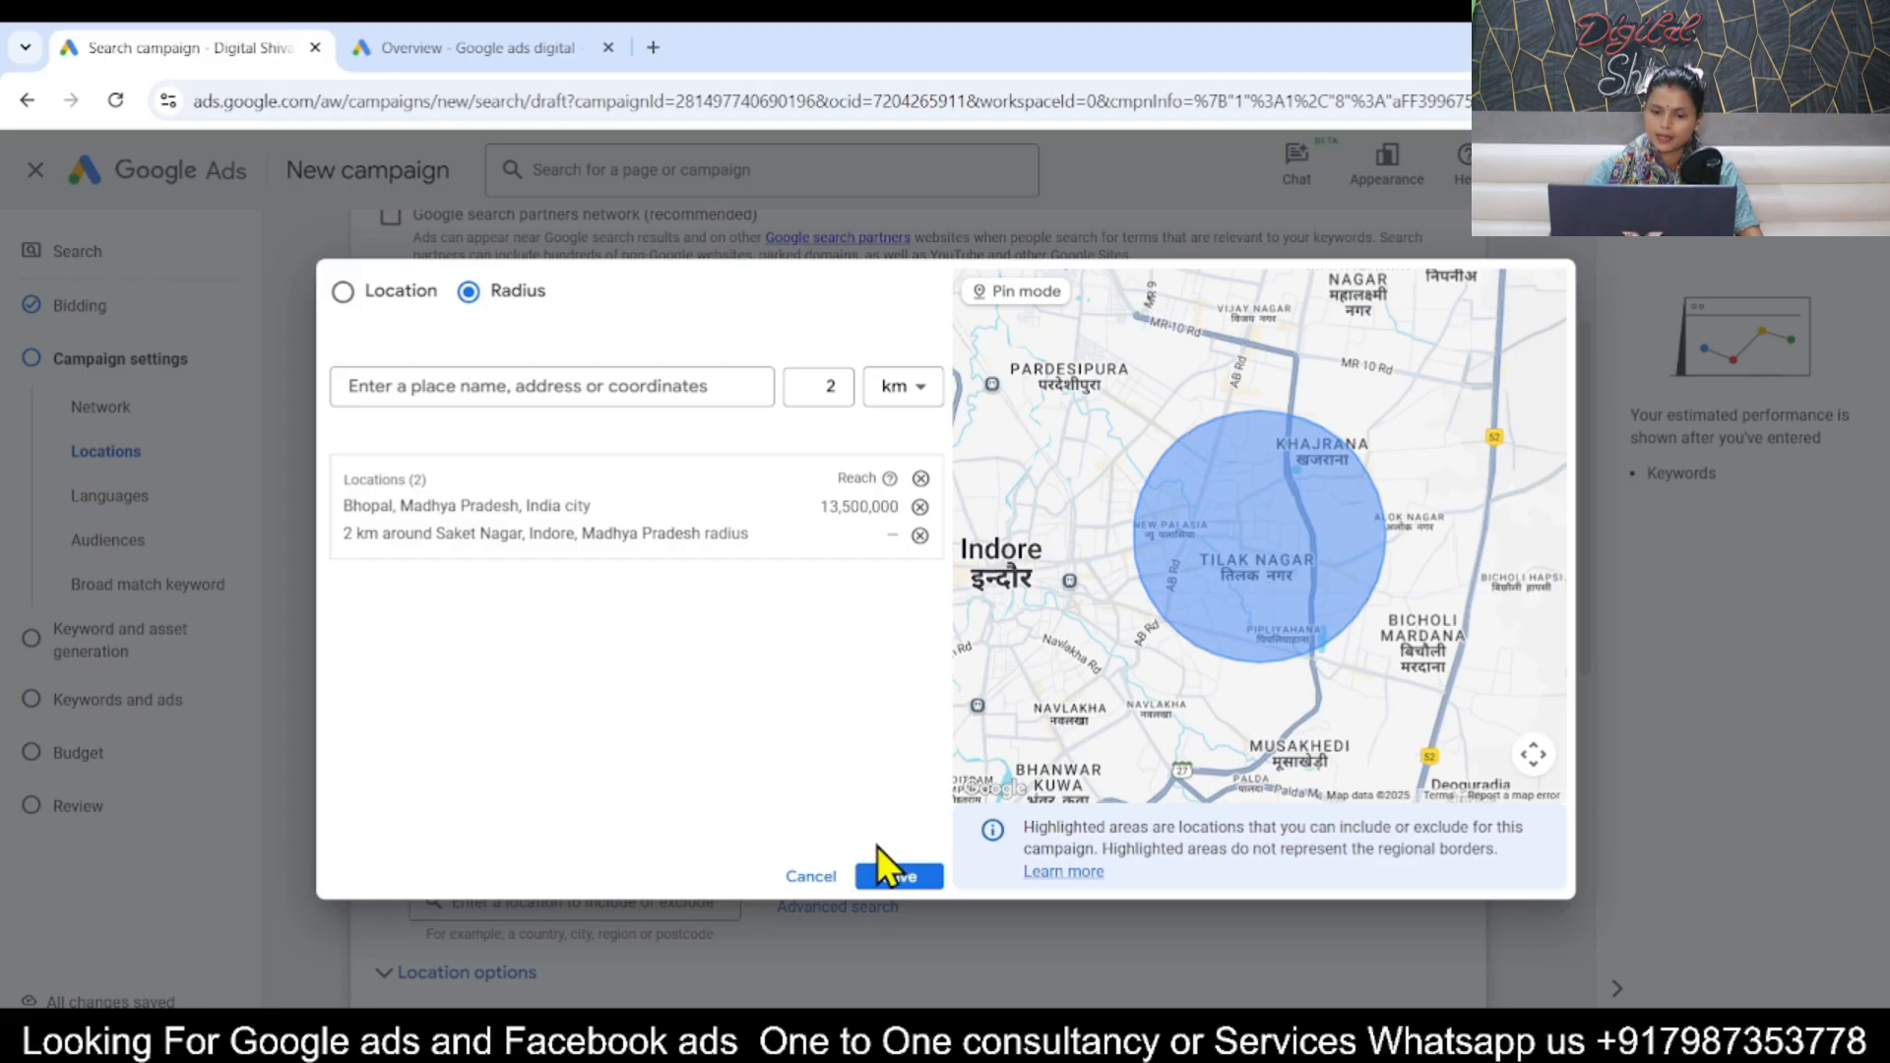
left_click(809, 877)
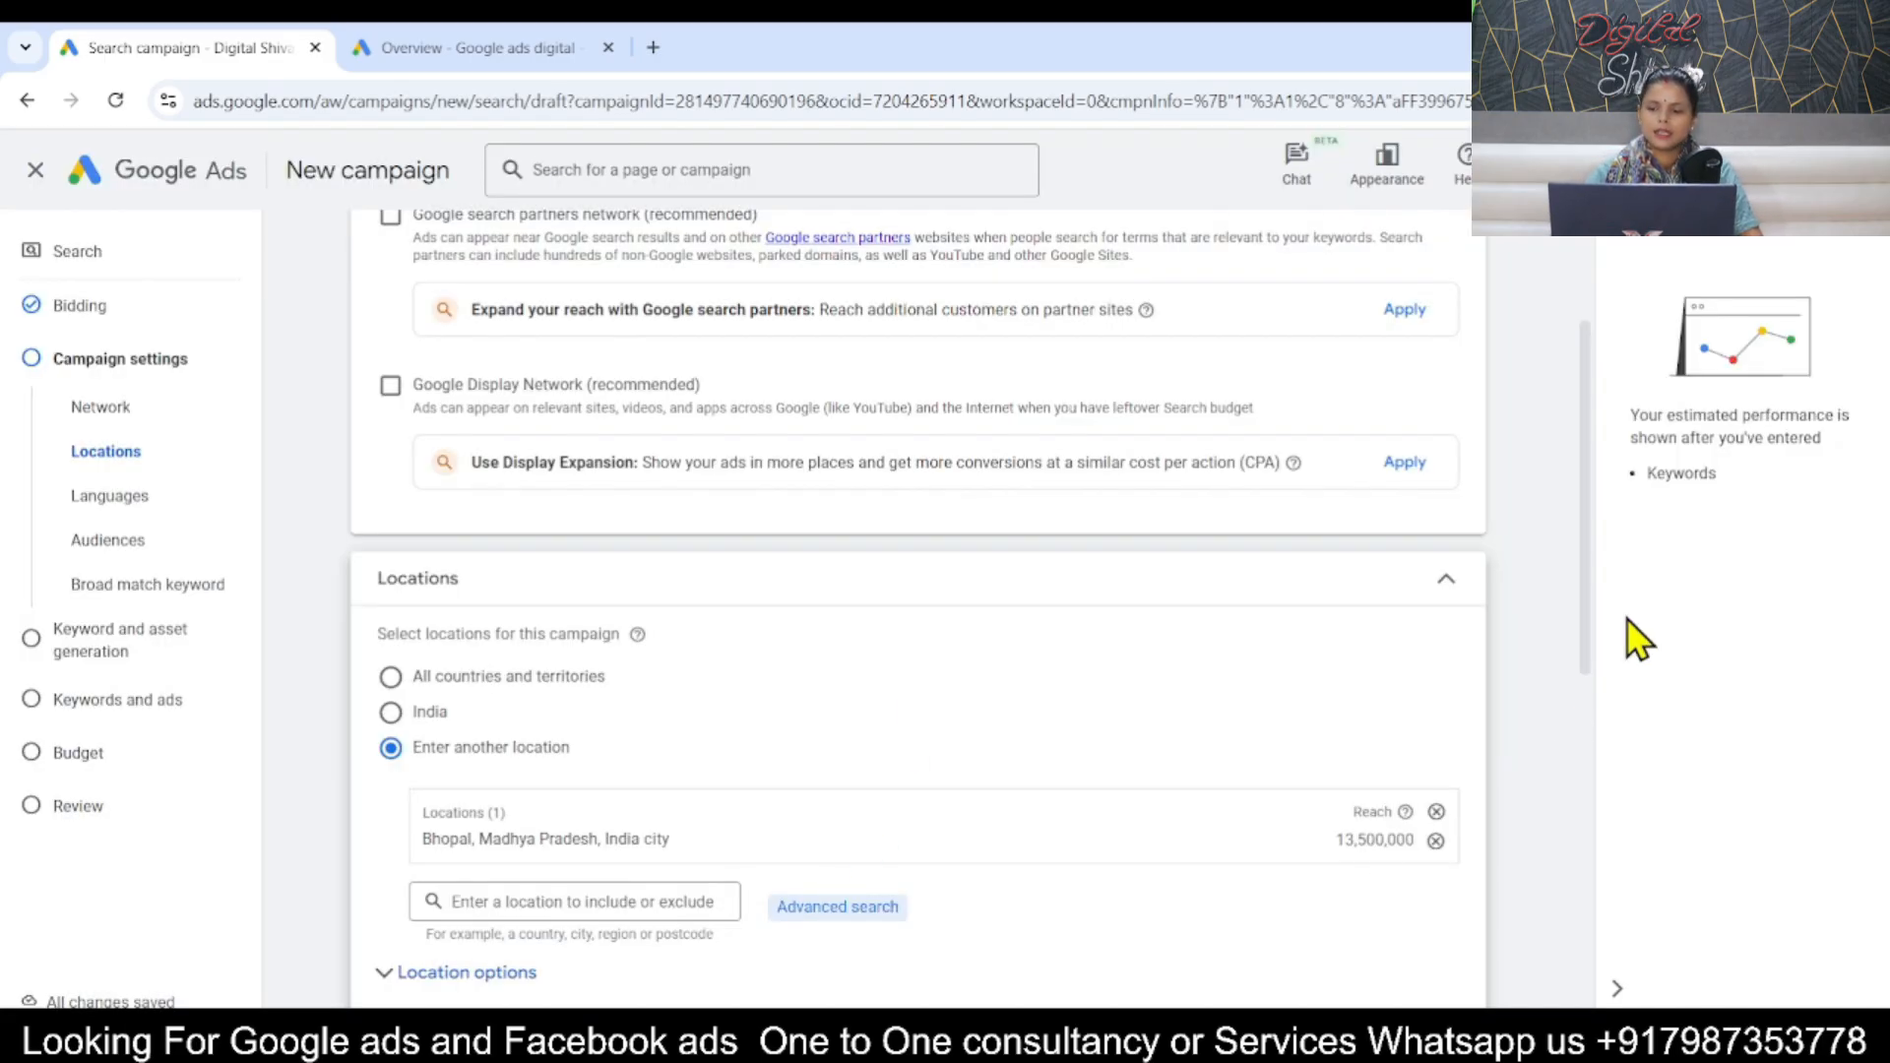
Set the campaign's customer languages to All languages.
left_click_drag(1583, 618, 1605, 821)
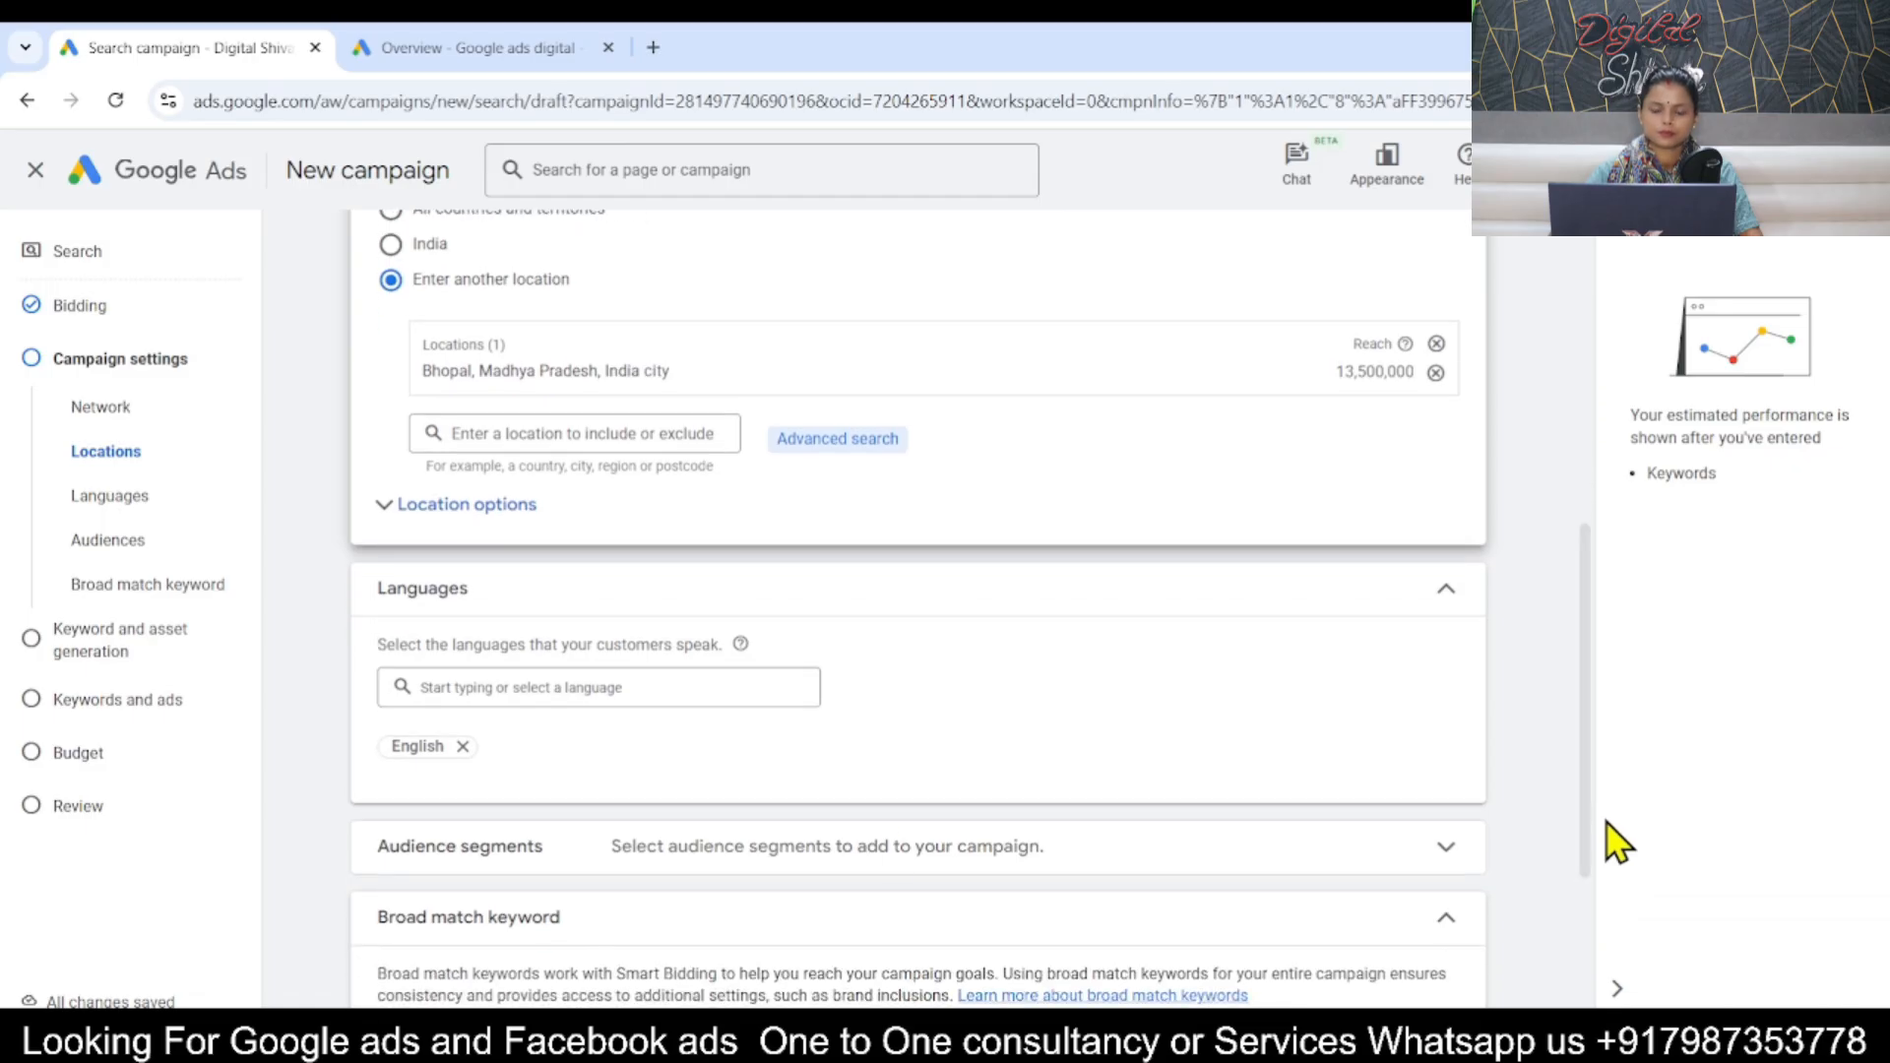
left_click(657, 692)
type("all")
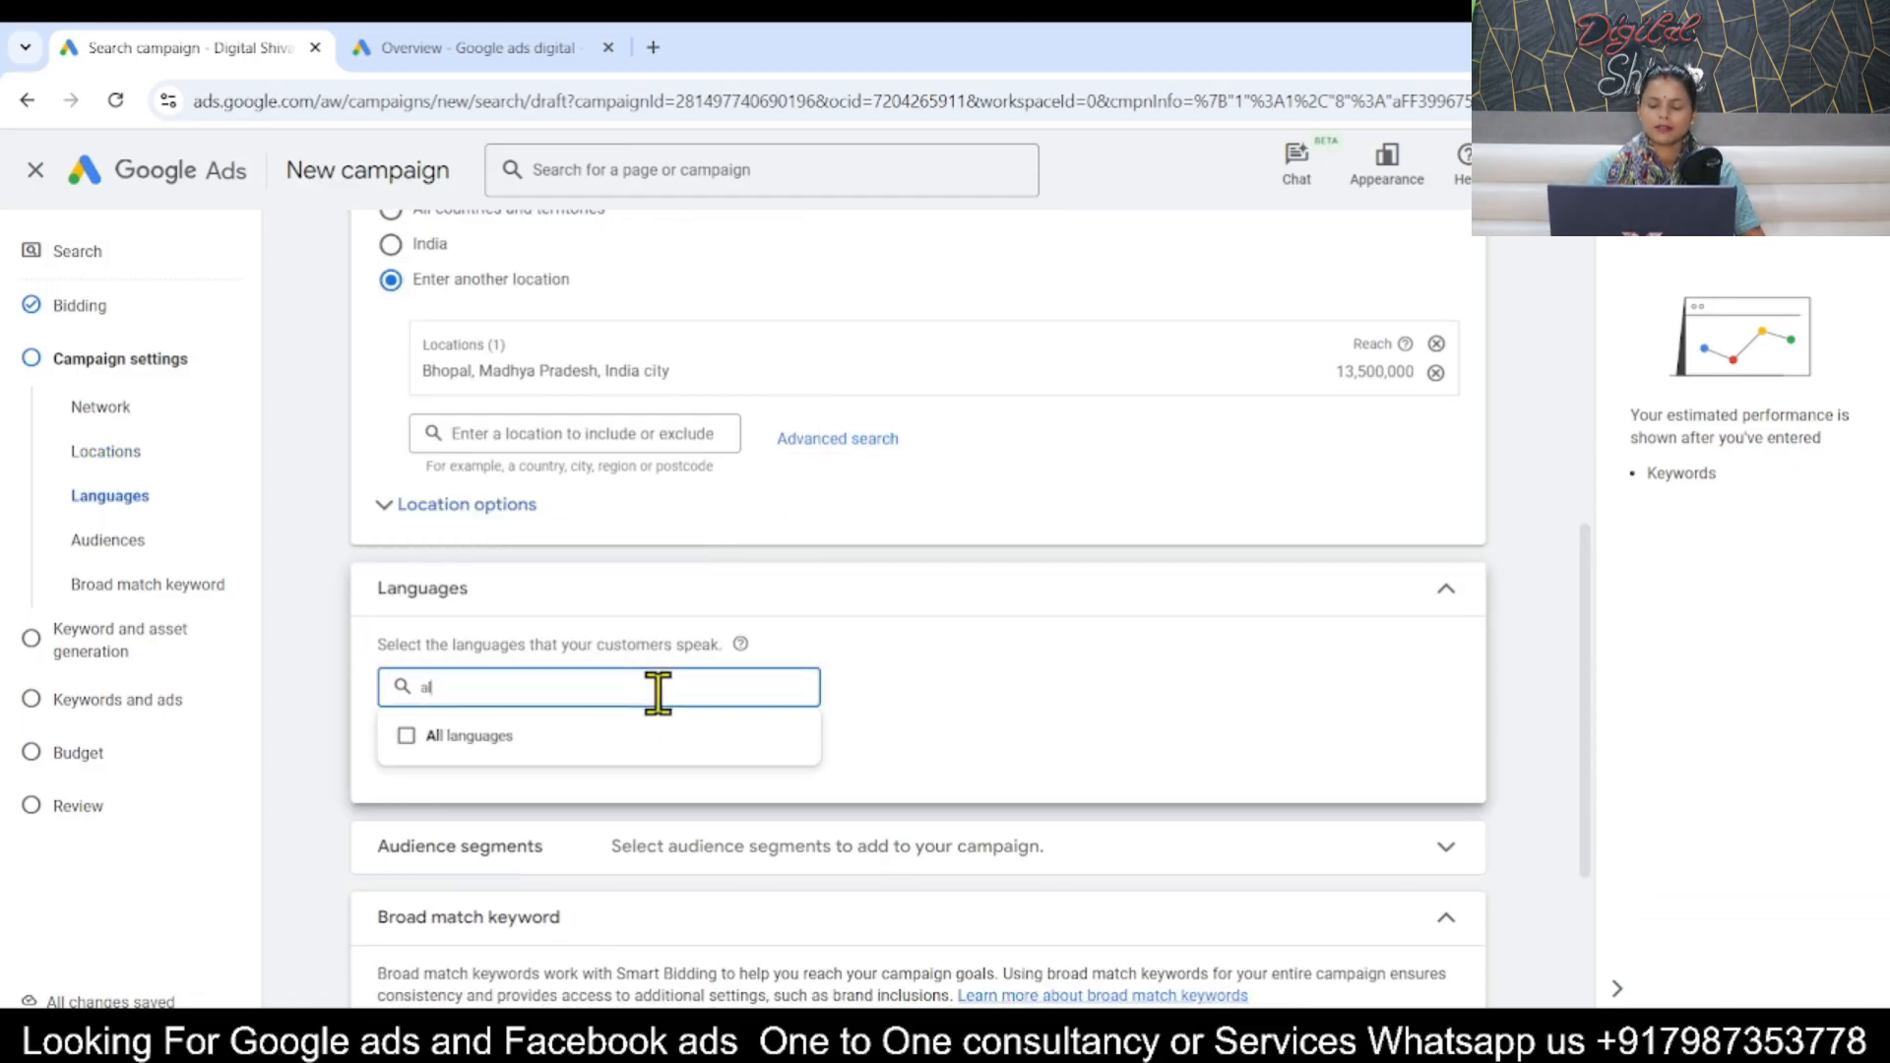
left_click(464, 736)
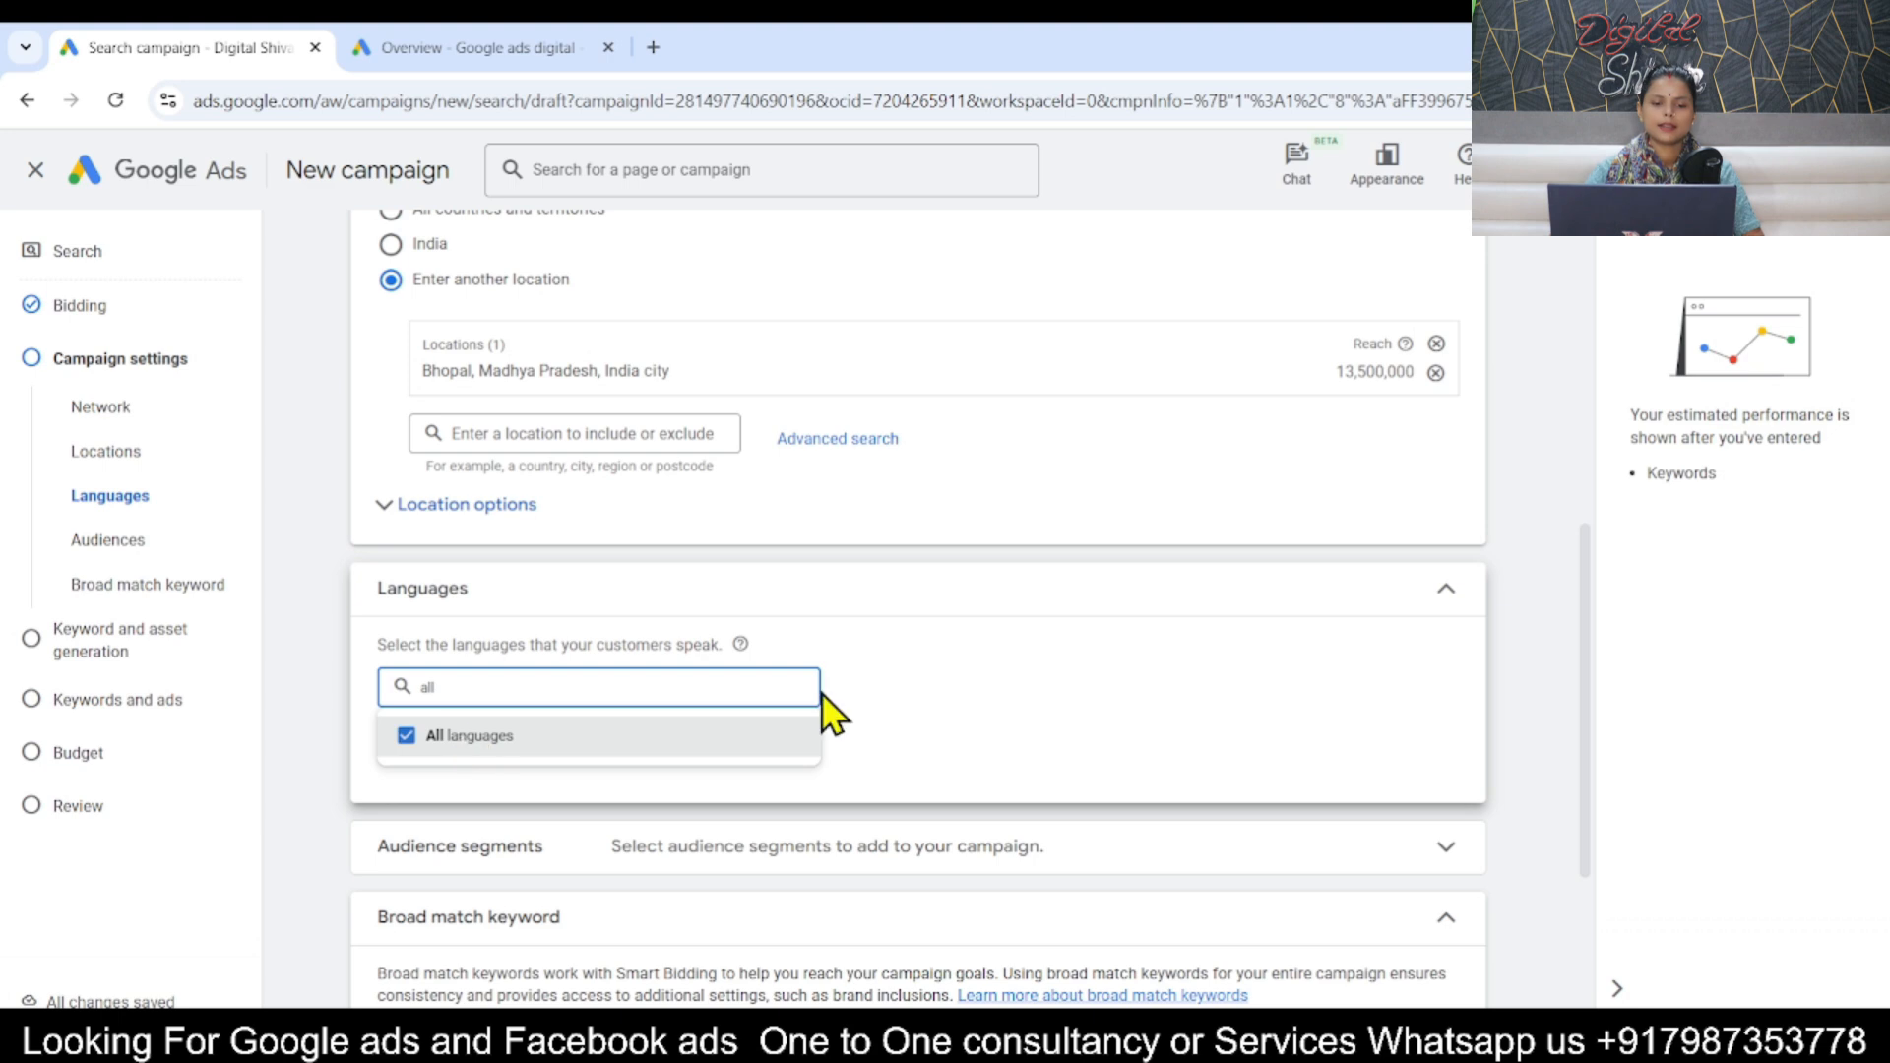
Finish the campaign settings and skip the AI keyword and asset generation.
left_click_drag(1589, 837, 1593, 965)
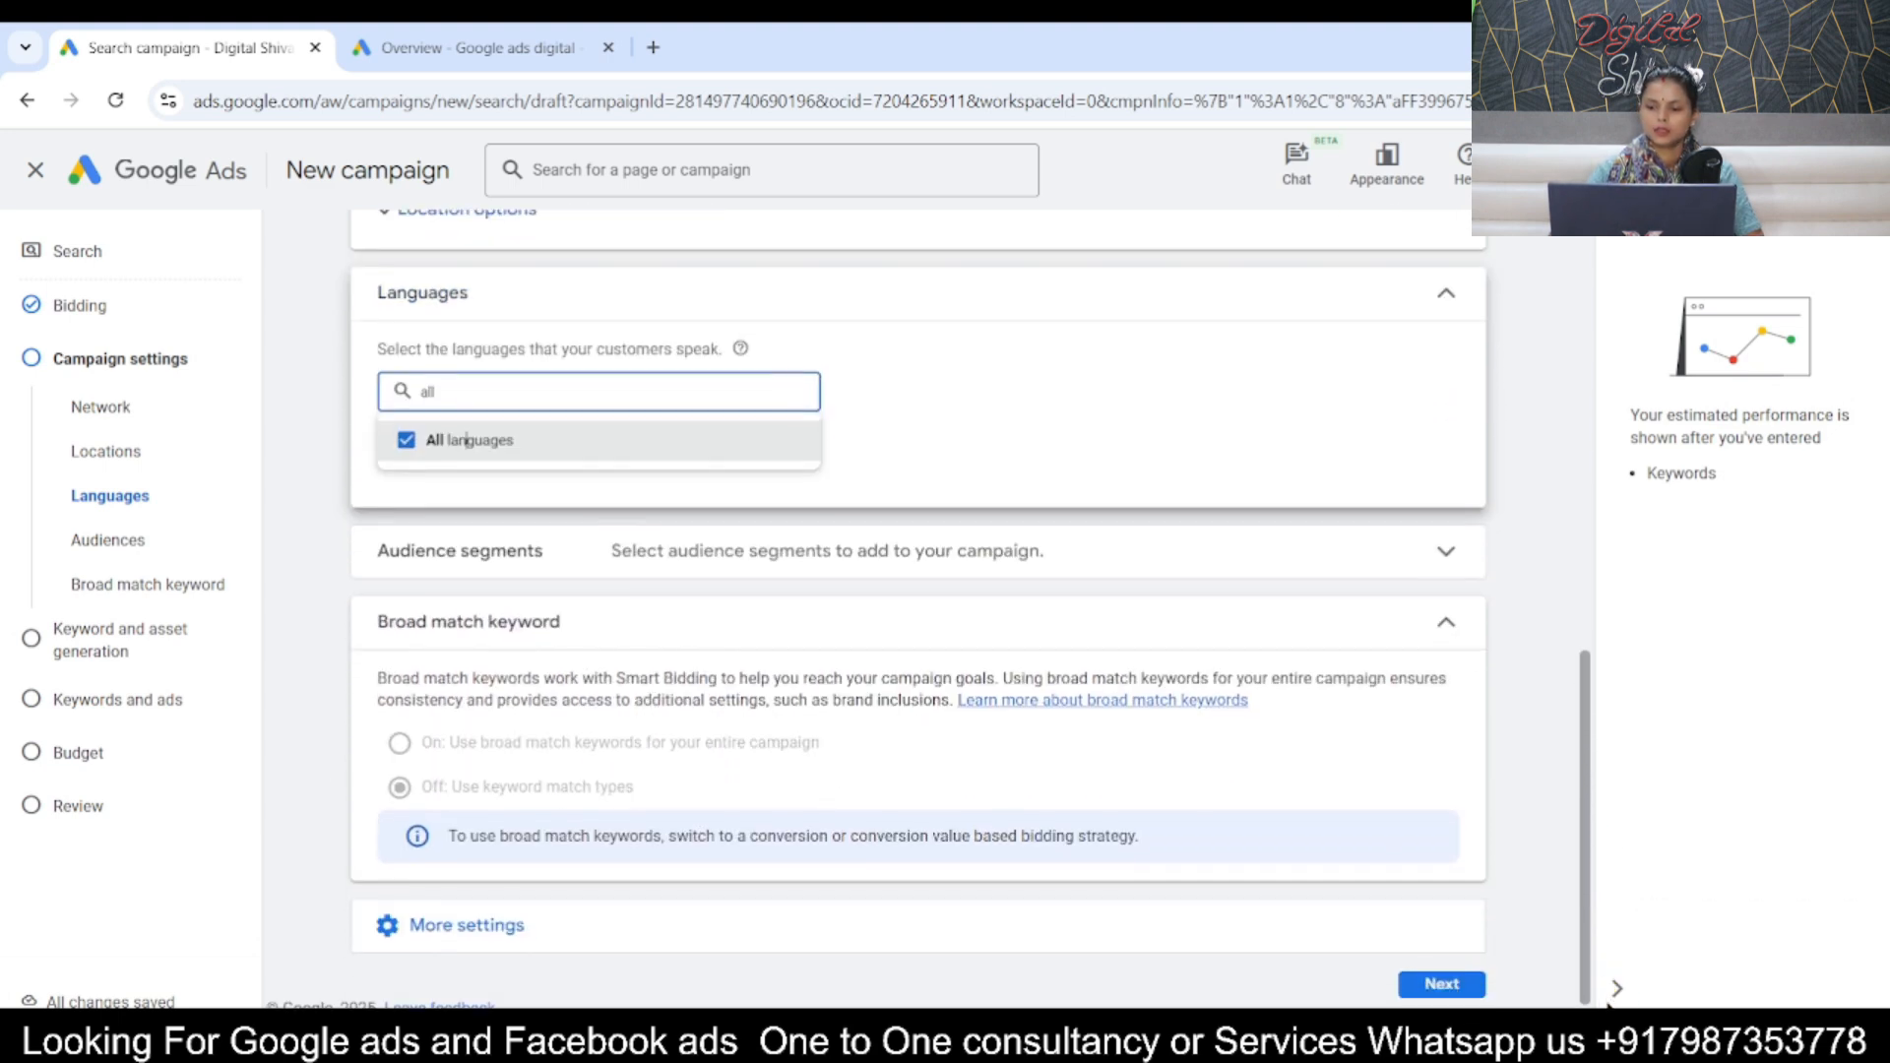
left_click(1443, 984)
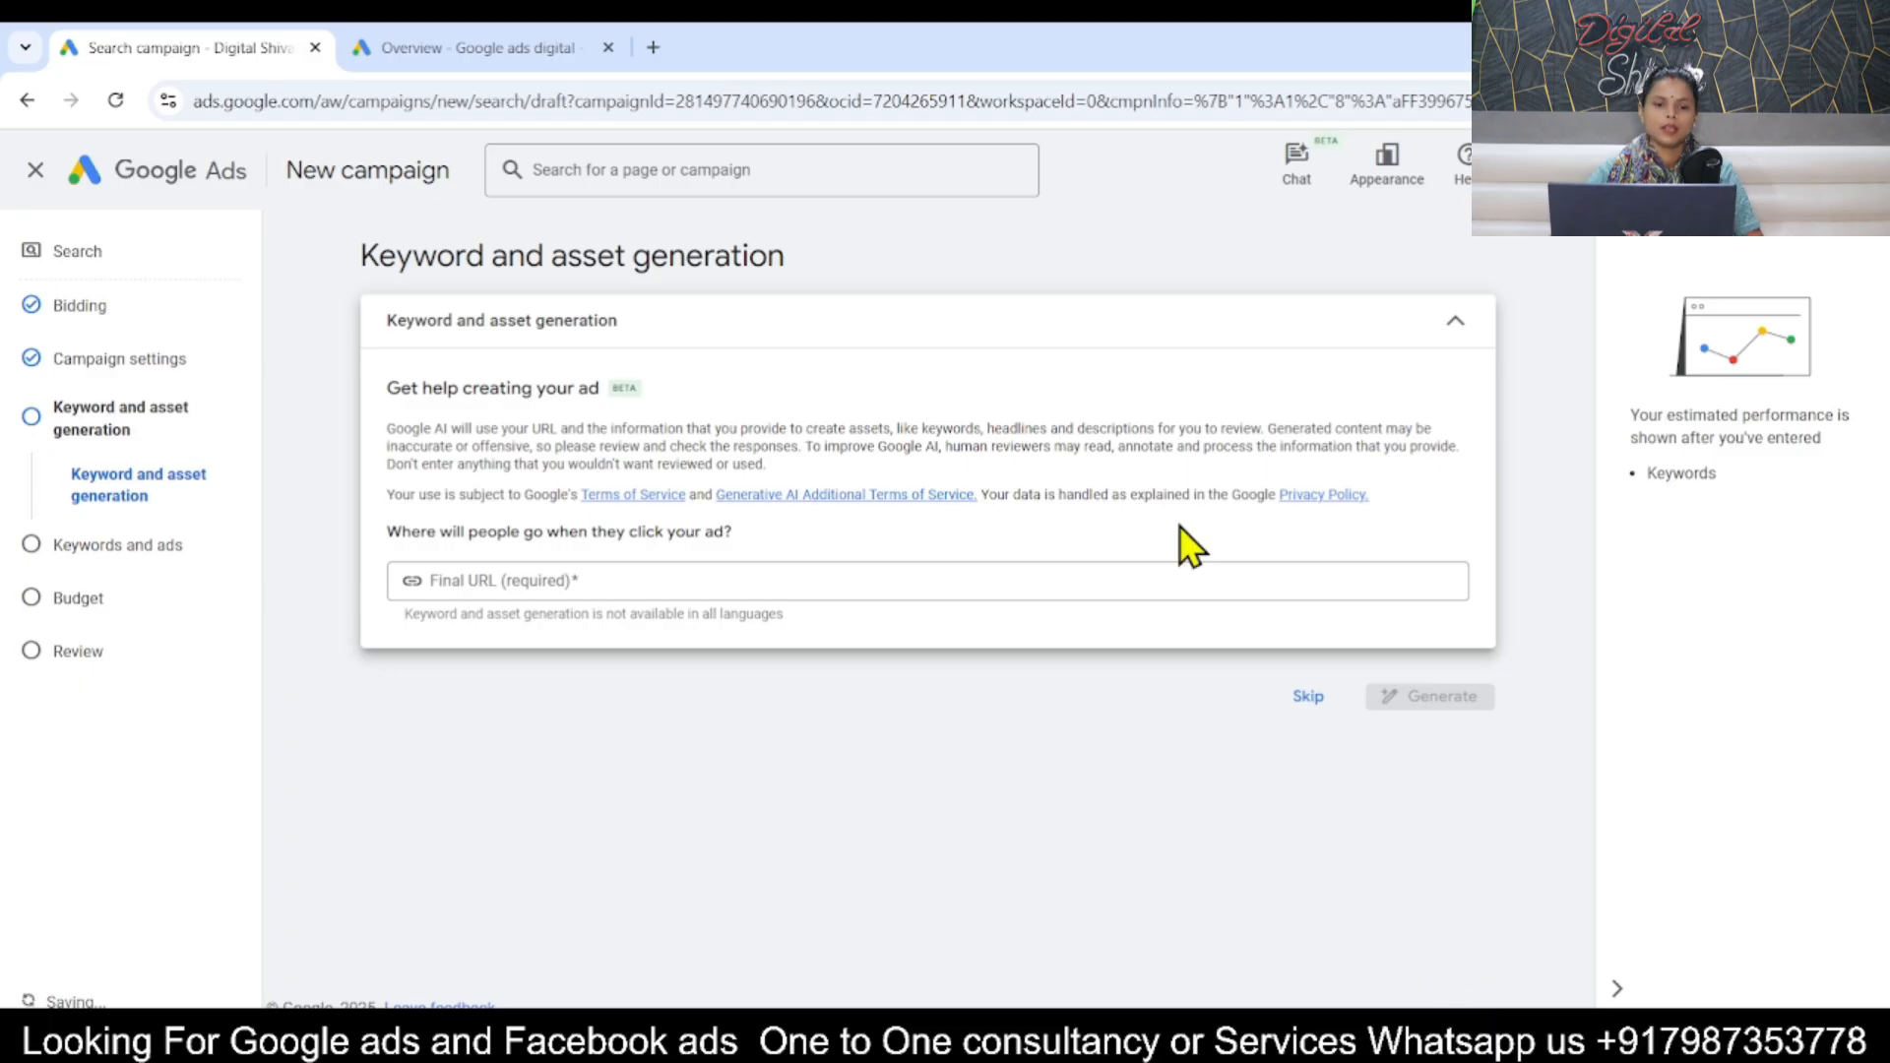
left_click(1307, 706)
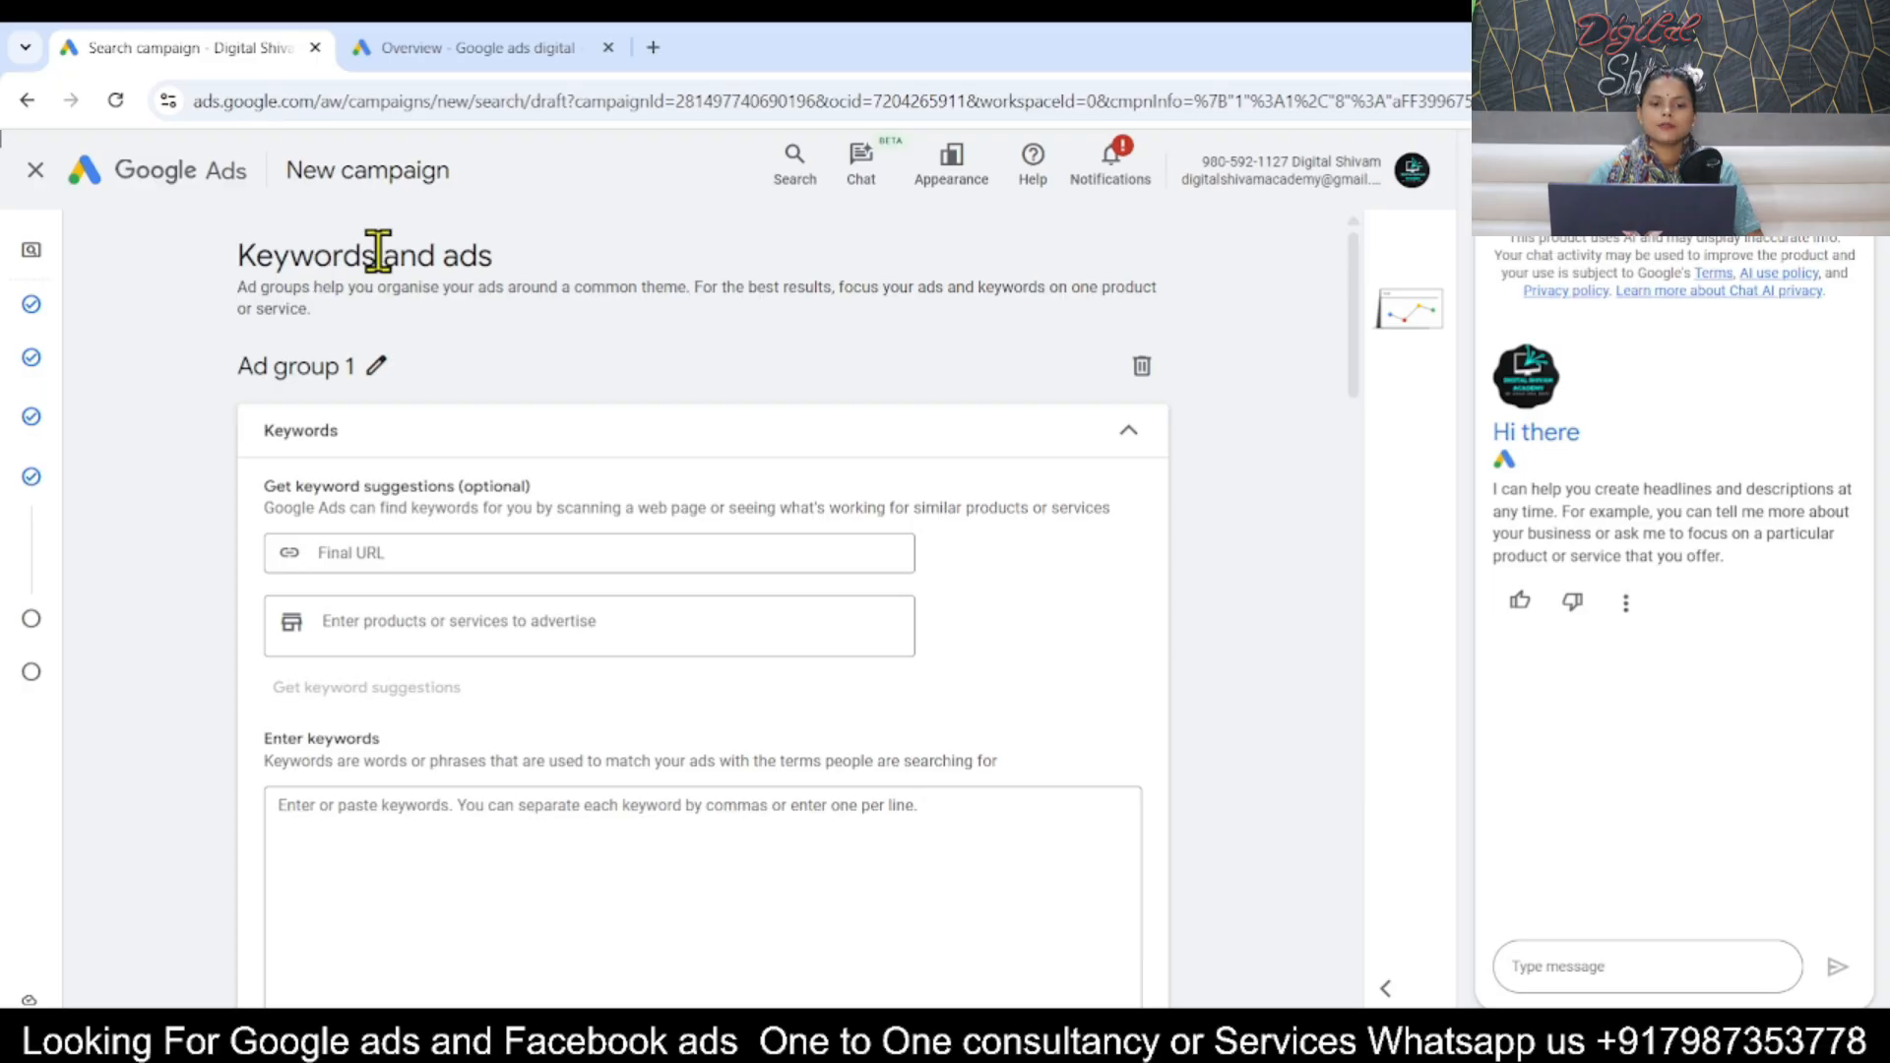
Rename the ad group to "taxi service bhopal".
left_click(377, 367)
key("BackSpace")
key("BackSpace")
key("BackSpace")
key("BackSpace")
key("BackSpace")
key("BackSpace")
key("BackSpace")
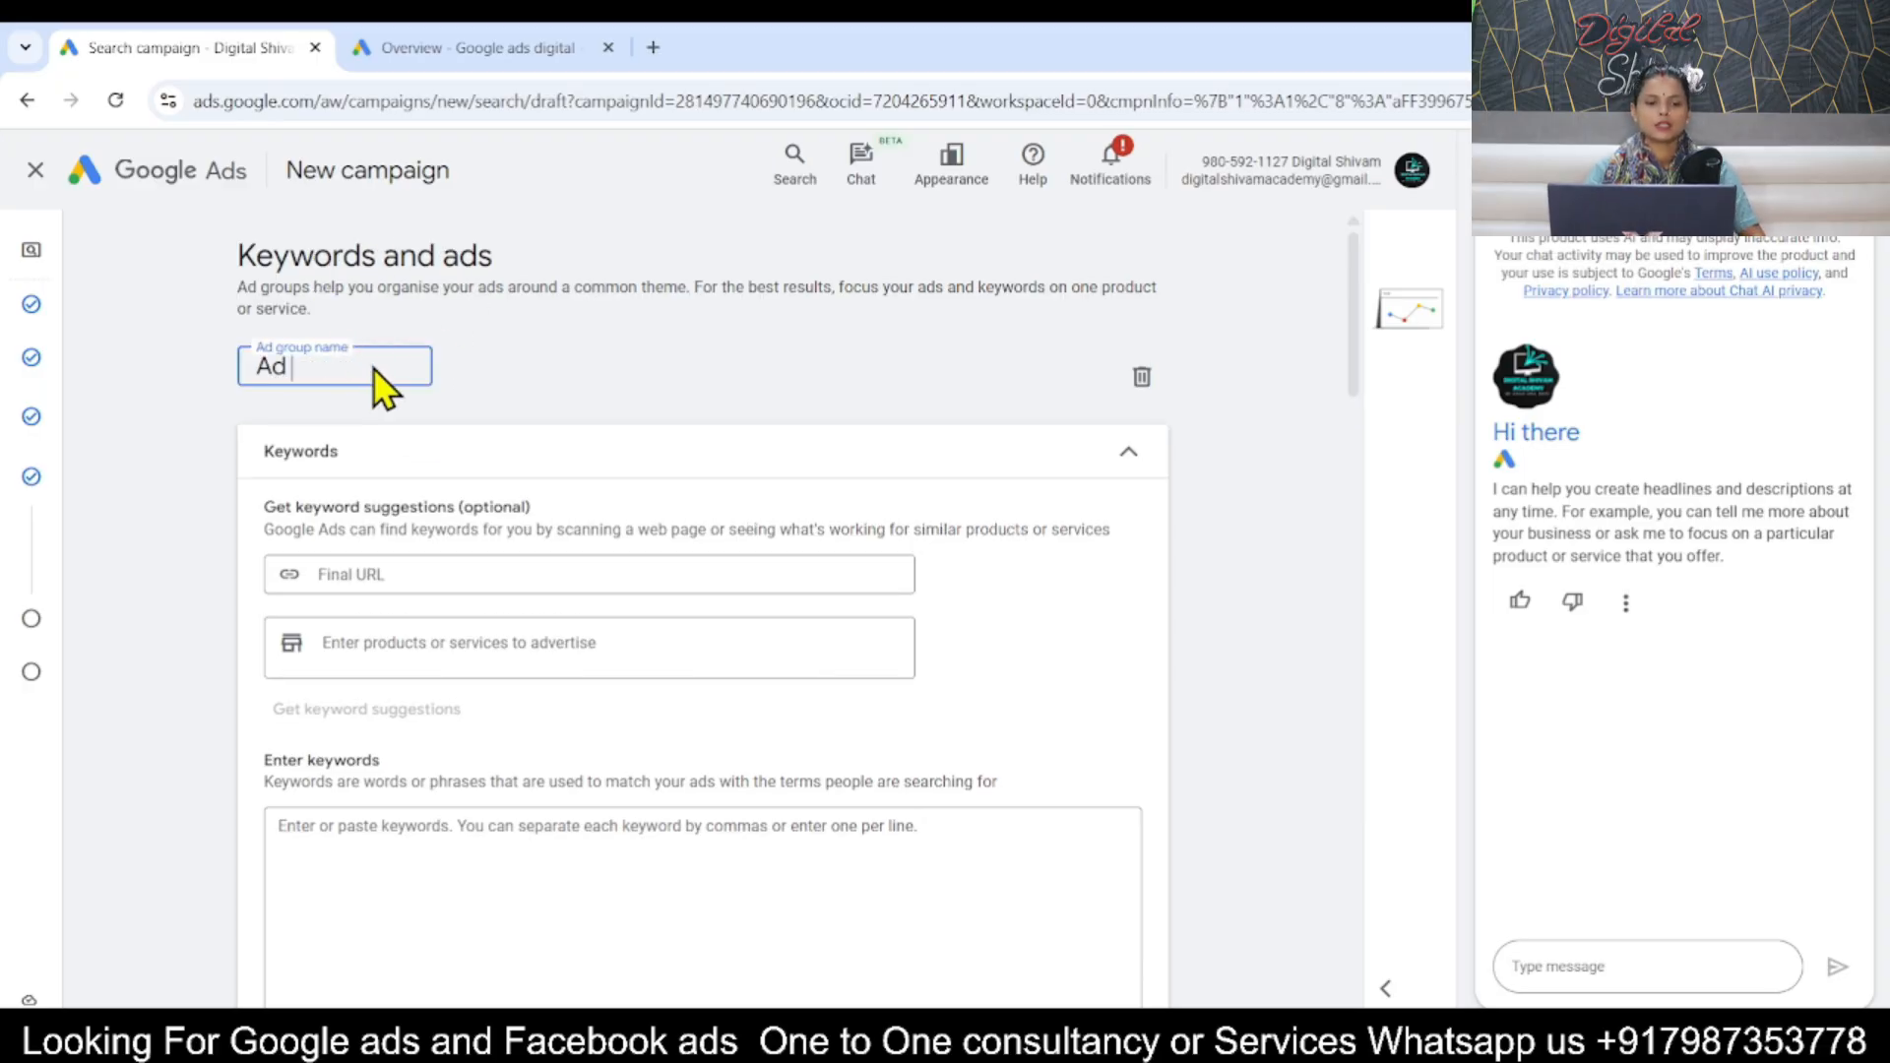
key("BackSpace")
key("BackSpace")
key("BackSpace")
type("taxi")
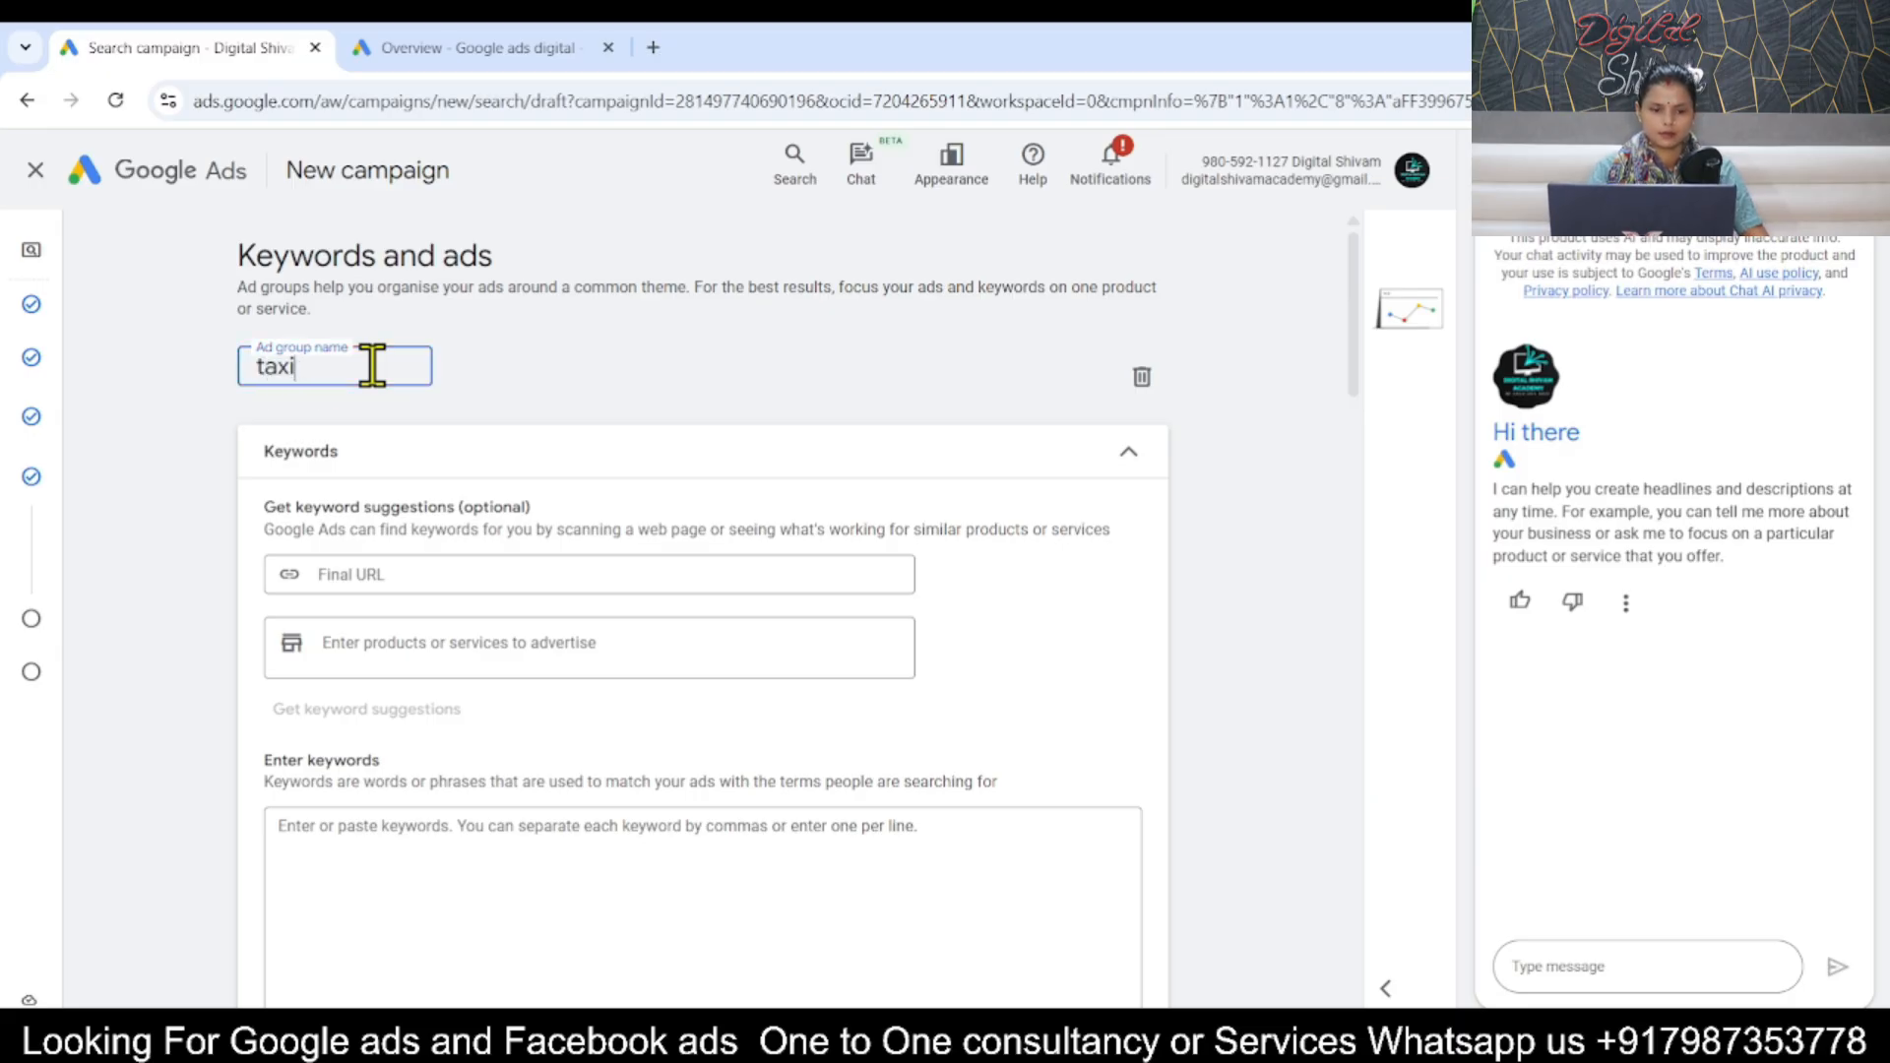
type("service bhopal")
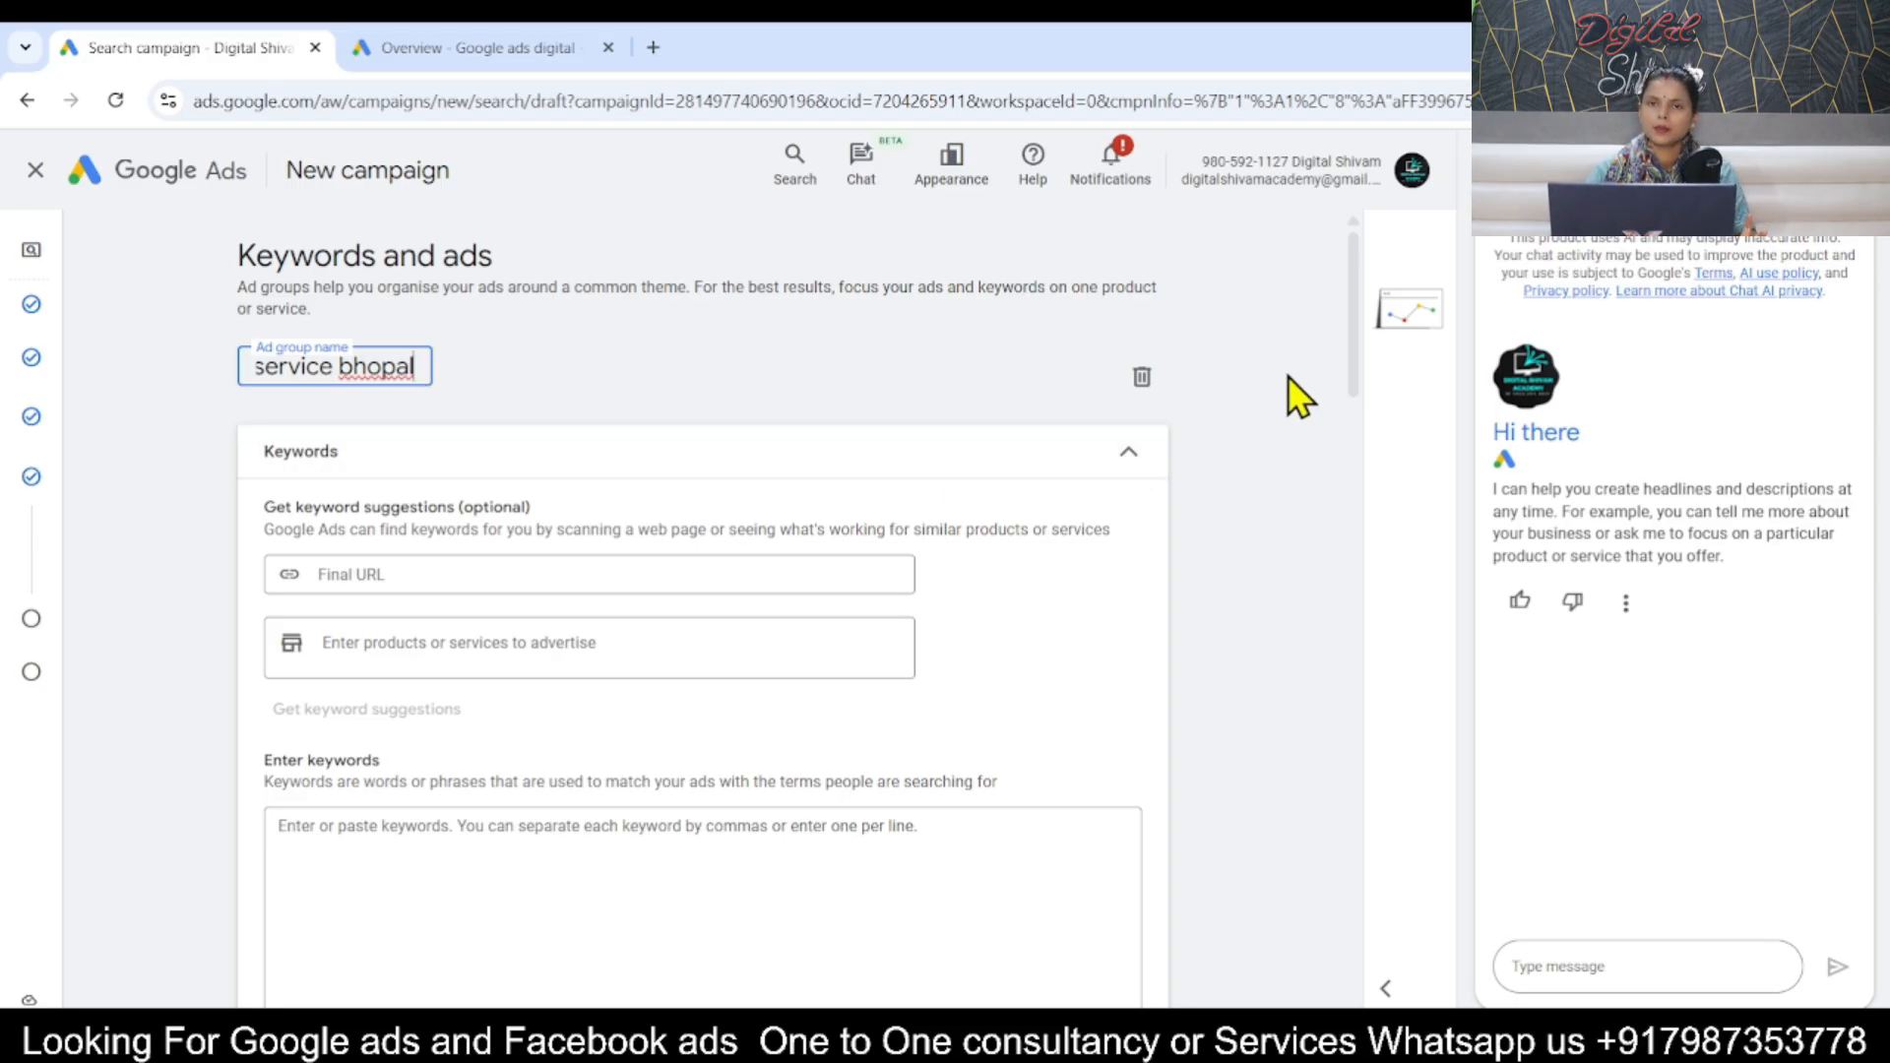
Switch to the other Google Ads browser tab and open Keyword Planner there.
left_click_drag(1350, 371, 1359, 497)
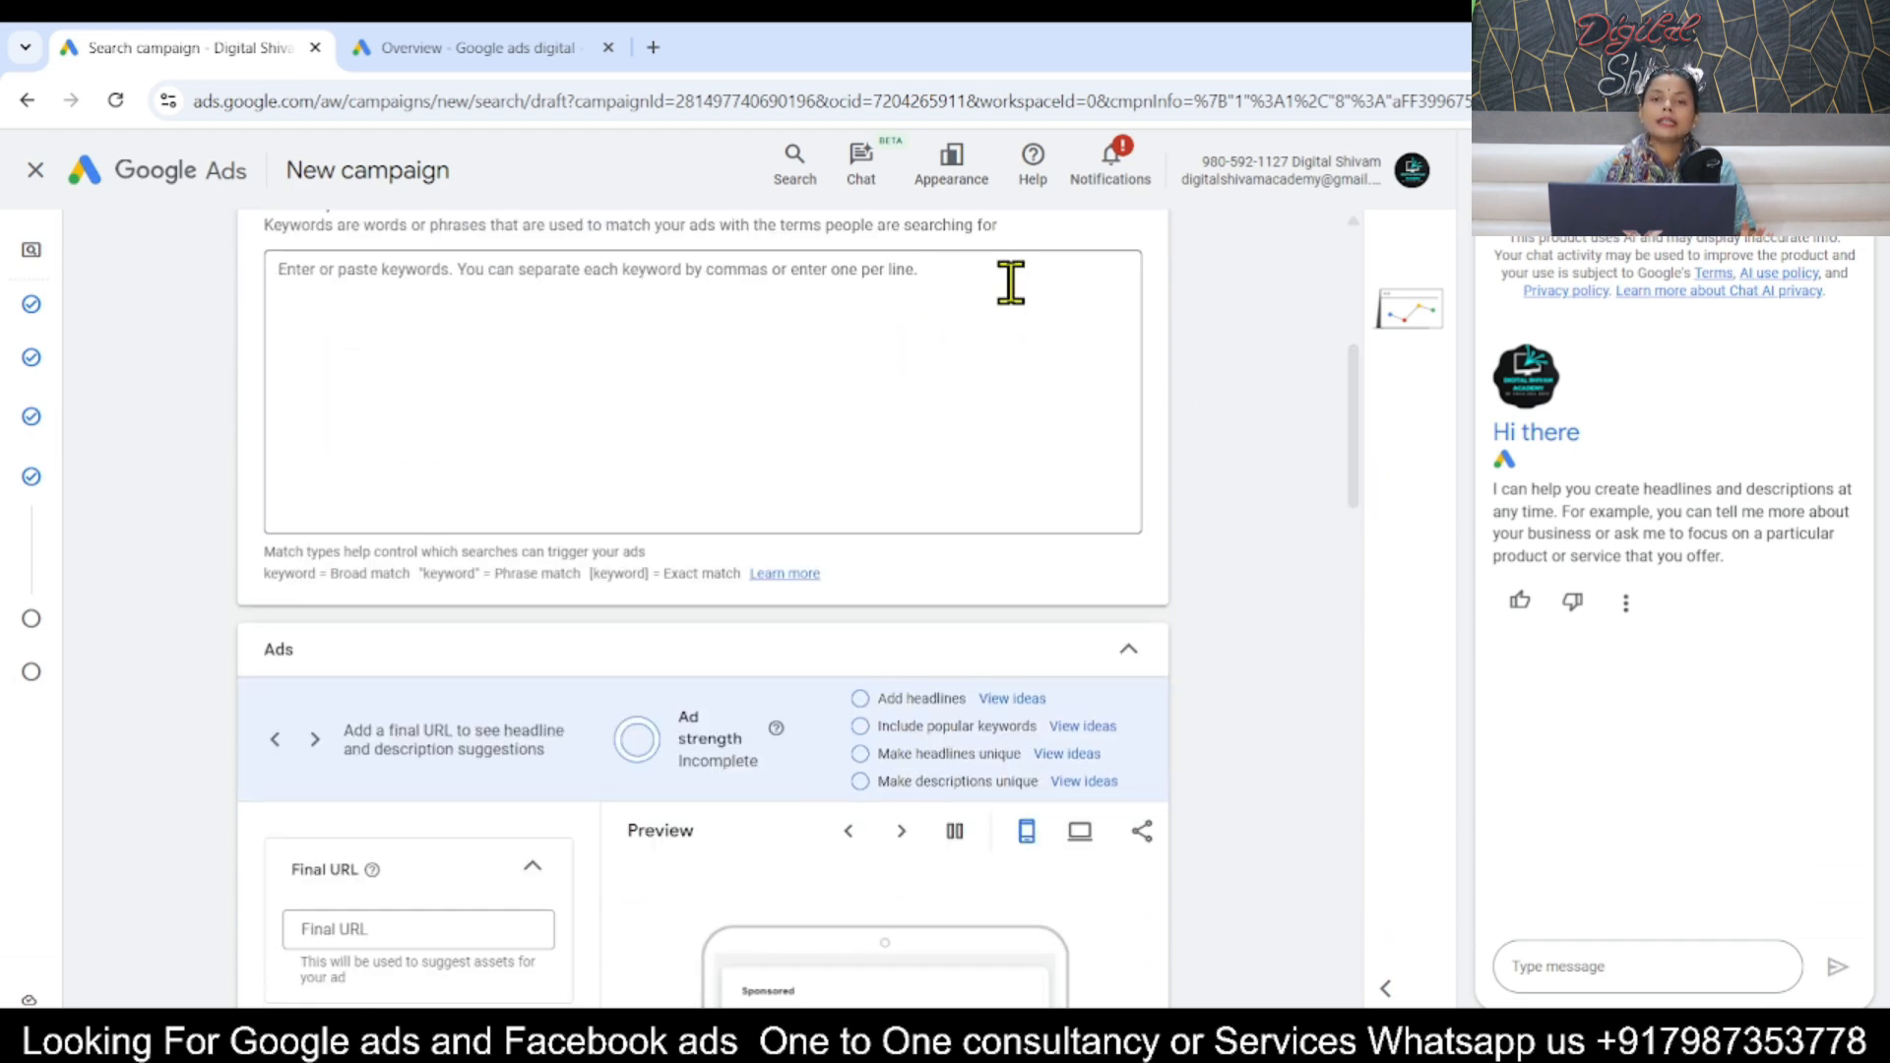
scroll(1224, 502, "up", 2)
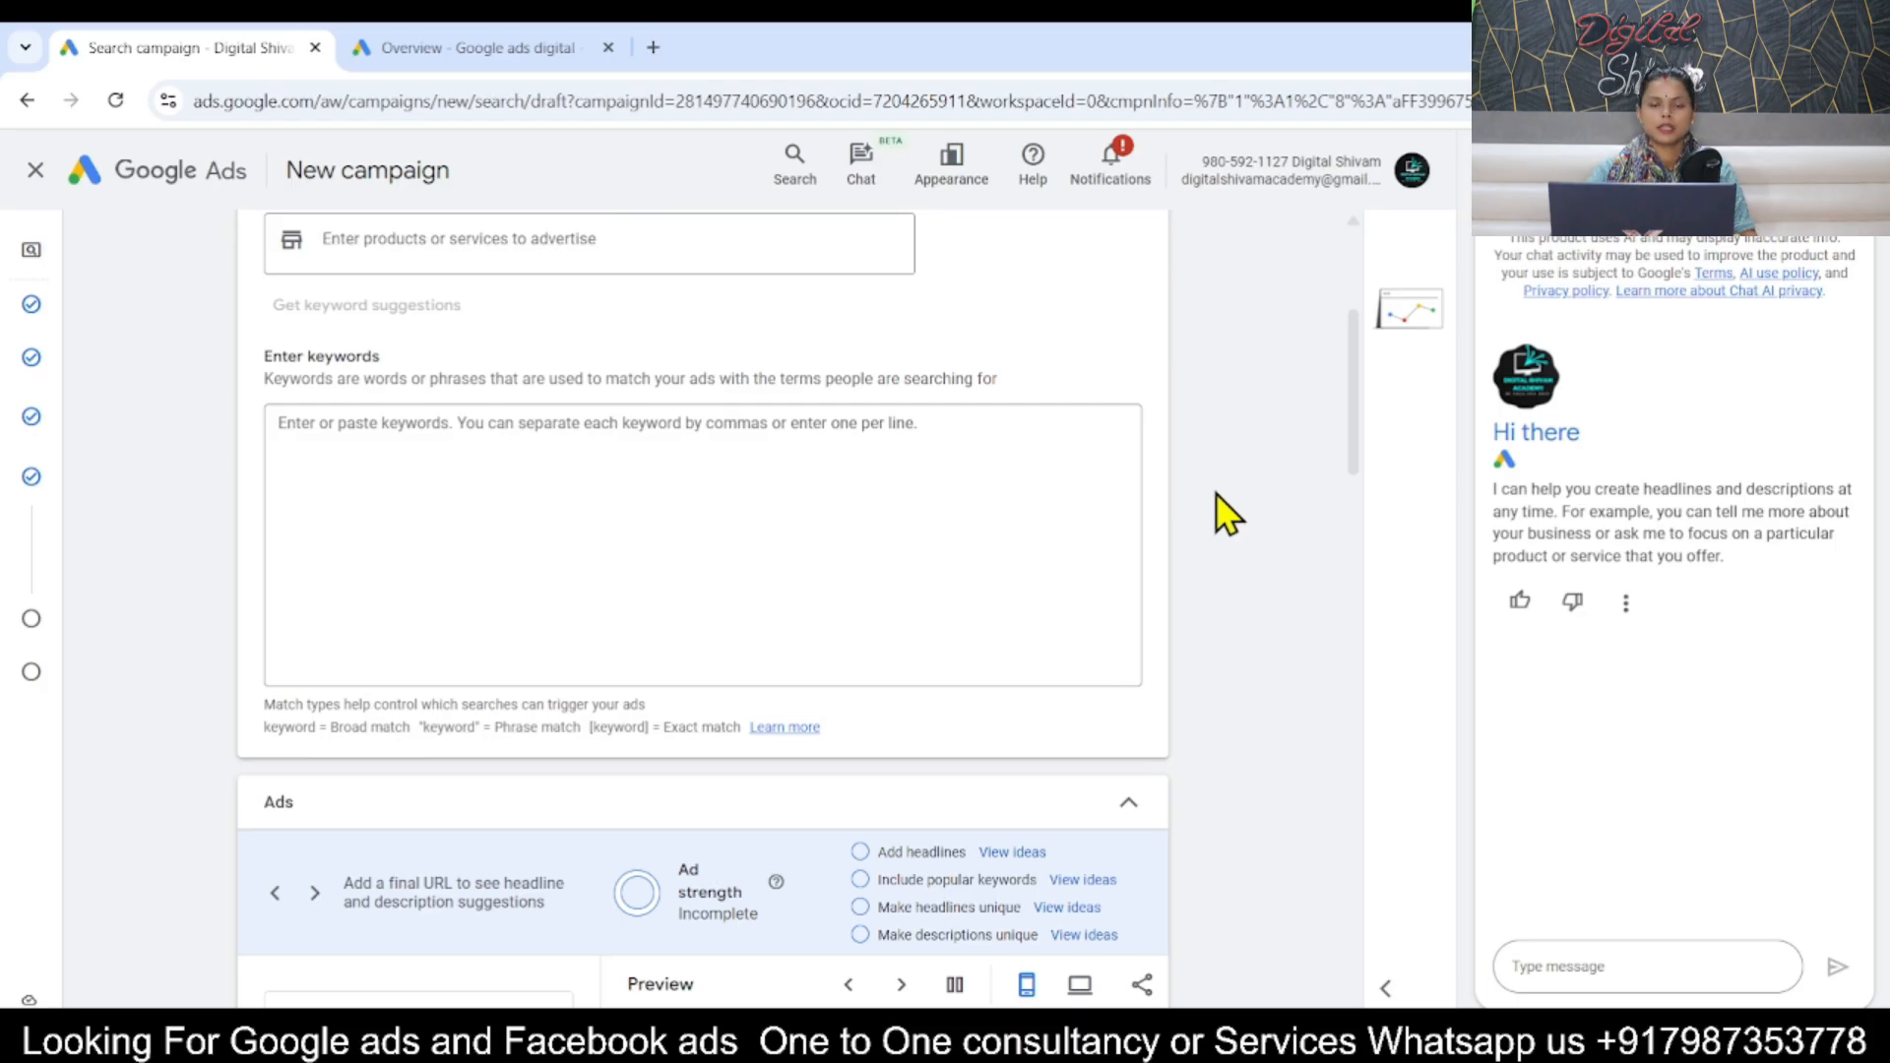
left_click(453, 26)
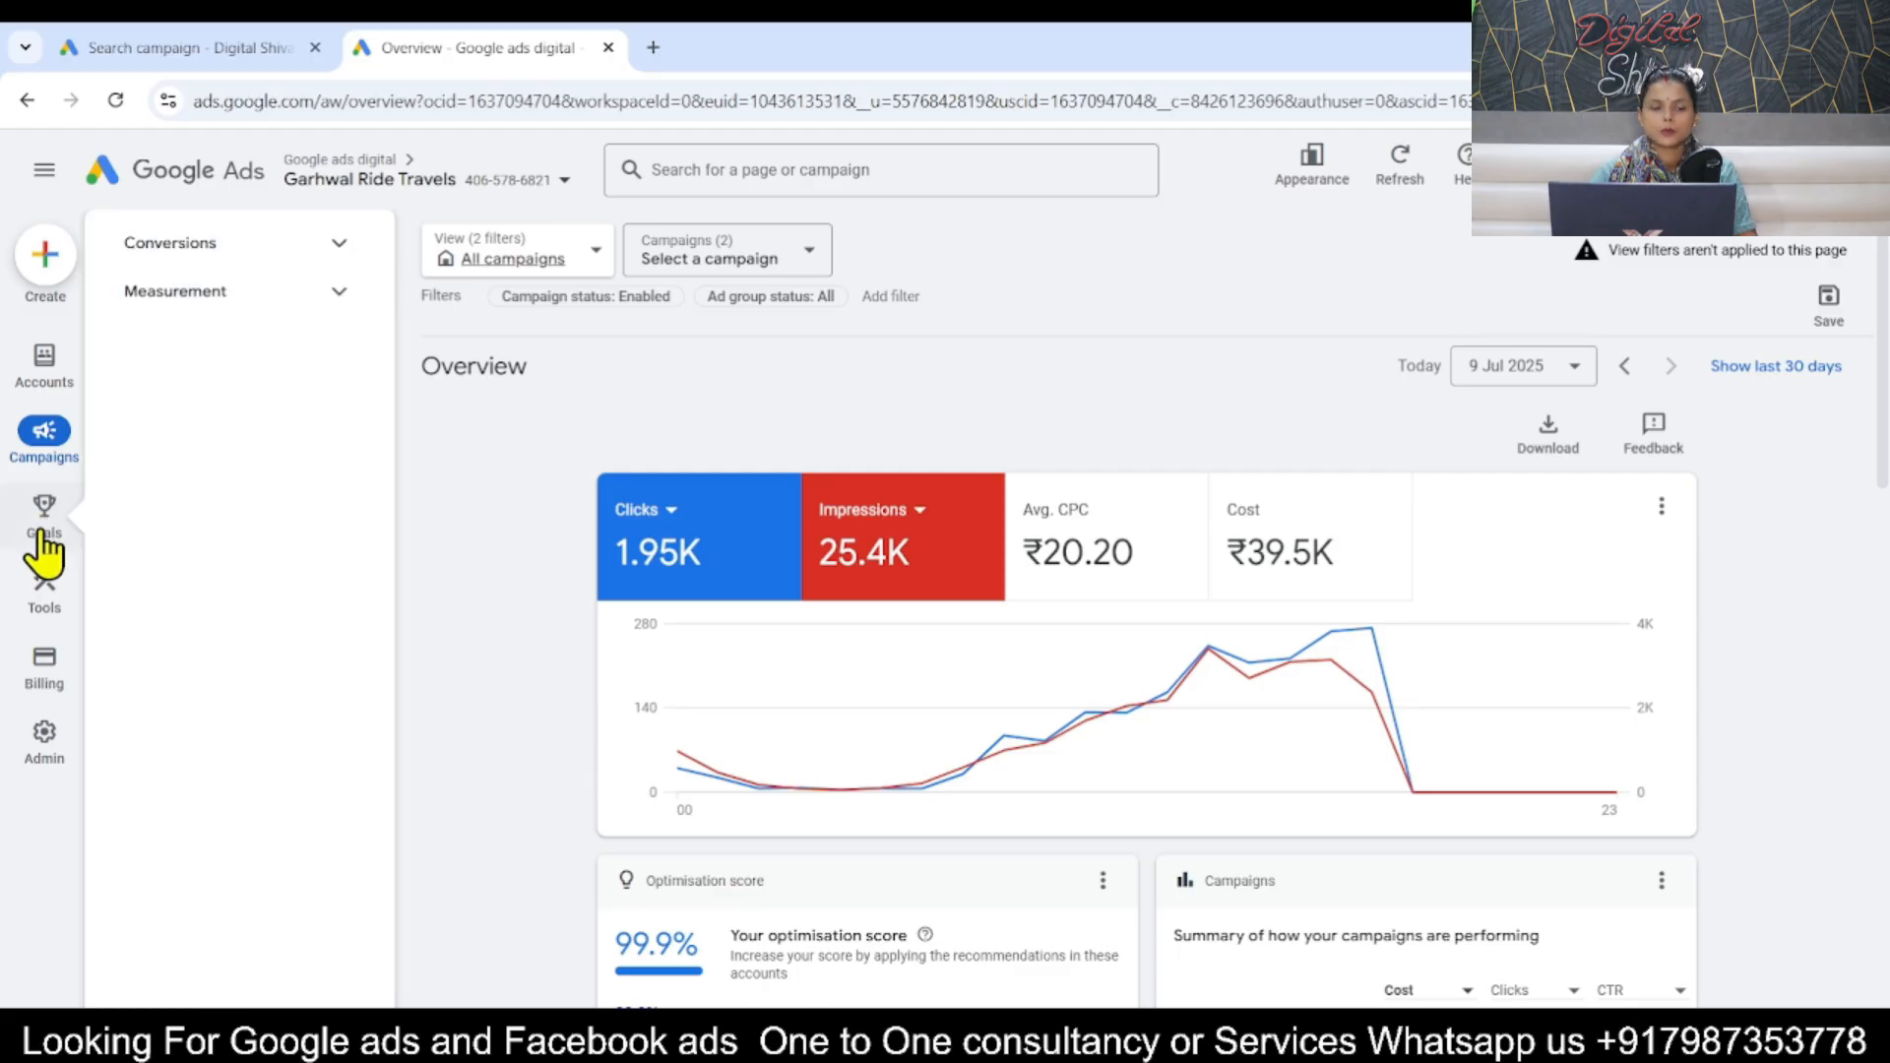
mouse_move(35, 374)
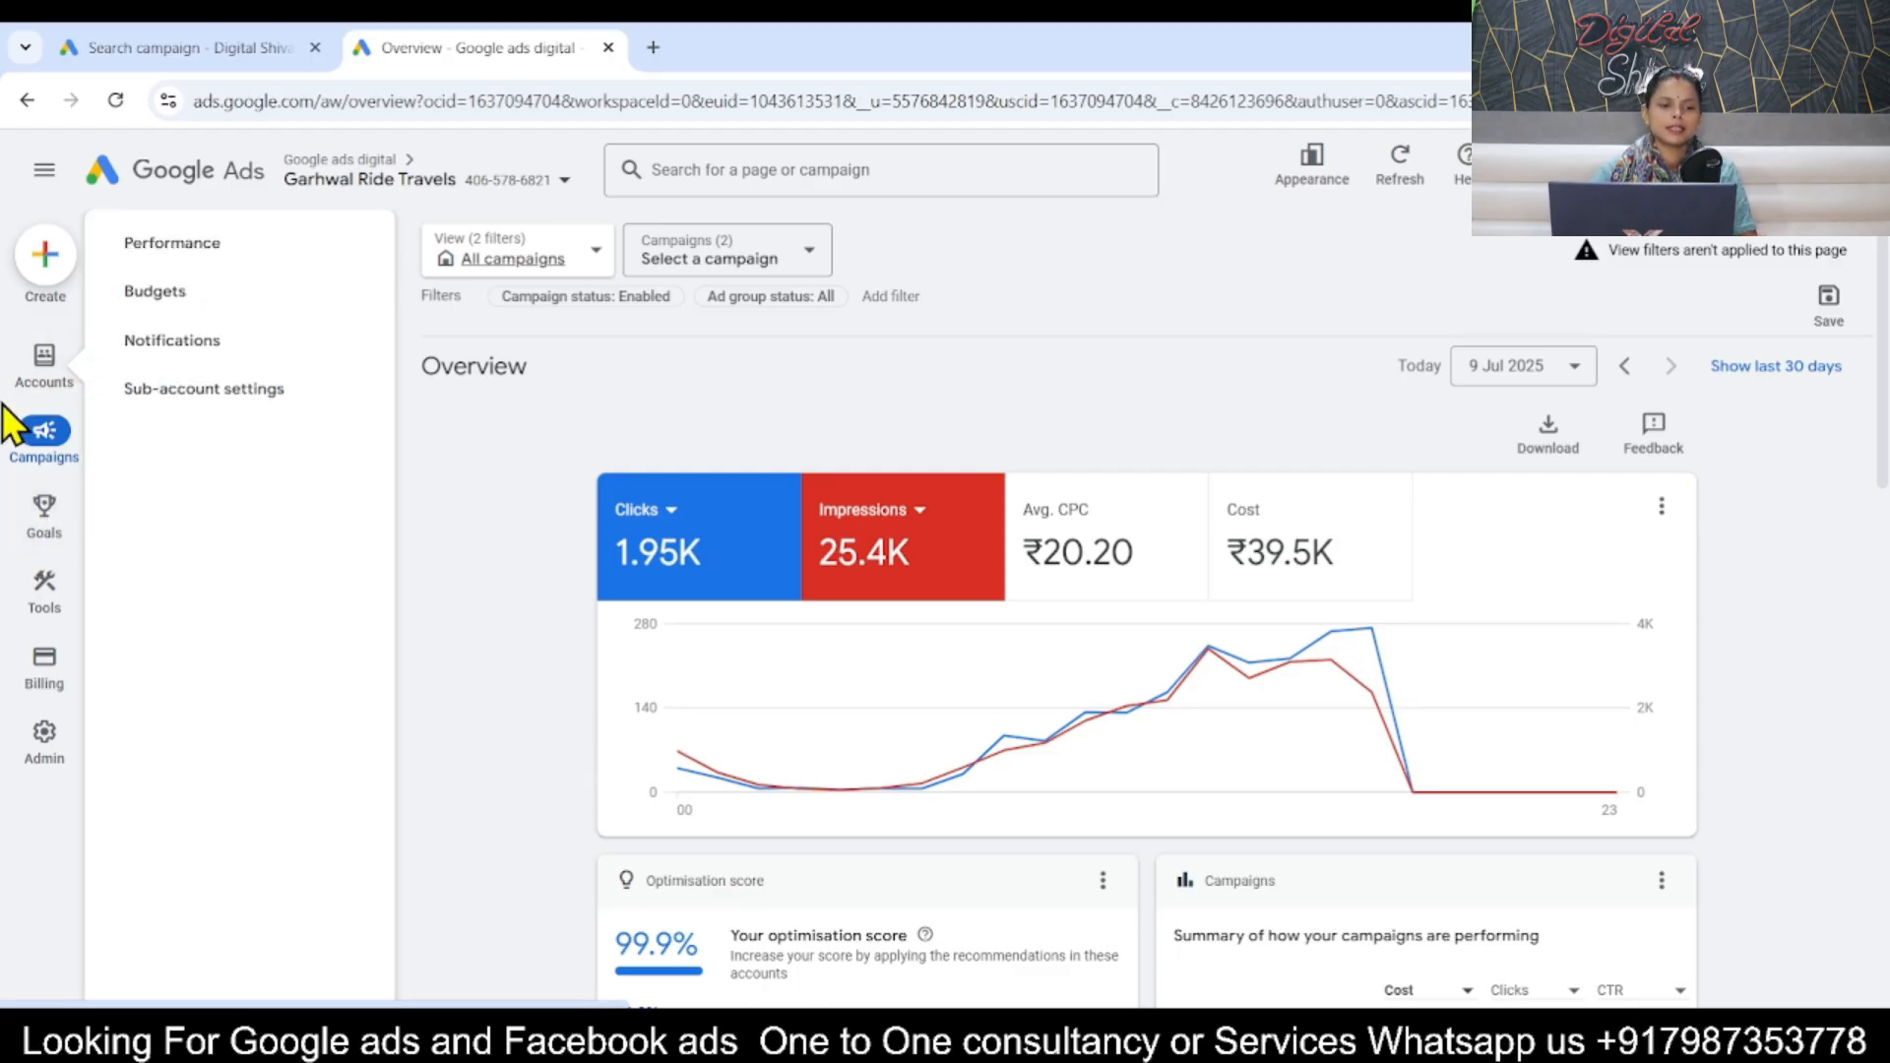
mouse_move(40, 520)
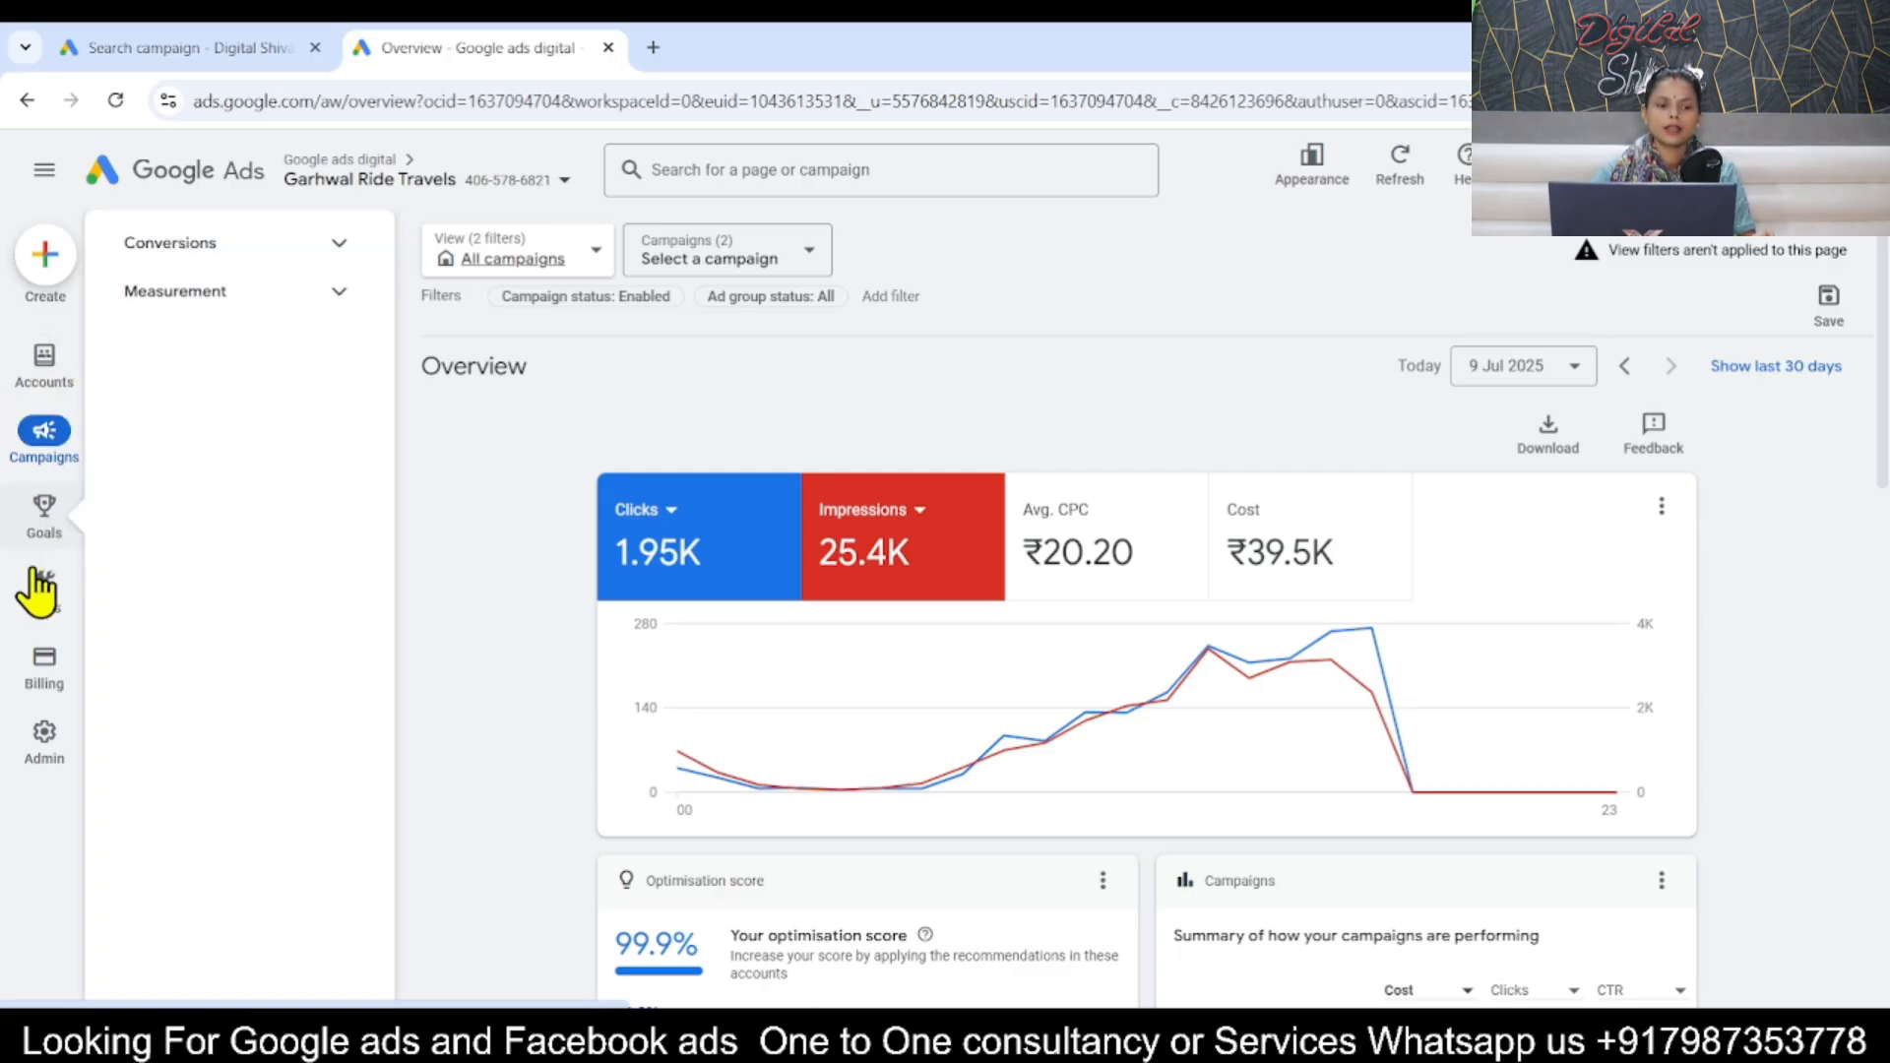
mouse_move(41, 597)
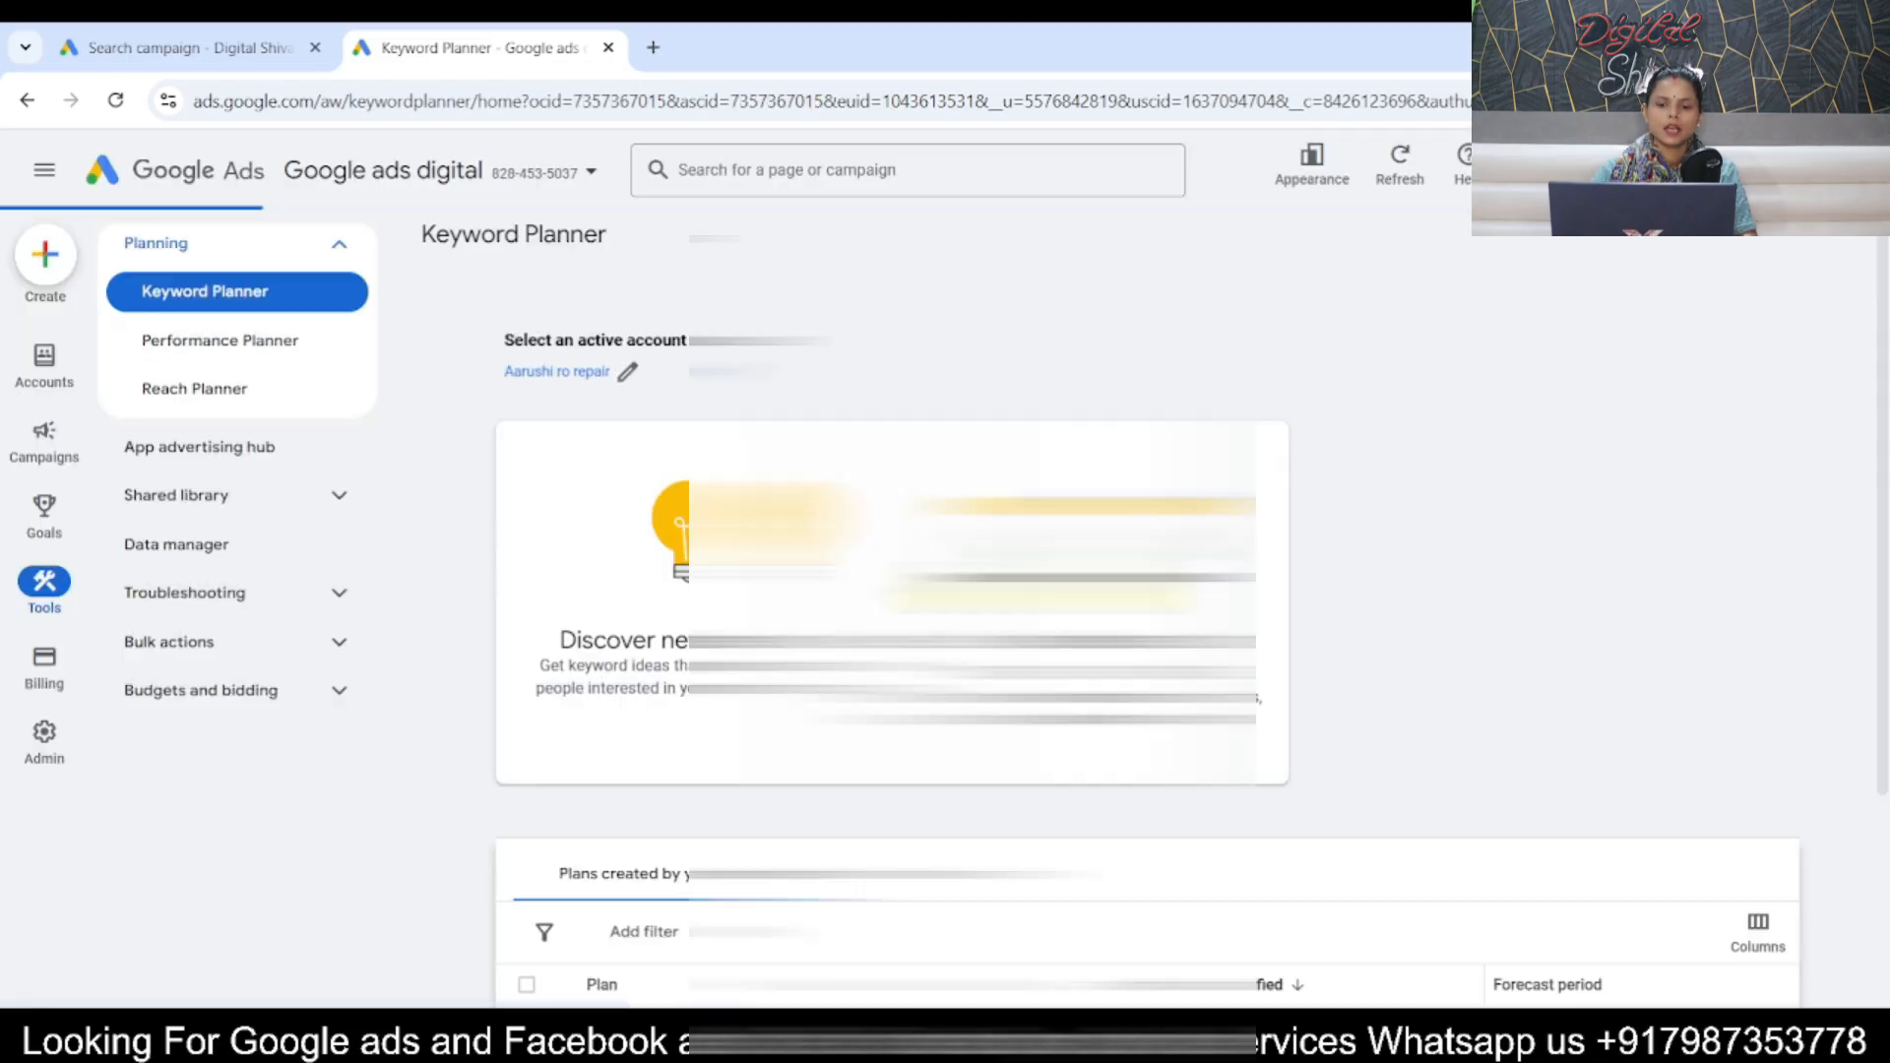
left_click(232, 293)
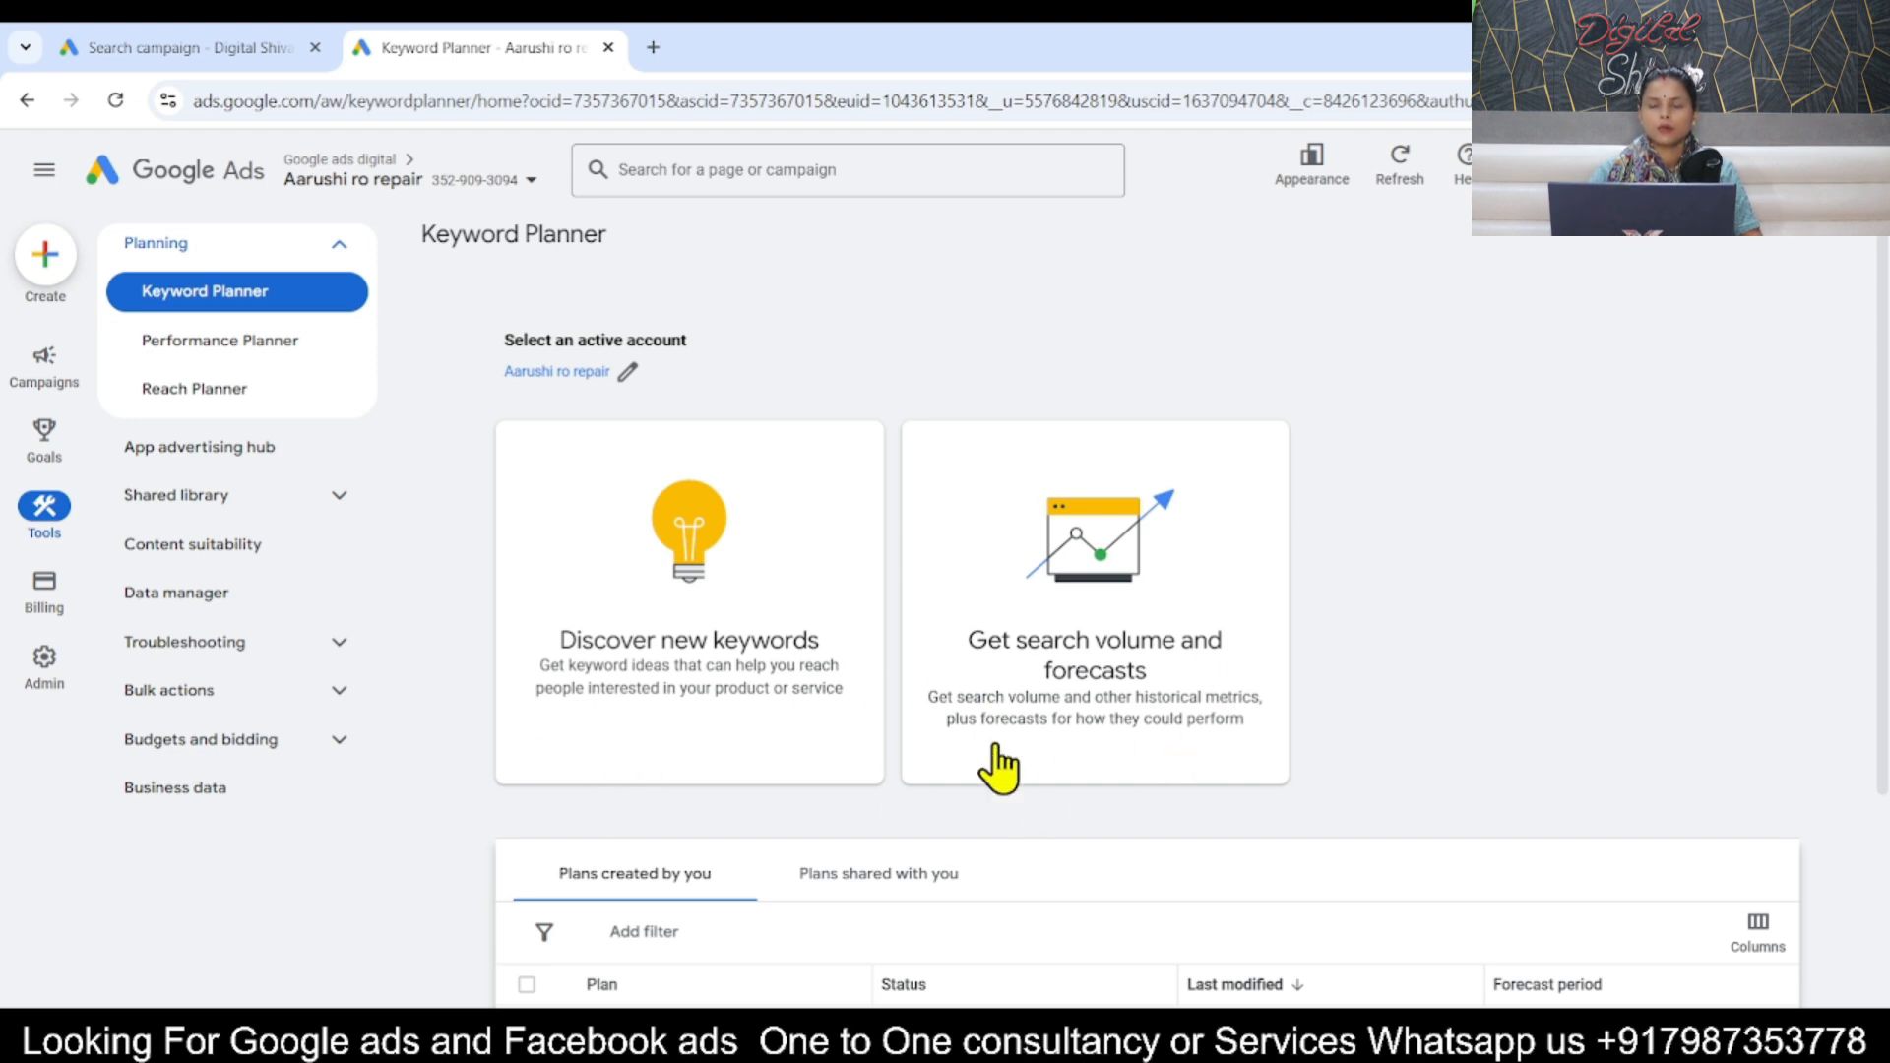
Discover new keywords for "taxi service bhopal" with the default language English and location India.
left_click(678, 720)
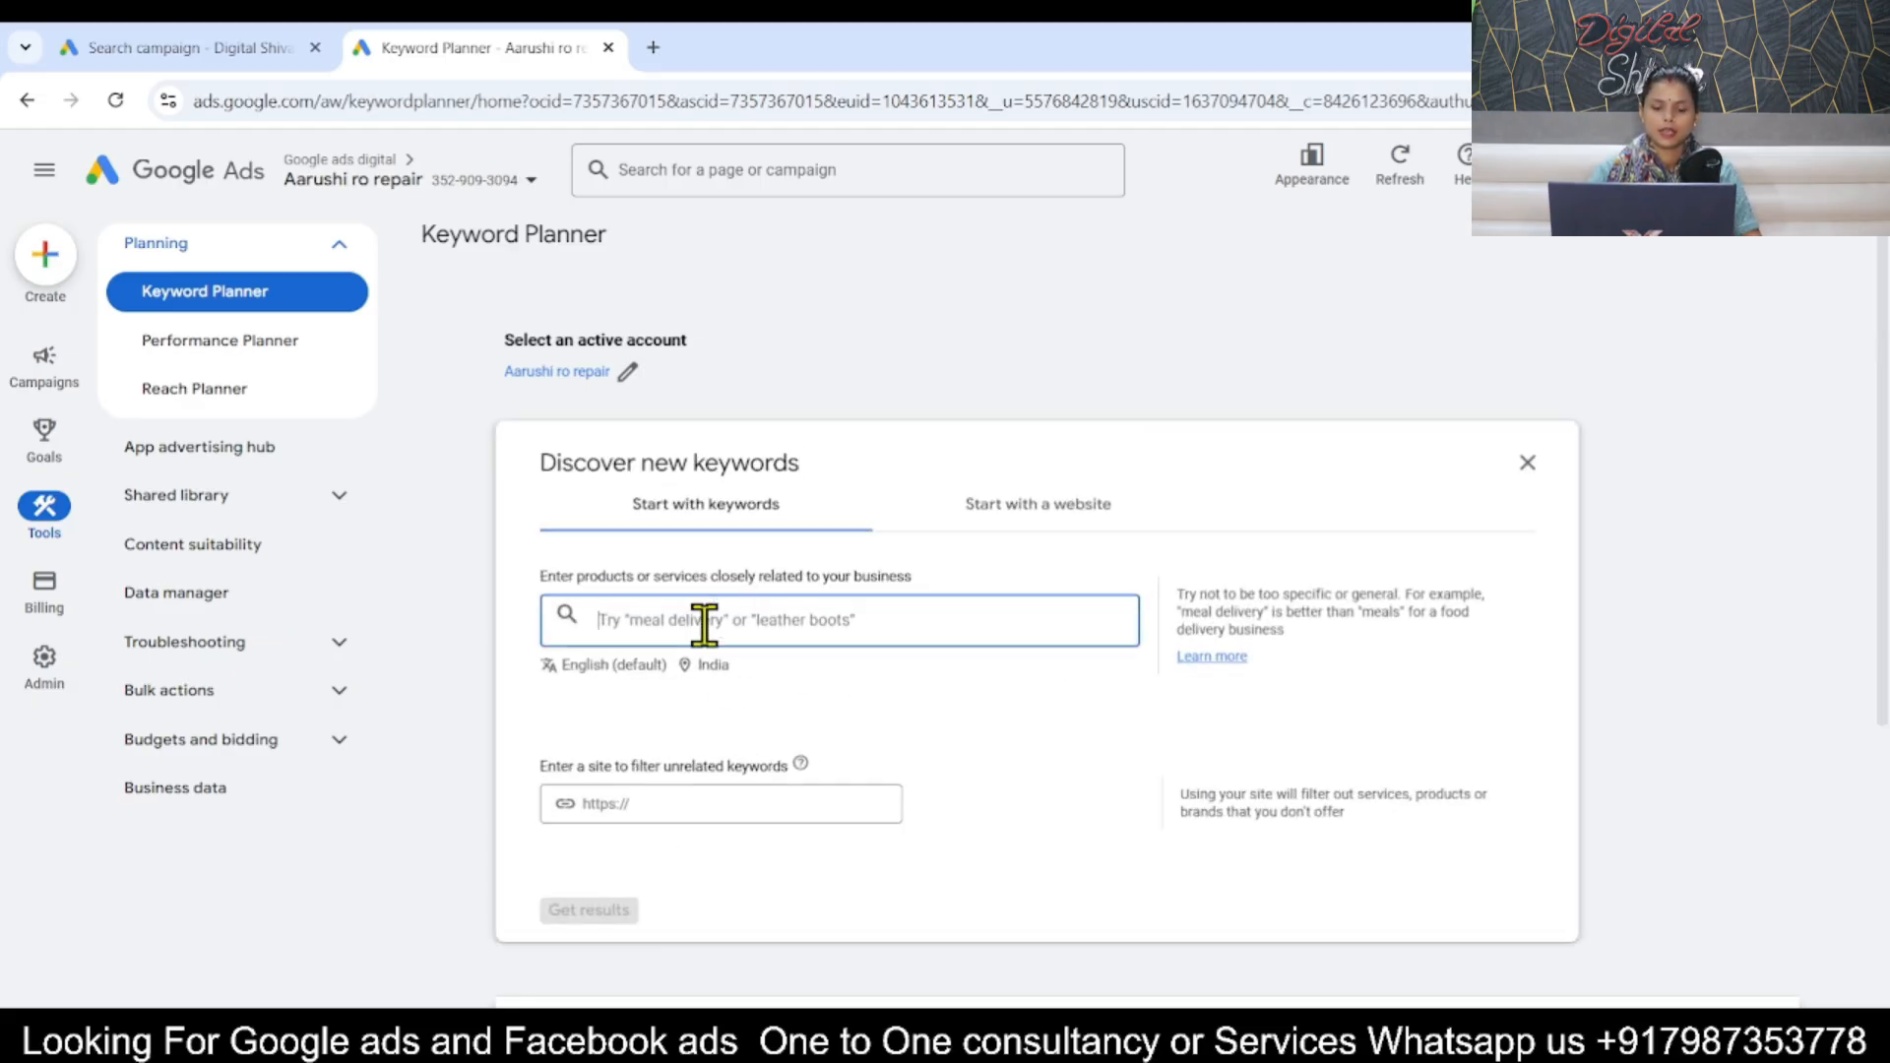
type("taxi service bhopal")
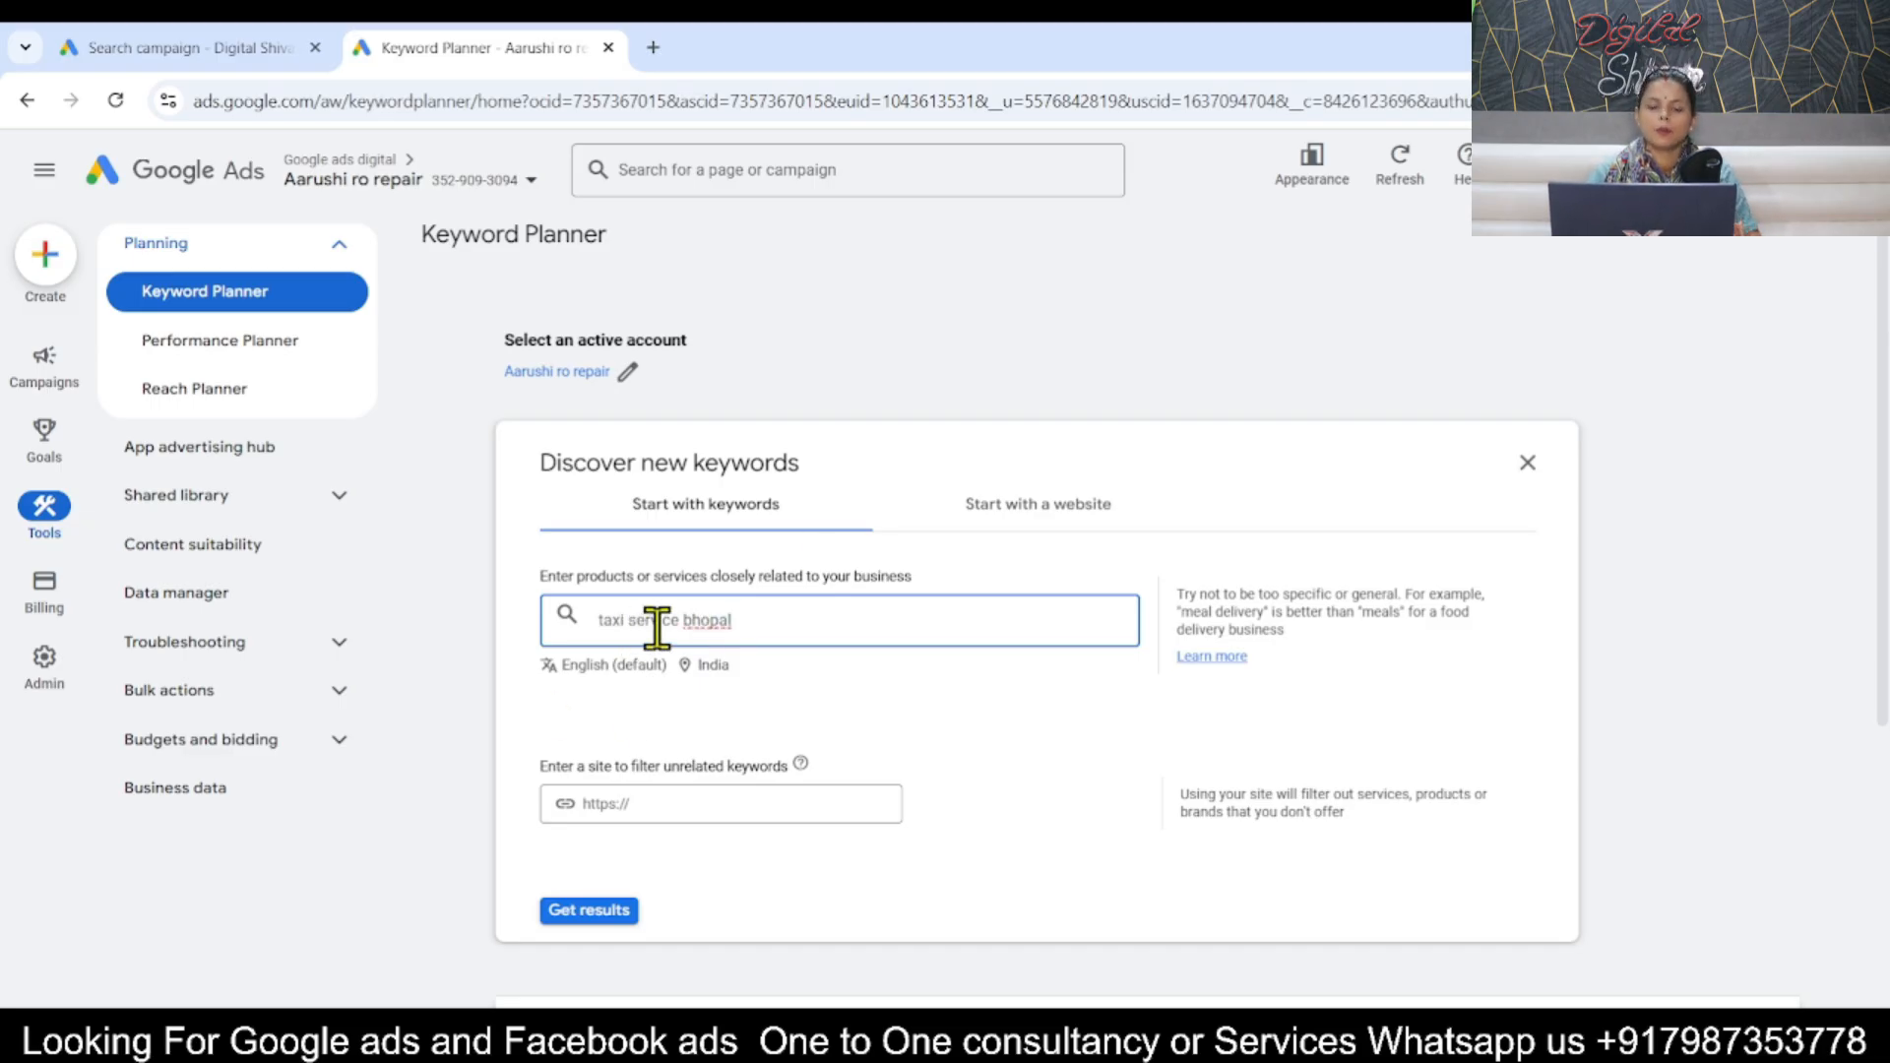
left_click(596, 914)
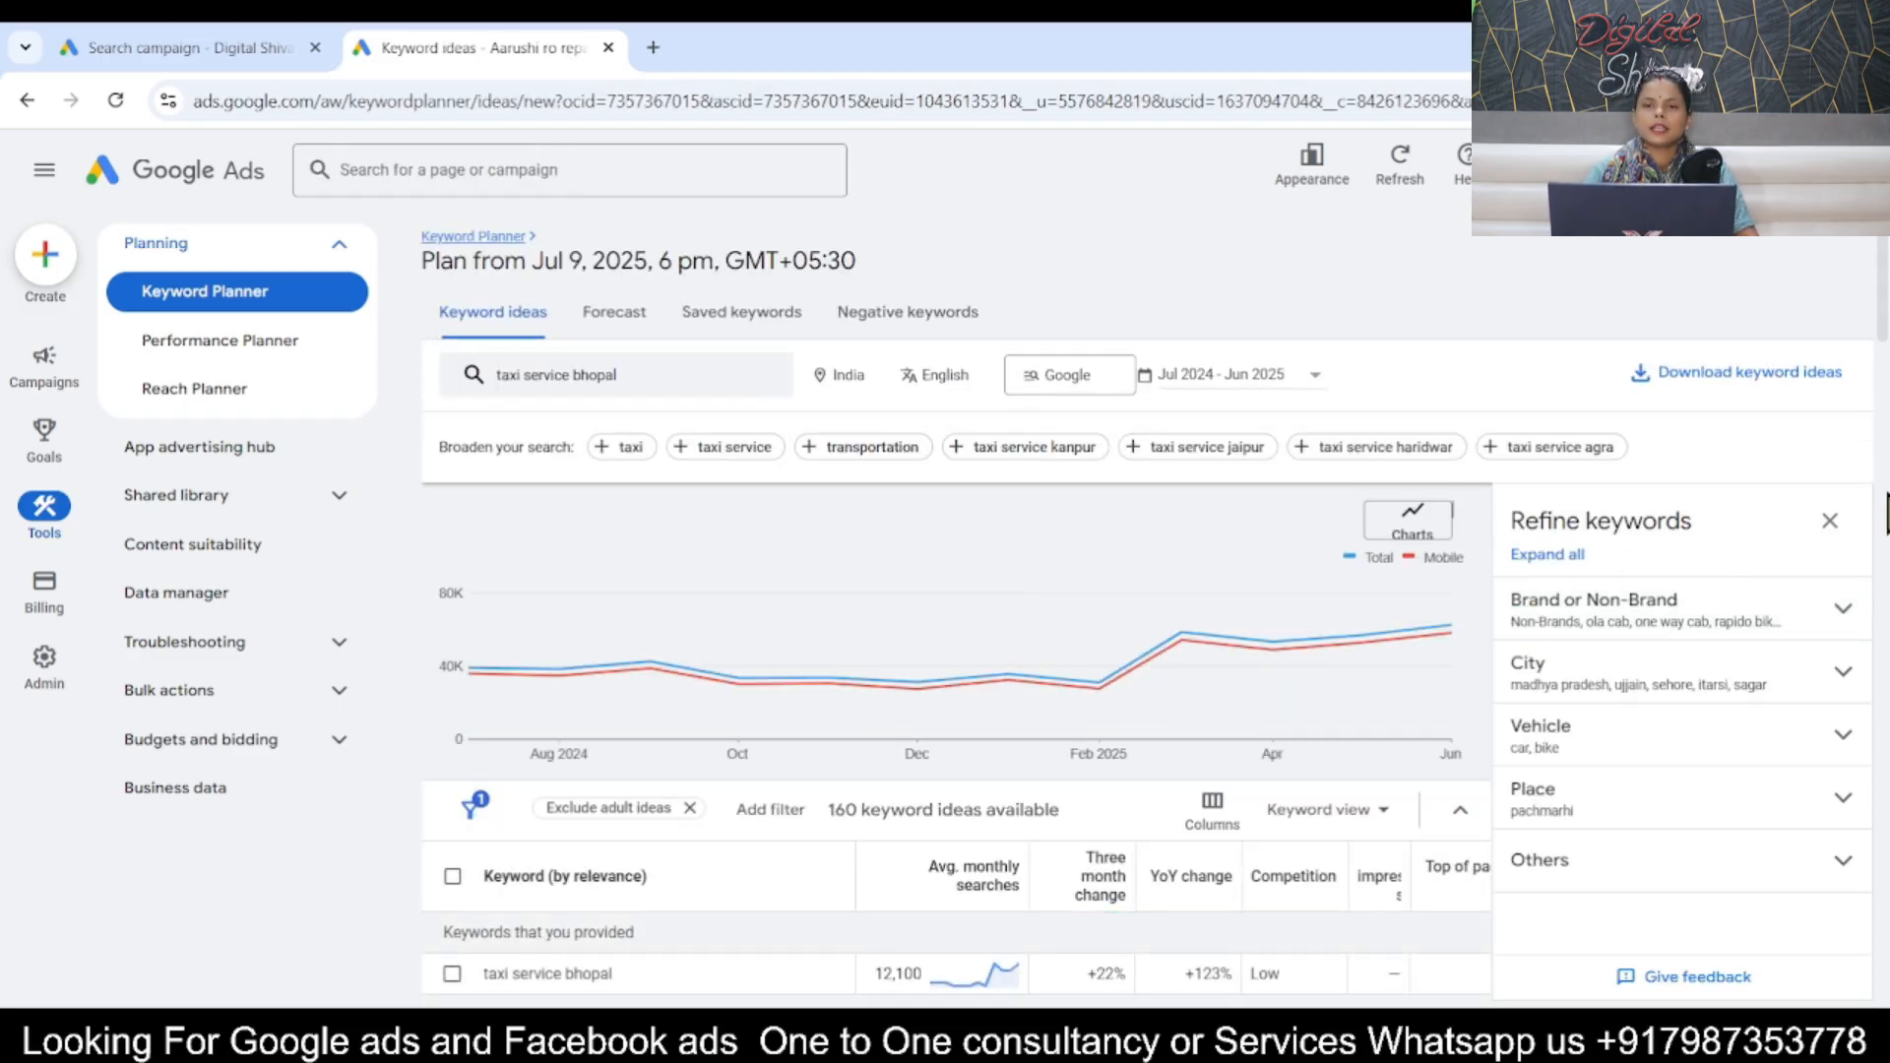
Refine the keyword ideas by excluding all Other Brands and the city itarsi.
left_click(1638, 620)
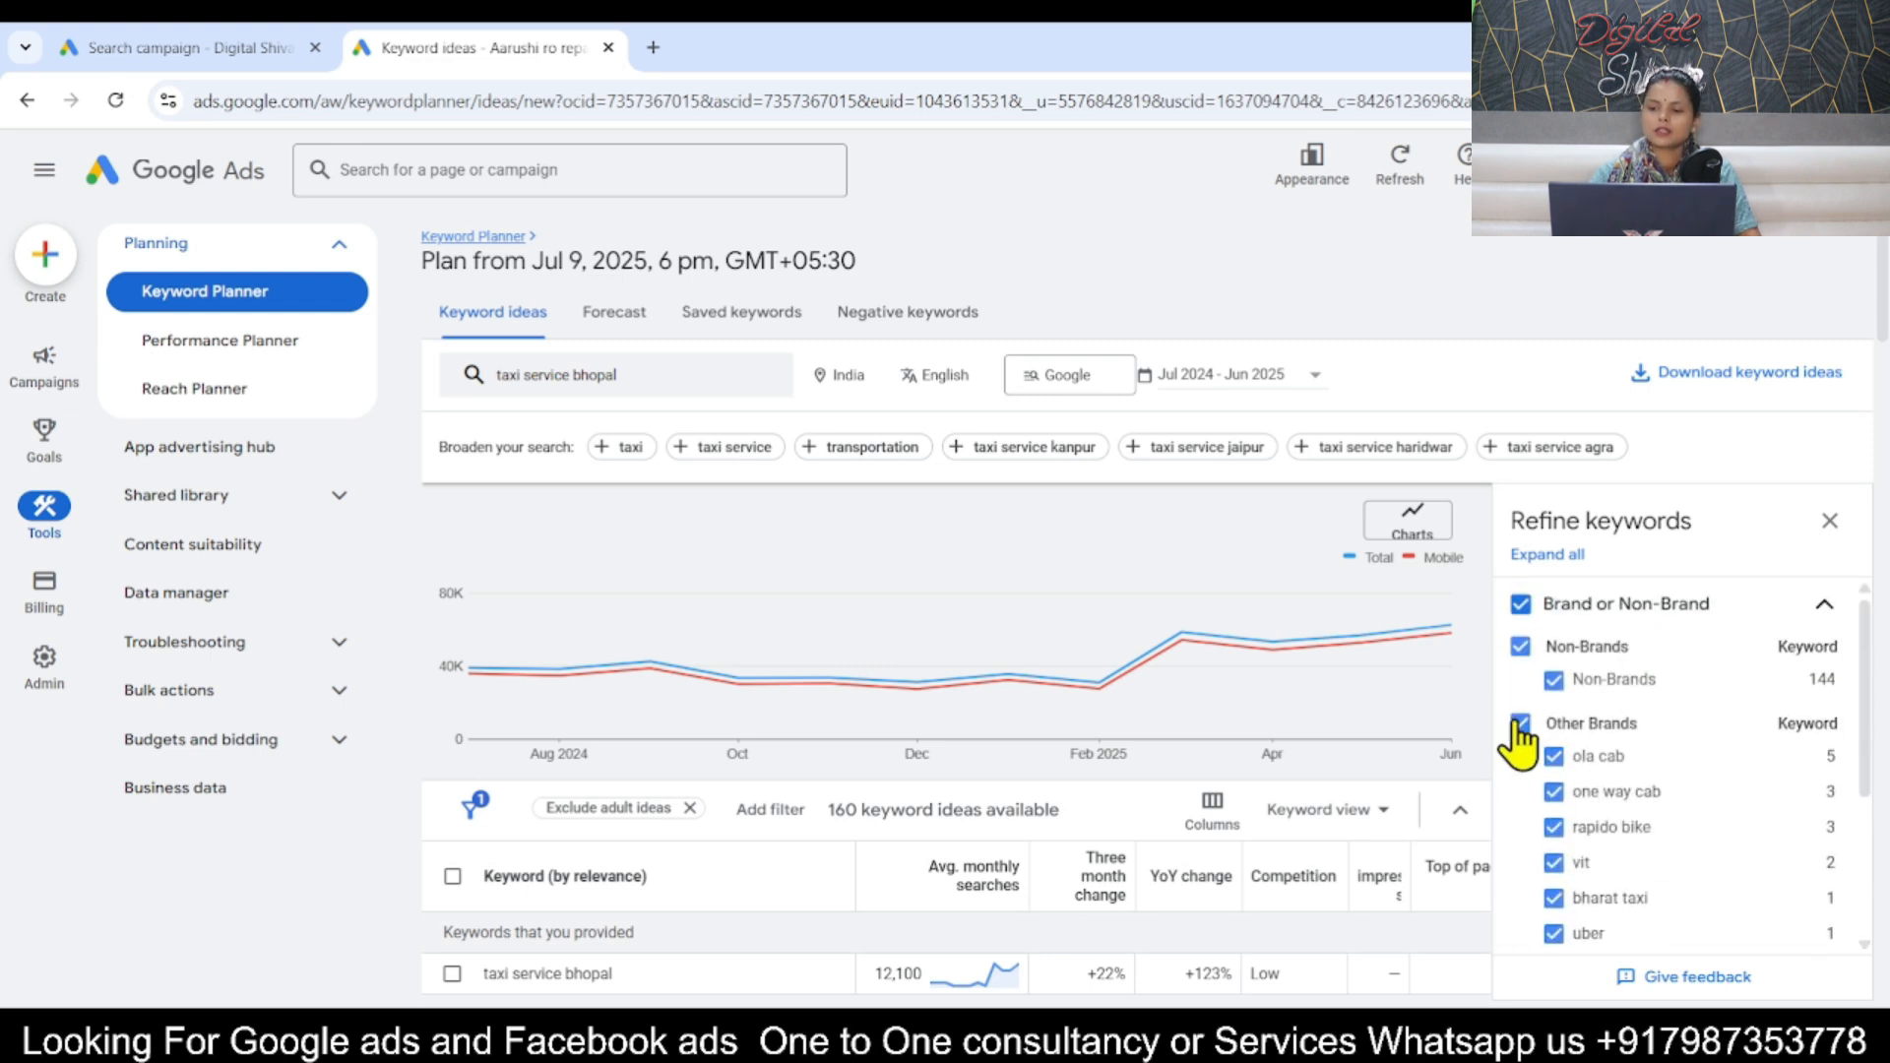
left_click(1520, 726)
left_click_drag(1866, 705, 1871, 799)
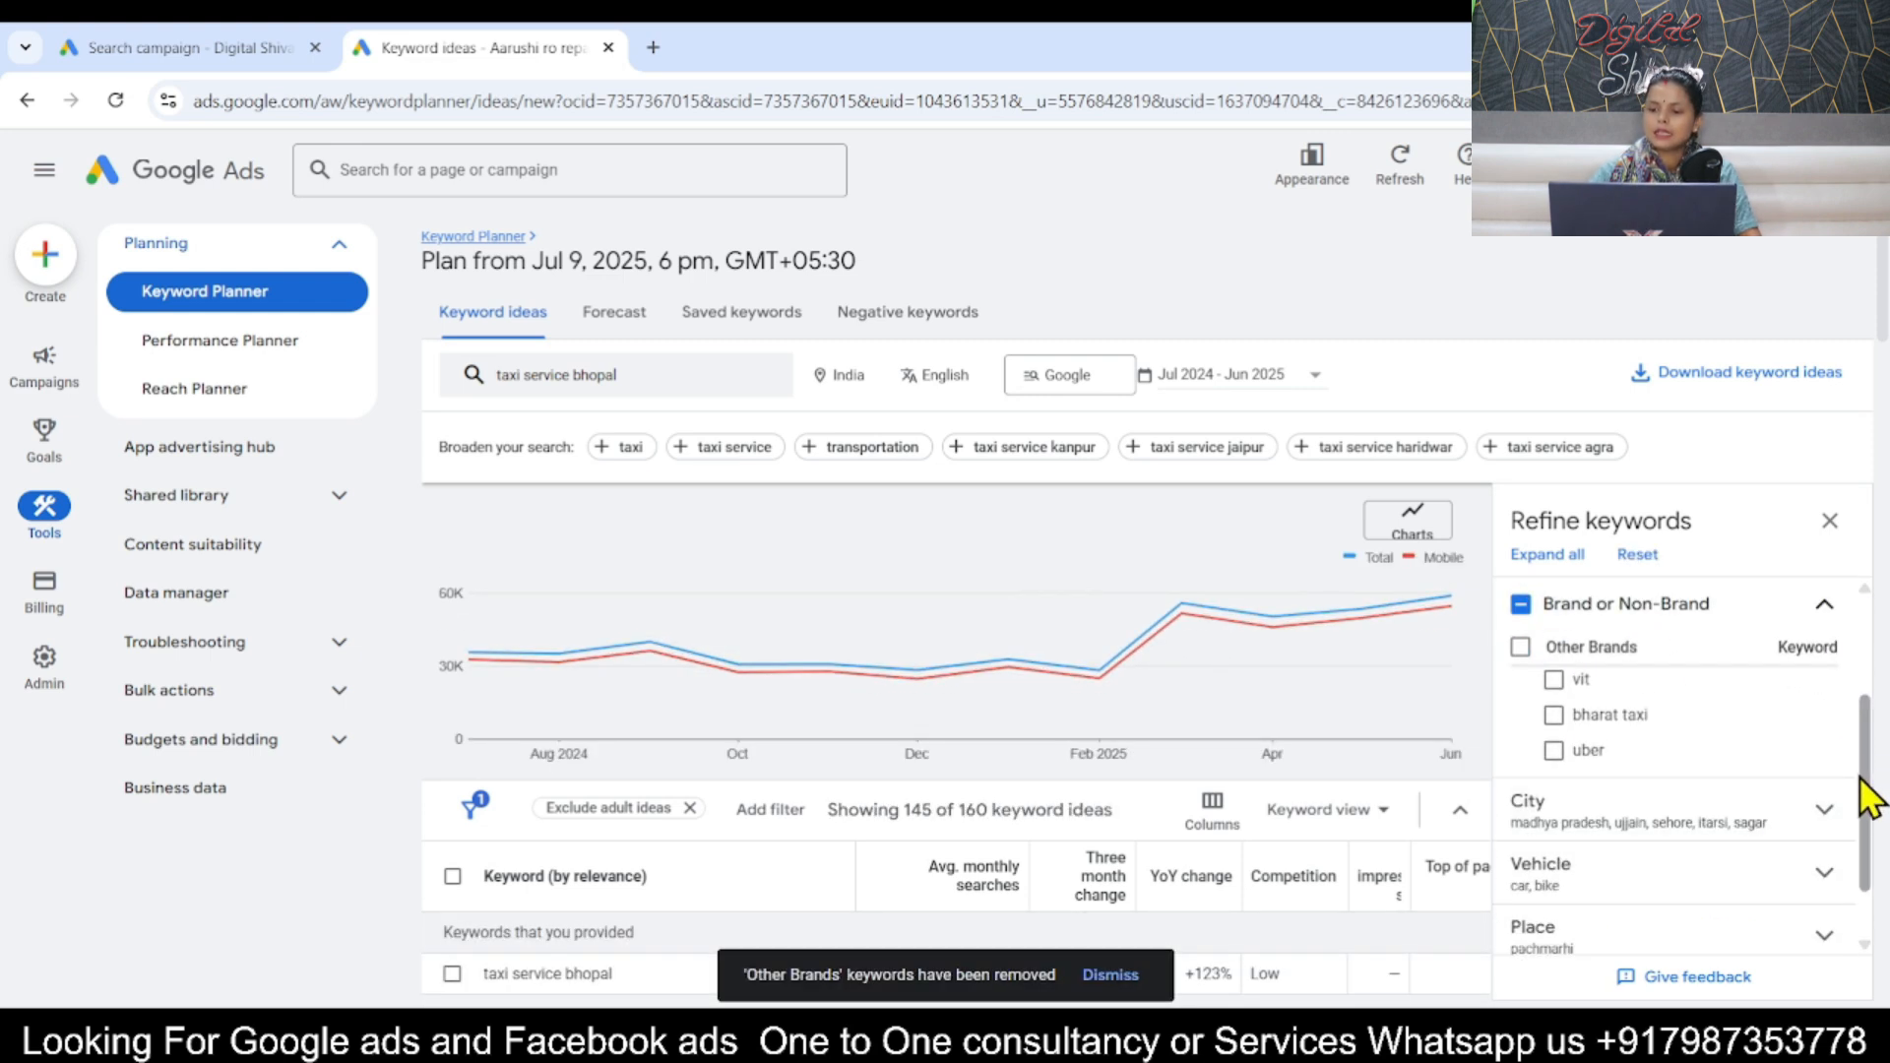
left_click(1762, 837)
left_click_drag(1870, 768, 1871, 852)
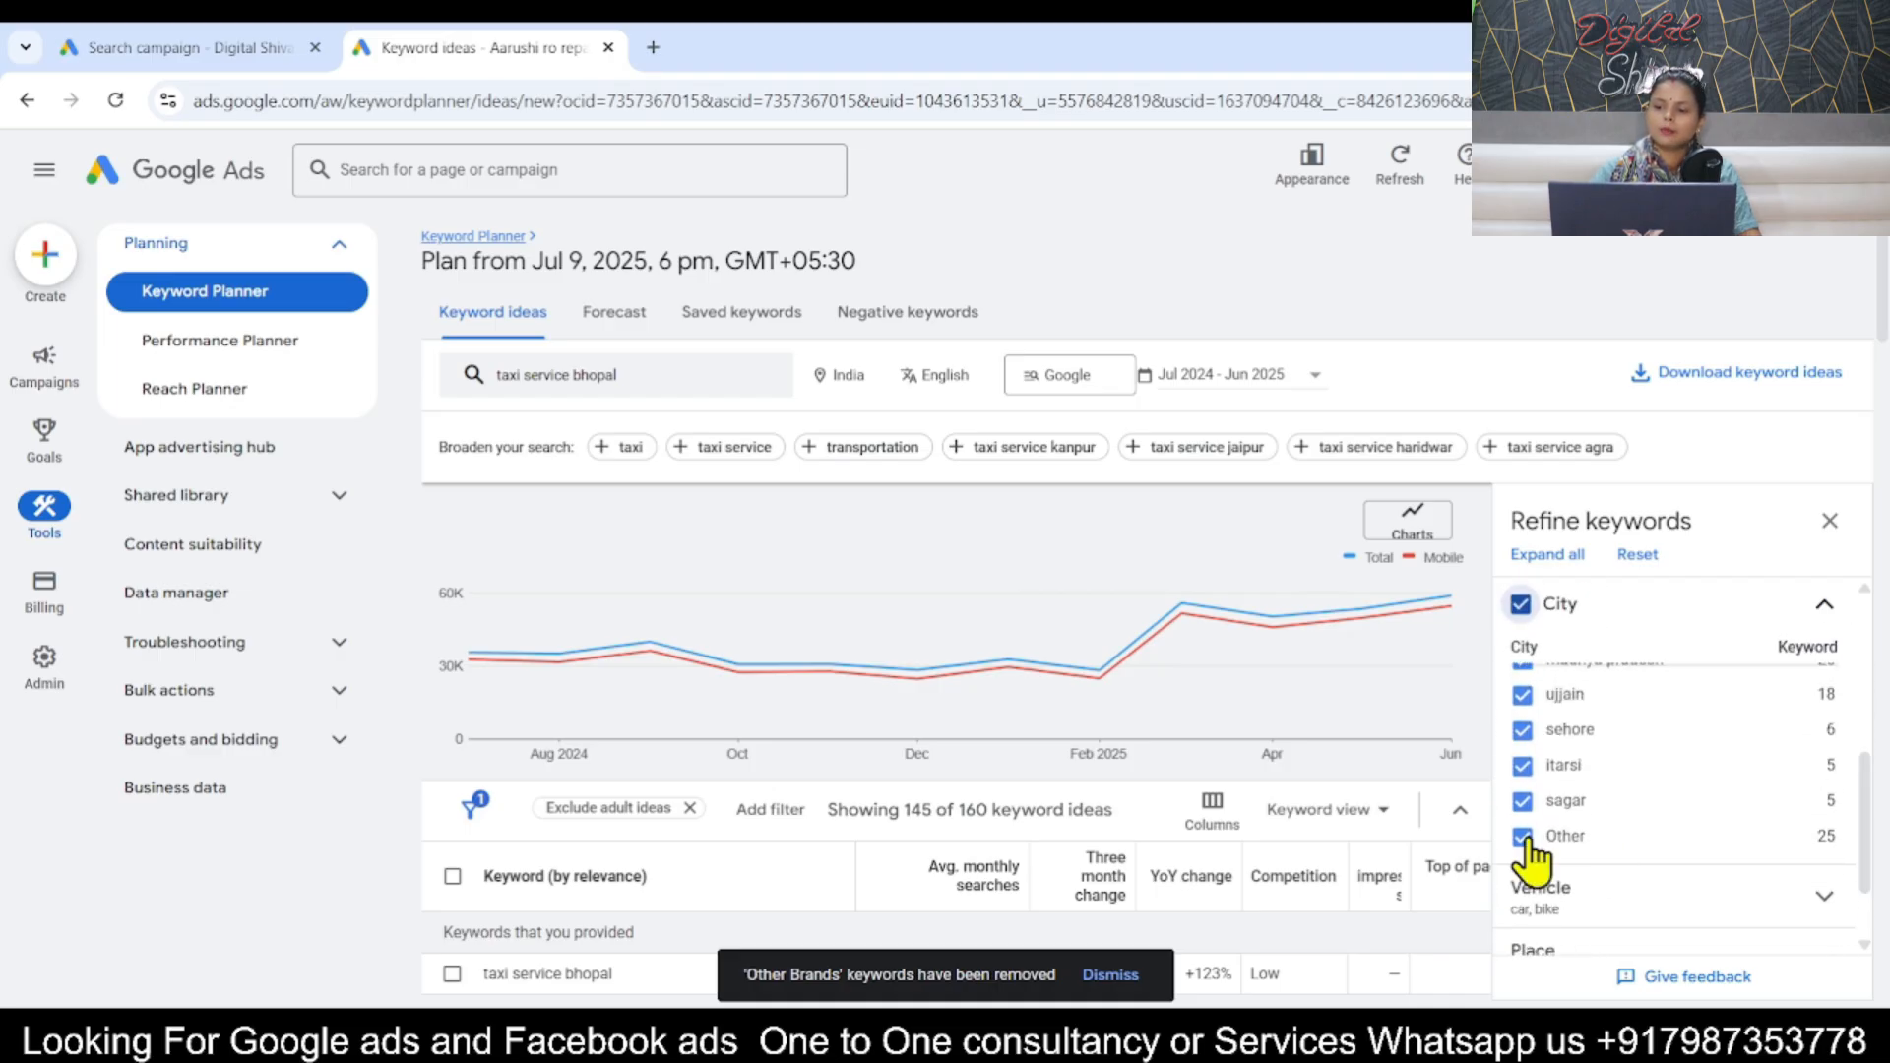
left_click(1522, 767)
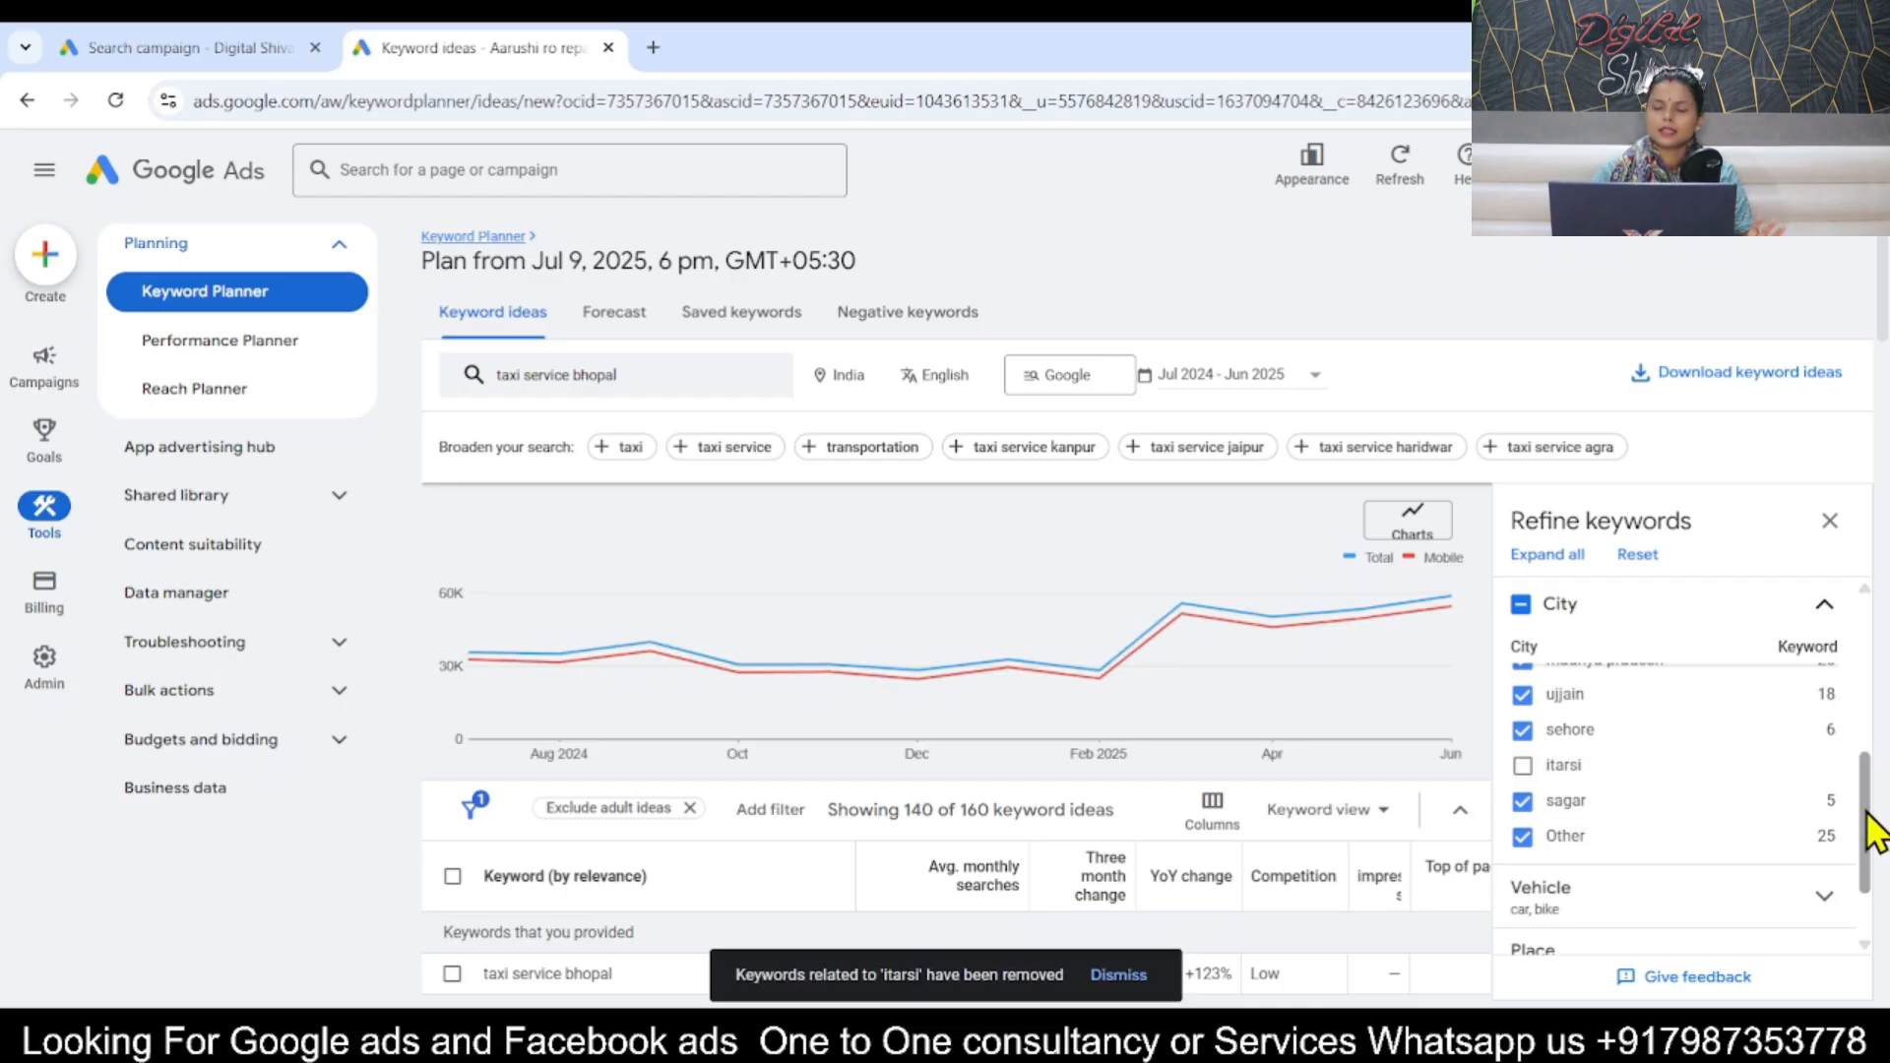
Exclude bike from the Vehicle keywords, check the Place group, and close the keyword refinement.
left_click_drag(1875, 827, 1873, 867)
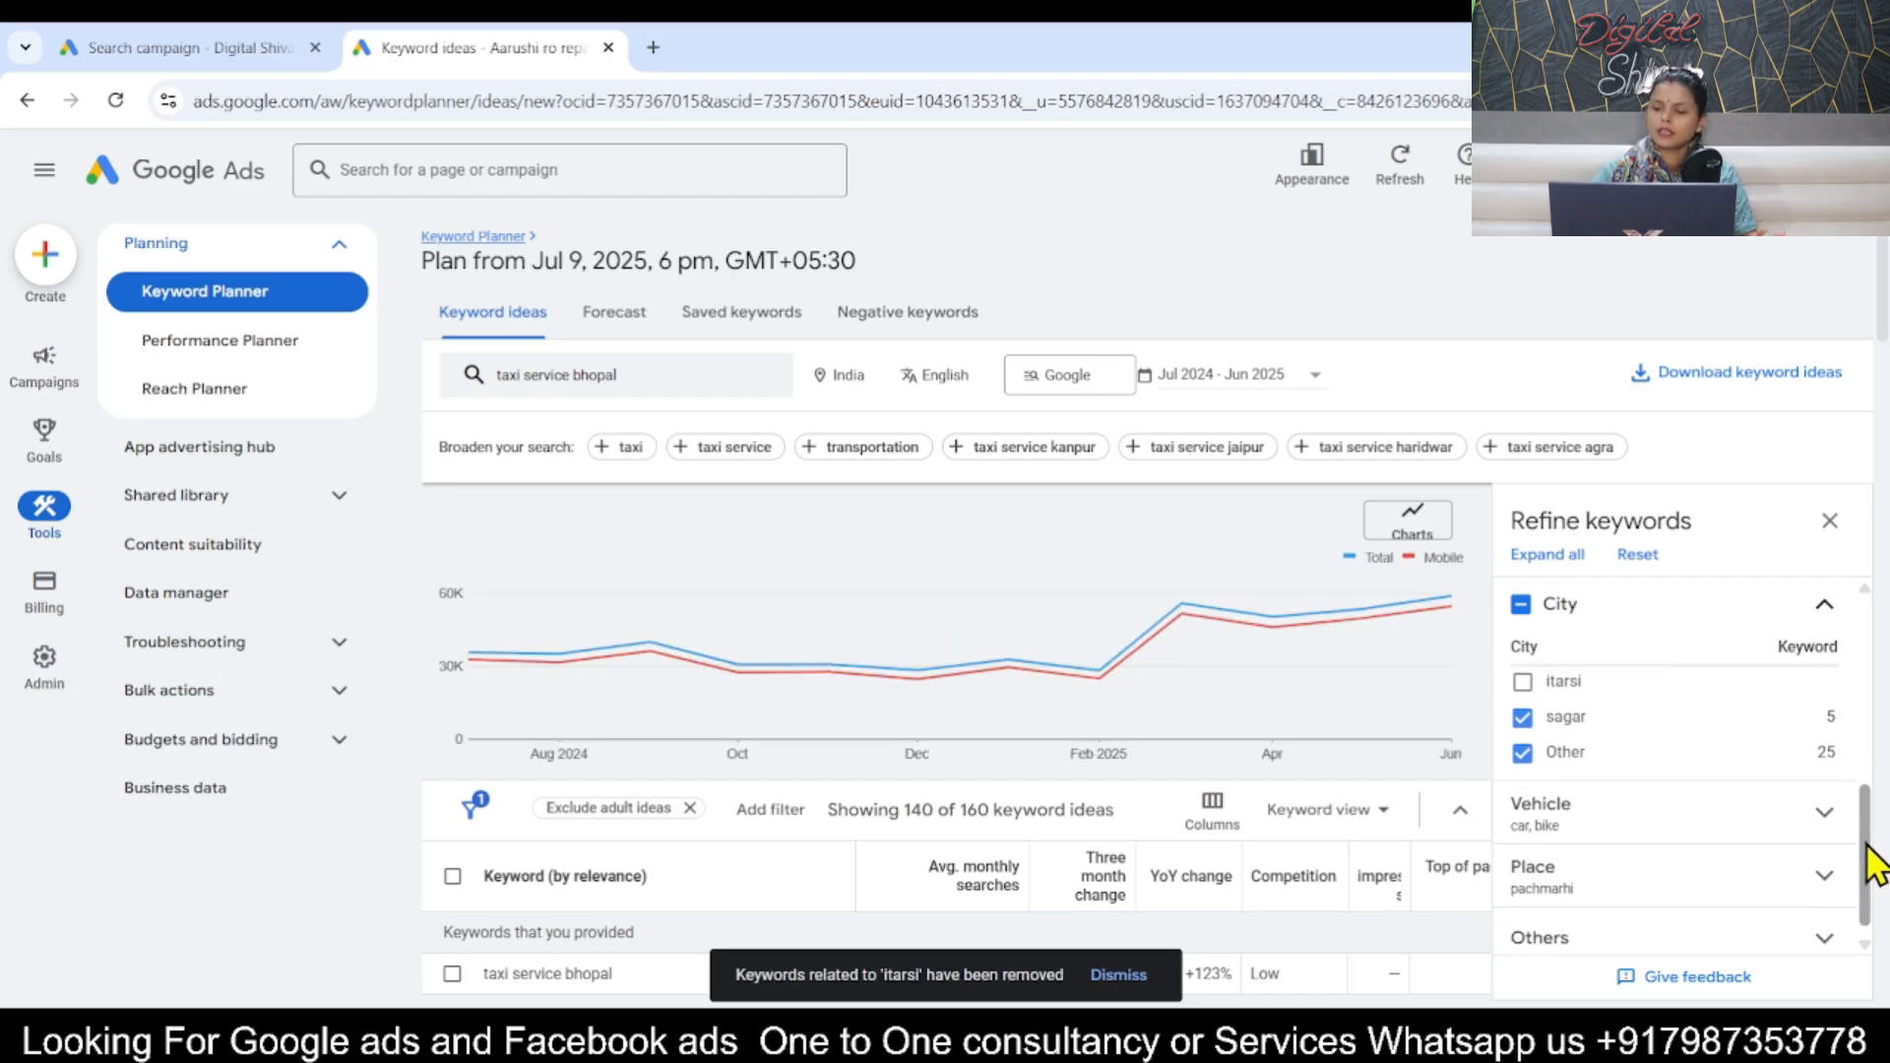
left_click(1777, 817)
left_click(1522, 920)
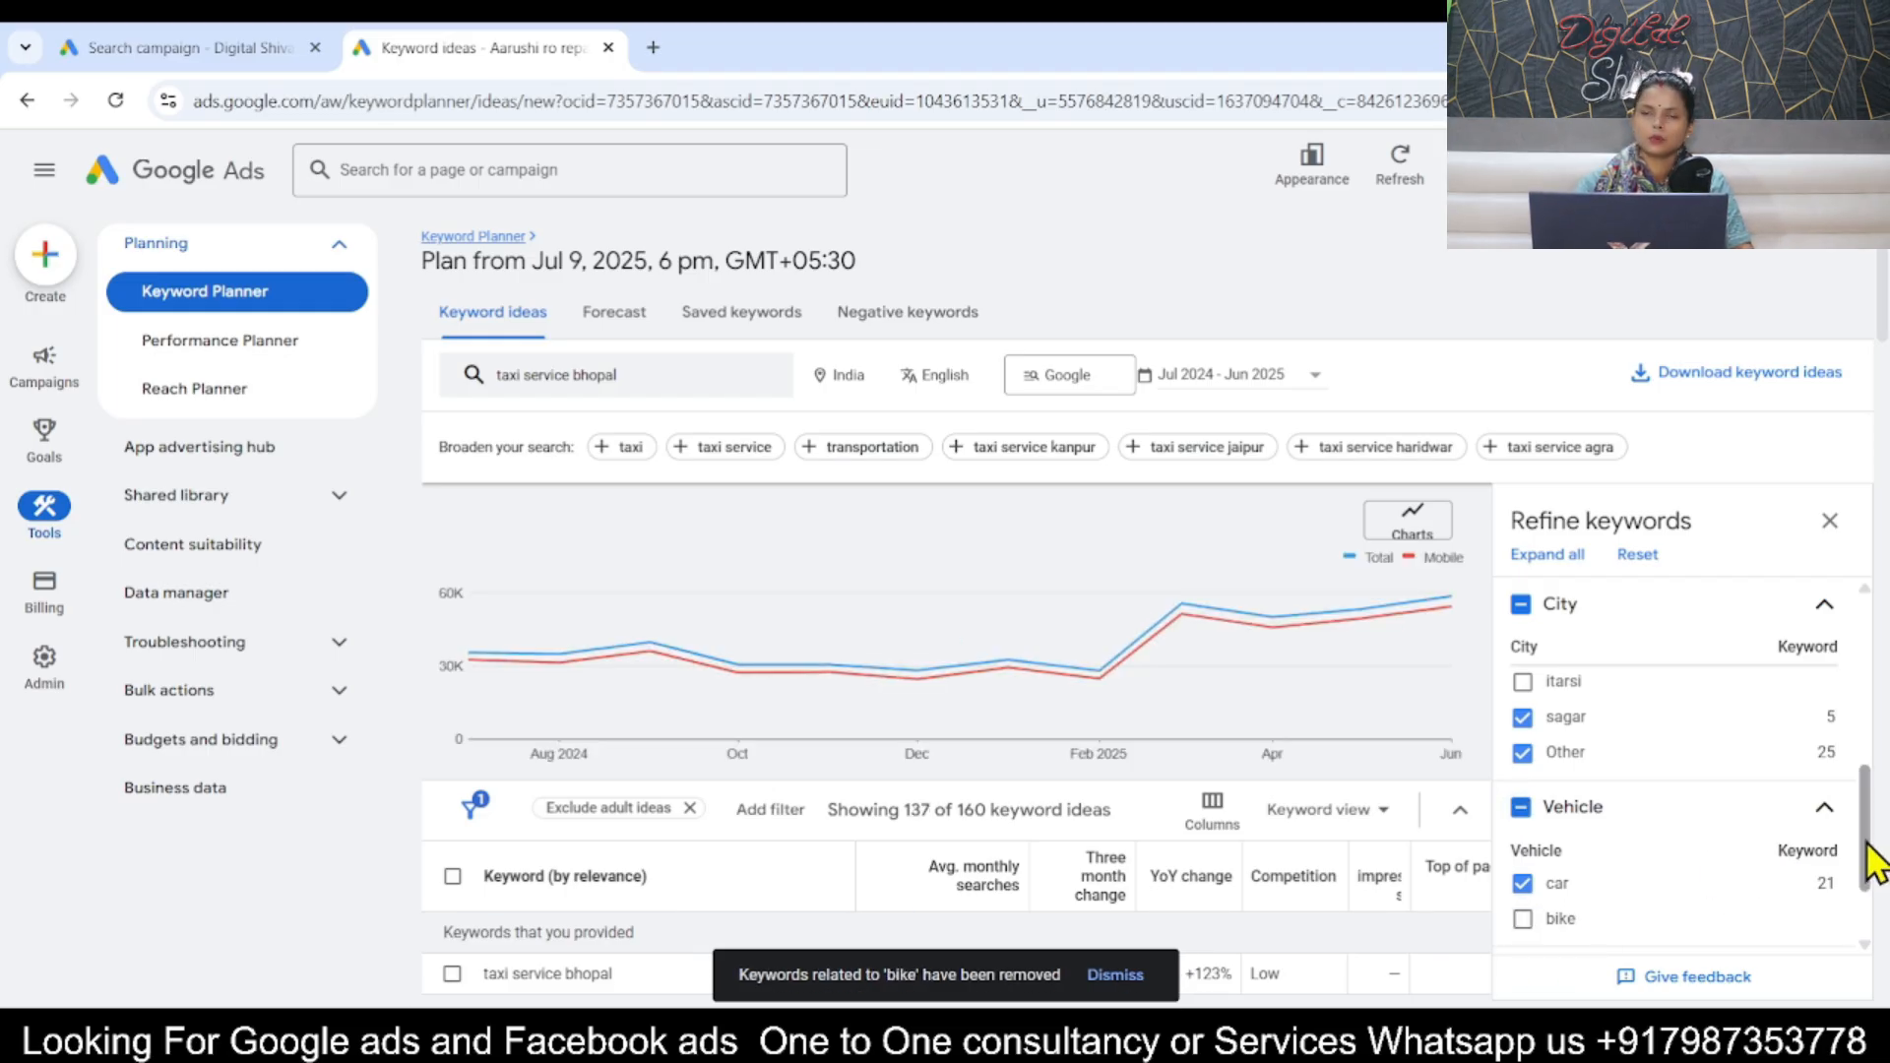
scroll(1874, 856, "down", 1)
left_click(1816, 854)
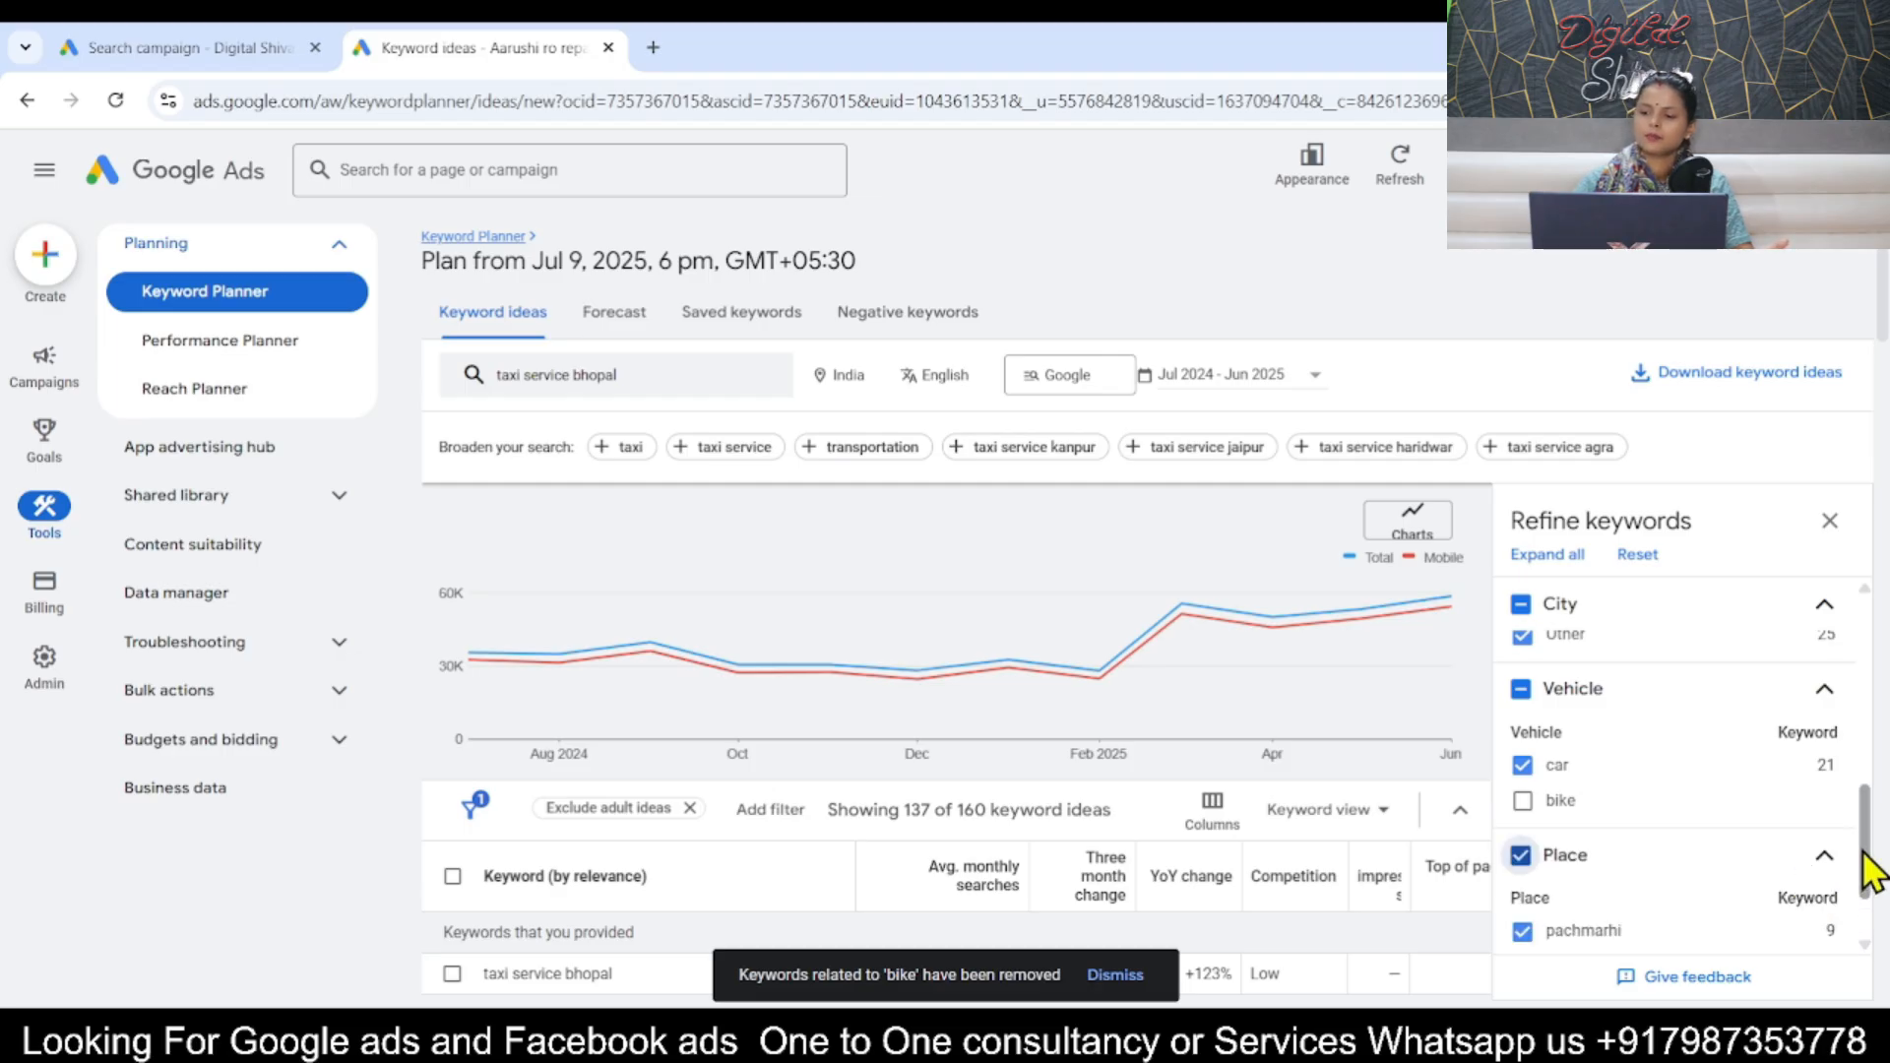
scroll(1866, 895, "down", 1)
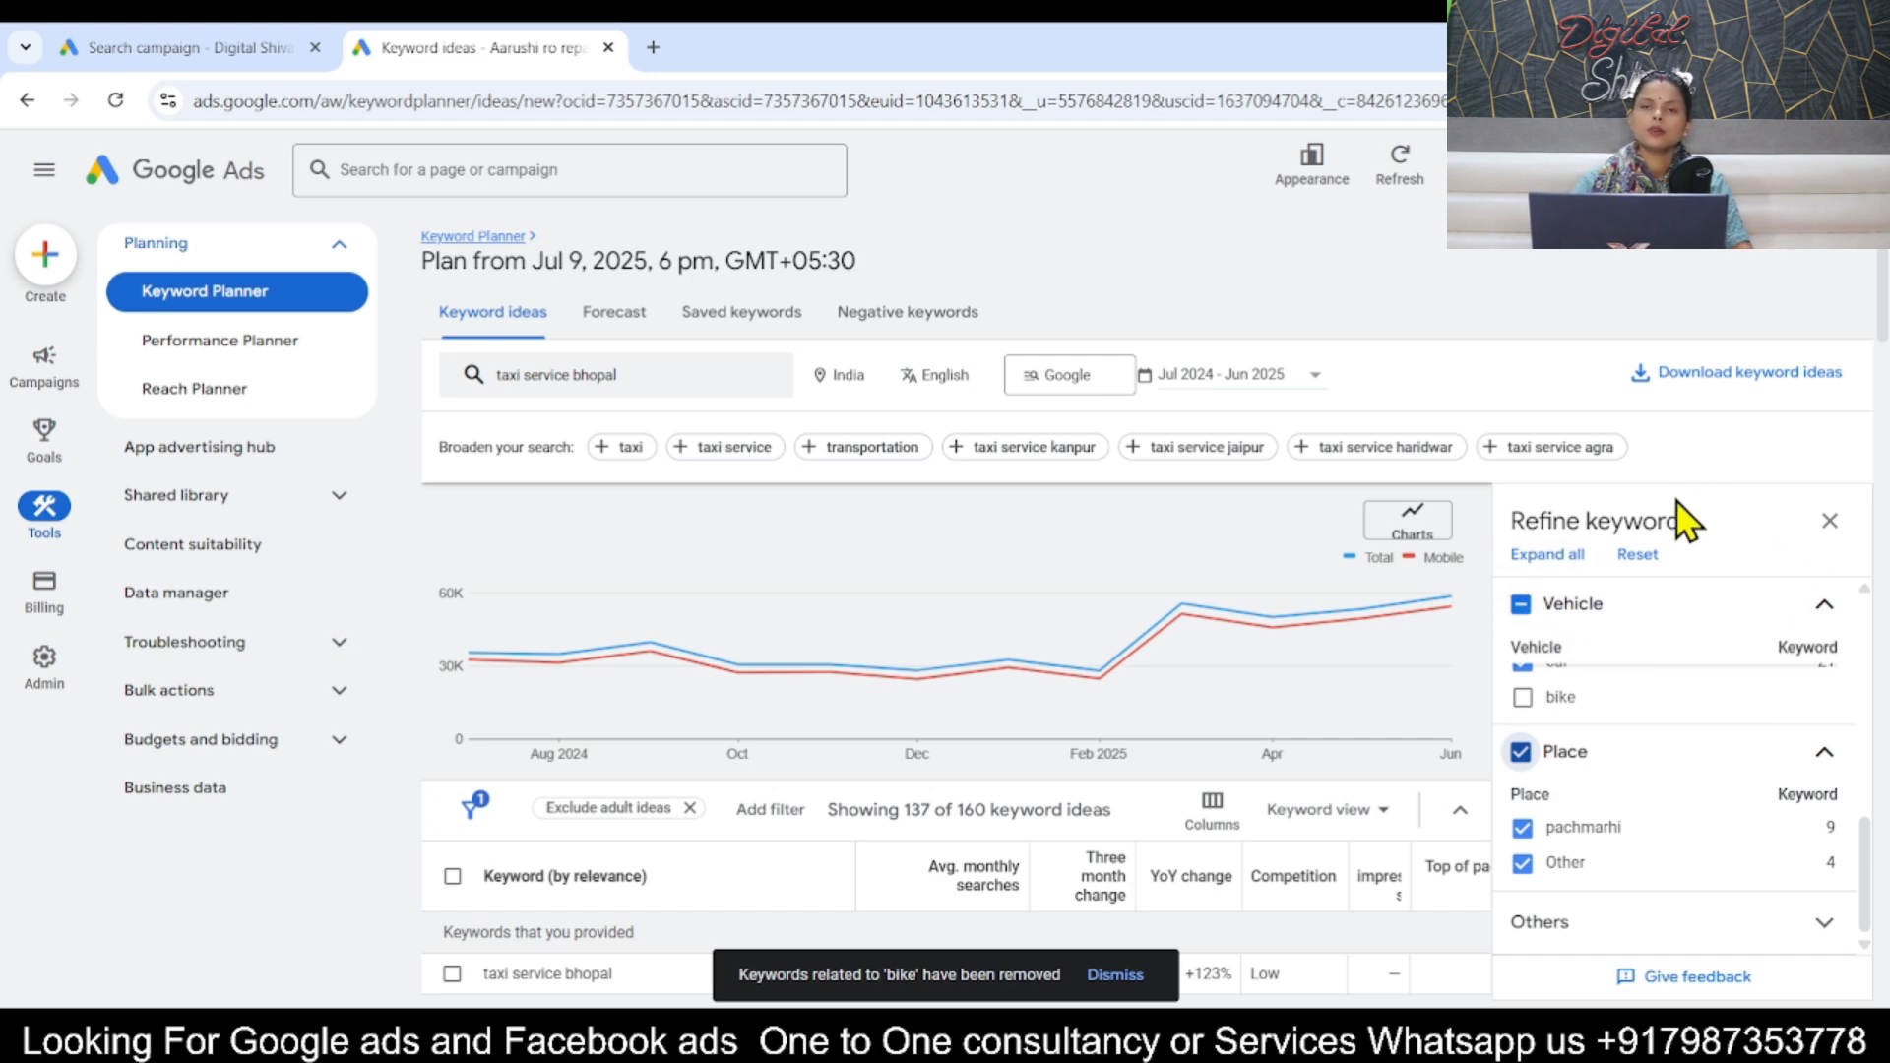
left_click(1830, 521)
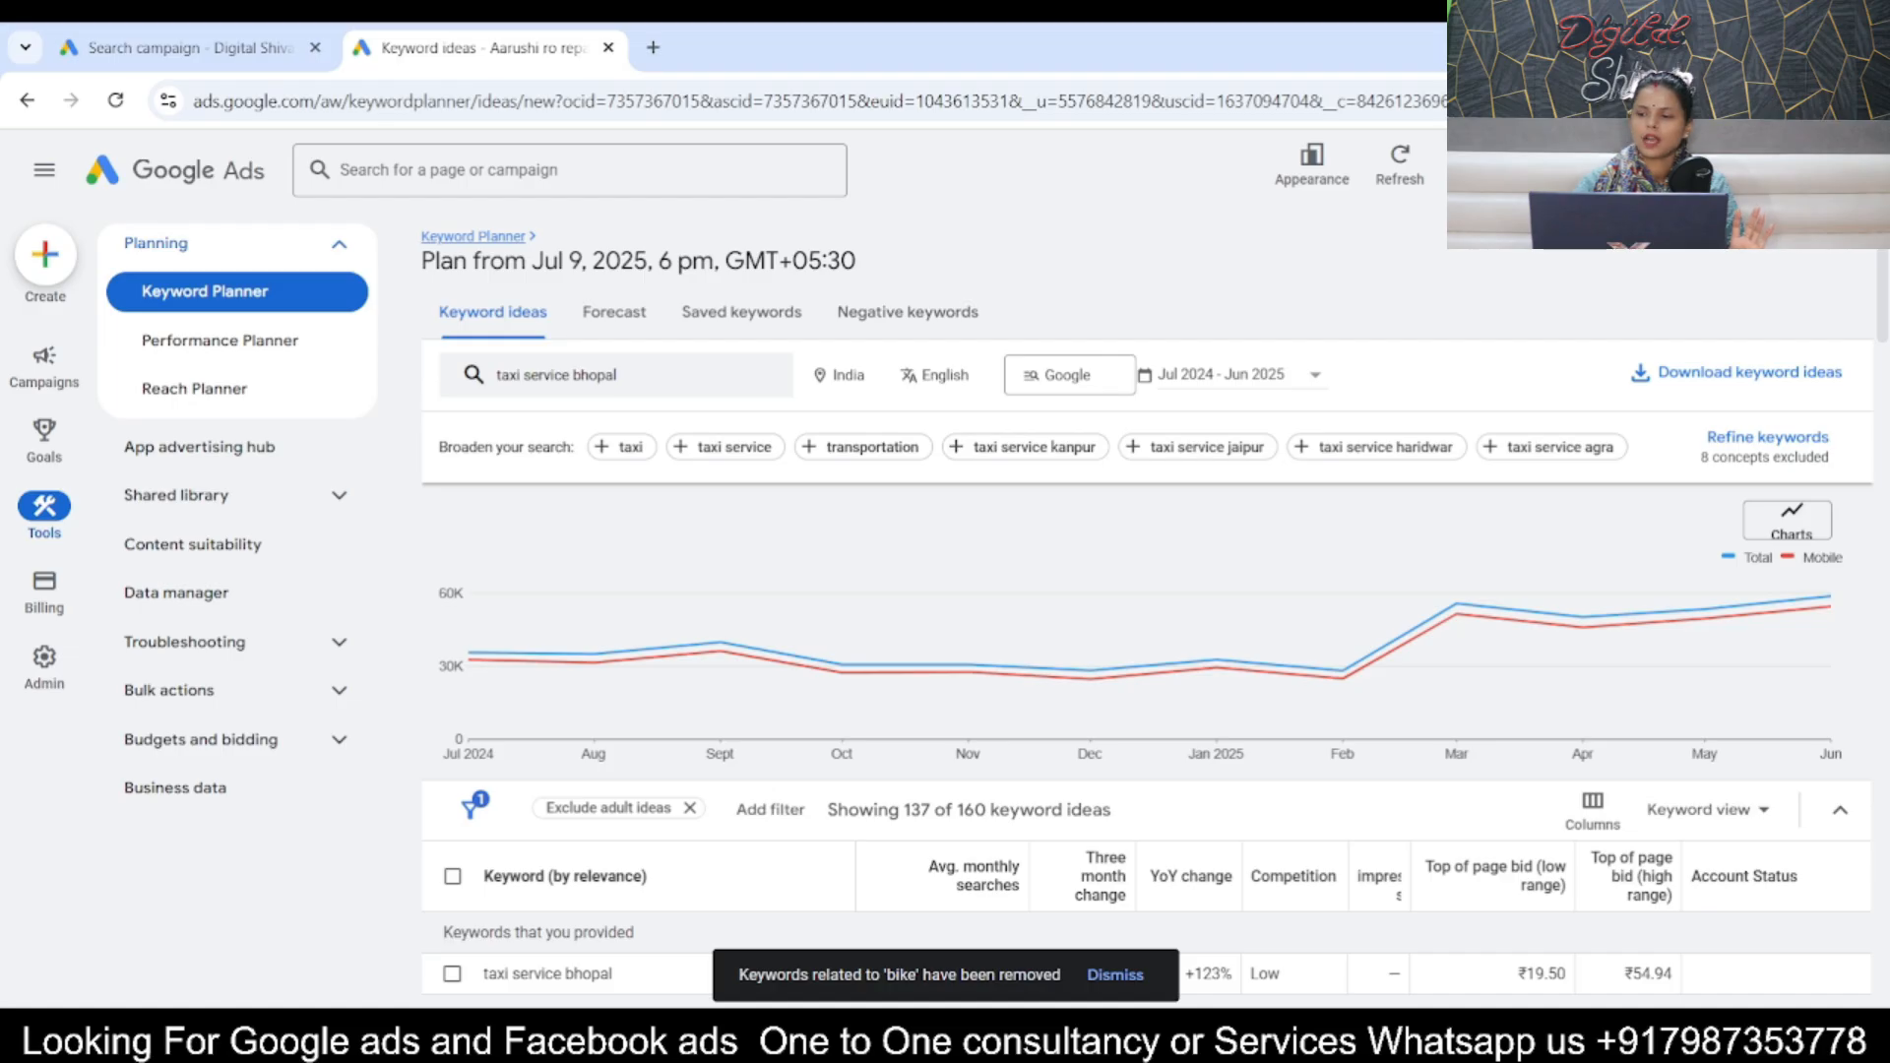
Select 11 Bhopal taxi and cab keywords, including "taxi in bhopal", "cab in bhopal" and "best taxi service in bhopal", and copy them.
scroll(1884, 325, "down", 4)
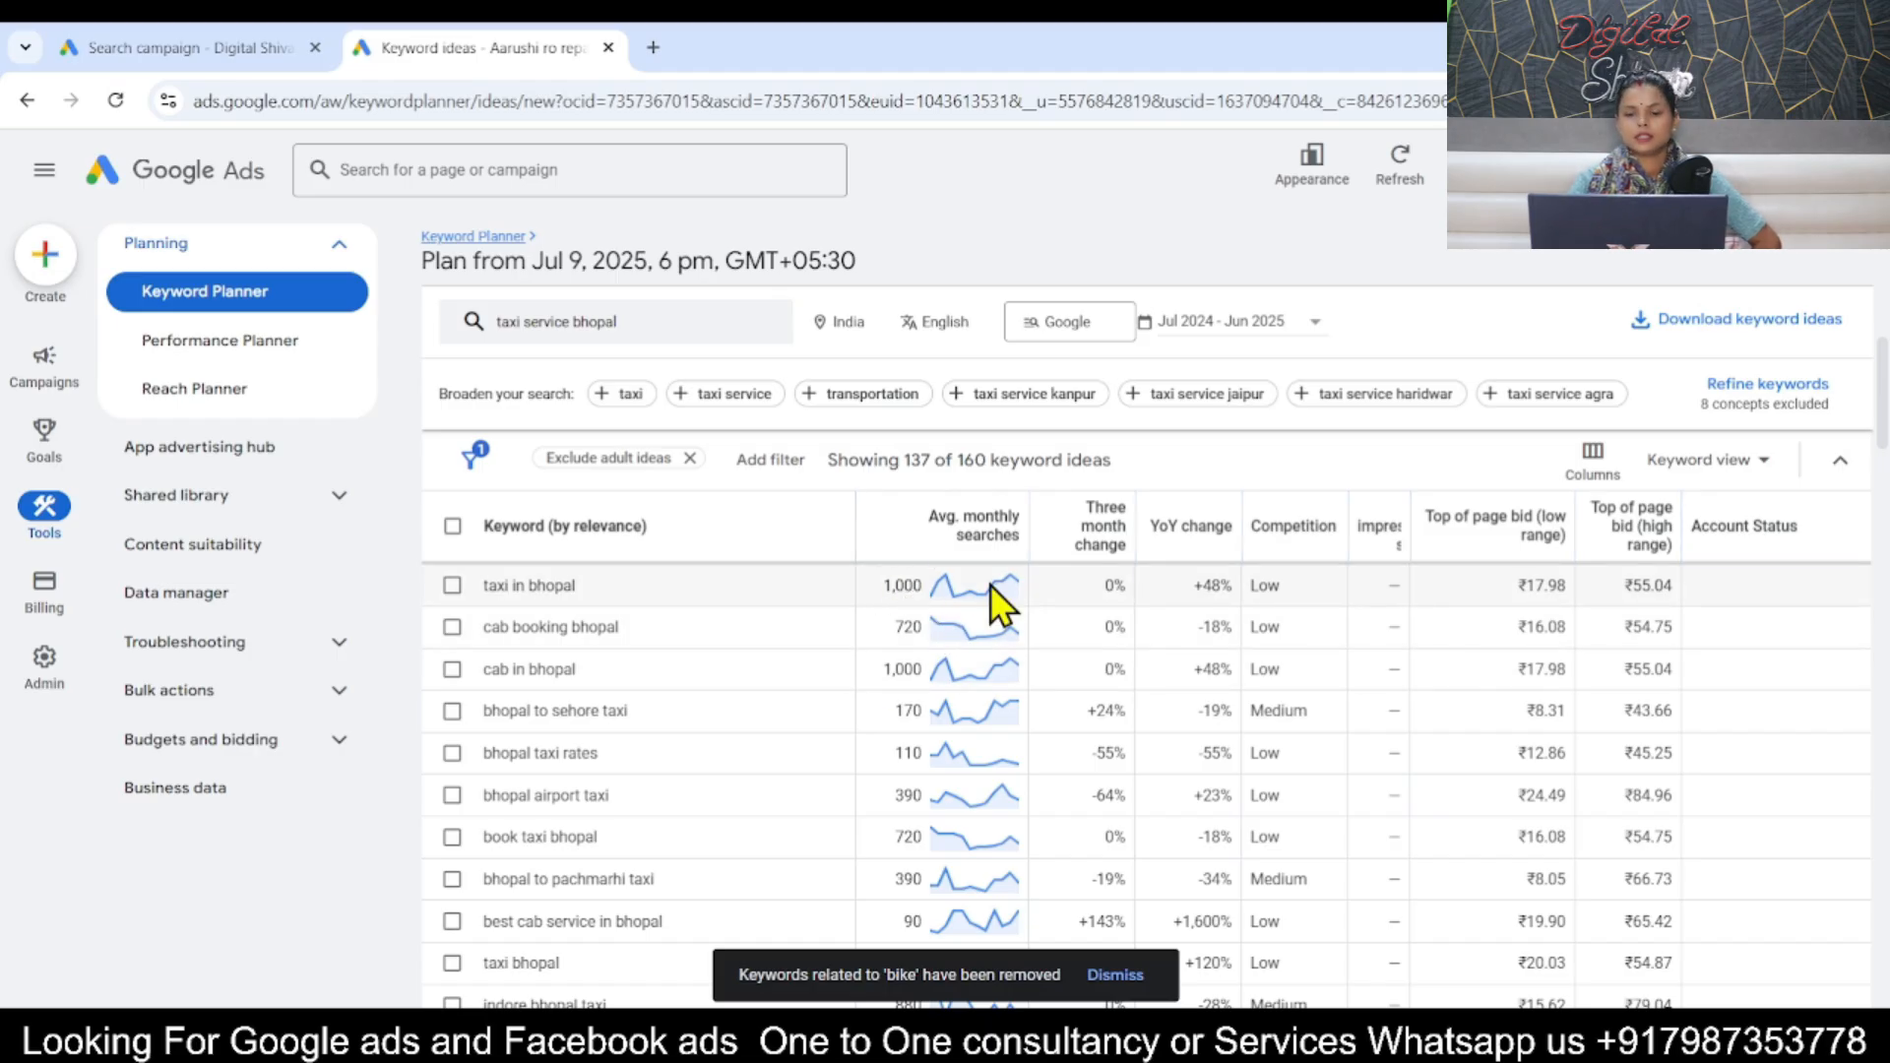
mouse_move(1095, 536)
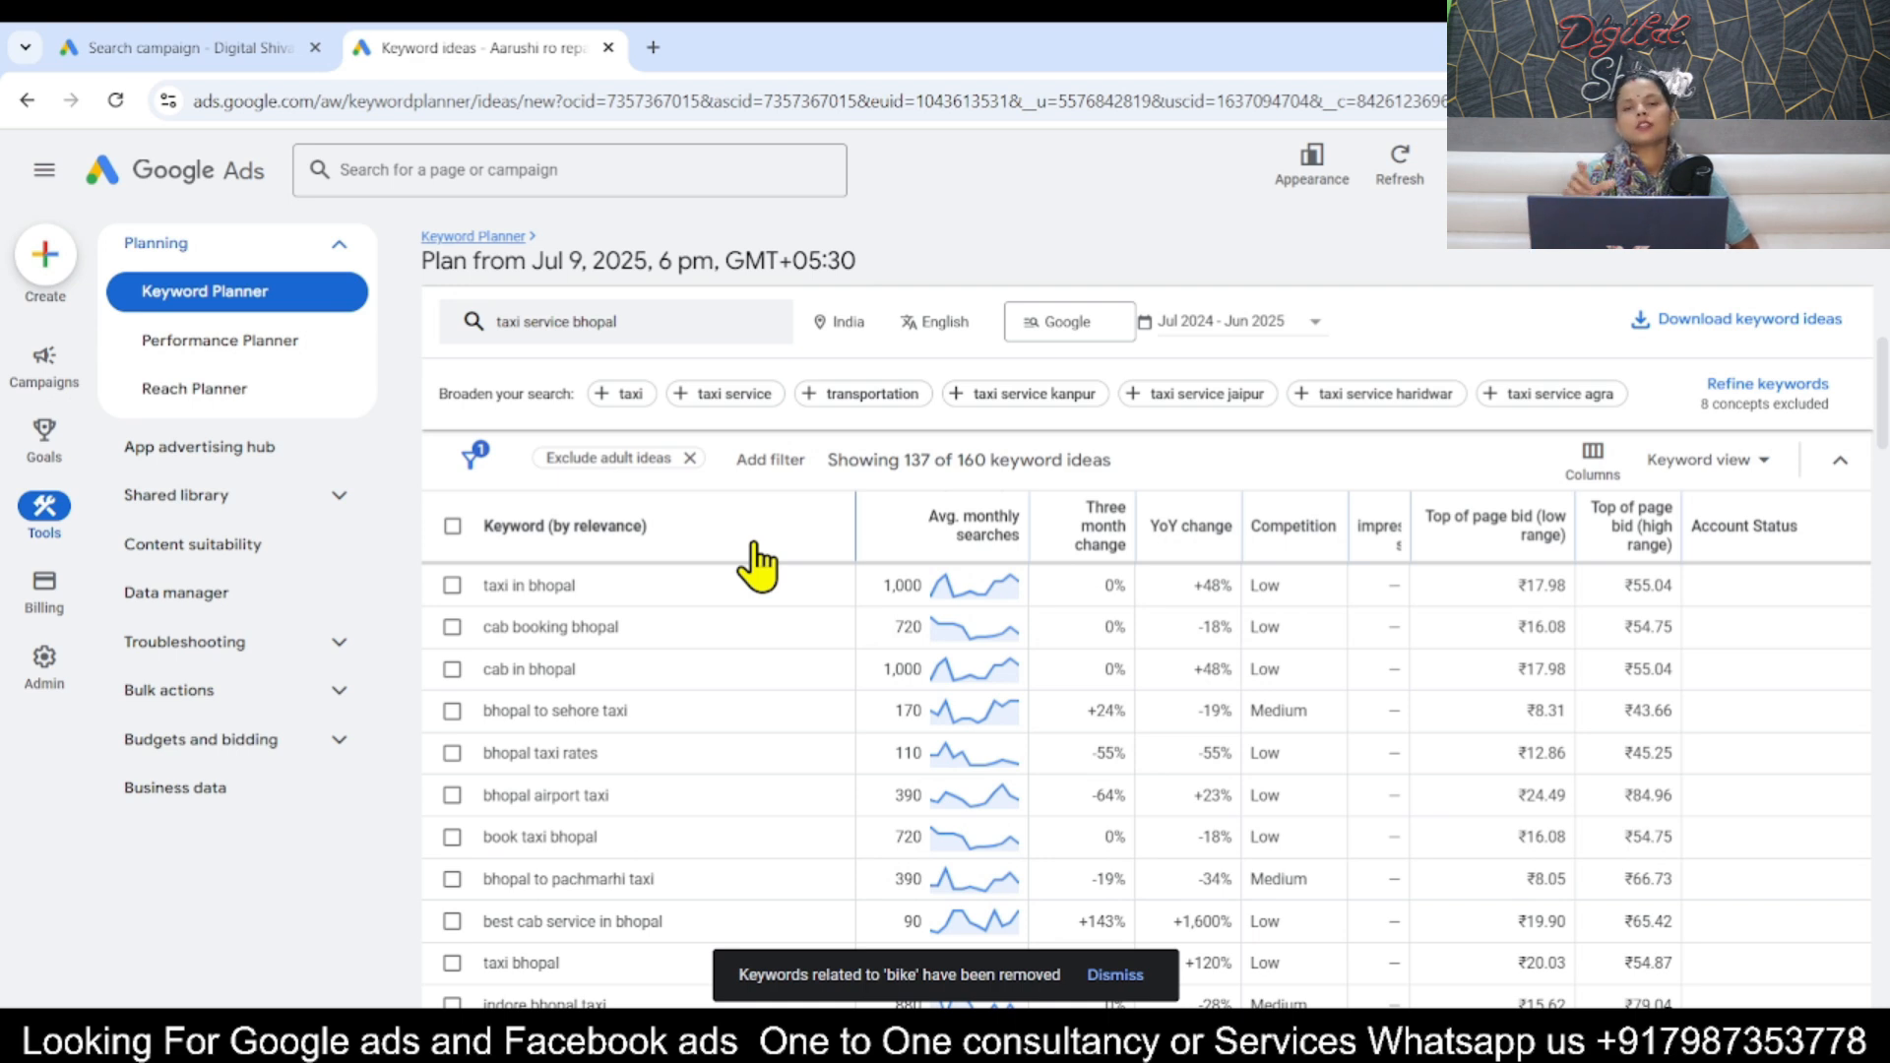
mouse_move(1386, 550)
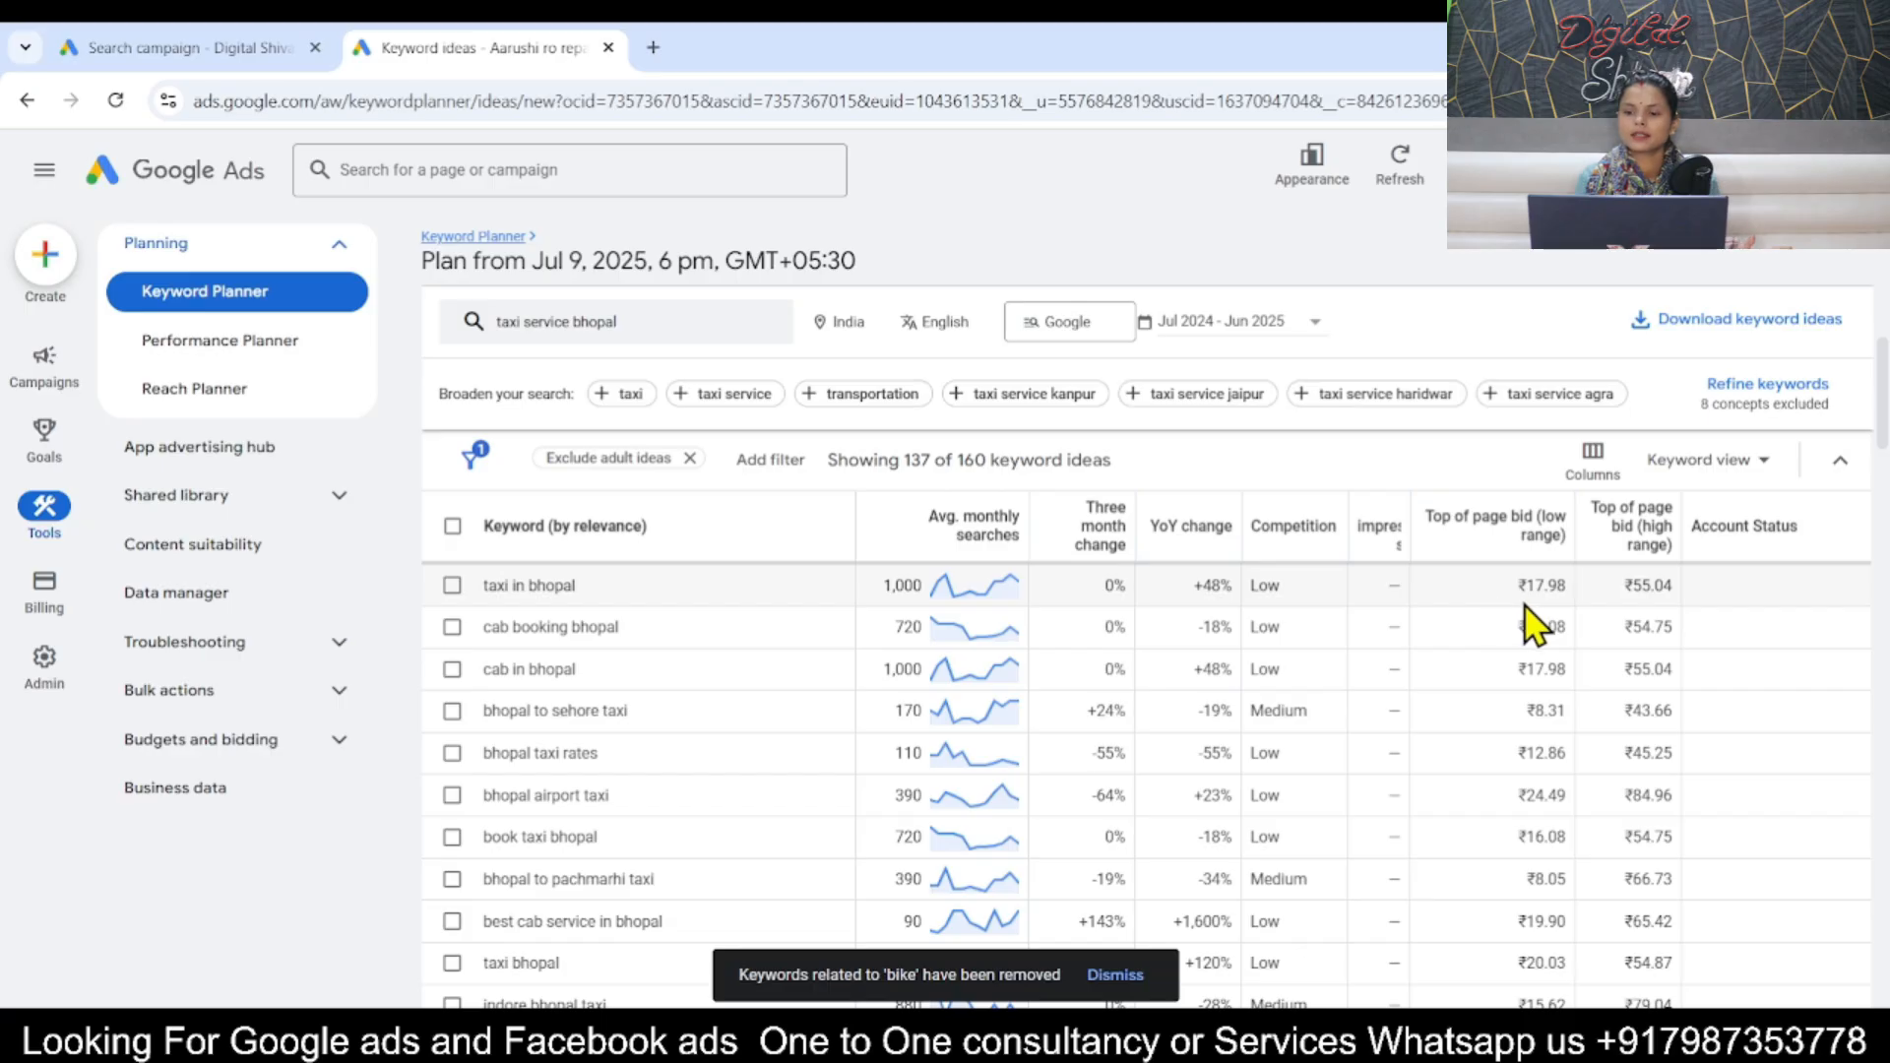
mouse_move(1552, 542)
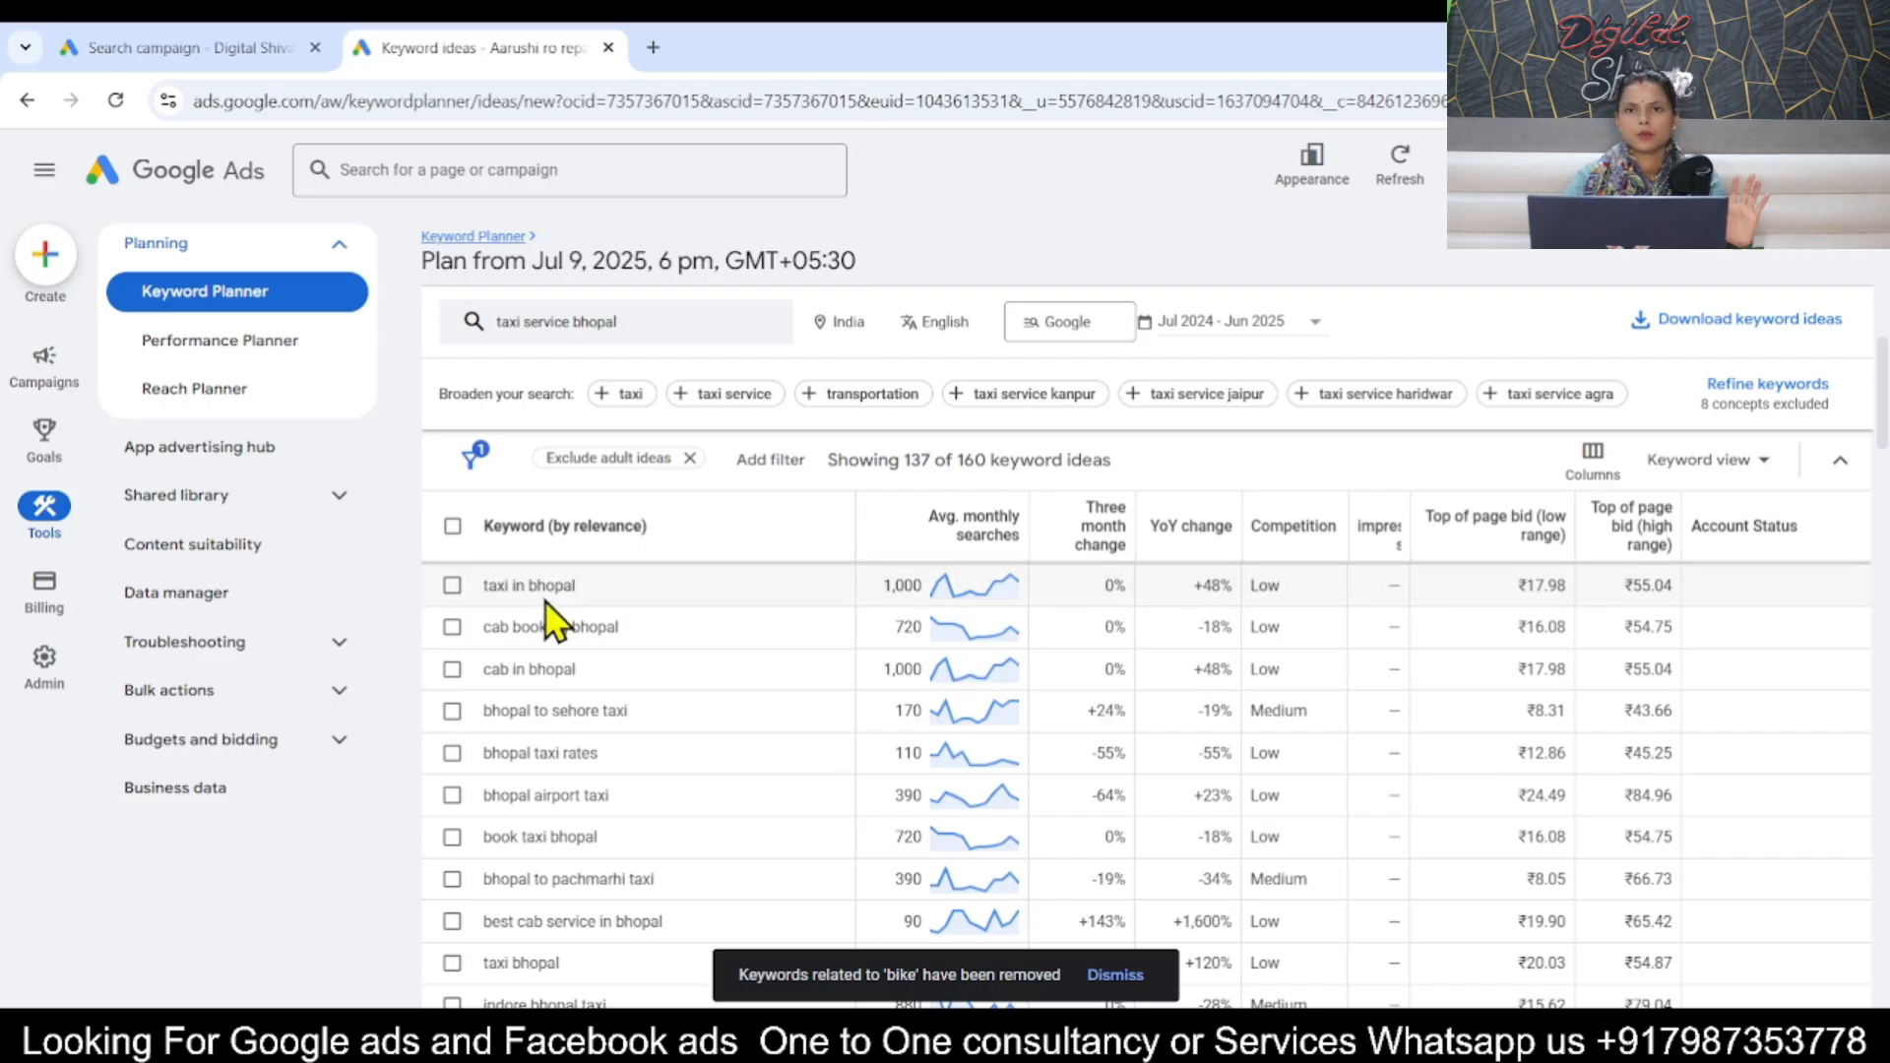
left_click(453, 586)
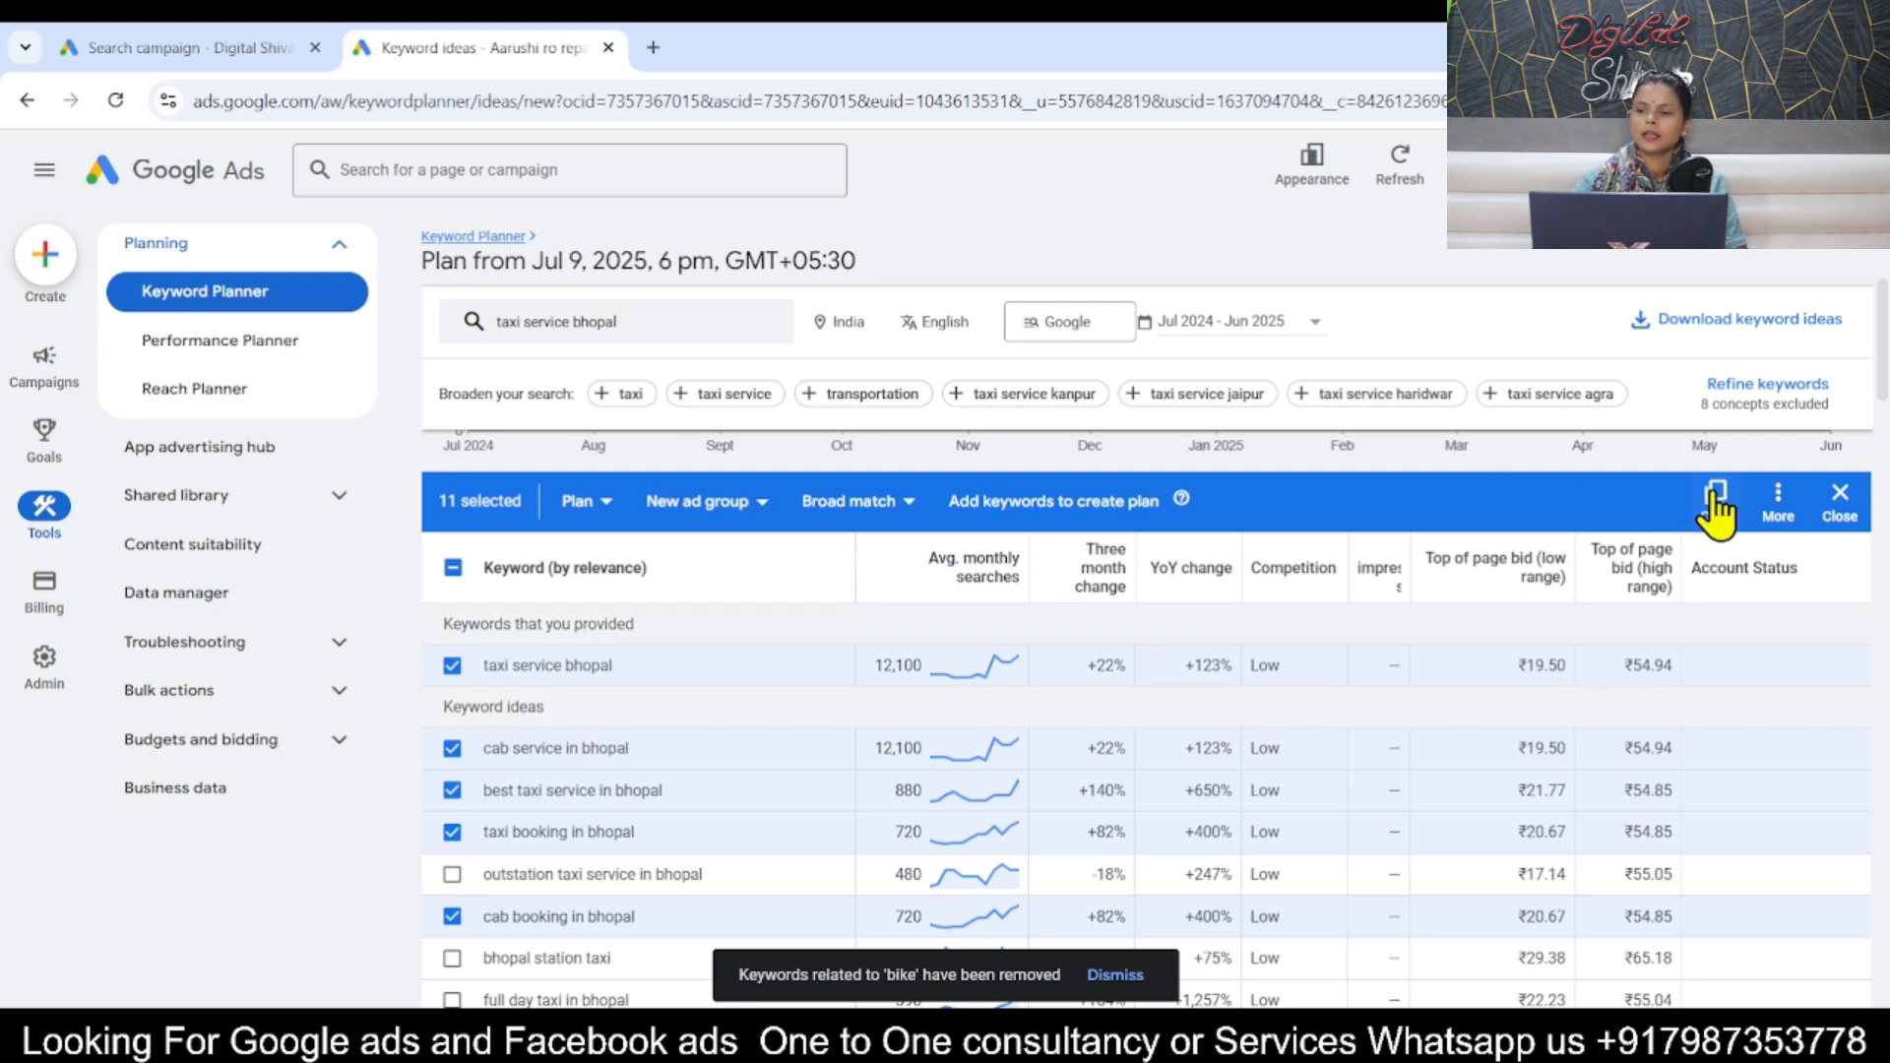
left_click(1715, 502)
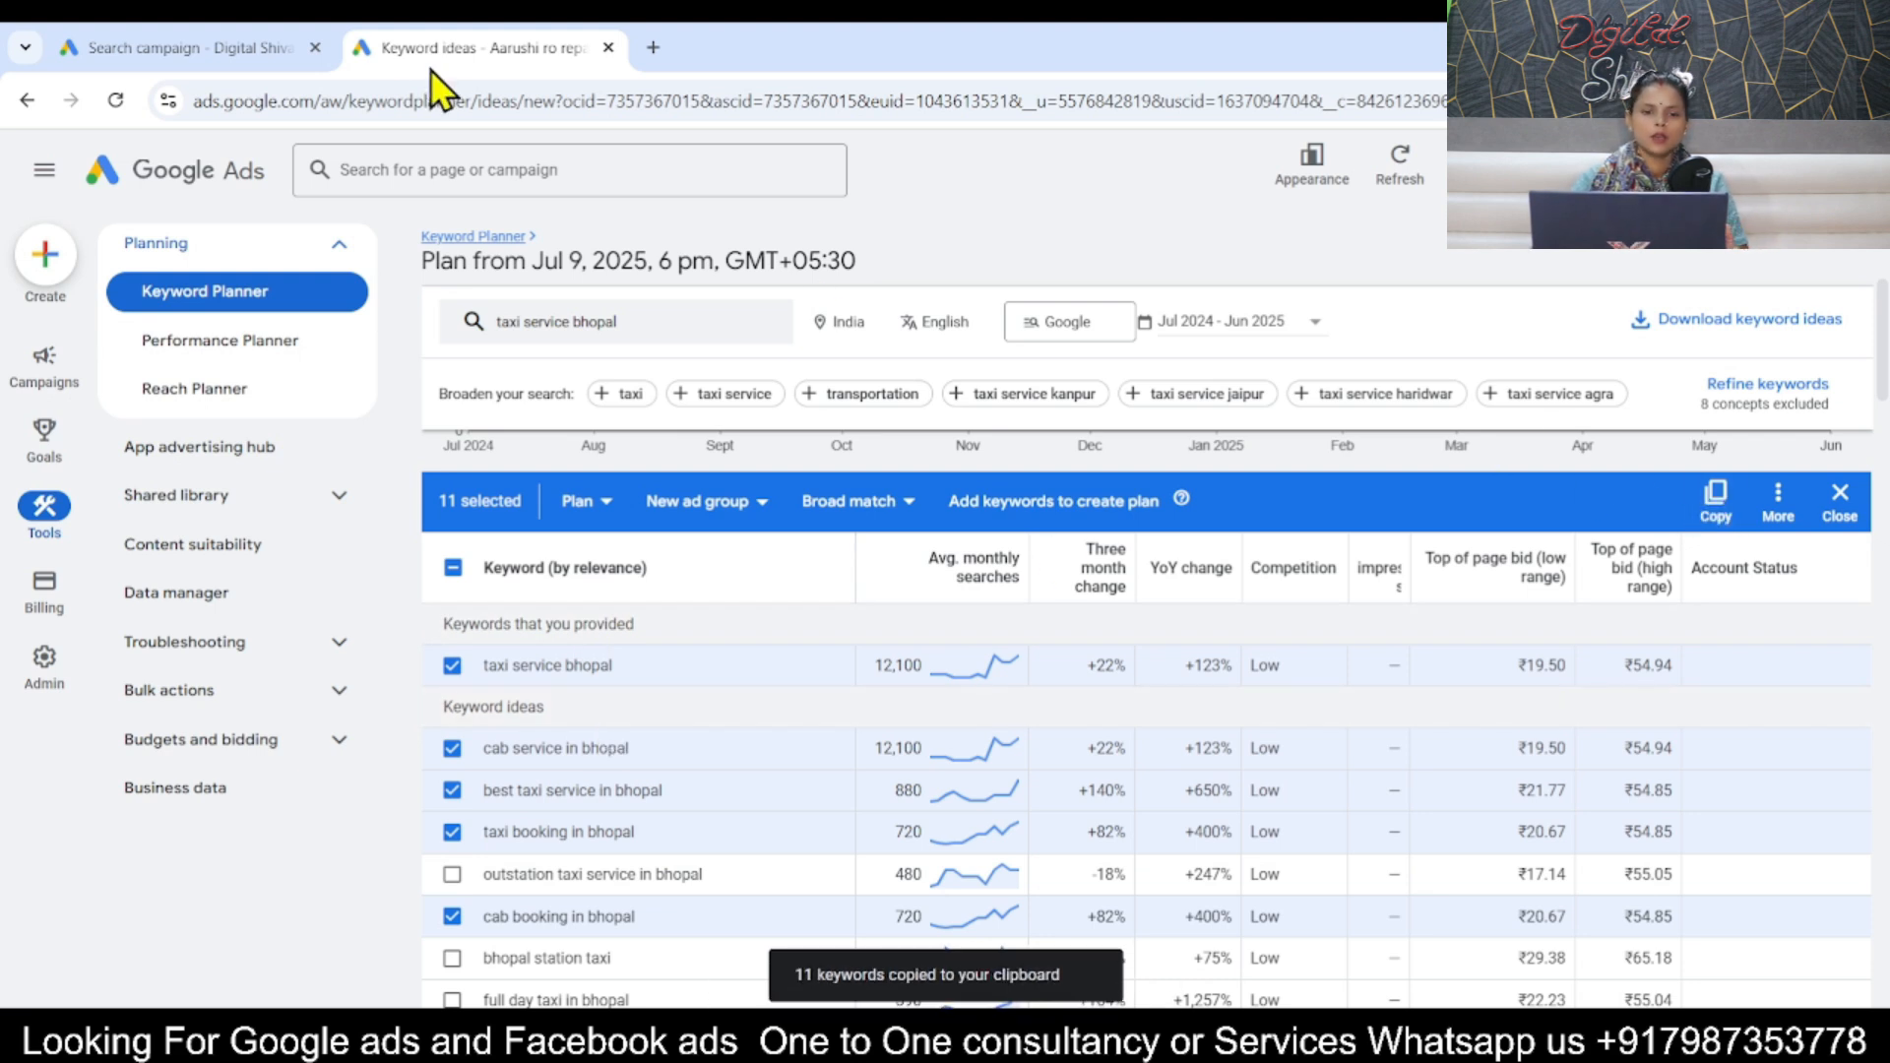
Return to the campaign draft and paste the copied Bhopal taxi and cab keywords into the ad group's keyword list.
left_click(217, 45)
left_click(406, 489)
type("taxi in bhopal cab in bhopal cab booking bhopal best cab service in bhopal book taxi bhopal taxi bhopal cab booking in bhopal taxi service bhopal best taxi service in bhopal taxi booking in bhopal cab service in bhopal")
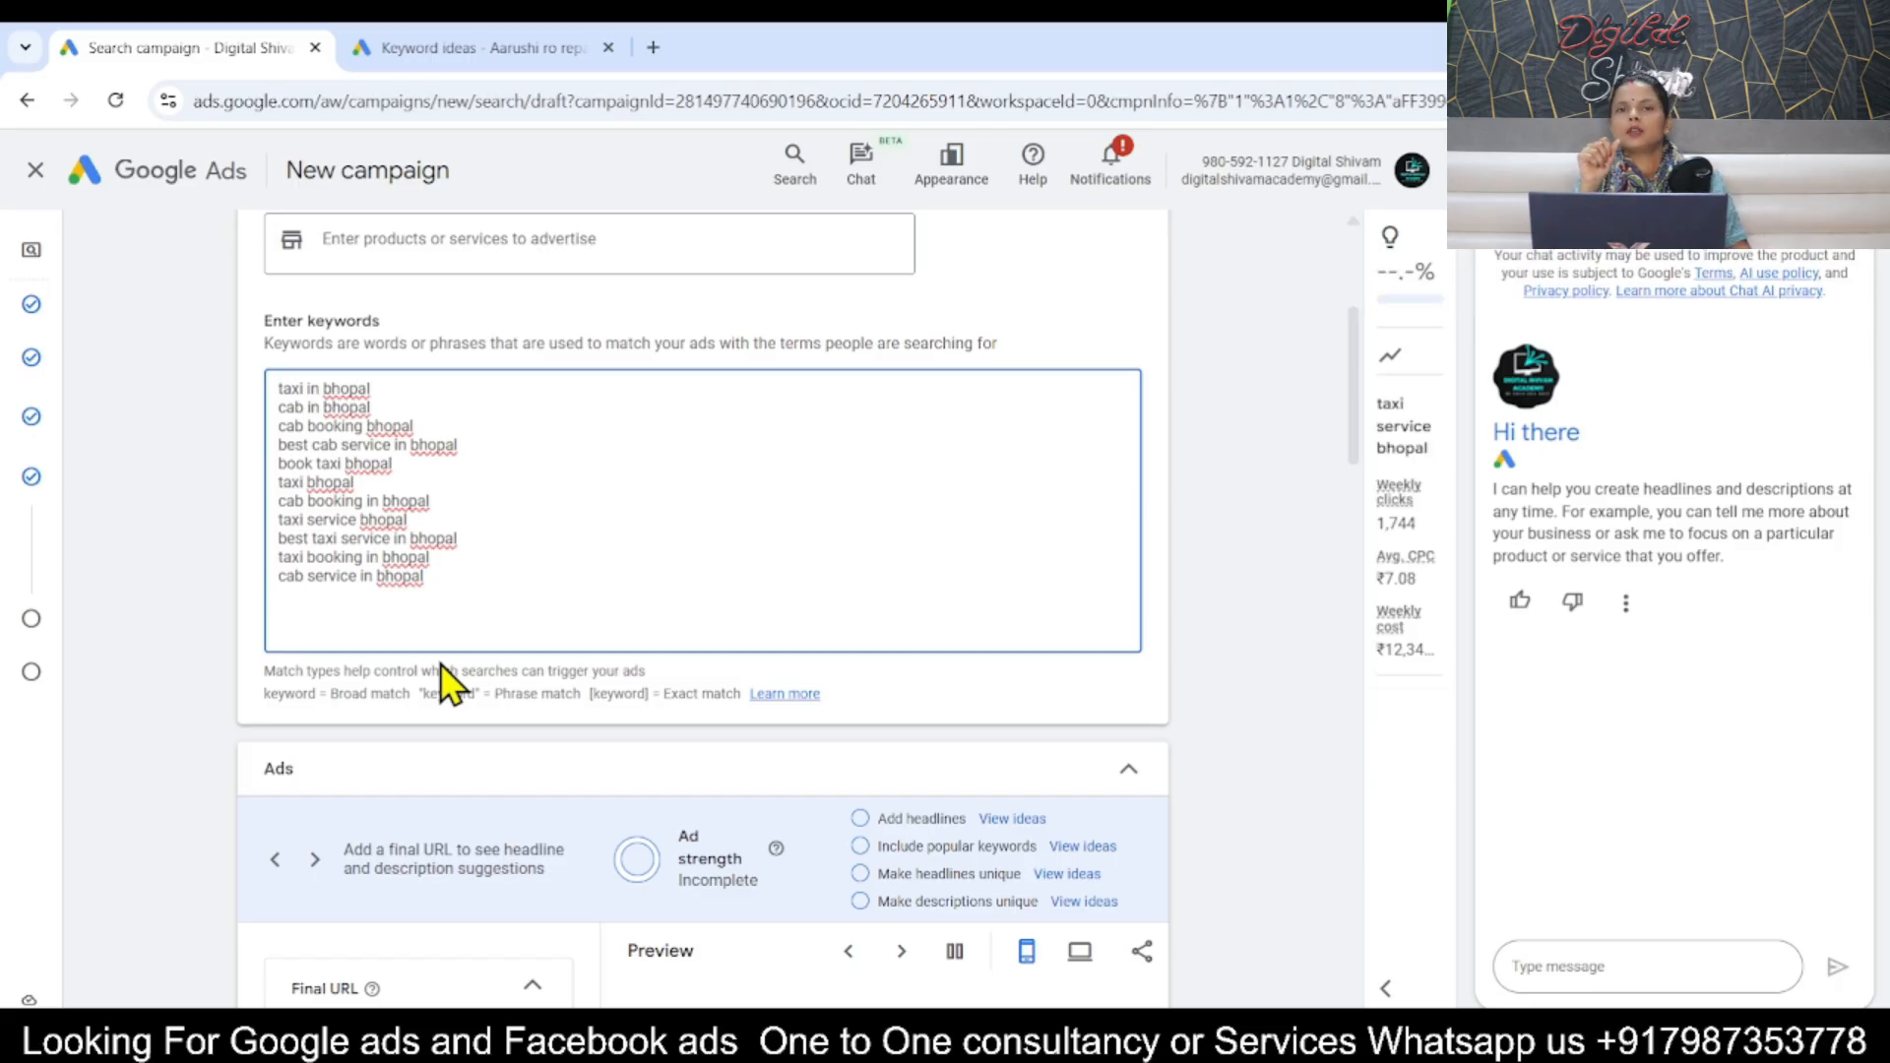
Add "taxi service near me" on a new line at the end of the keyword list.
type("taxi s")
key("BackSpace")
key("BackSpace")
key("BackSpace")
key("BackSpace")
key("BackSpace")
key("BackSpace")
key("Return")
type("taxi service near me")
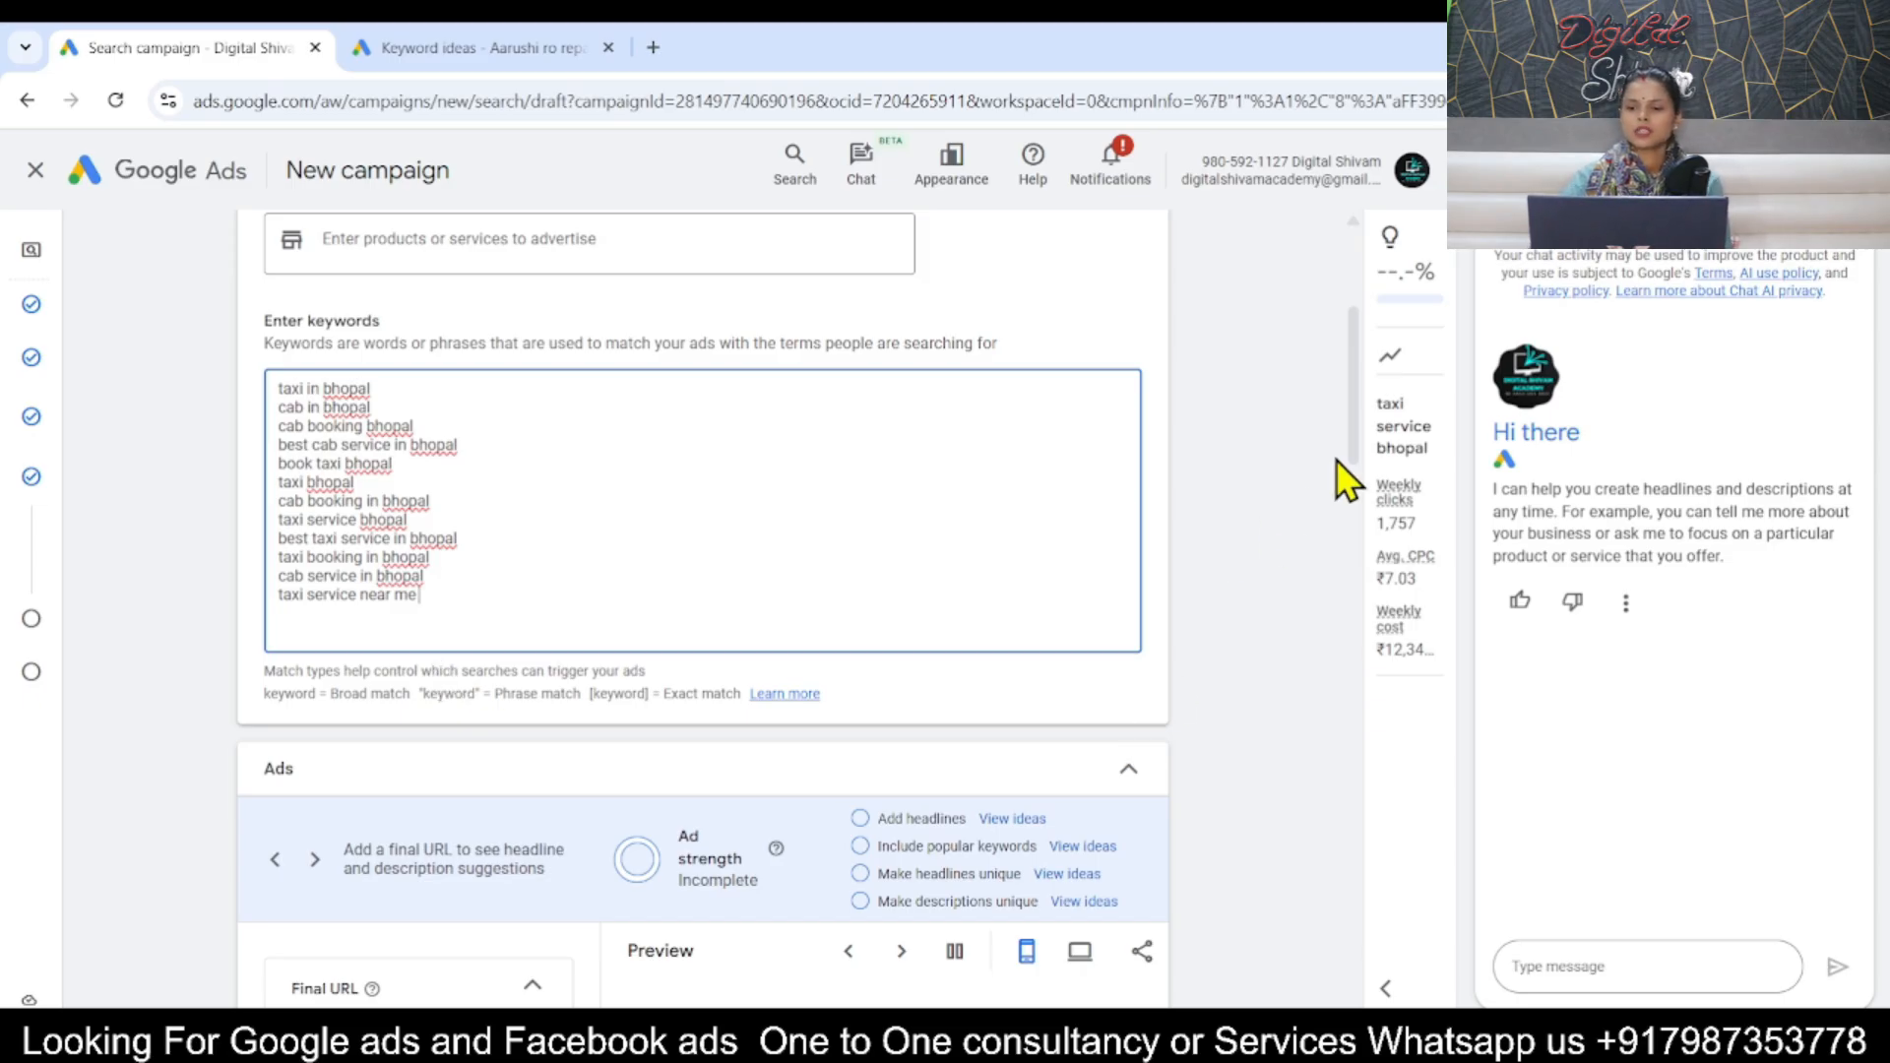
left_click_drag(1351, 436, 1360, 548)
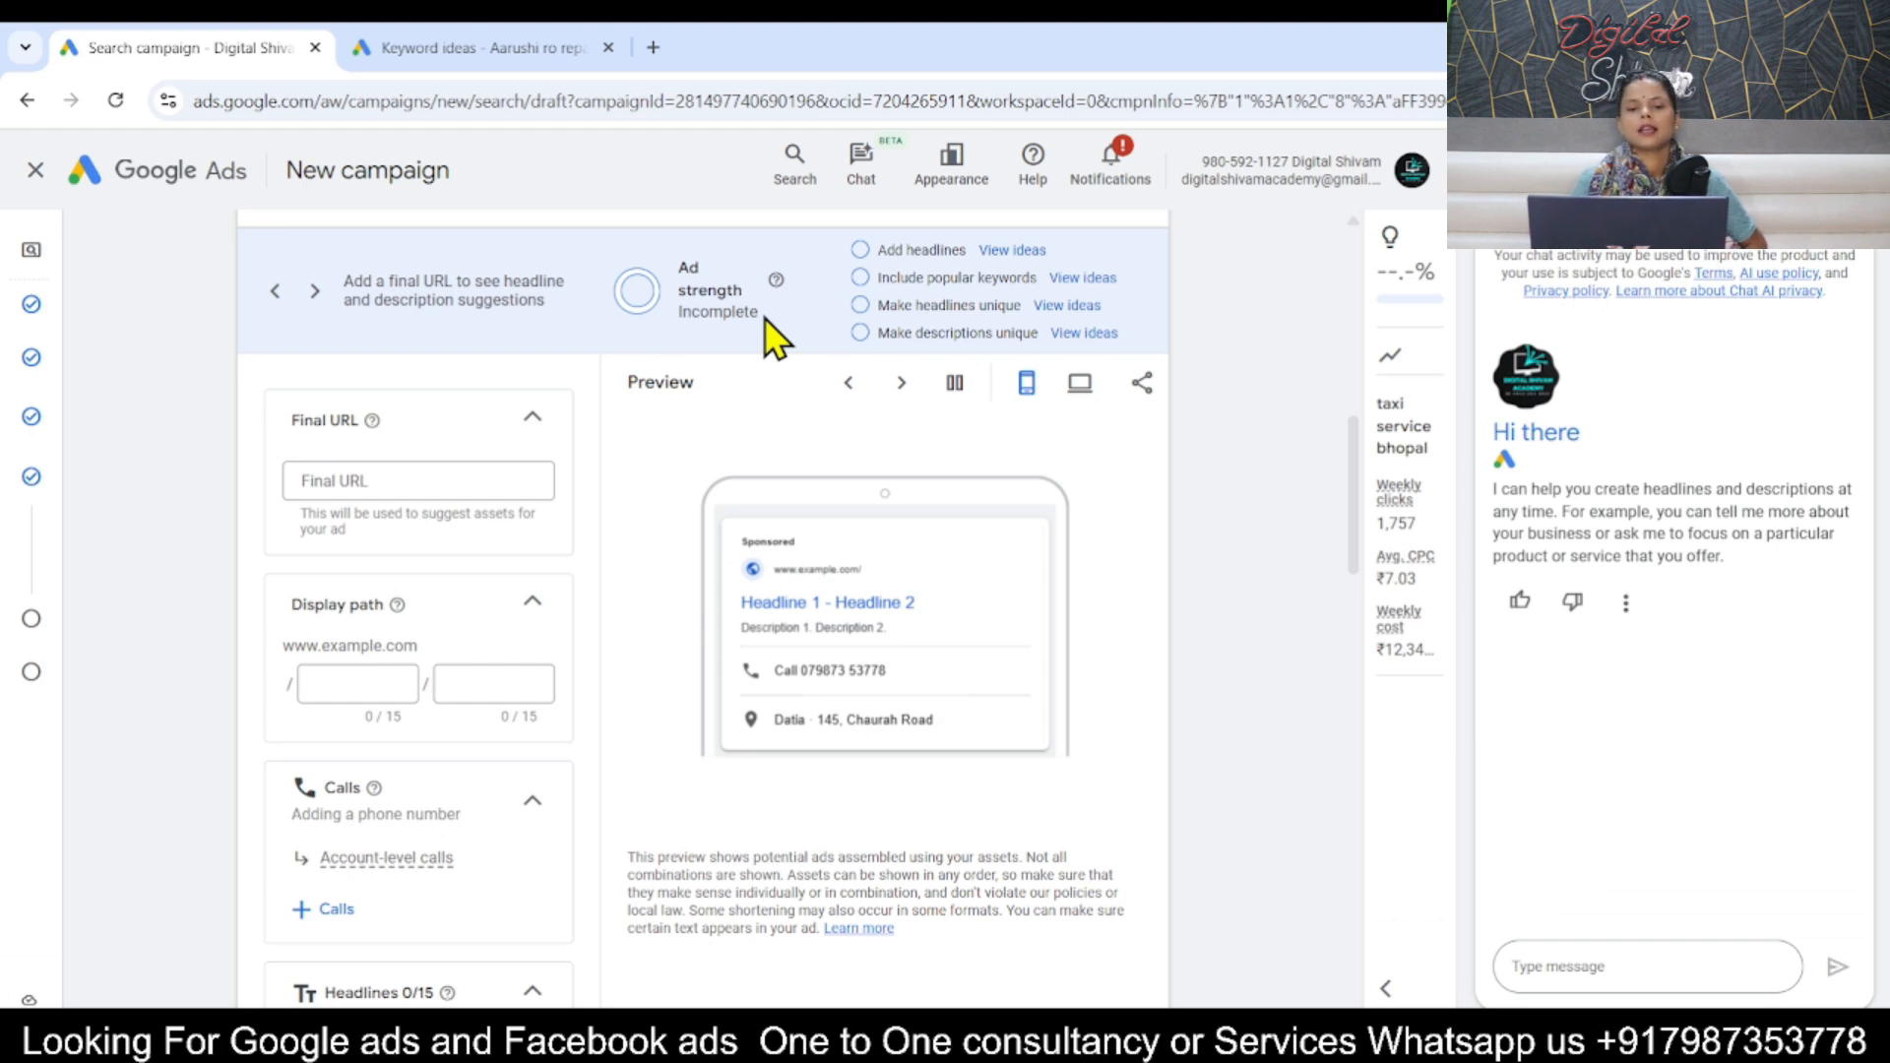
left_click(426, 485)
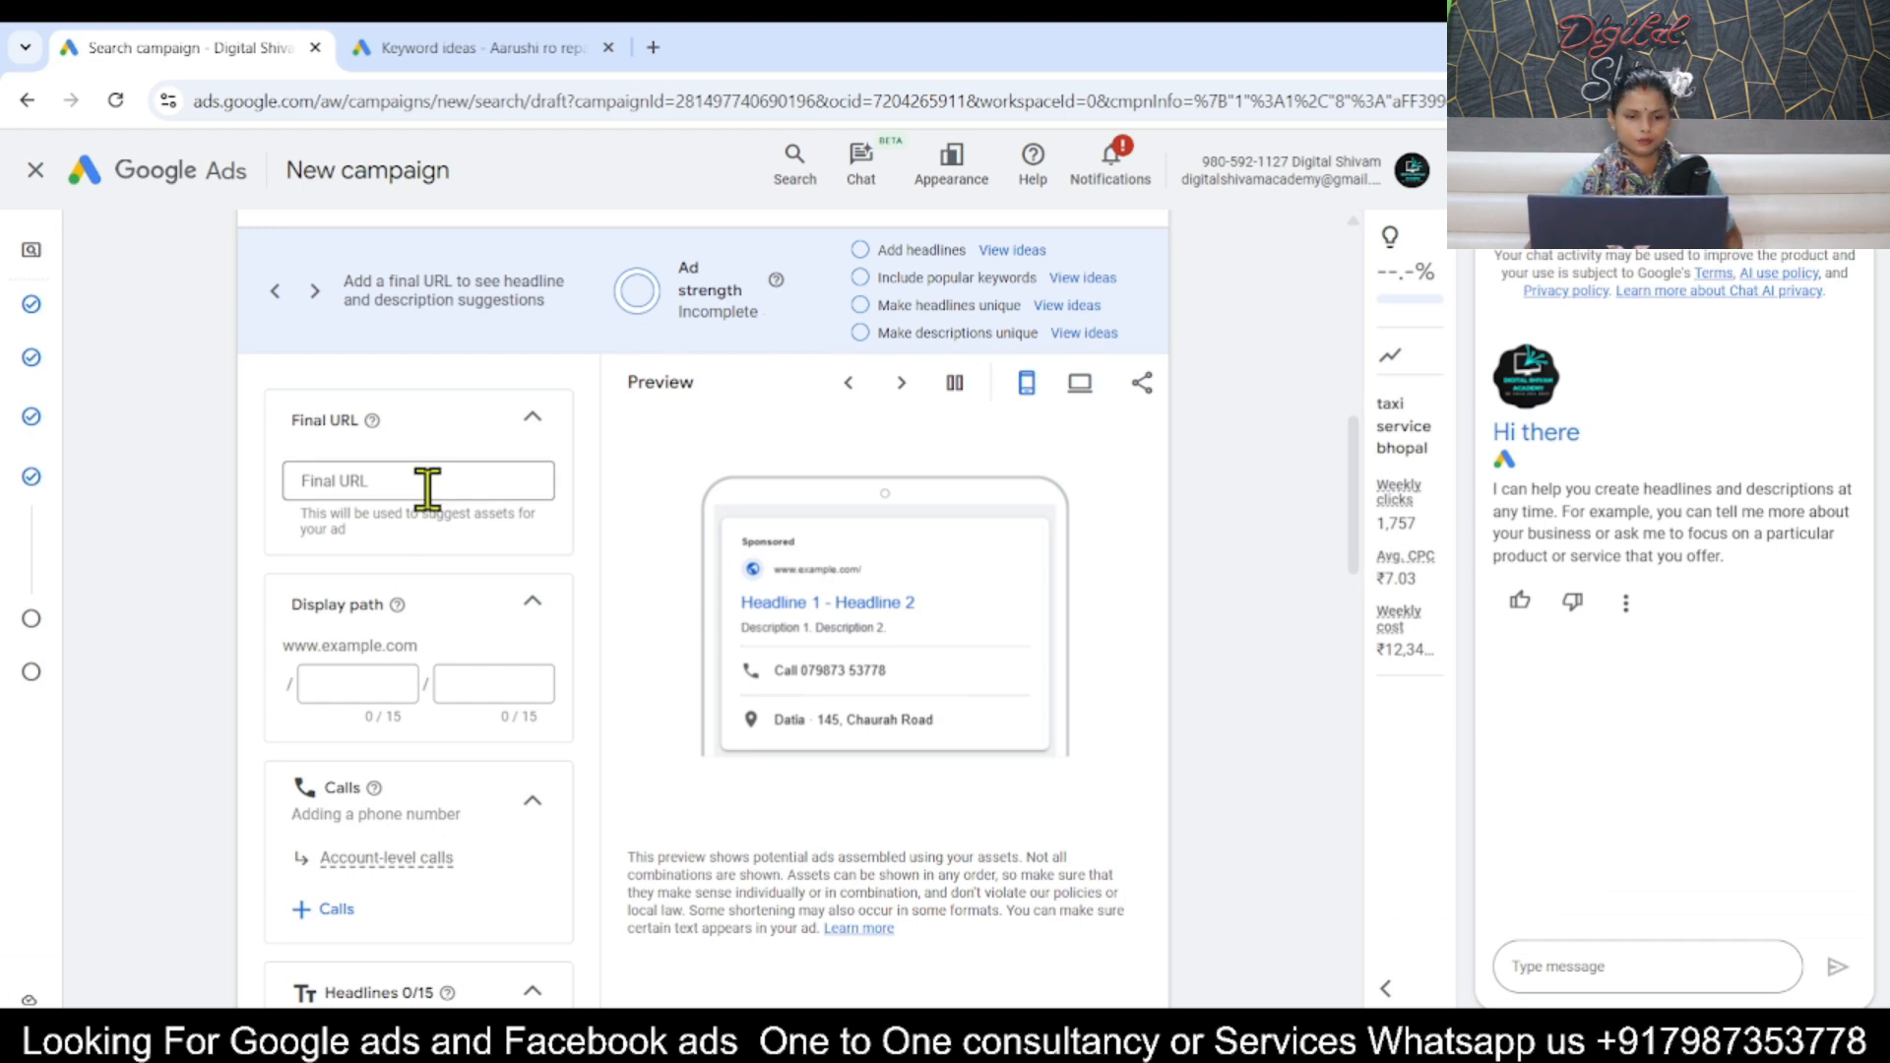
type("https://datiacabbooking.in/")
key("Tab")
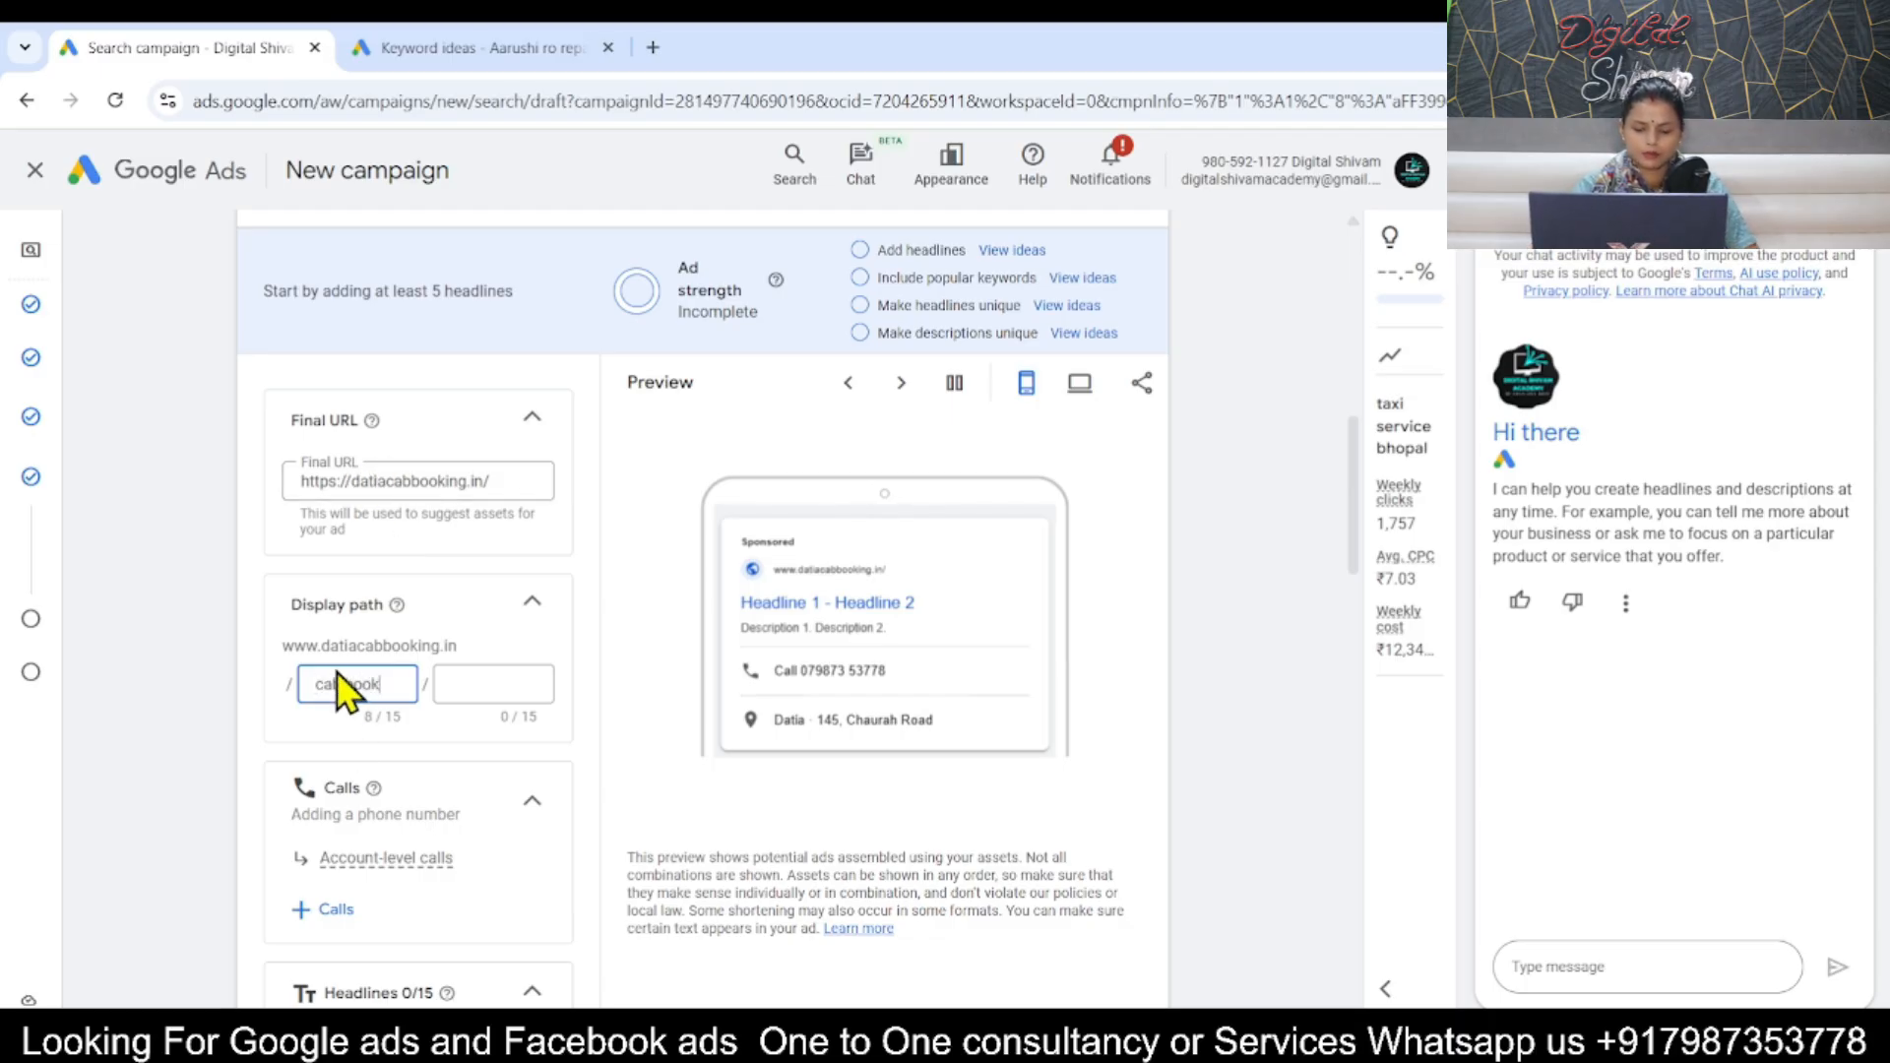
left_click(527, 686)
type("taxi")
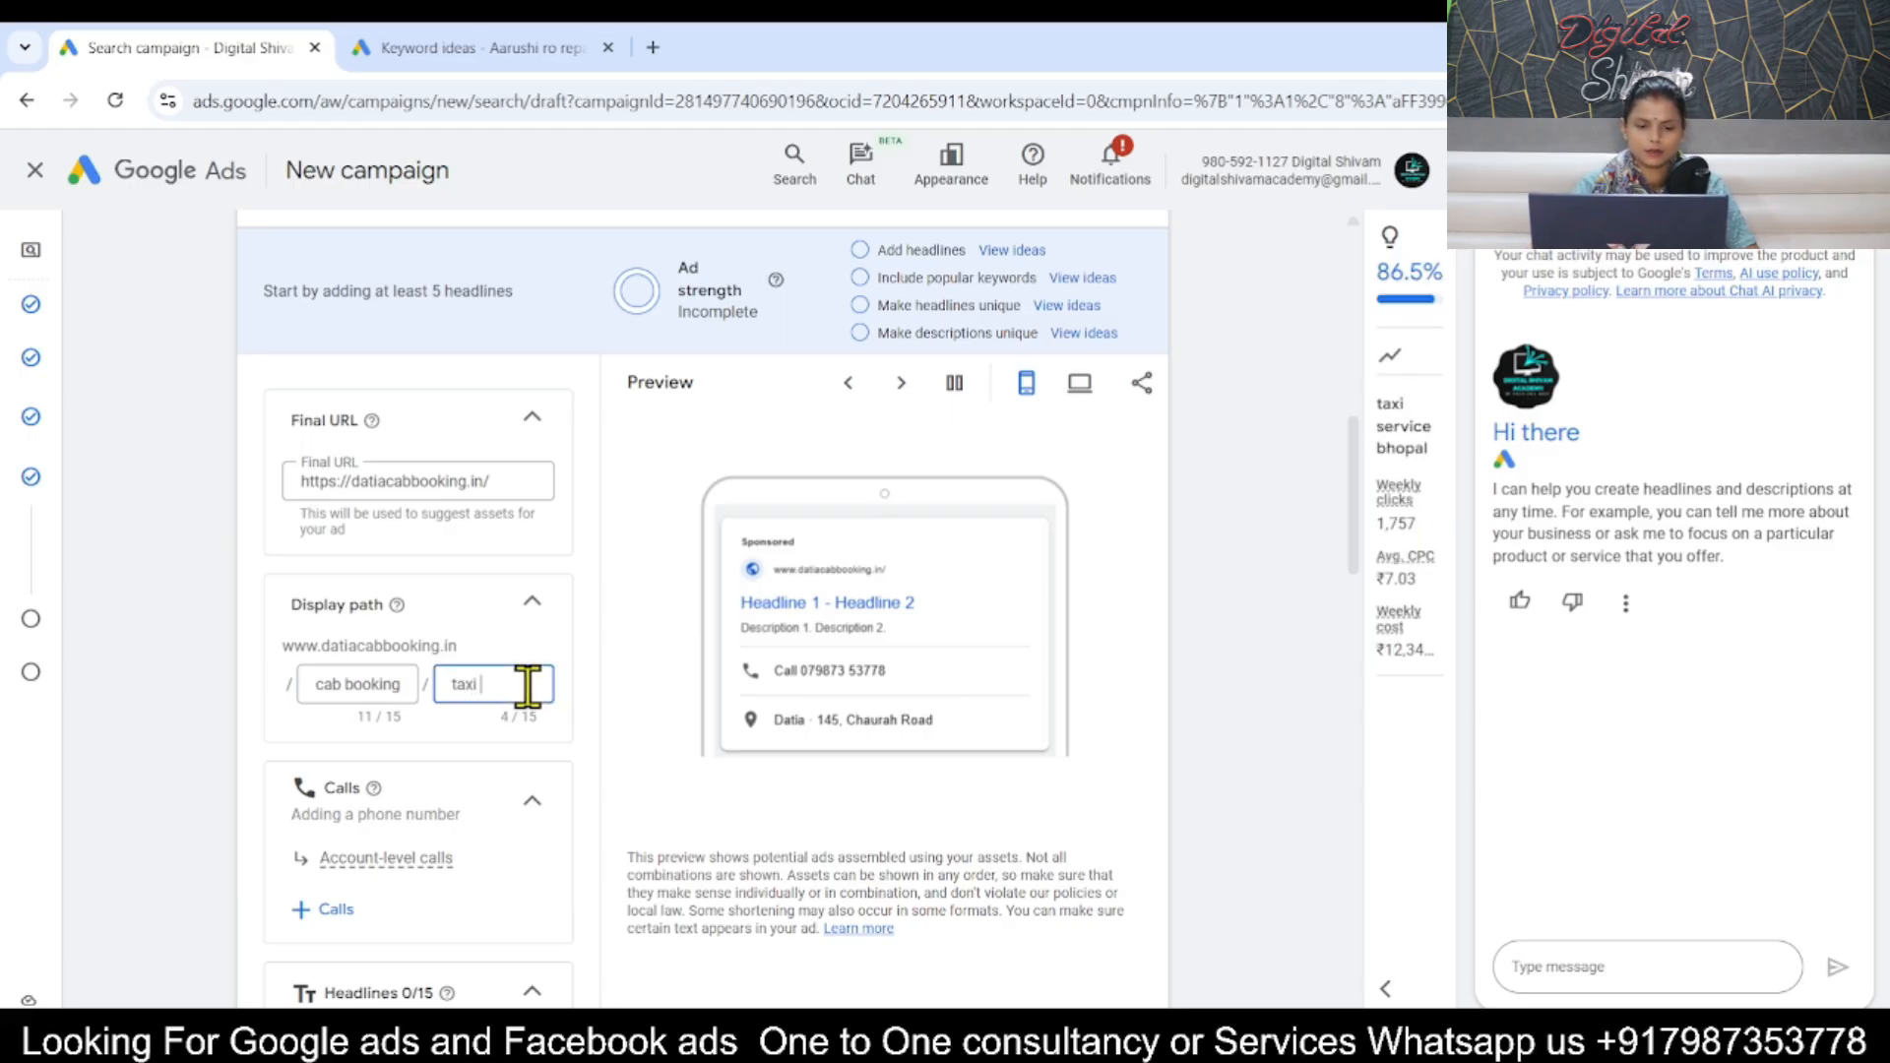
type(" book")
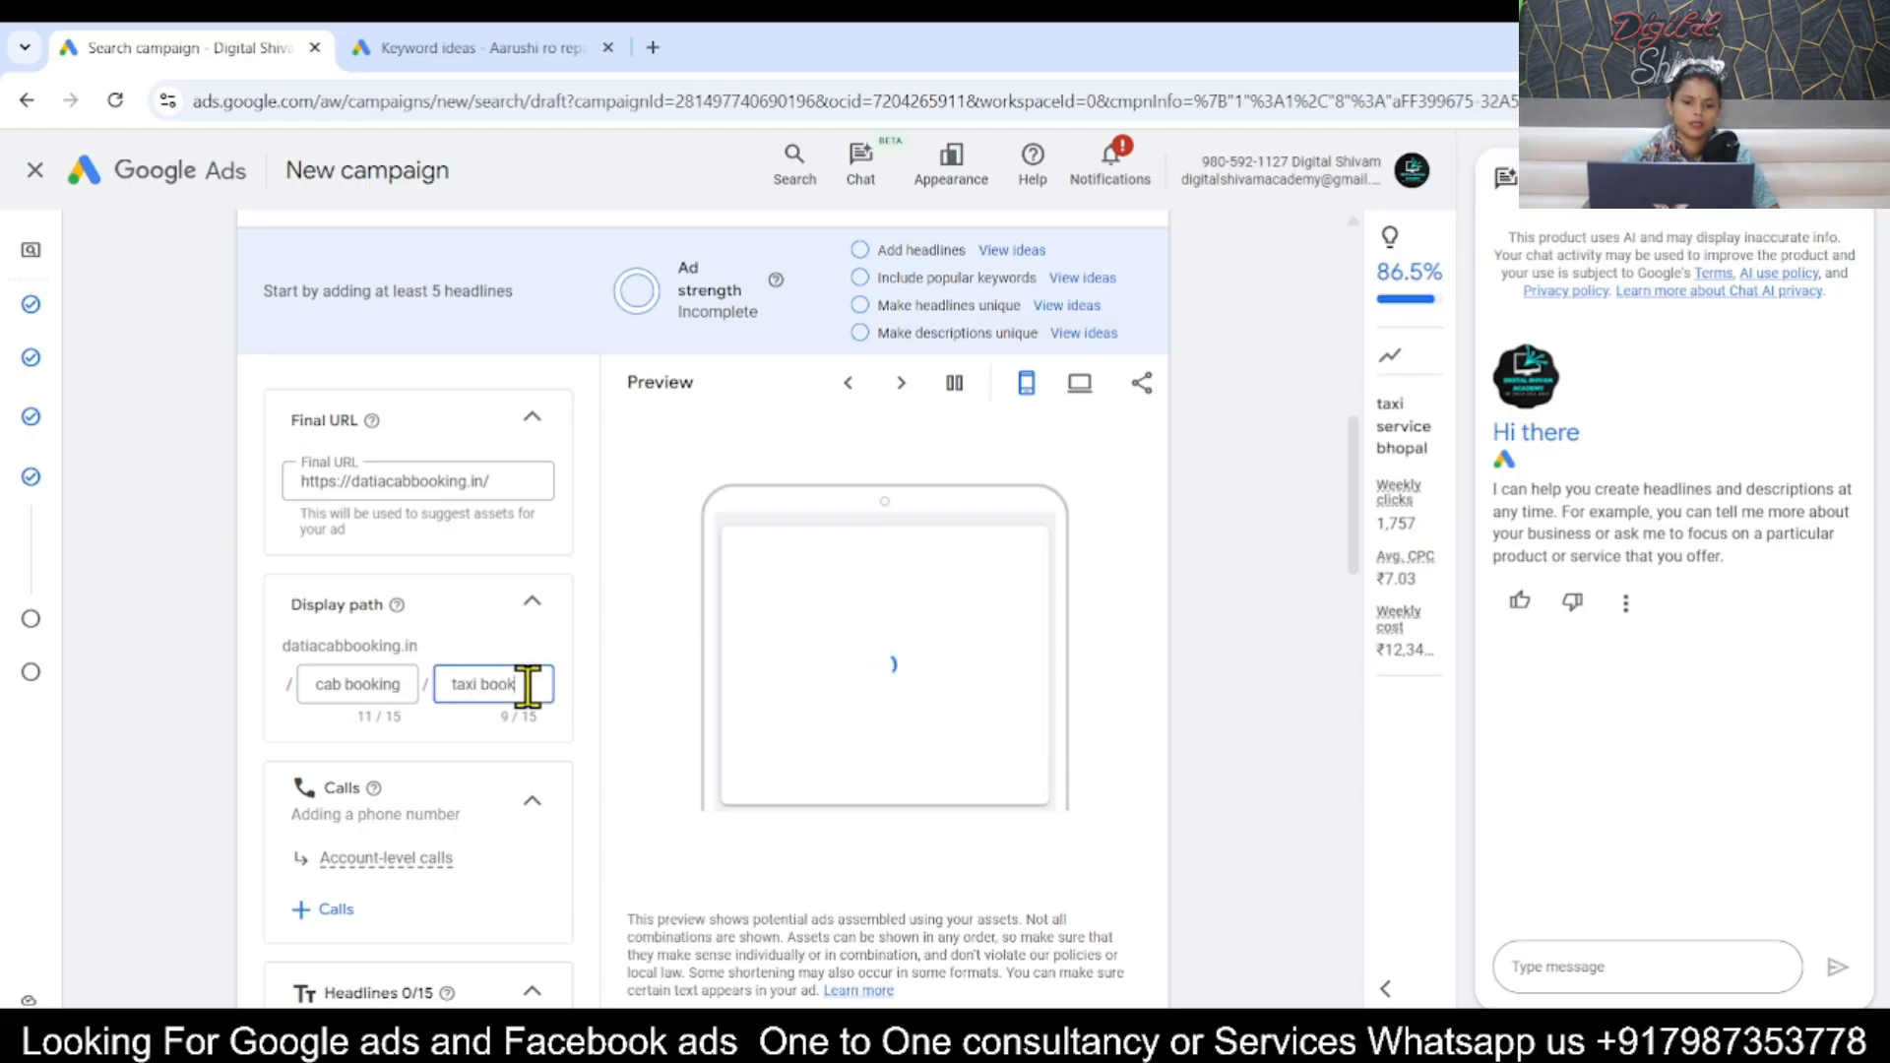
Enter 13 Bhopal taxi headlines, including "taxi service in bhopal" and "cab booking in bhopal", plus two descriptions about safe, quick cab rides.
left_click_drag(1357, 518, 1382, 687)
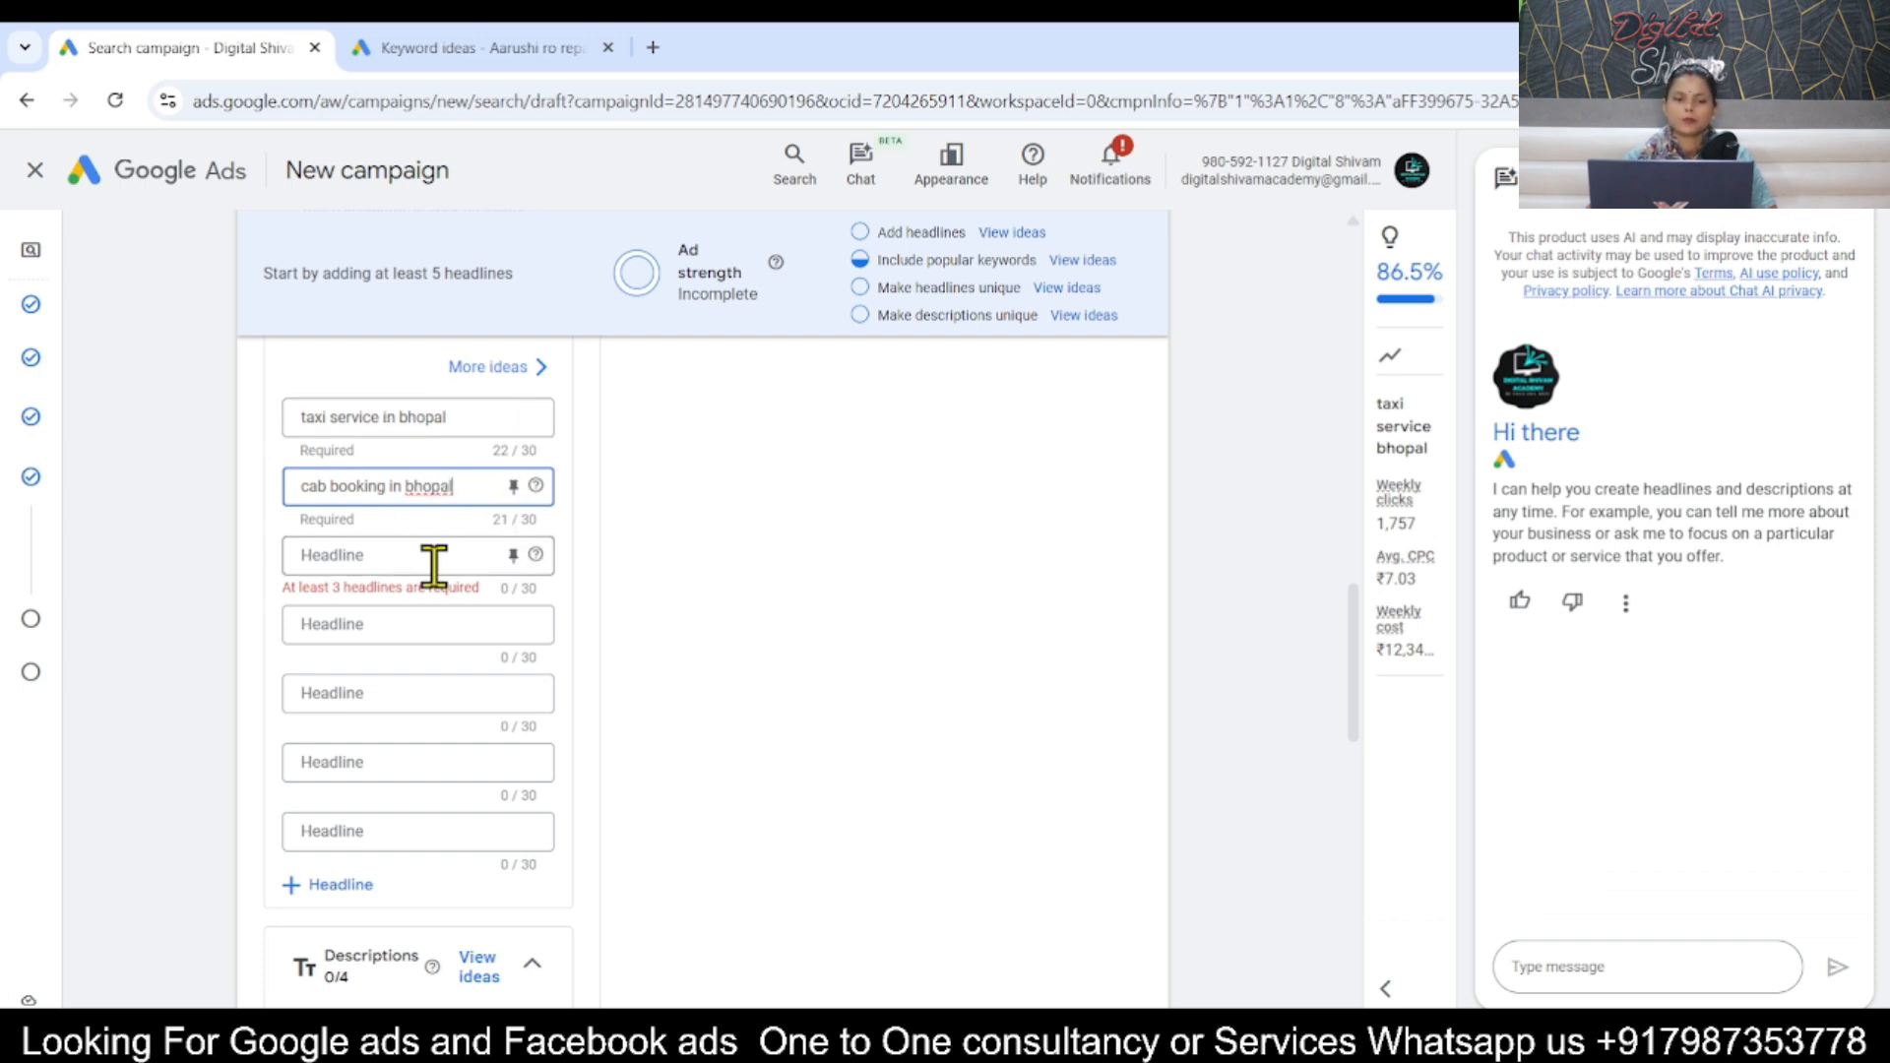
left_click(366, 578)
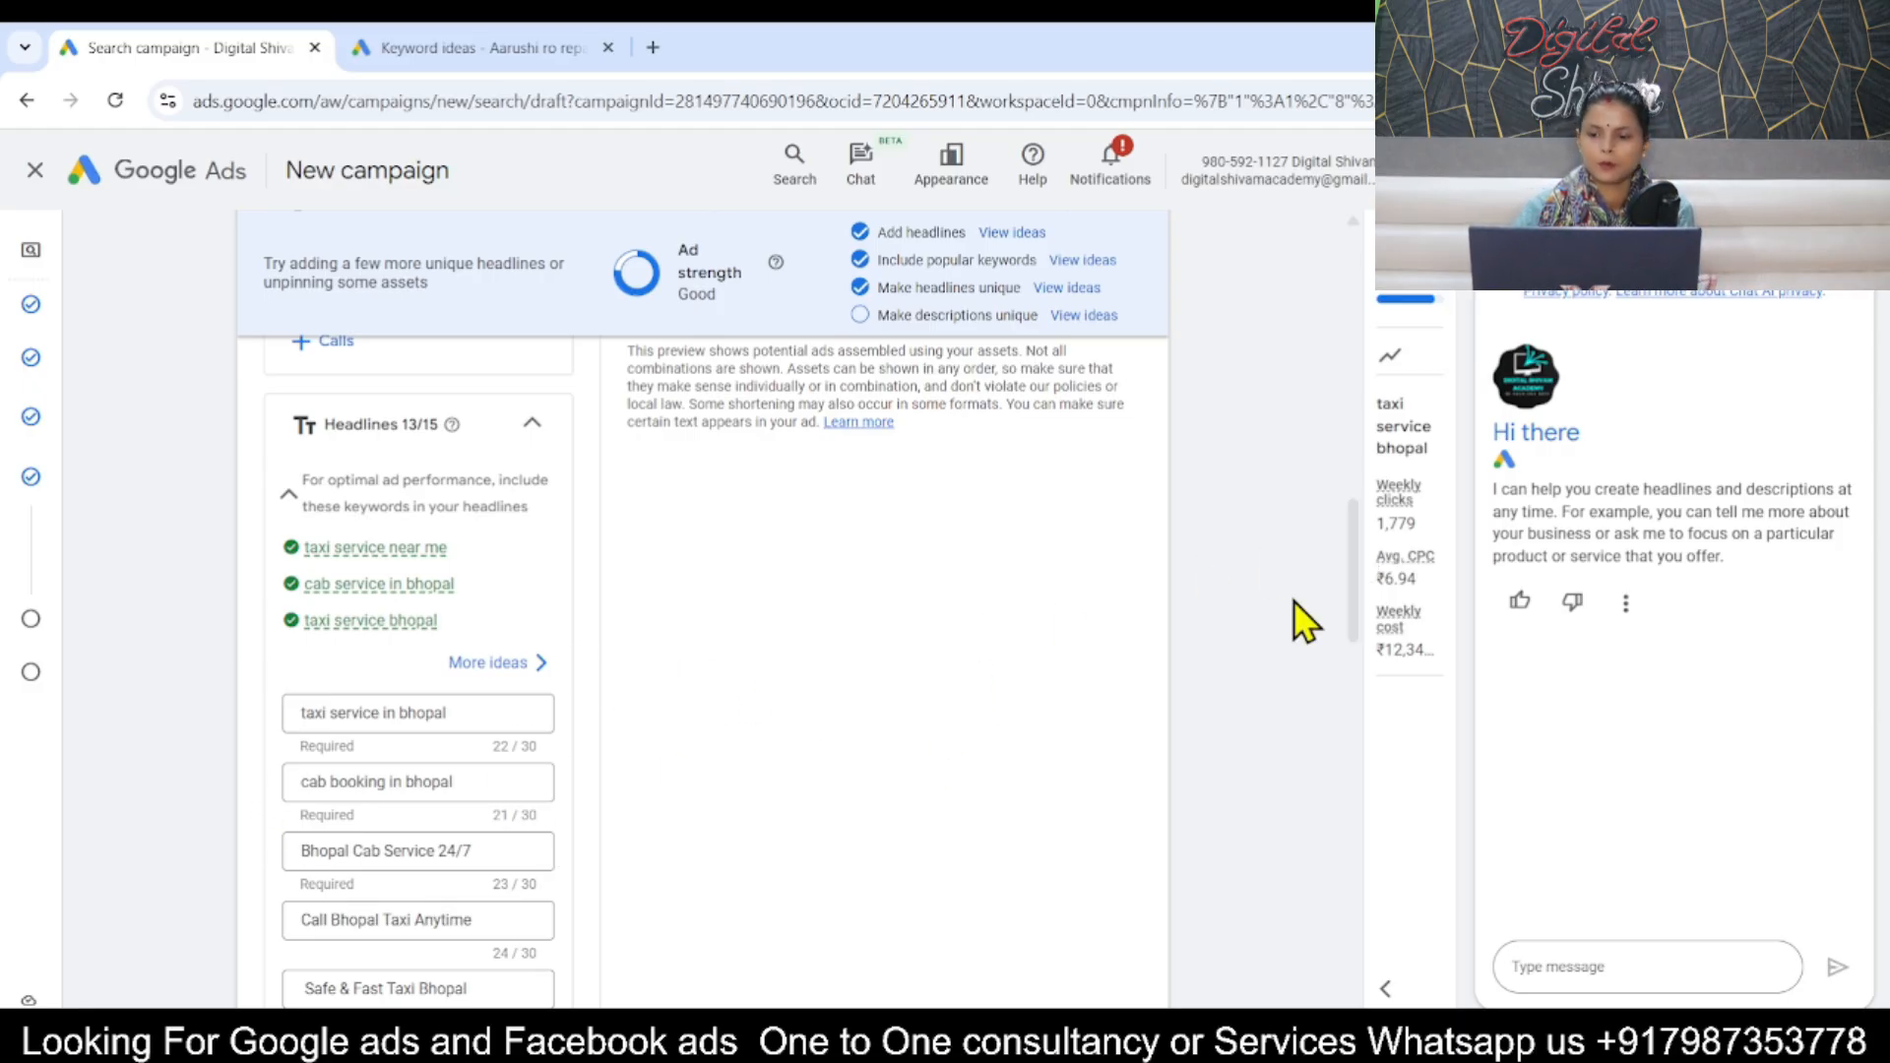
left_click_drag(1361, 606, 1355, 751)
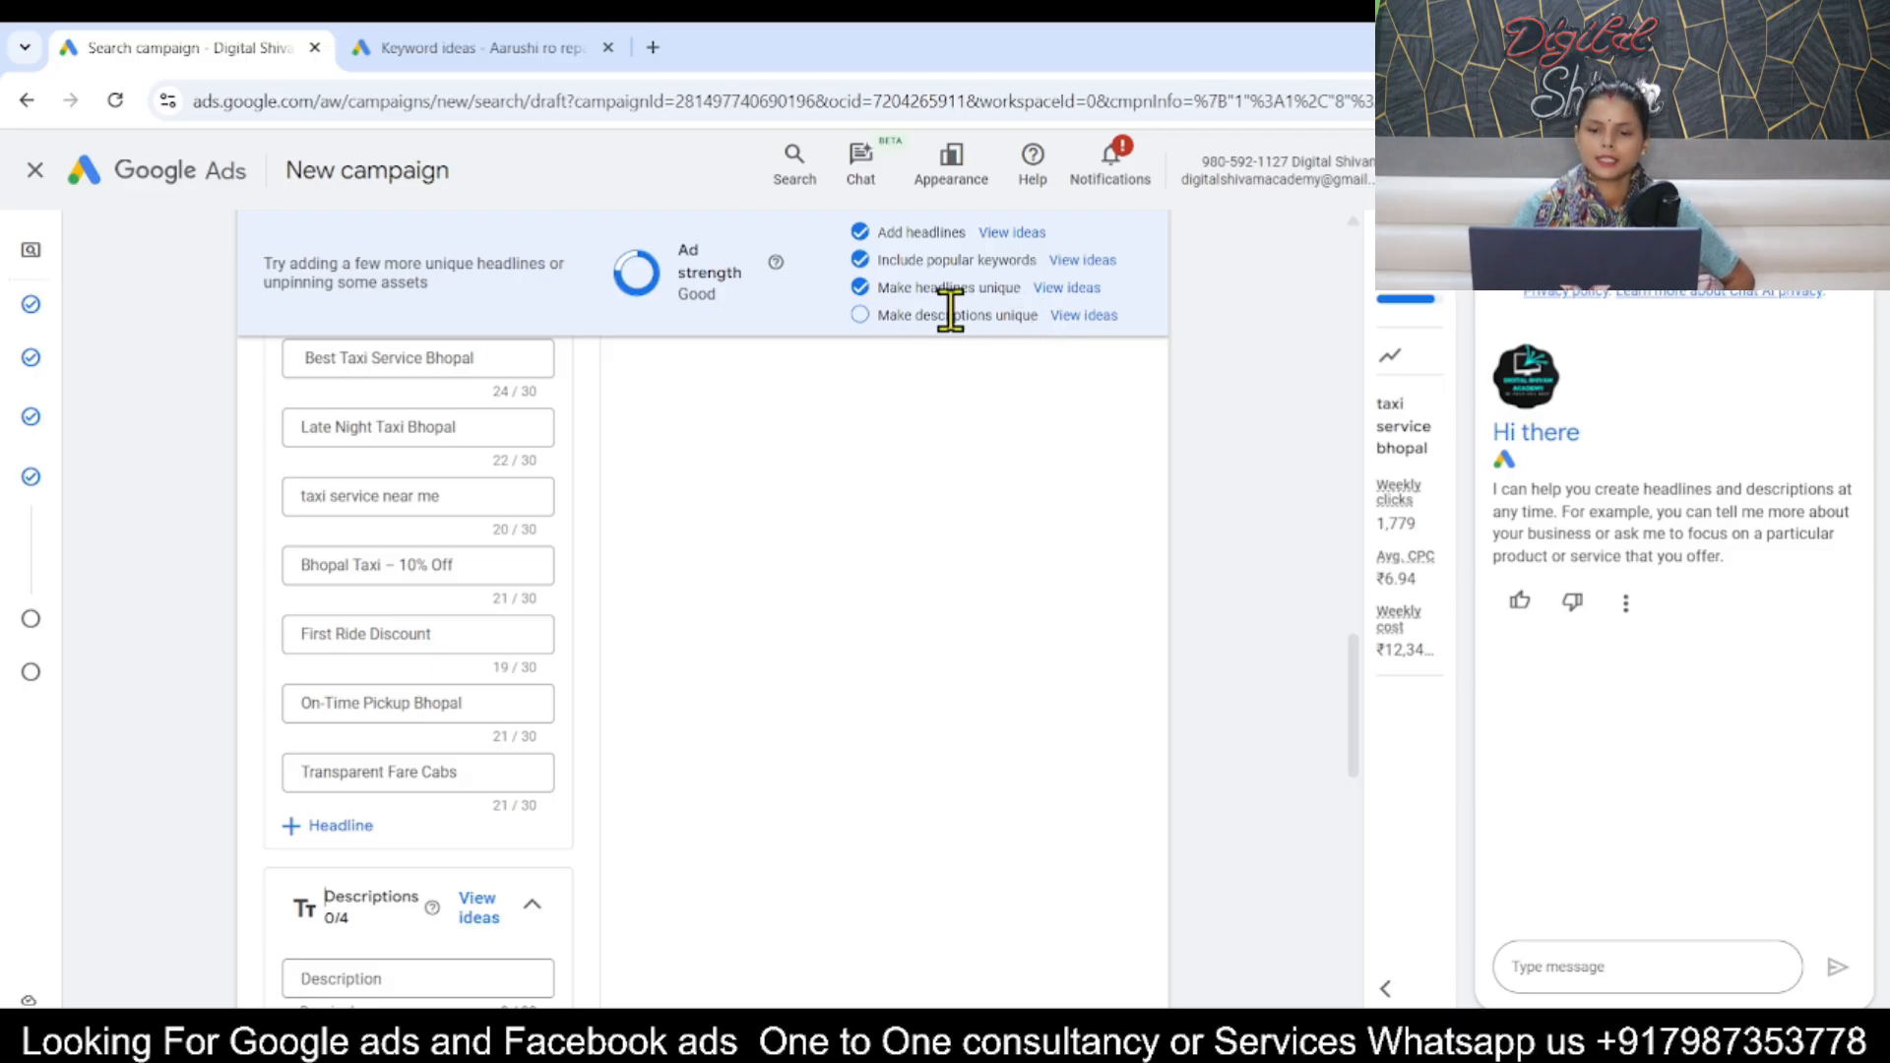
left_click_drag(1360, 699, 1367, 764)
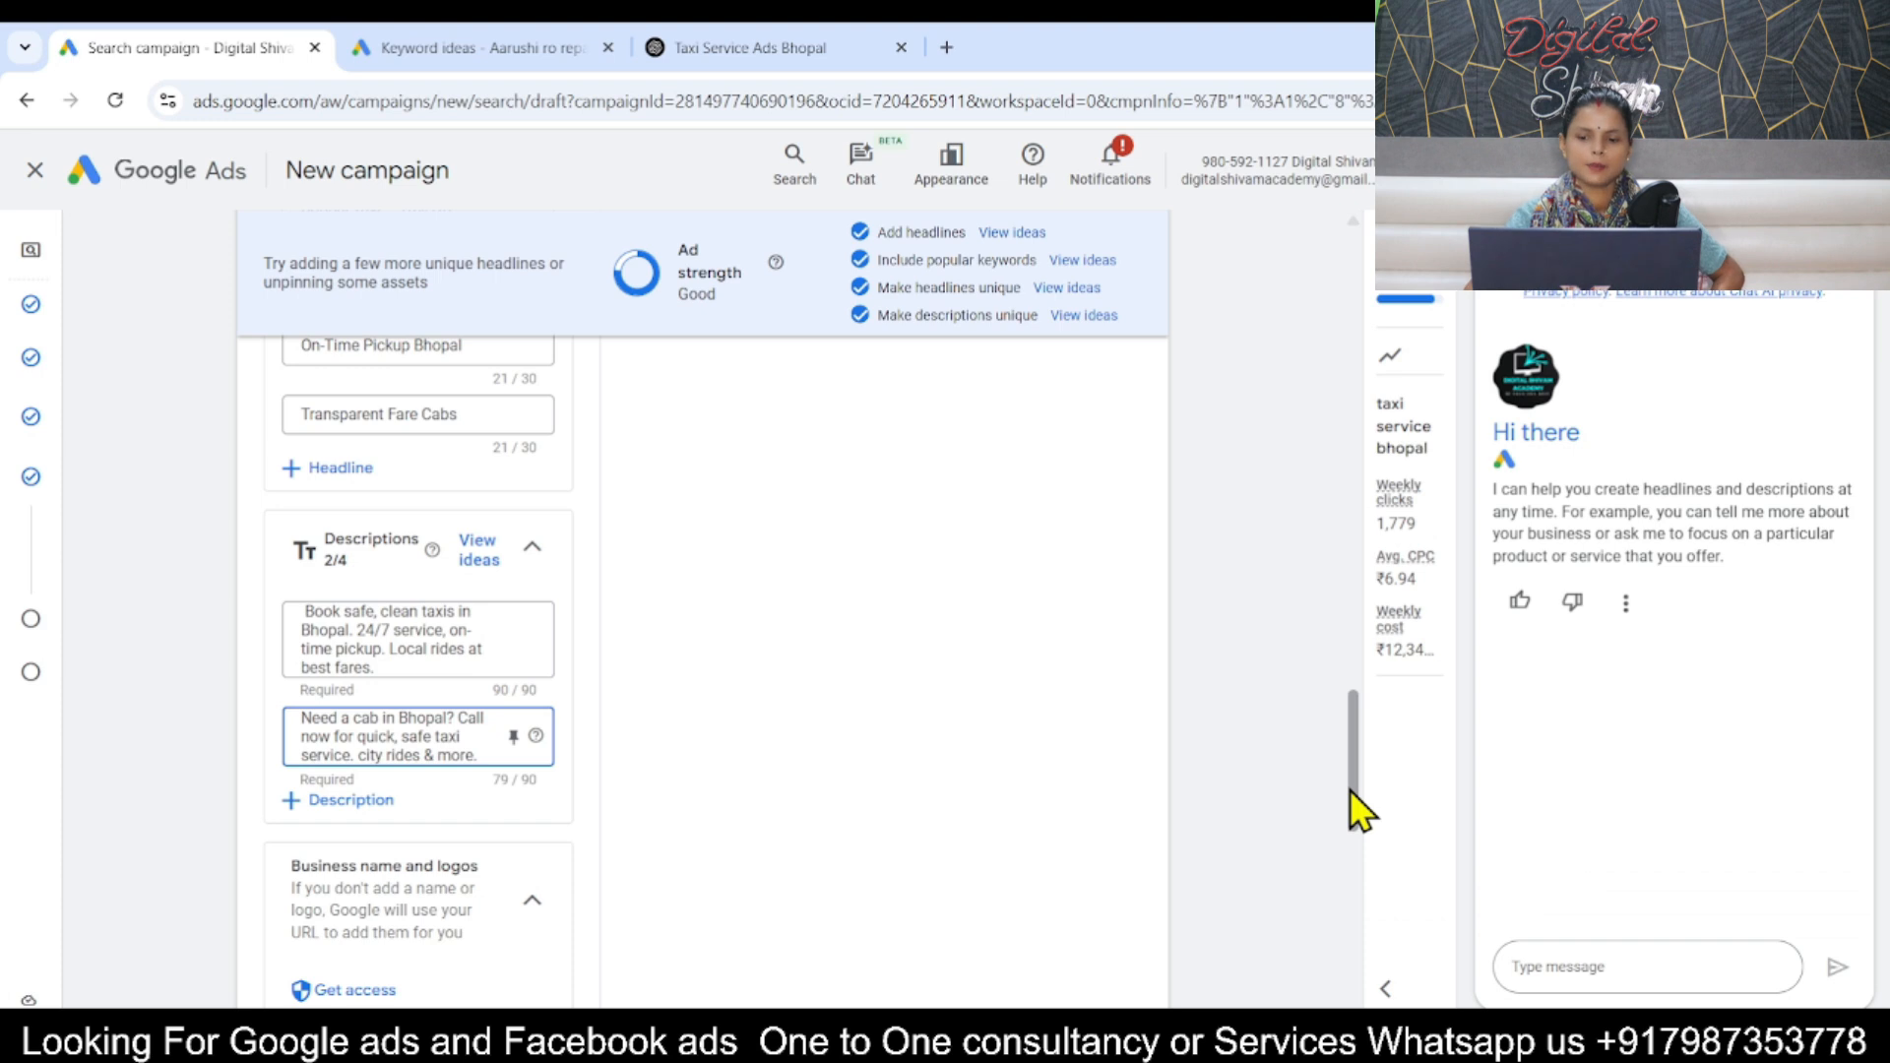
Start creating the ad's first sitelink and open datiacabbooking.in in a new browser tab.
left_click_drag(1362, 809, 1351, 892)
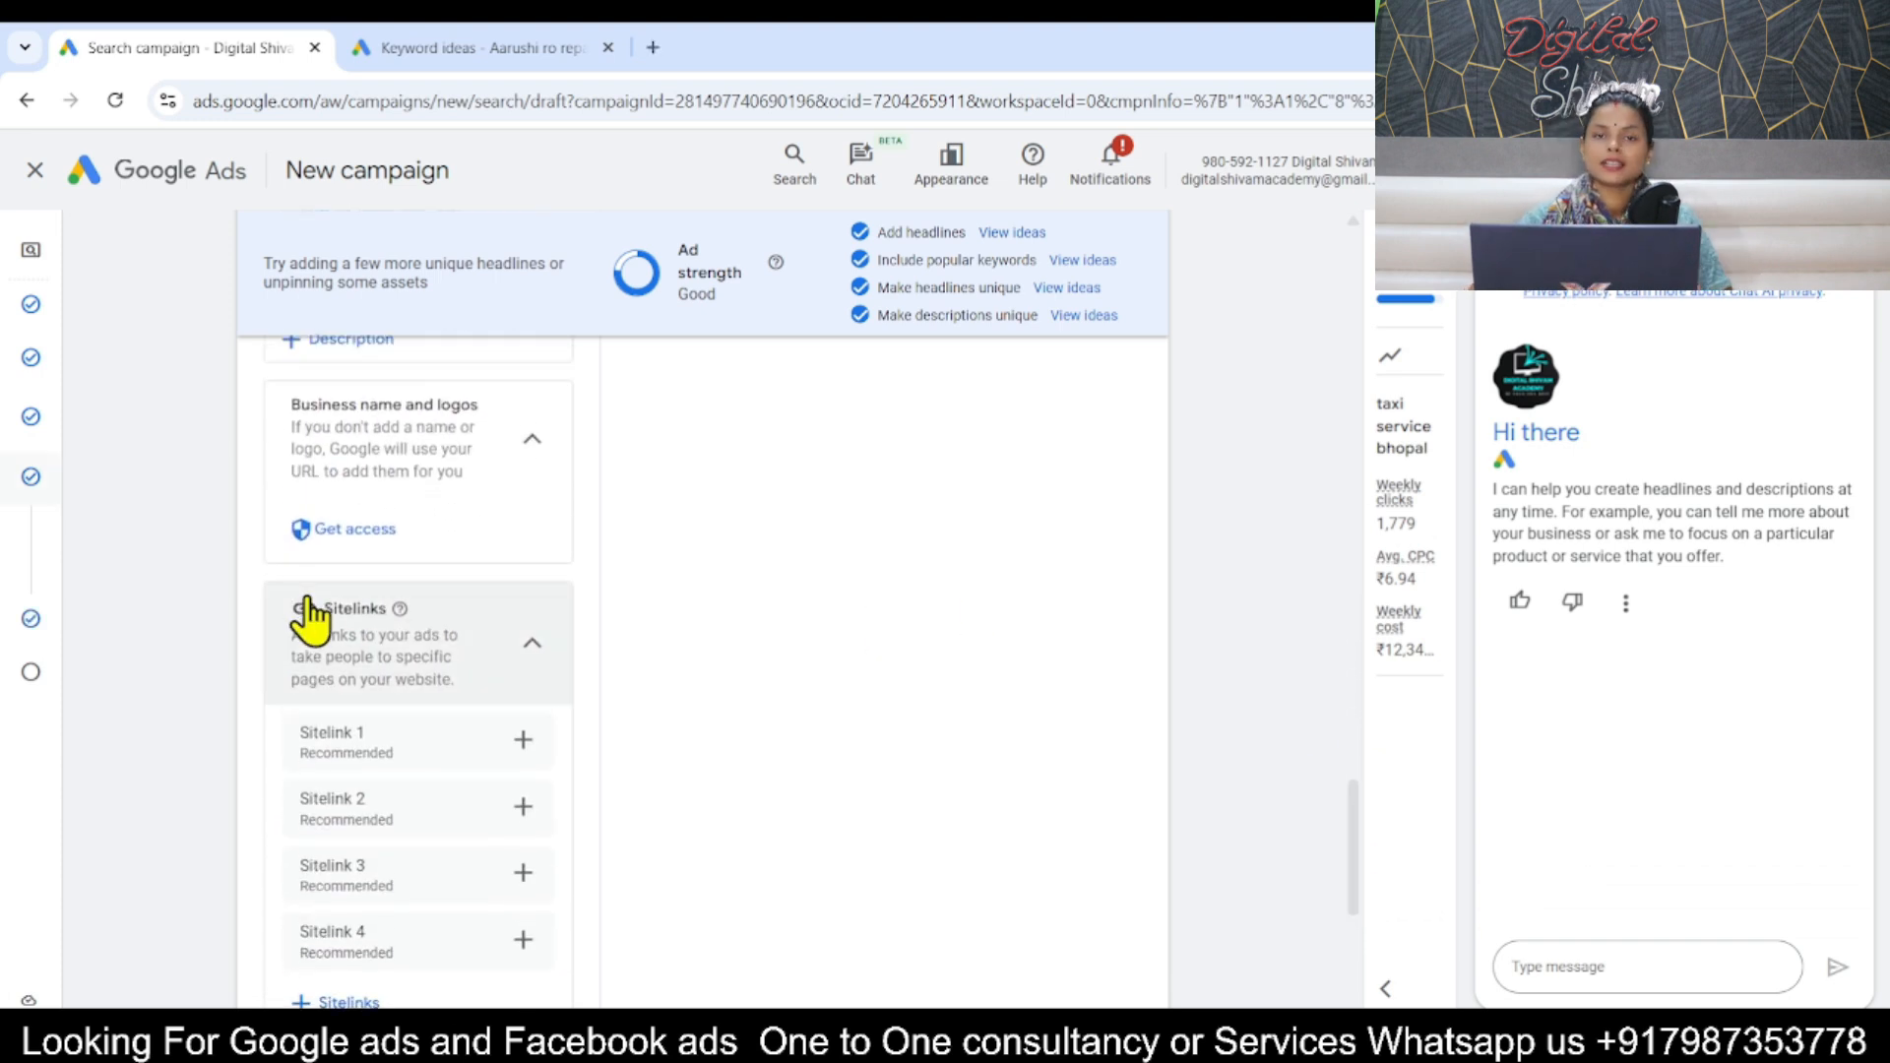
left_click(523, 740)
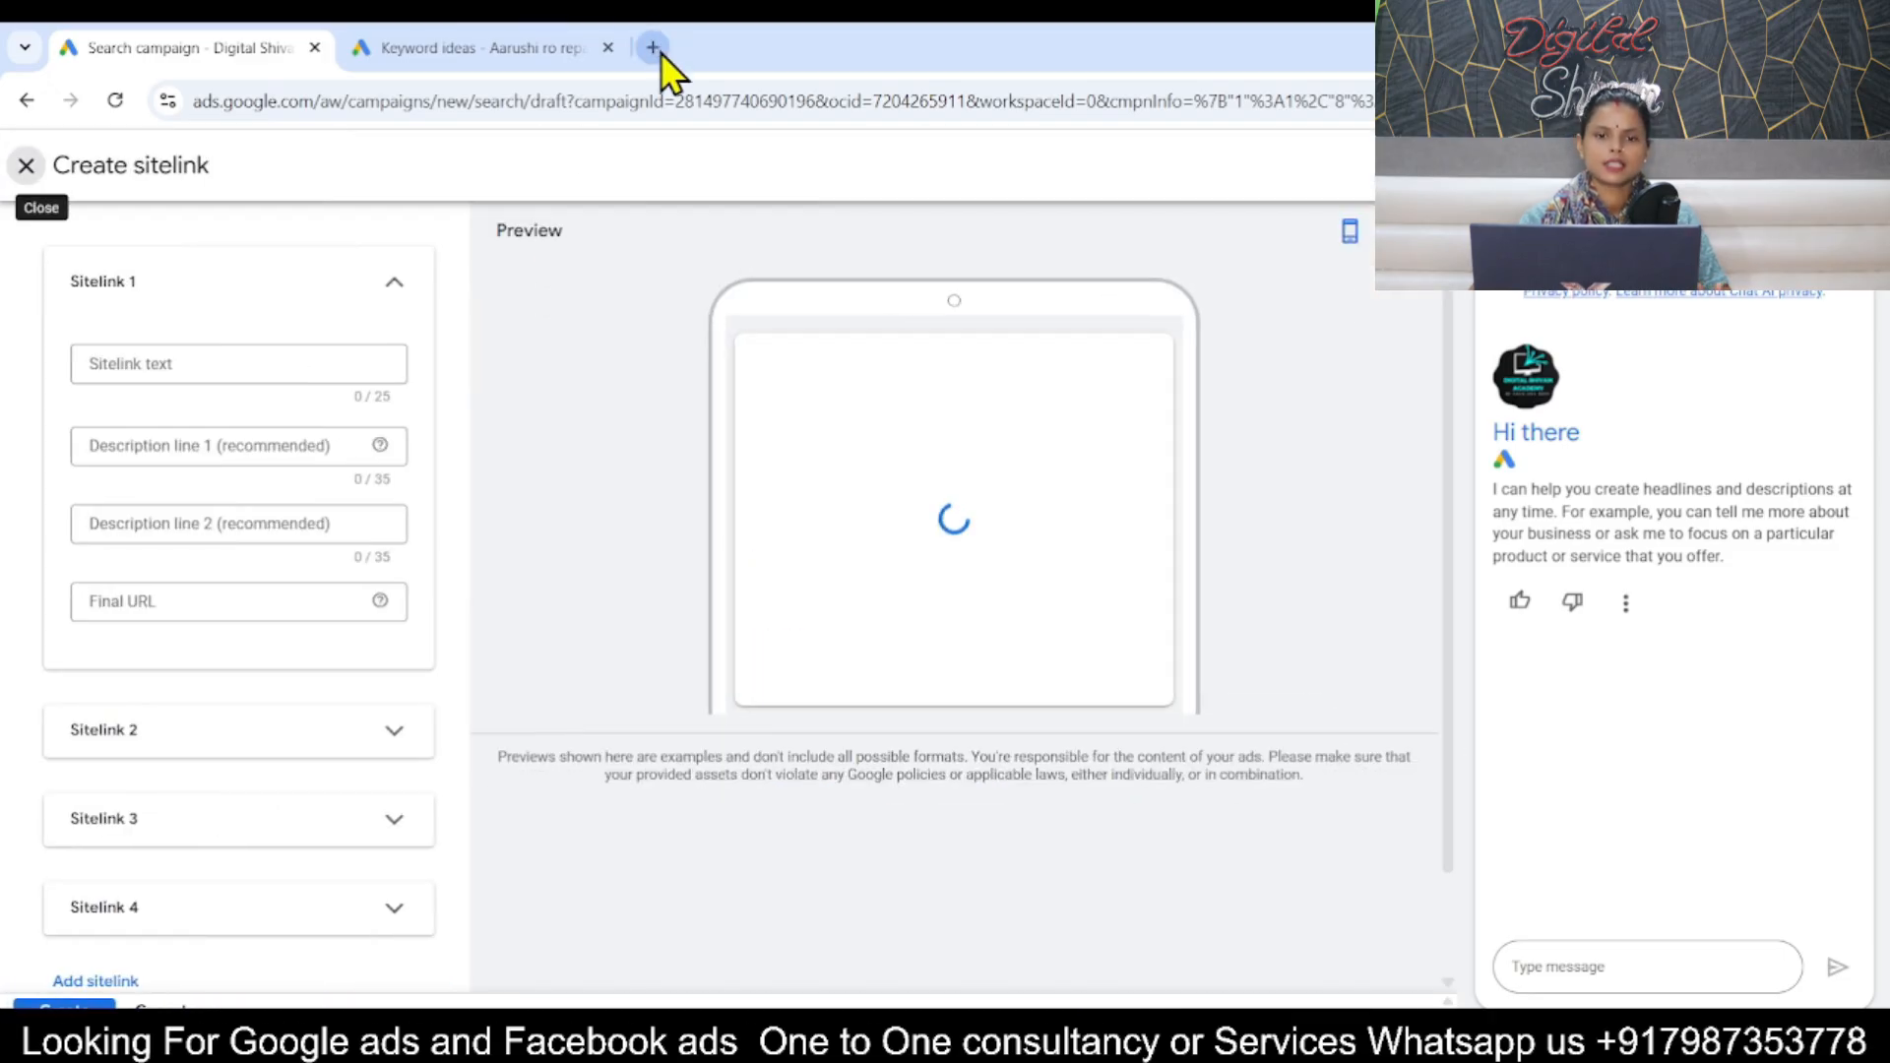
left_click(652, 47)
left_click(641, 515)
type("datiacabbooking.in")
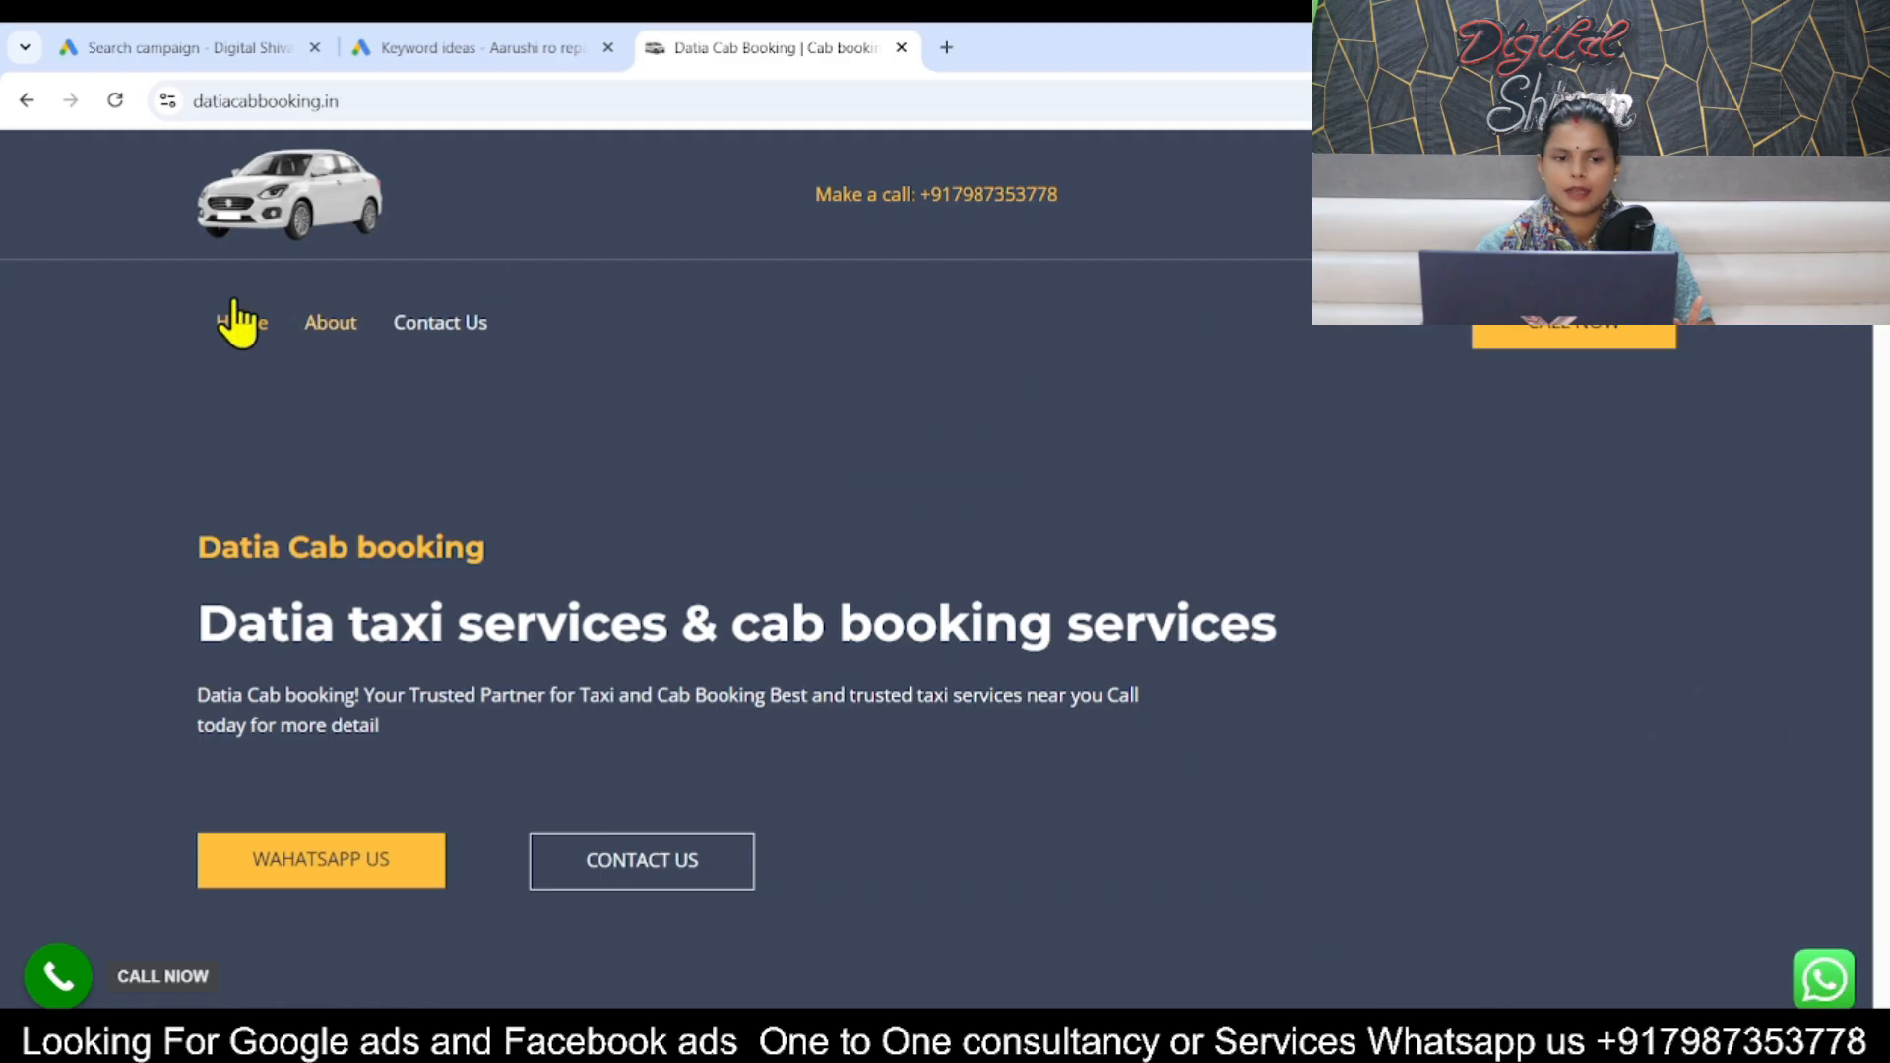
Copy the cab website's home page address and paste it as the final URL of the first sitelink.
left_click_drag(333, 100, 194, 103)
key("ctrl+a")
key("ctrl+c")
left_click(222, 48)
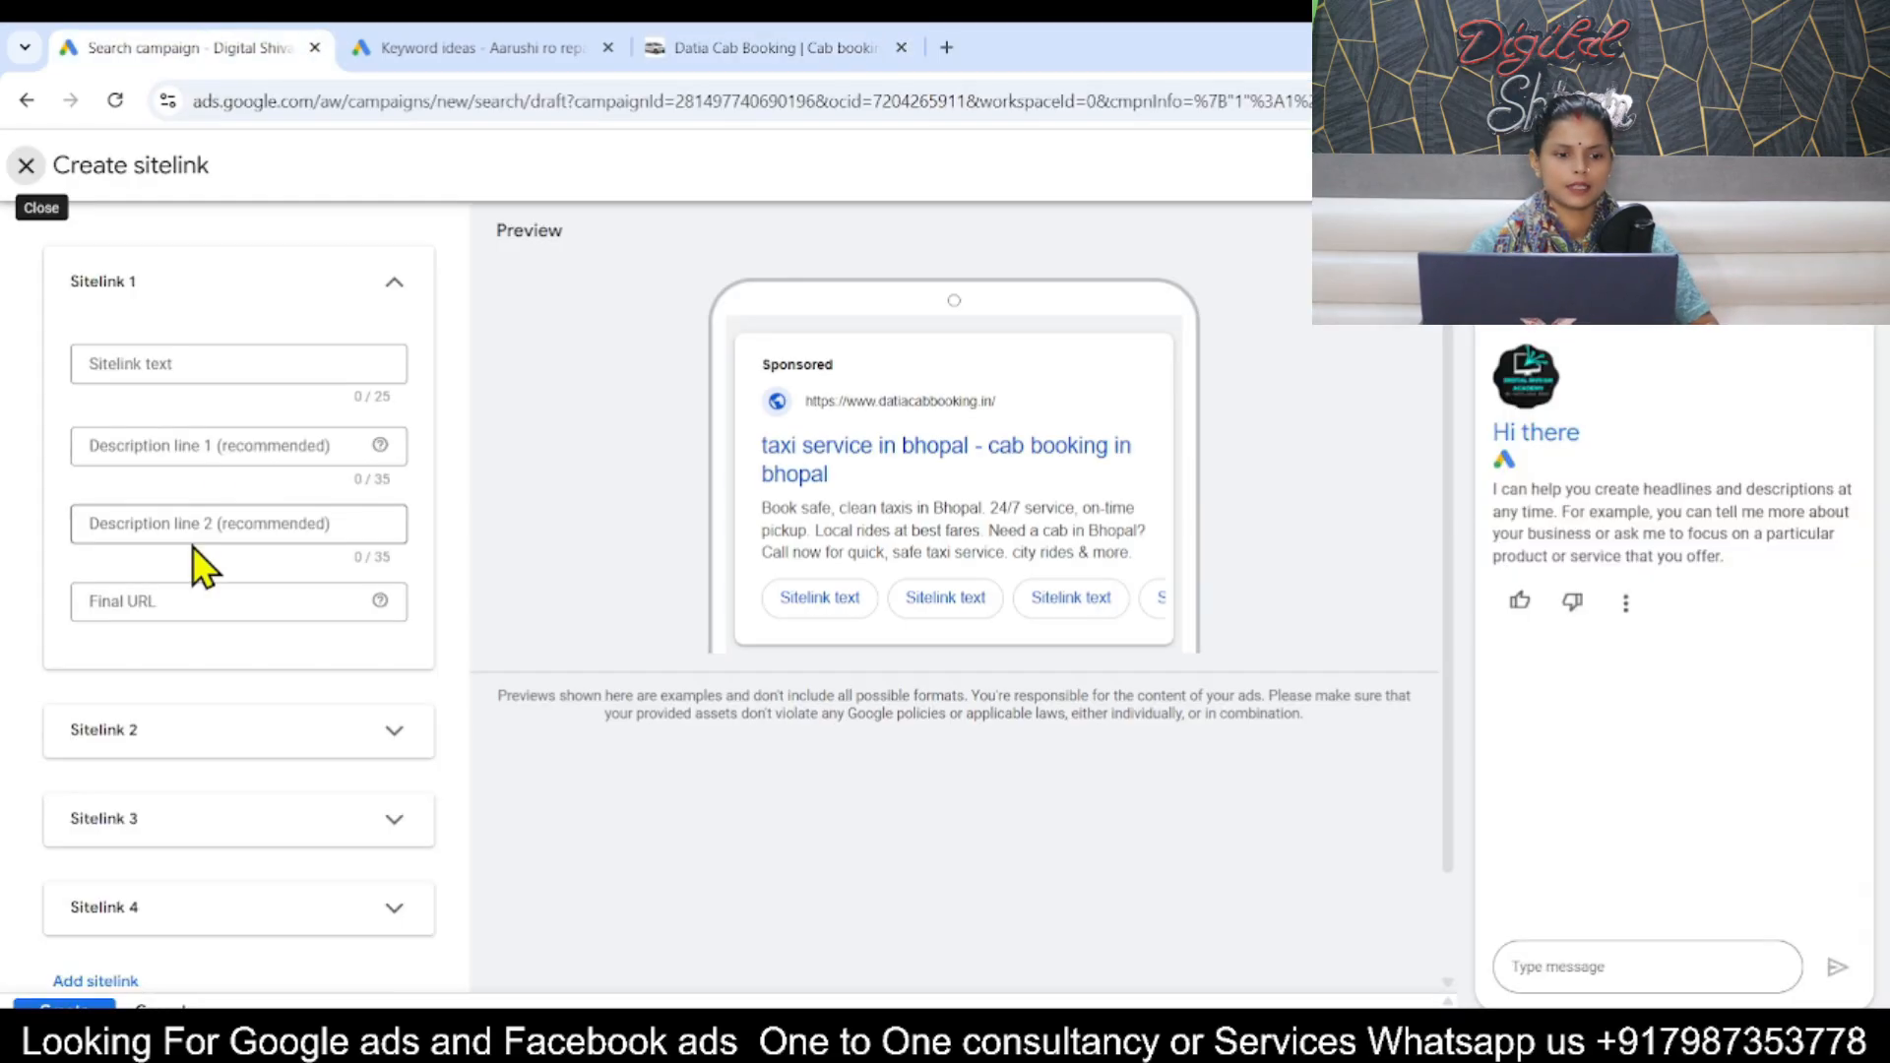
left_click(180, 601)
key("ctrl+v")
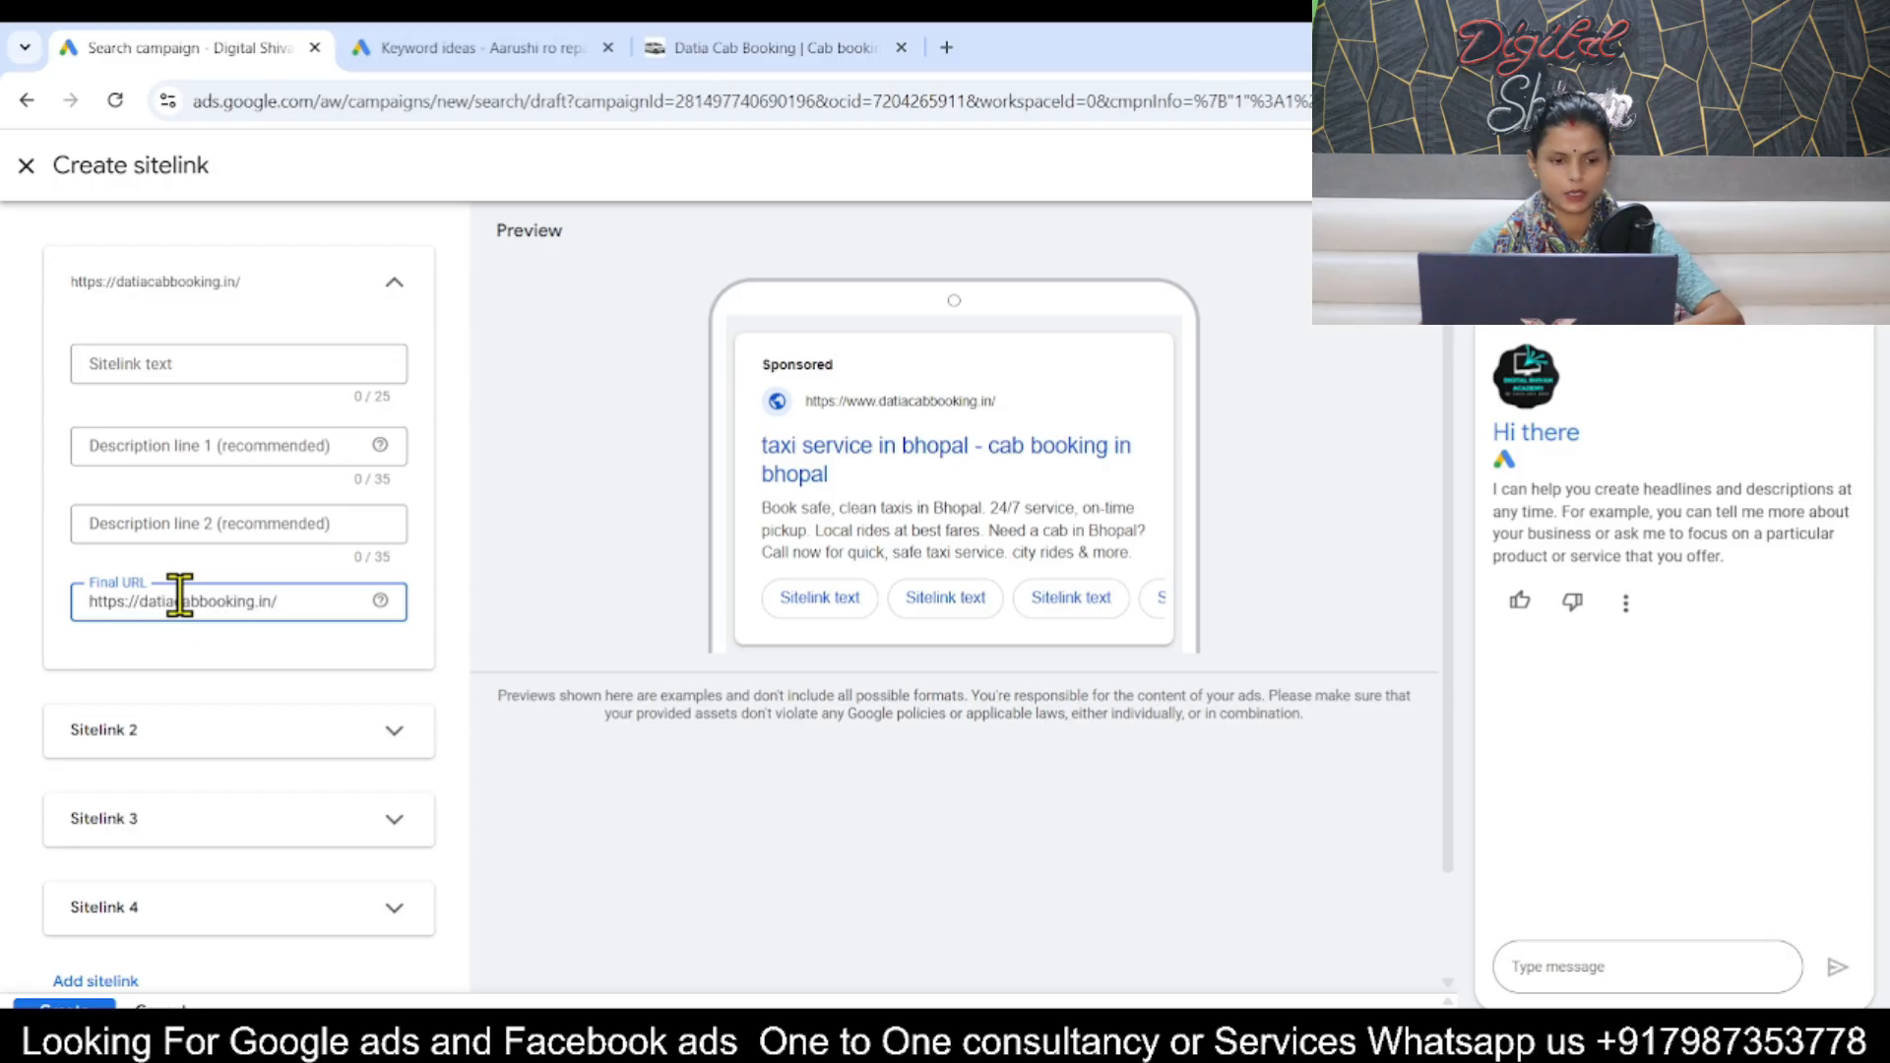
Set the sitelink text to "home" with description lines "Affordable local sightseeing" and "Reliable taxi booking in Bhopal".
left_click(172, 359)
type("homw")
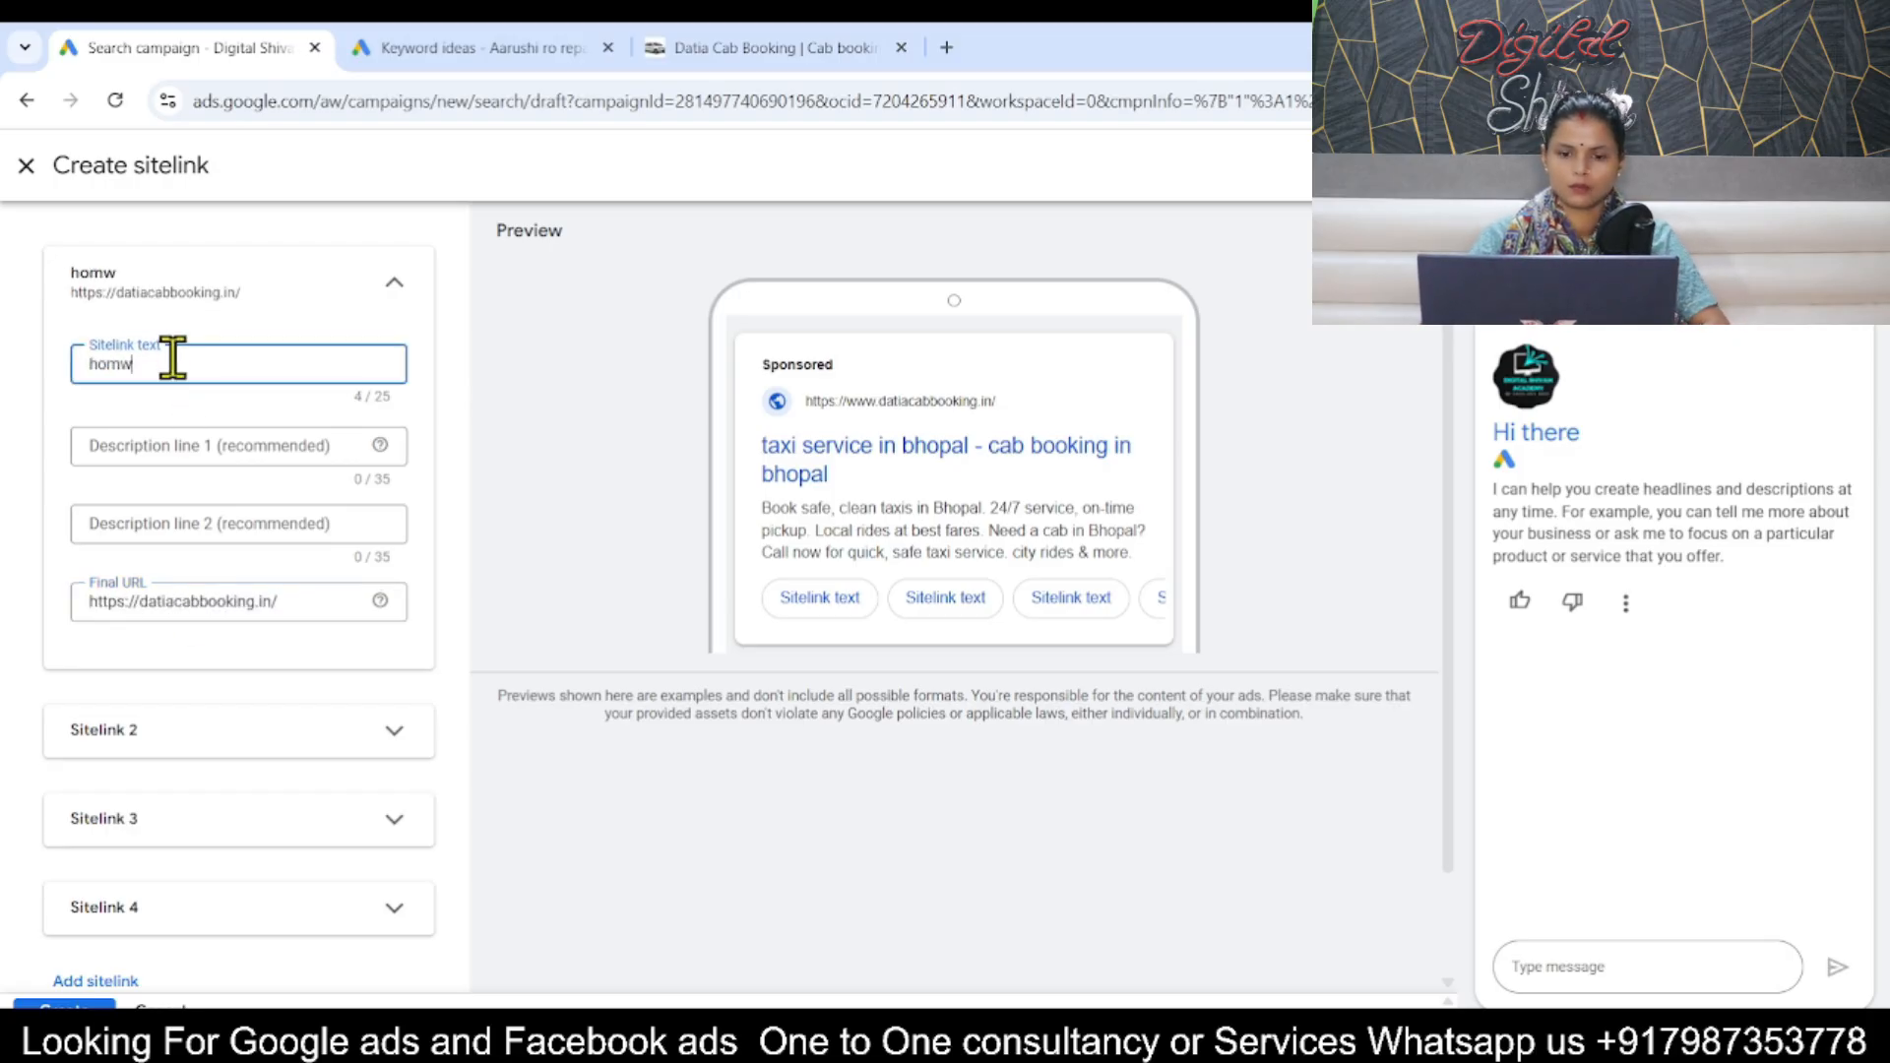
key("BackSpace")
type("e")
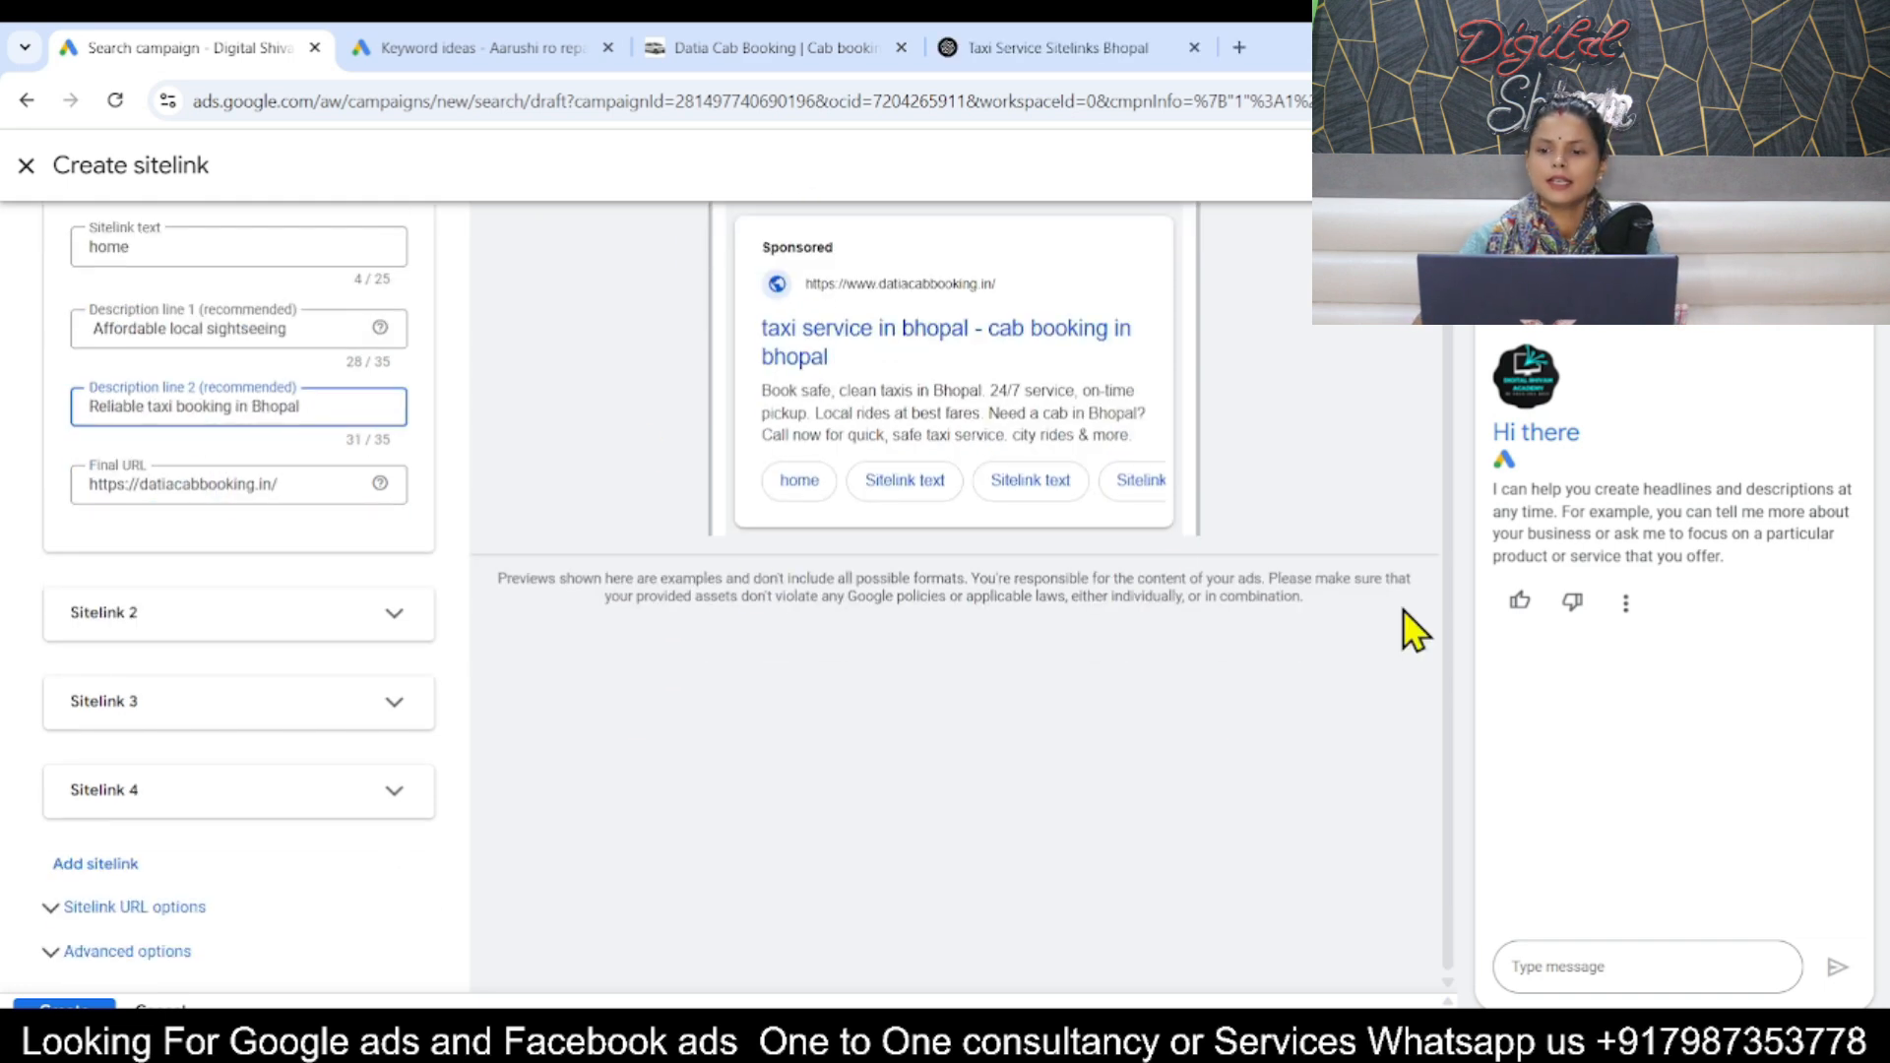
left_click_drag(1447, 629, 1449, 528)
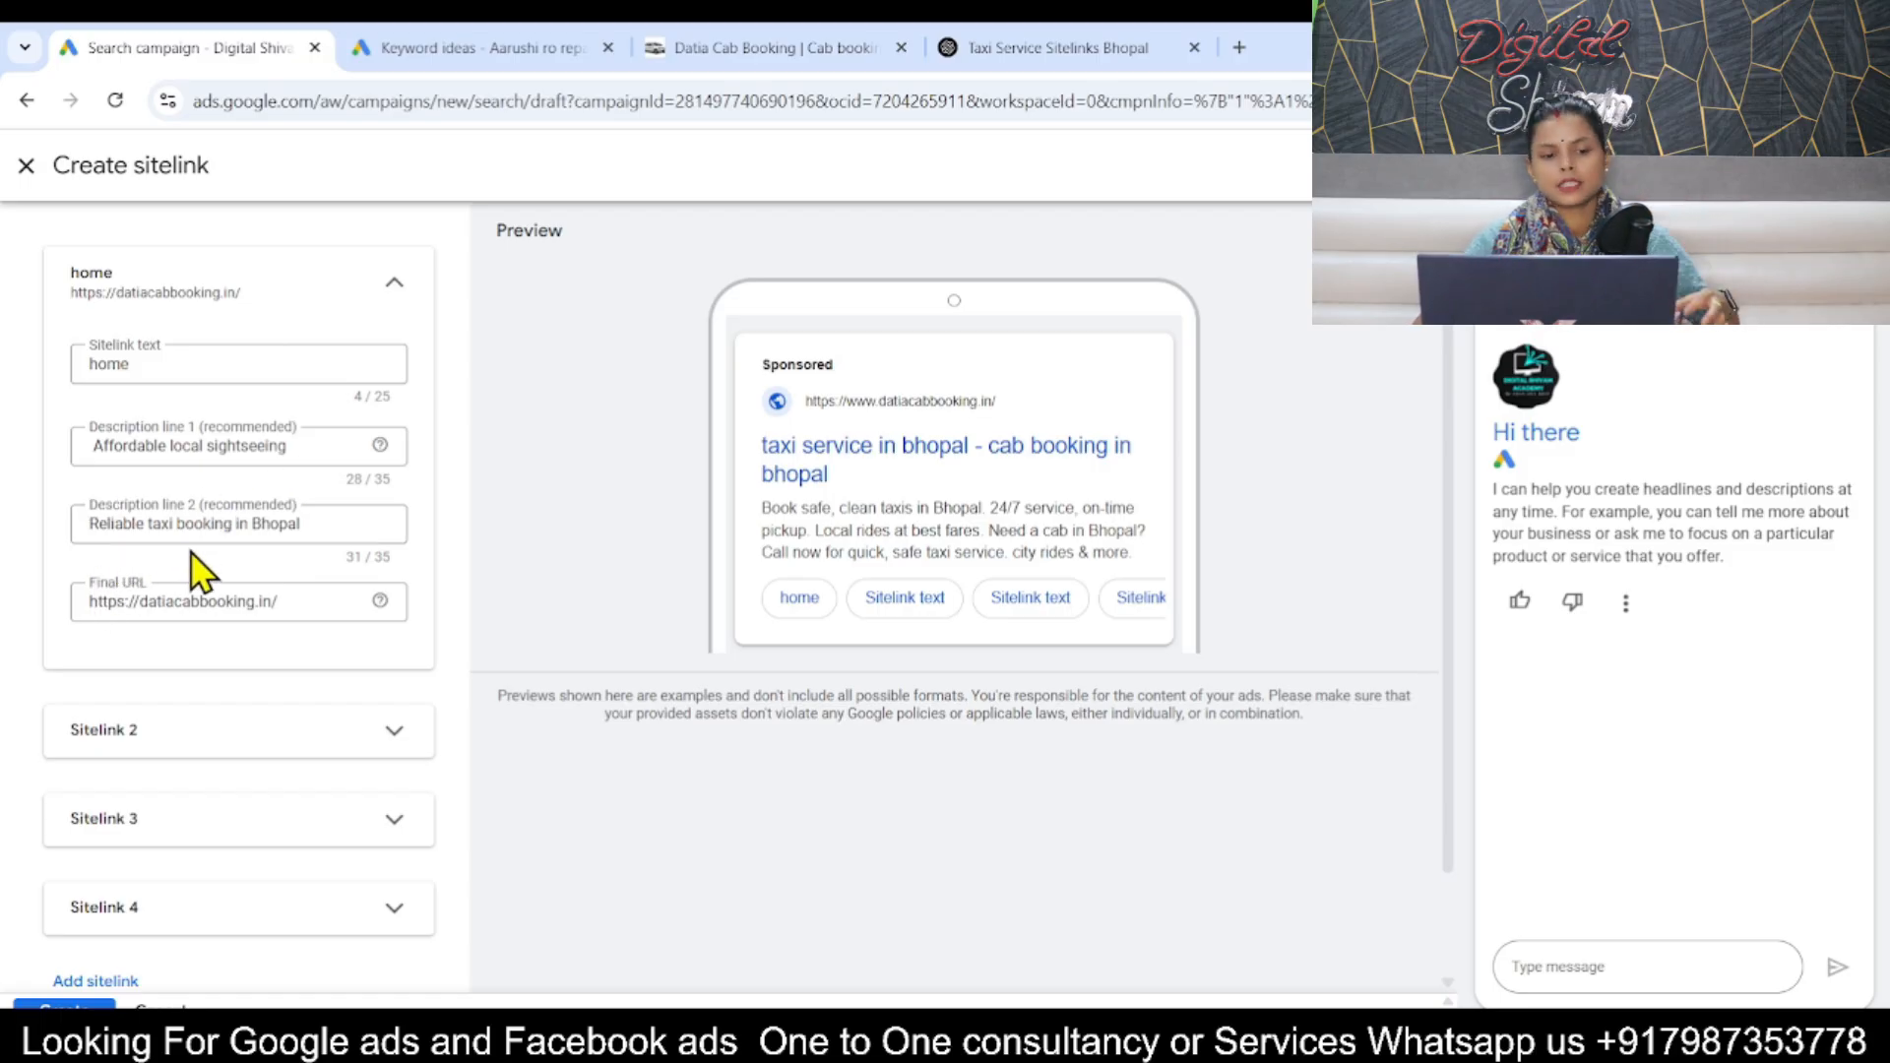
Check the cab website's About and Contact Us pages as further sitelink targets, and return to the sitelink form.
left_click(806, 43)
left_click(307, 323)
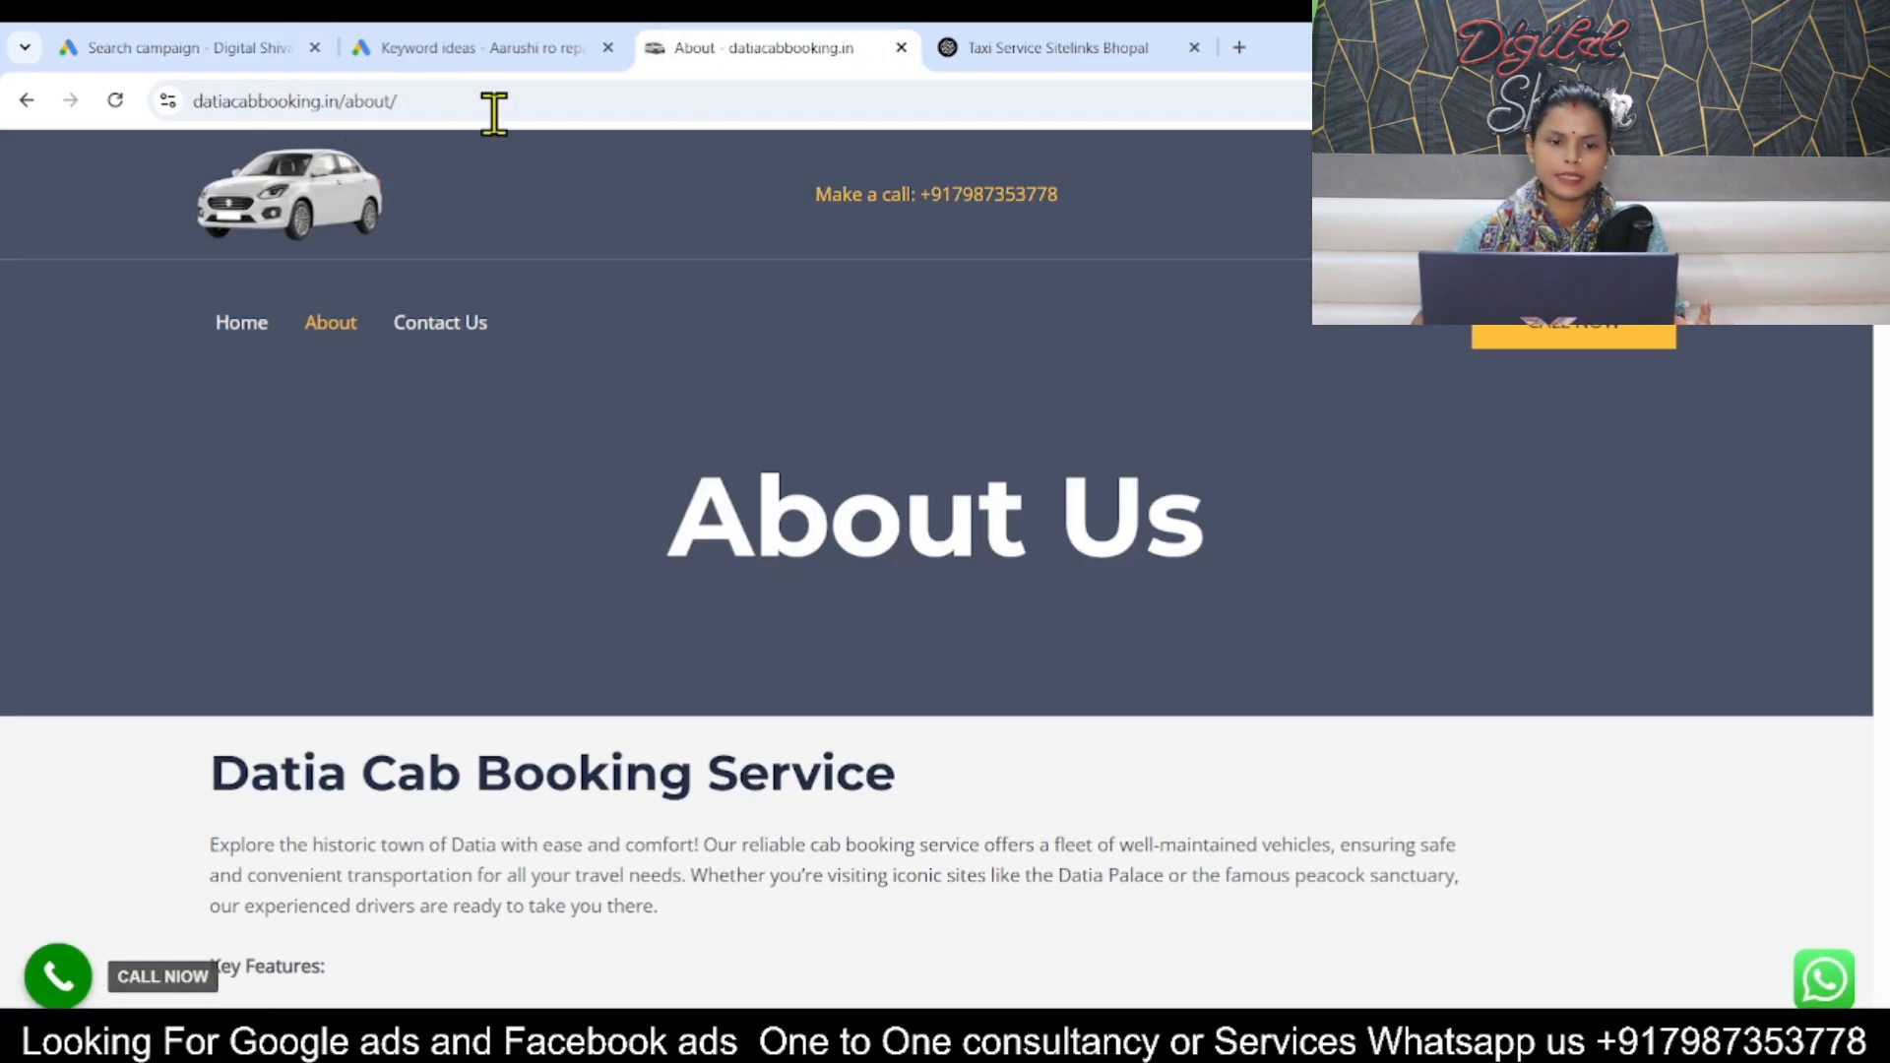
left_click(455, 330)
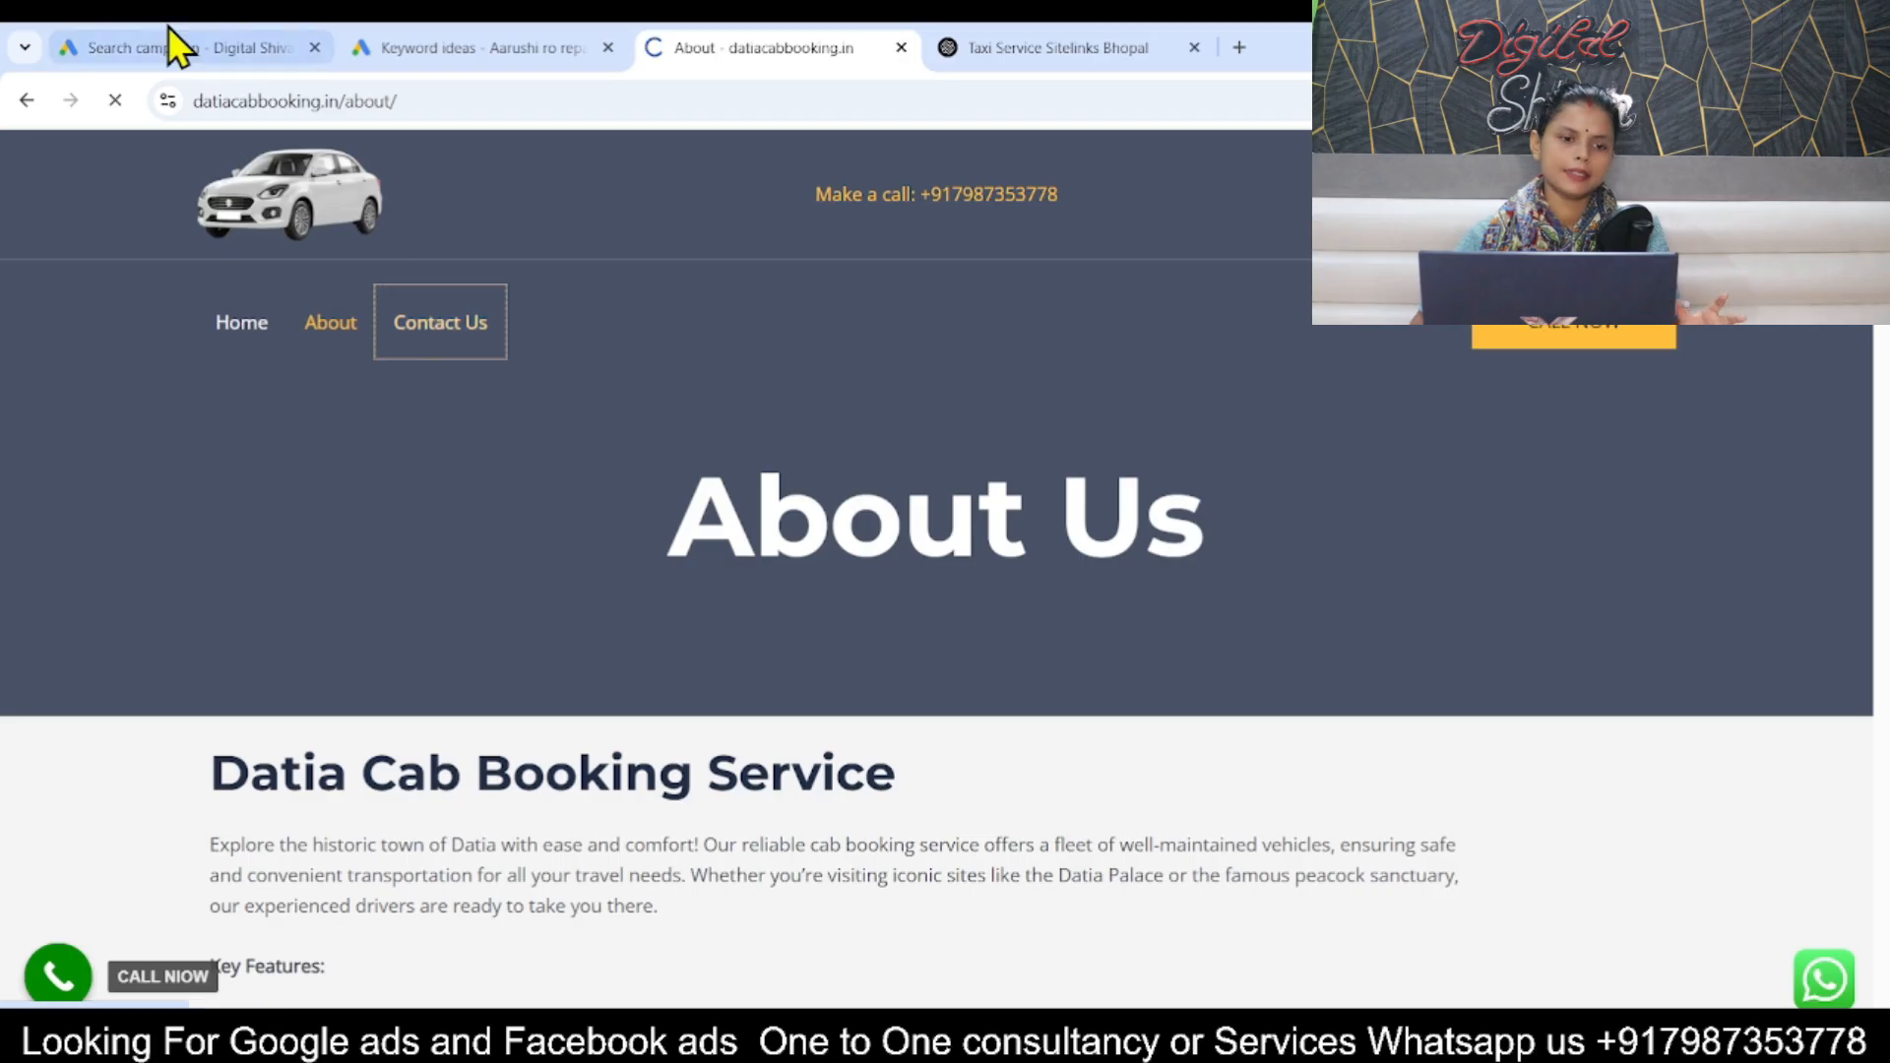
left_click(168, 45)
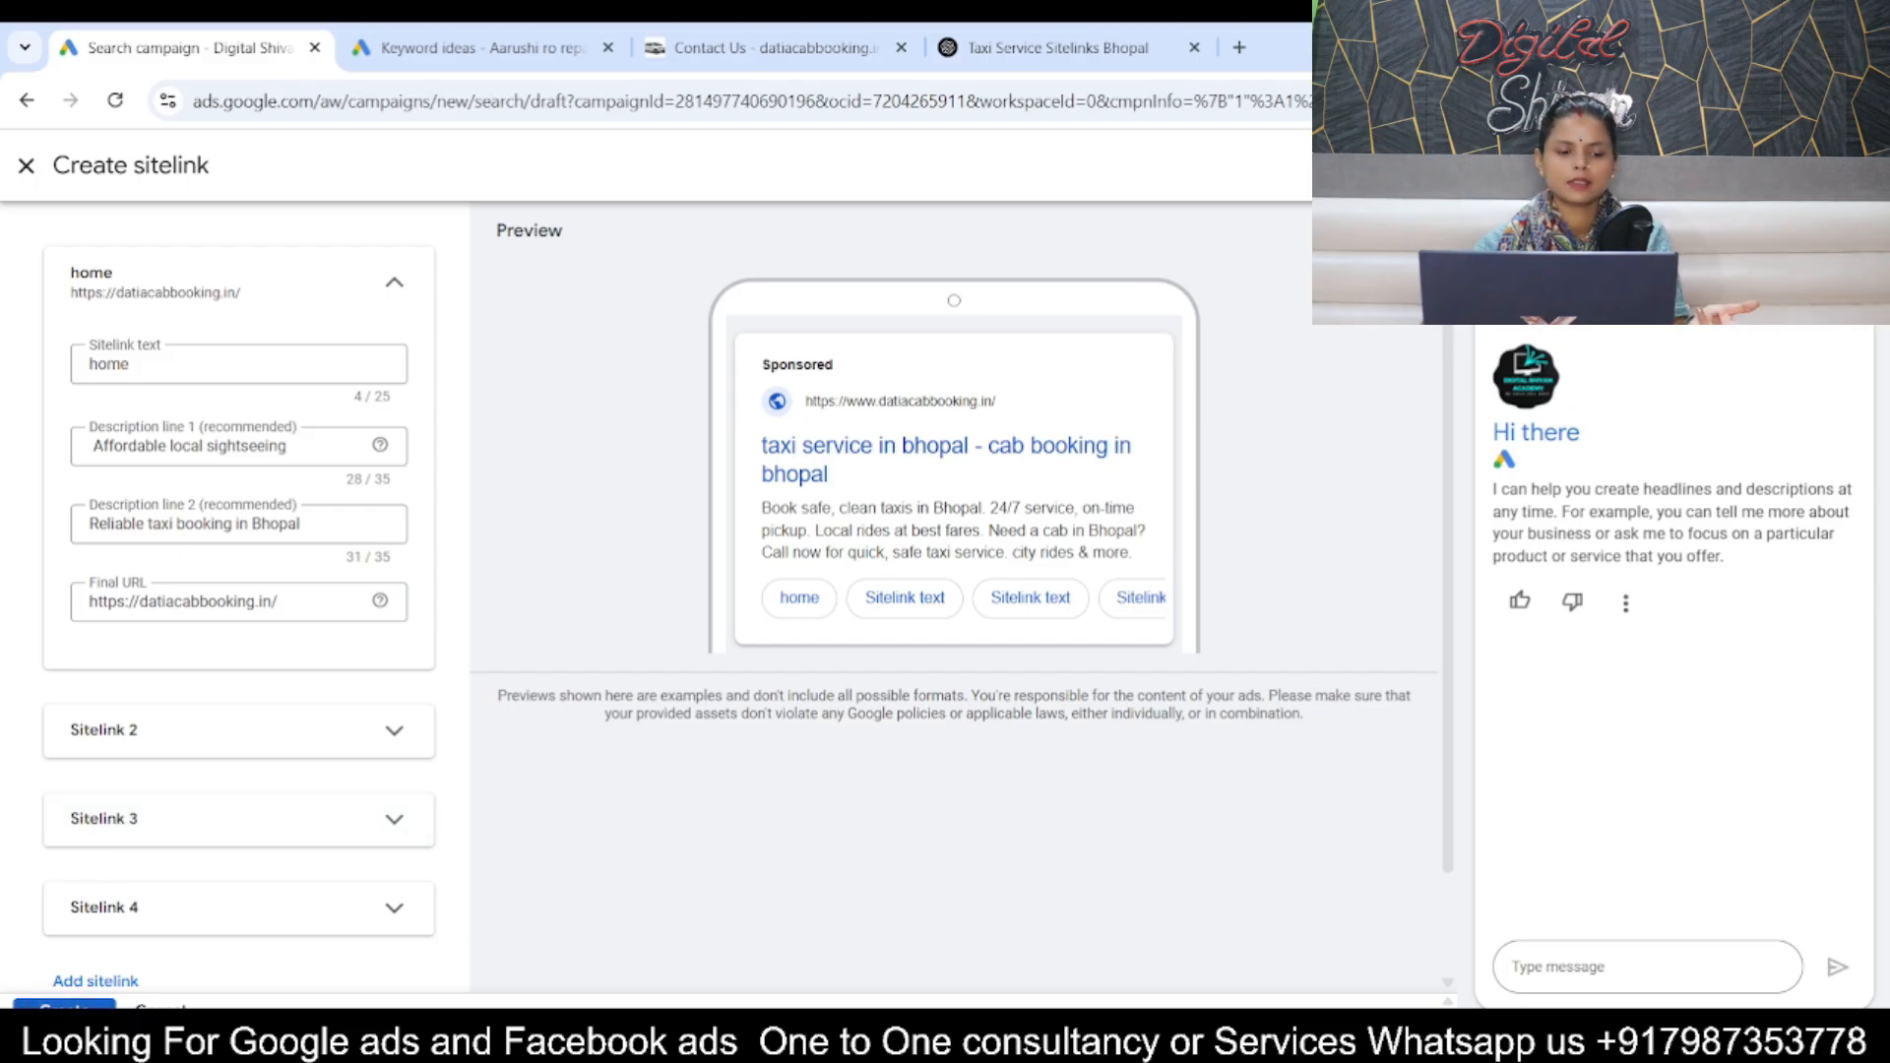
Save the home sitelink and select the existing callouts "Call now", "Best Customer reviews" and "Best in city" for the campaign.
left_click(64, 1005)
scroll(410, 787, "down", 3)
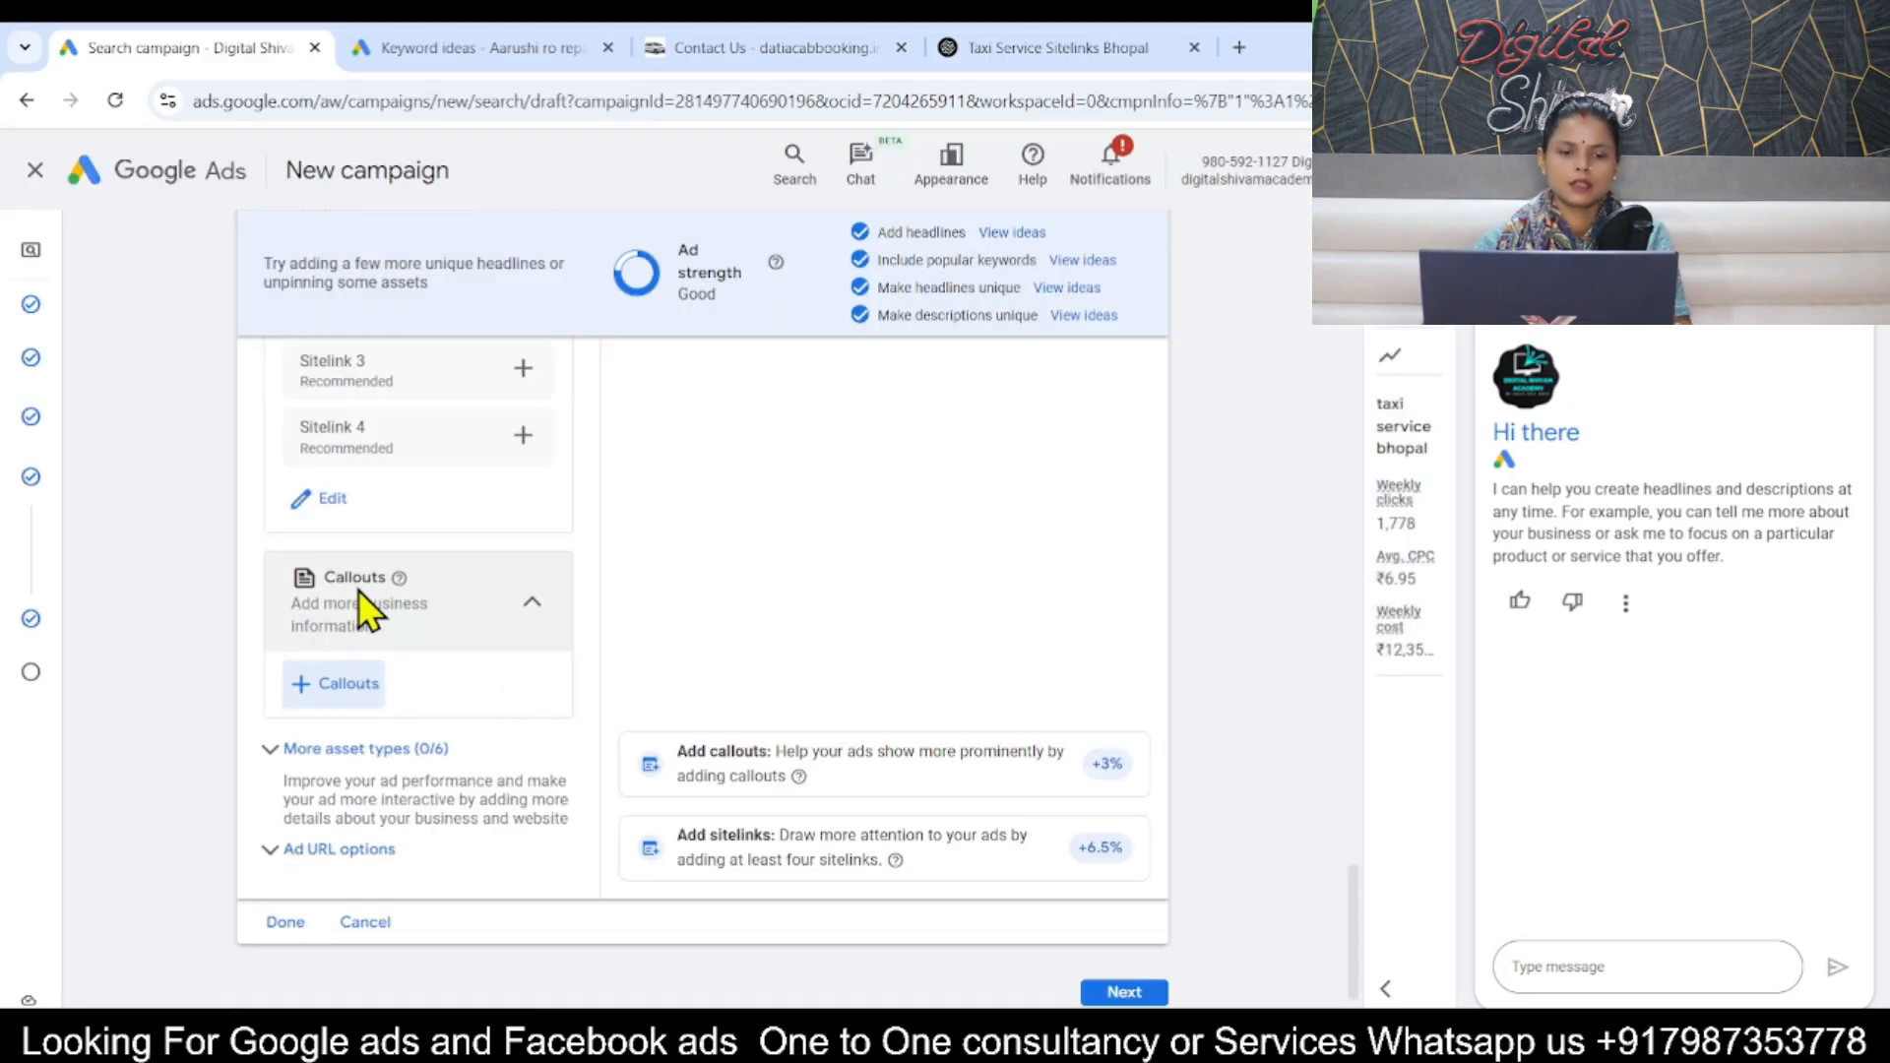
left_click(346, 689)
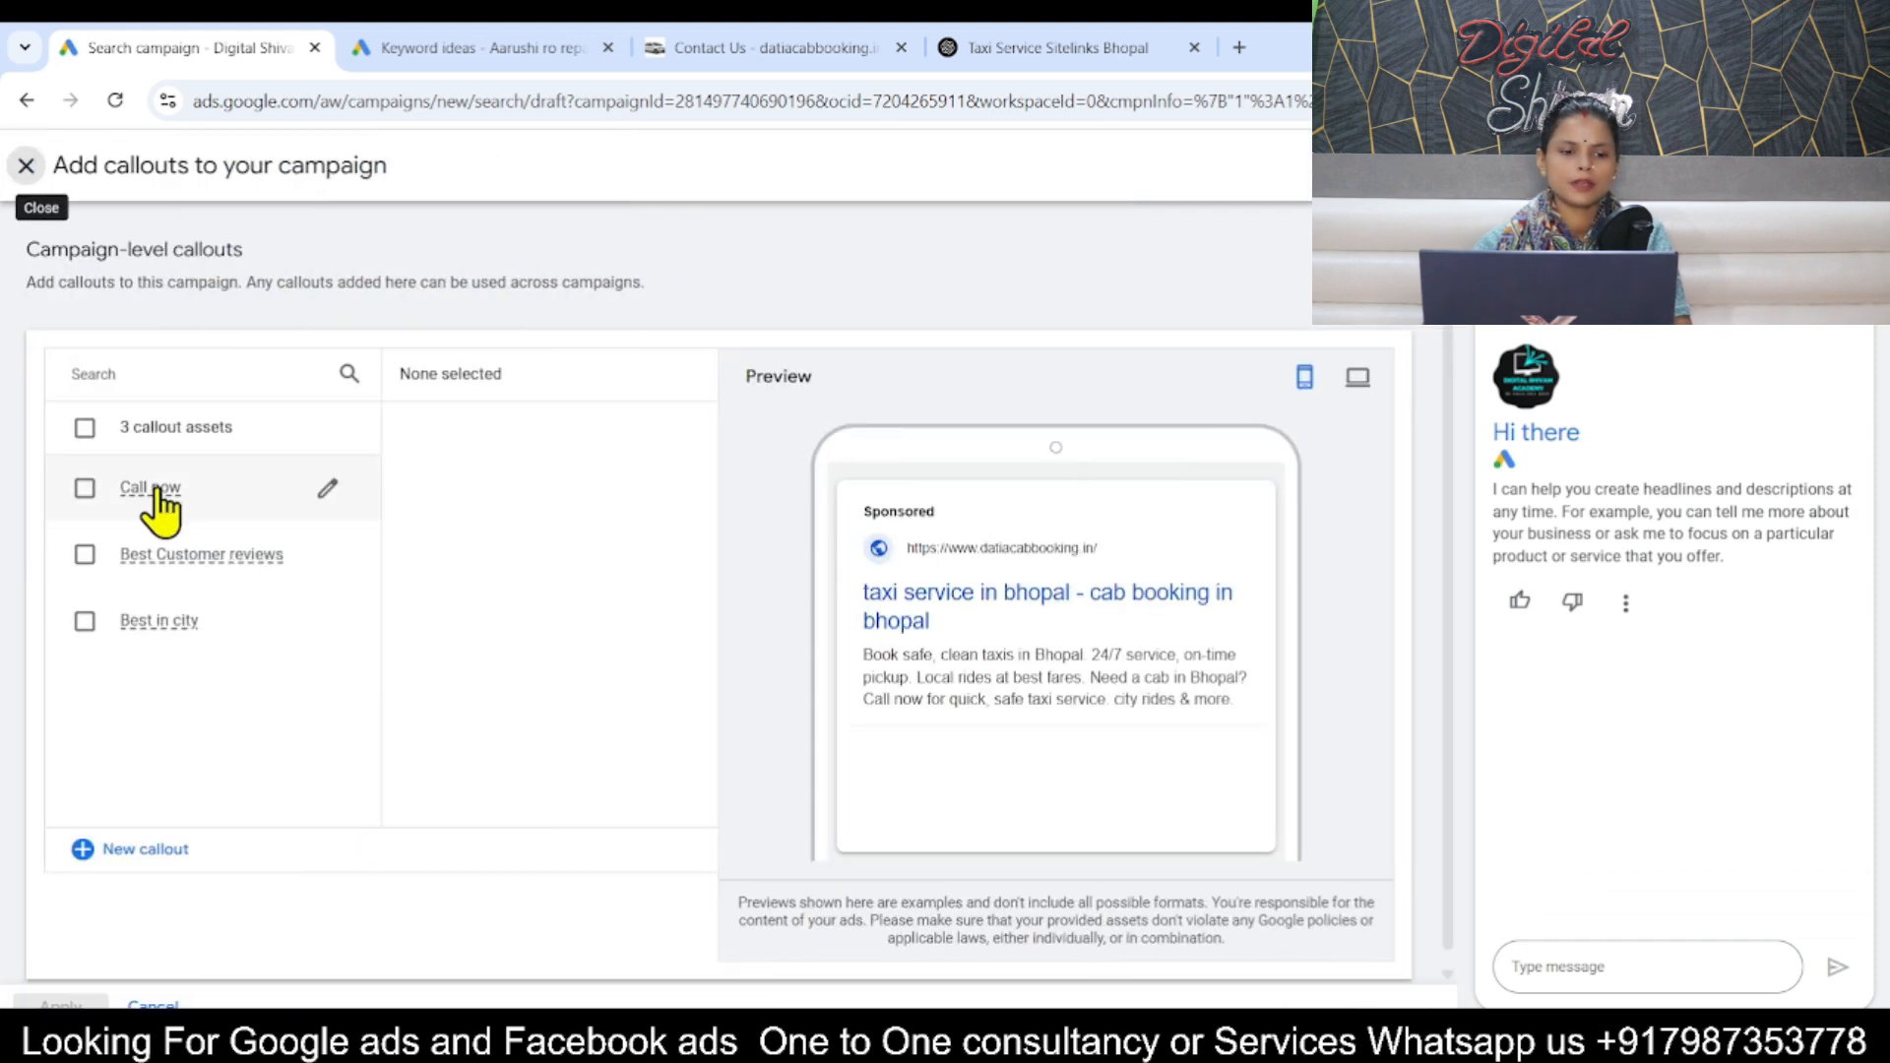
left_click(85, 490)
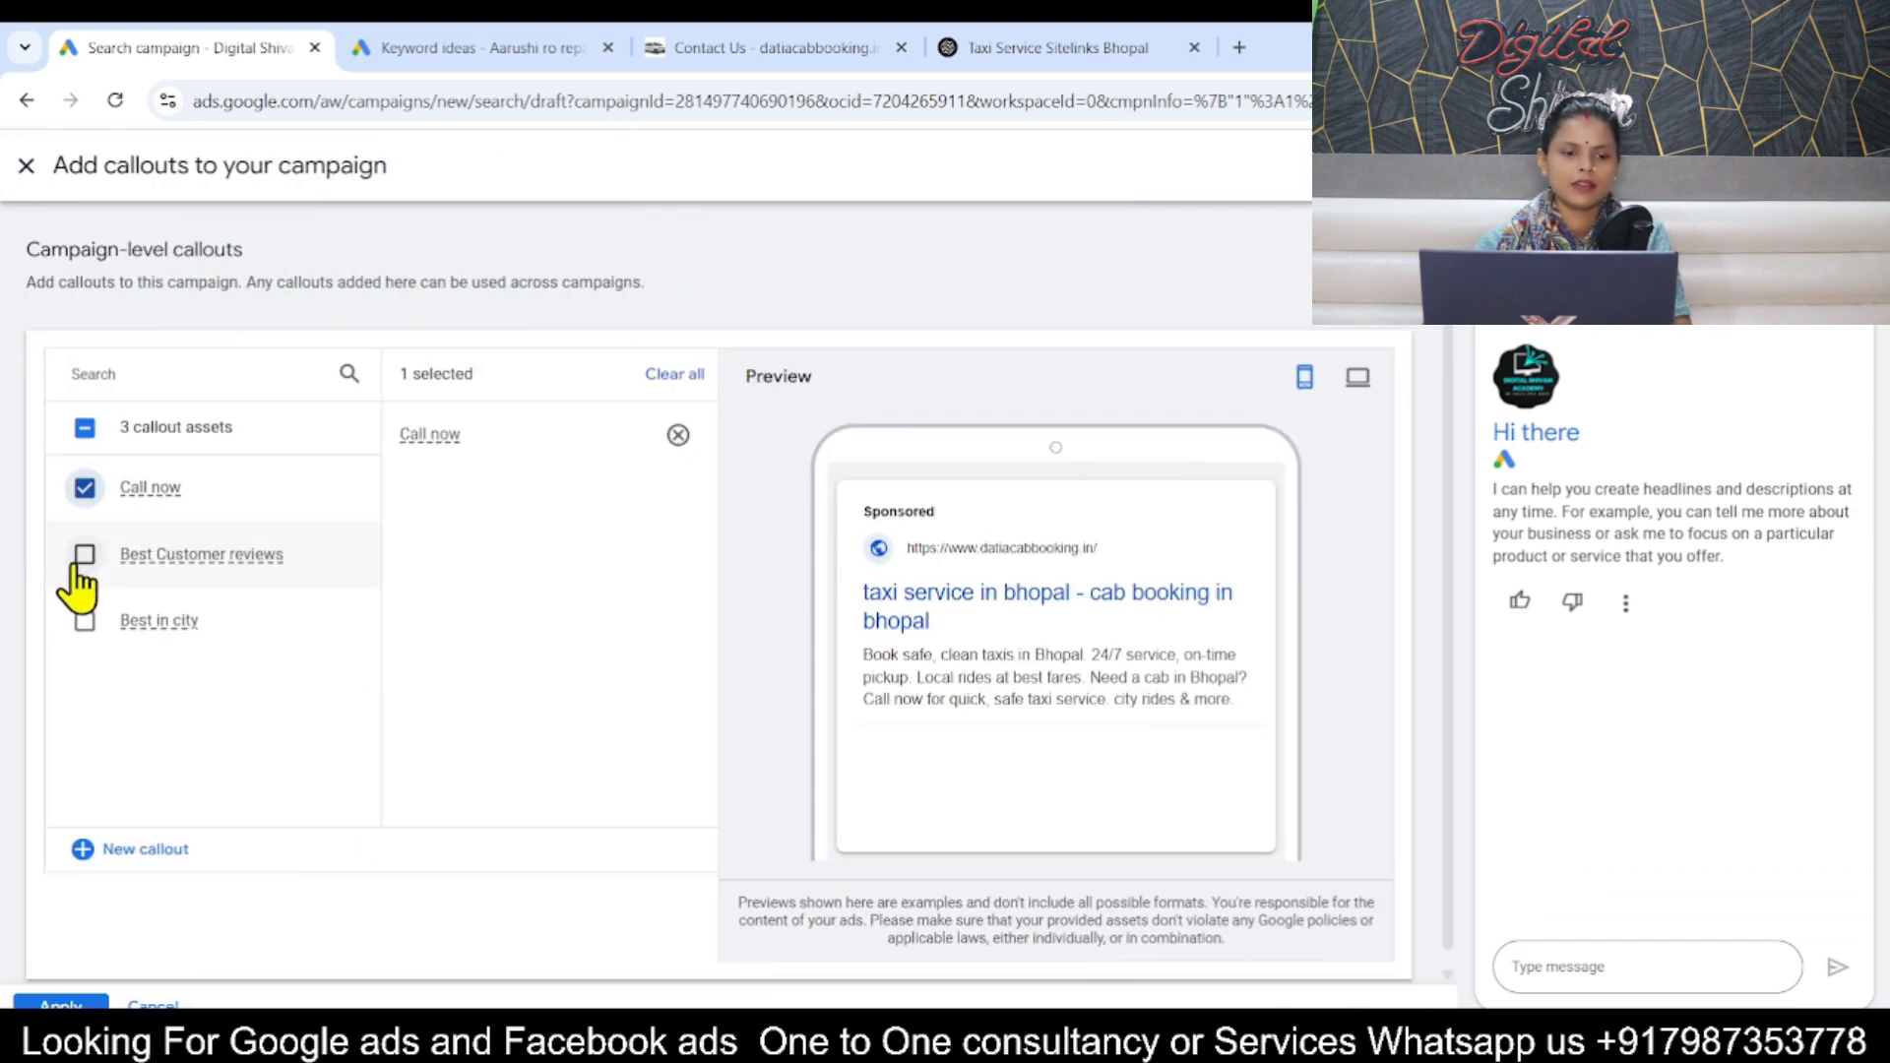
left_click(75, 563)
left_click(81, 618)
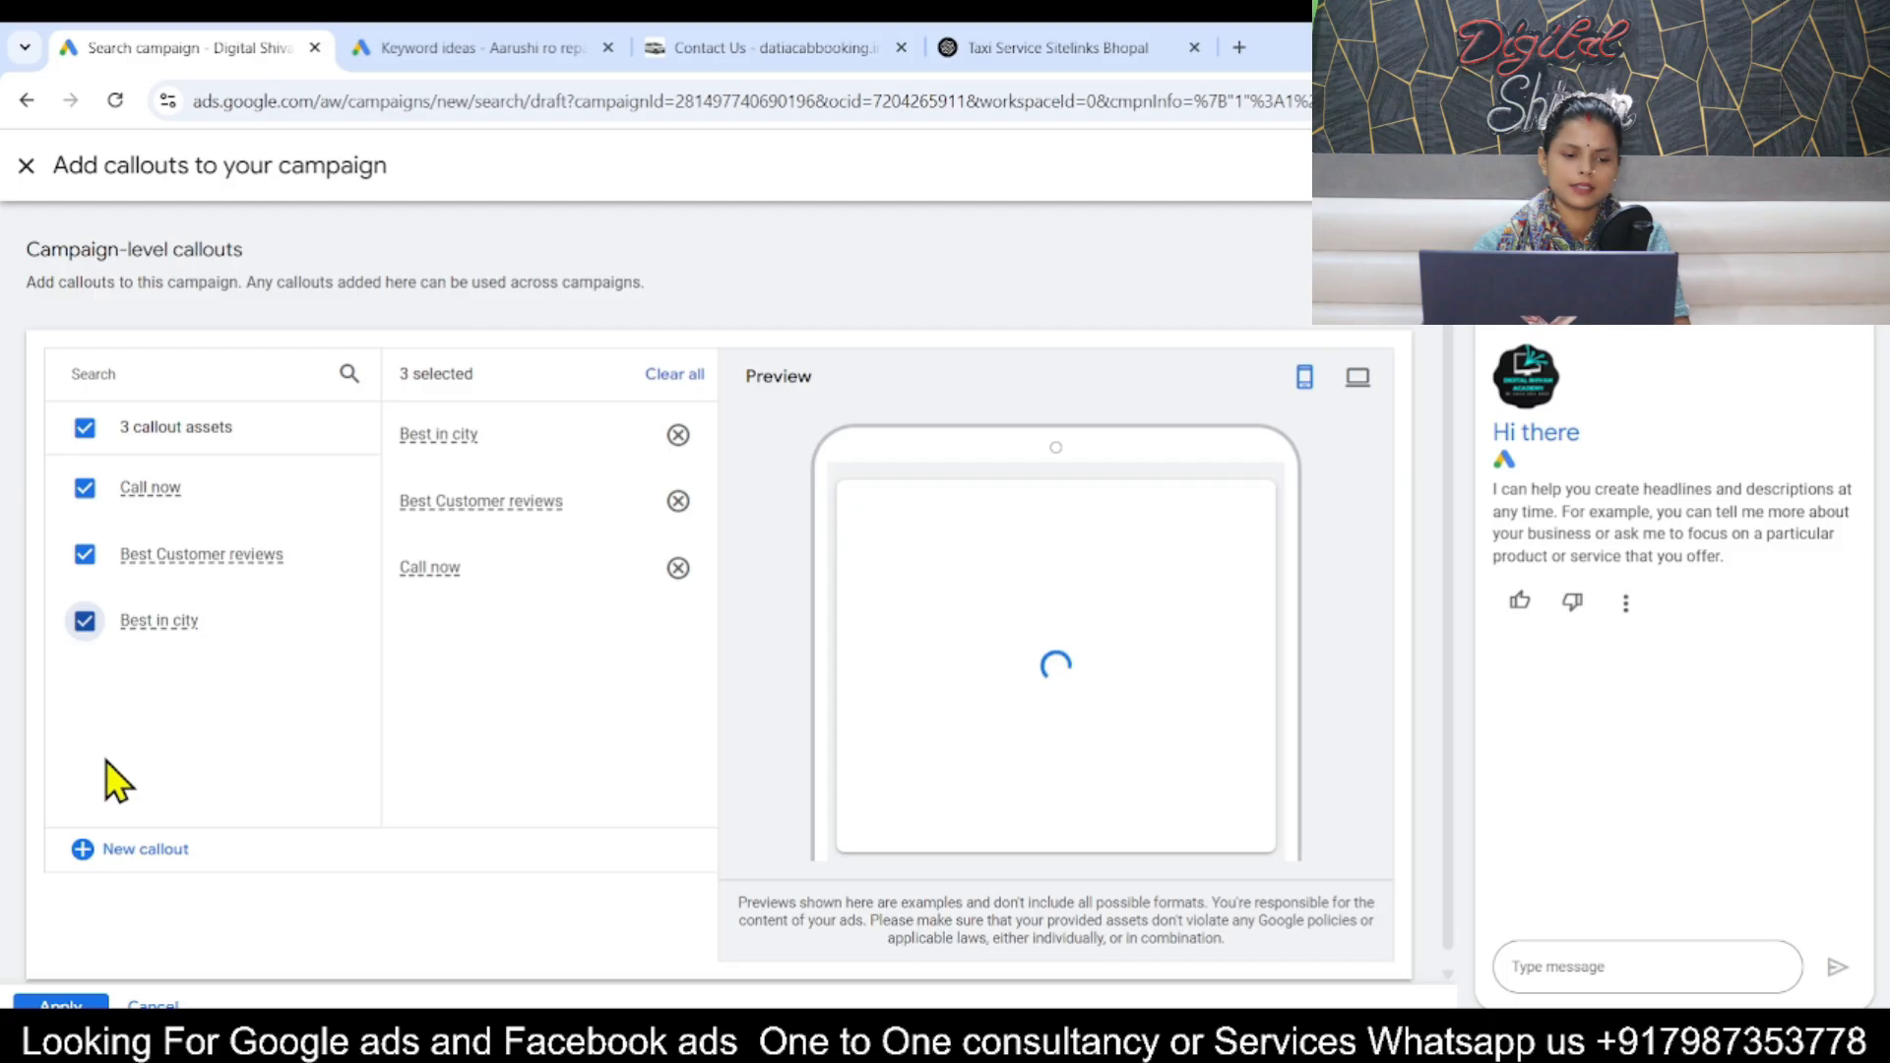
Create a new callout with the text "festive offers" and apply the selected callouts to the campaign.
left_click(102, 852)
left_click(204, 421)
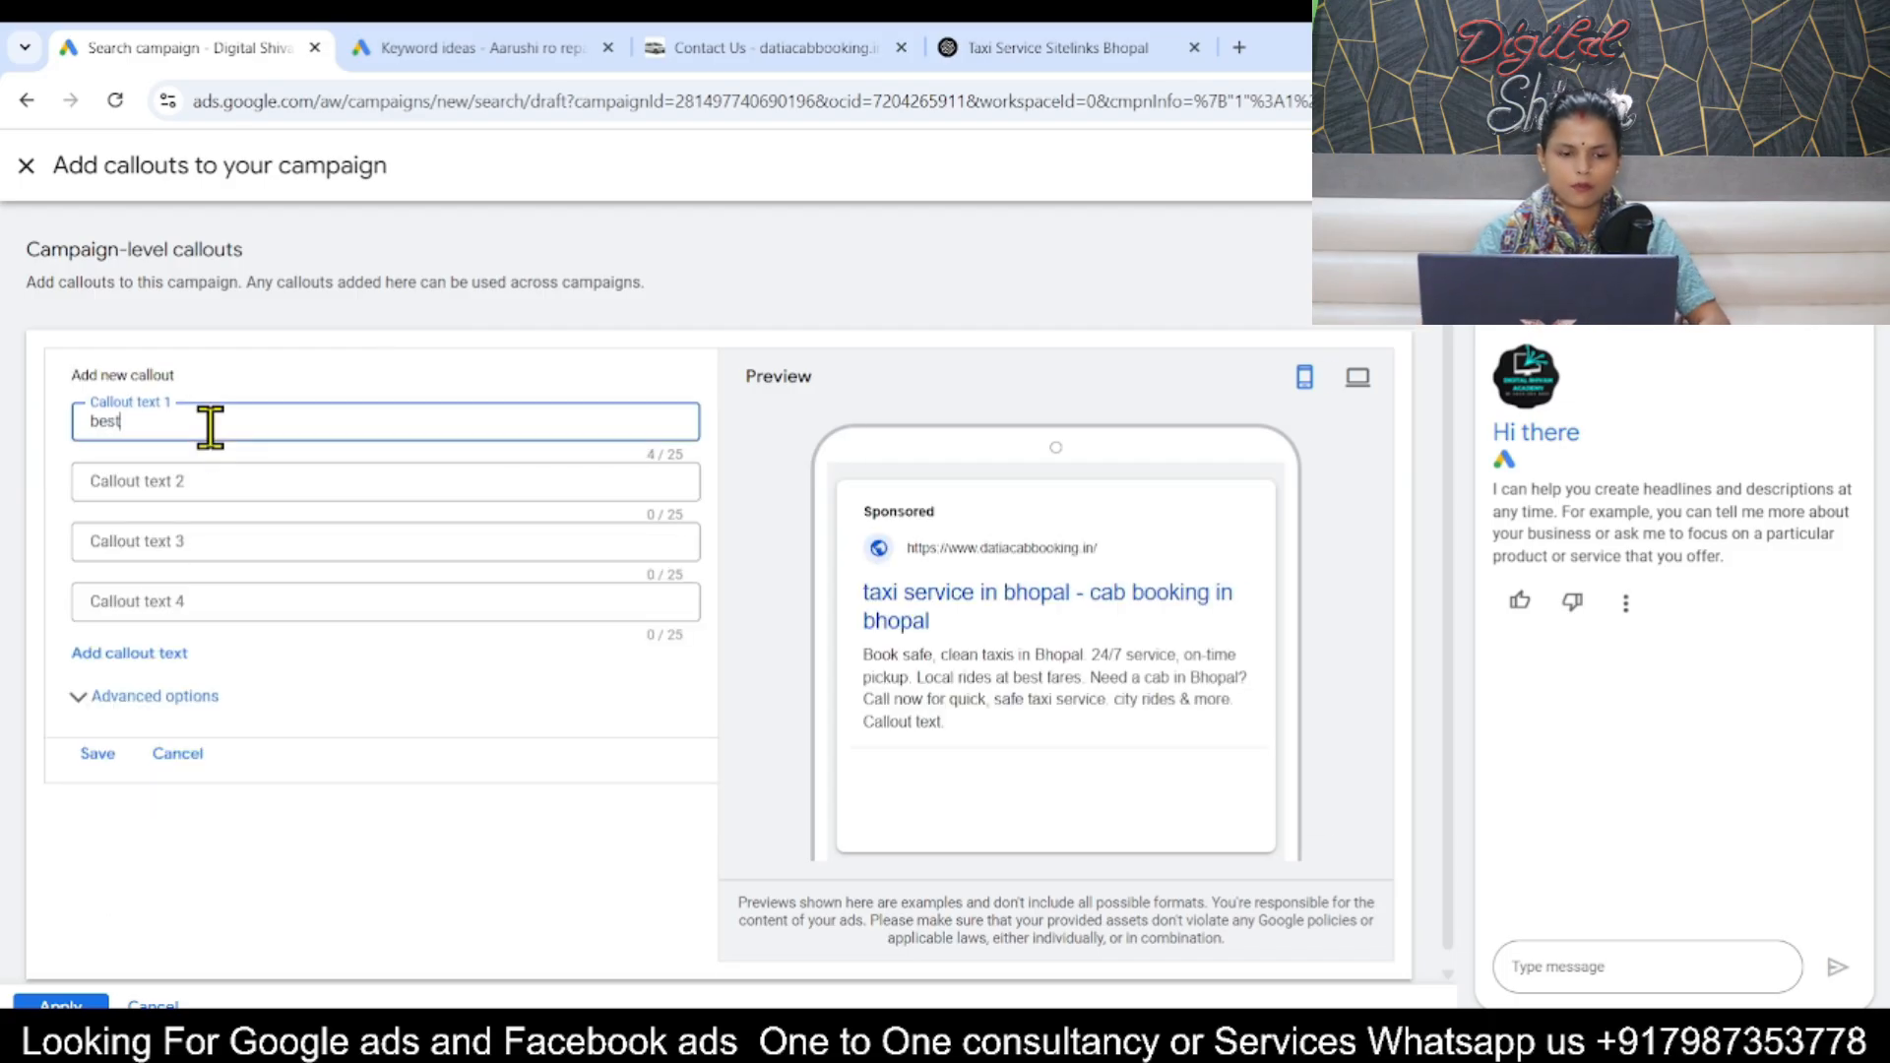
key("BackSpace")
key("BackSpace")
key("BackSpace")
type("festivc")
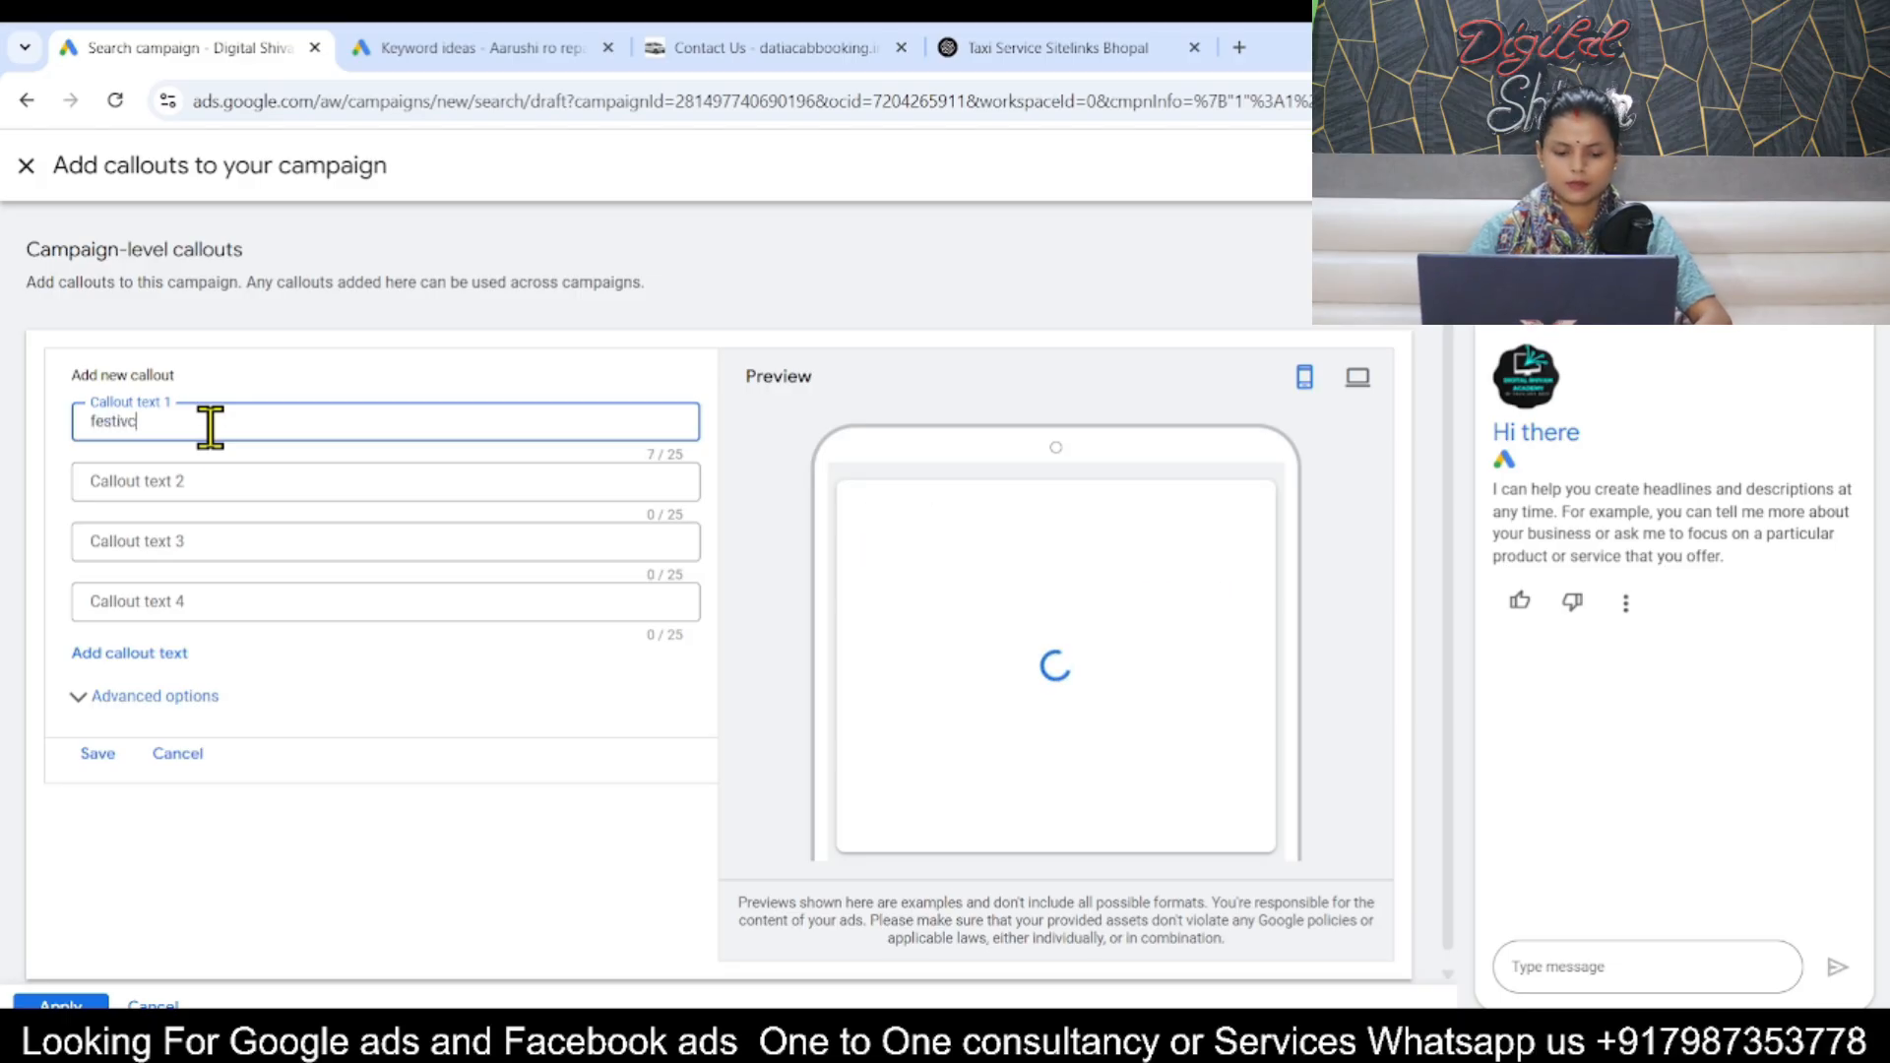
key("BackSpace")
type("e offers")
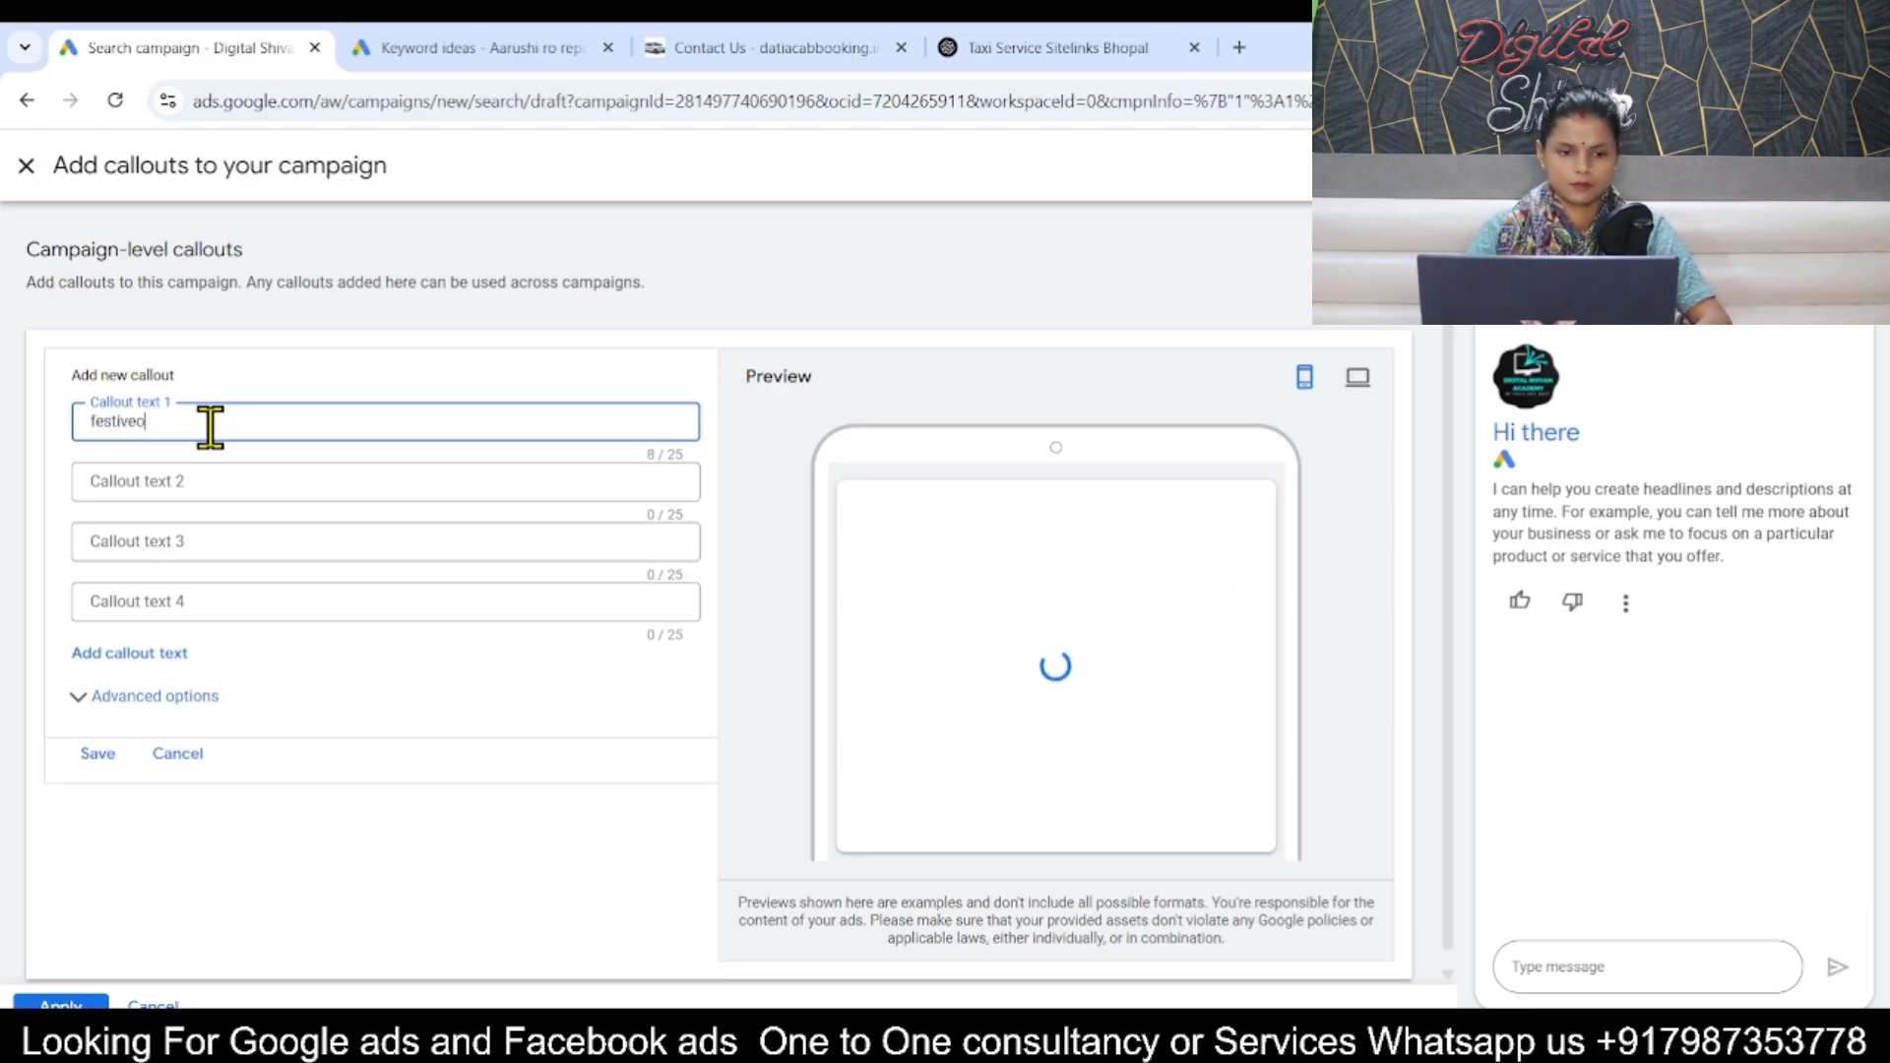
left_click(98, 763)
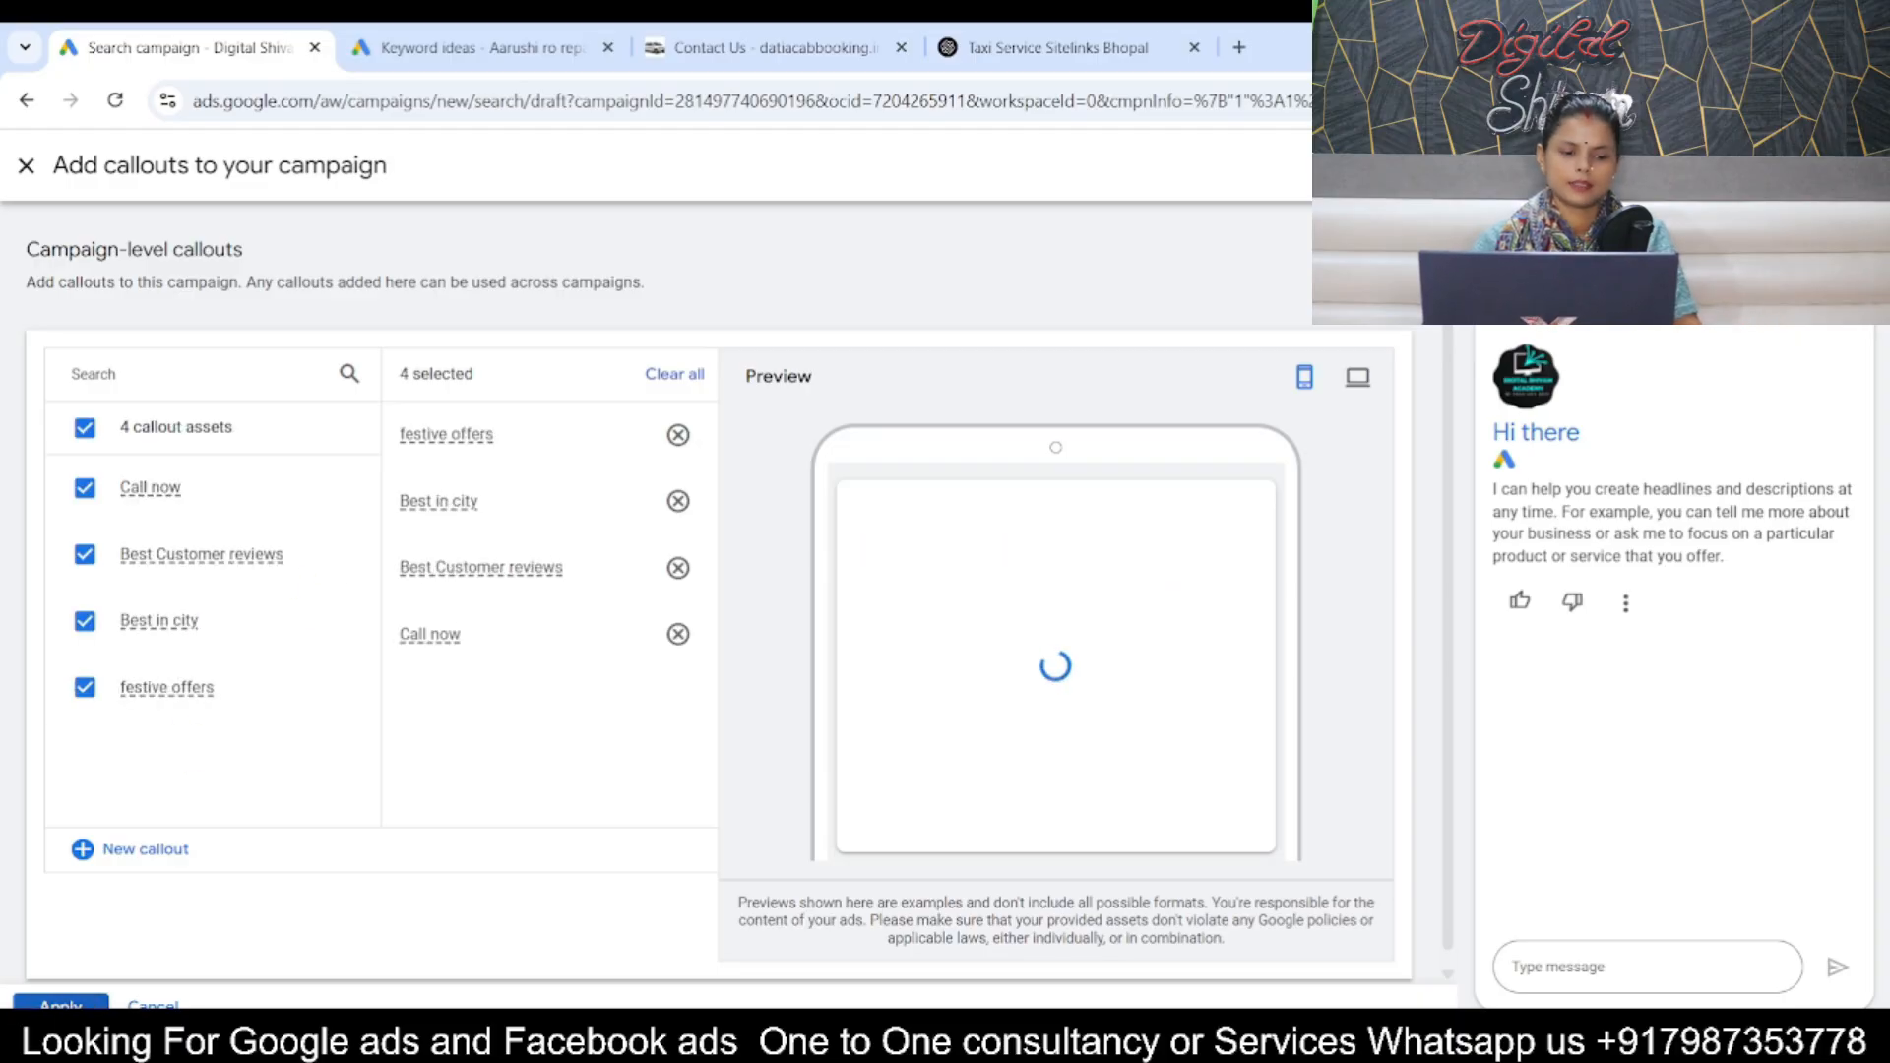
left_click(61, 1004)
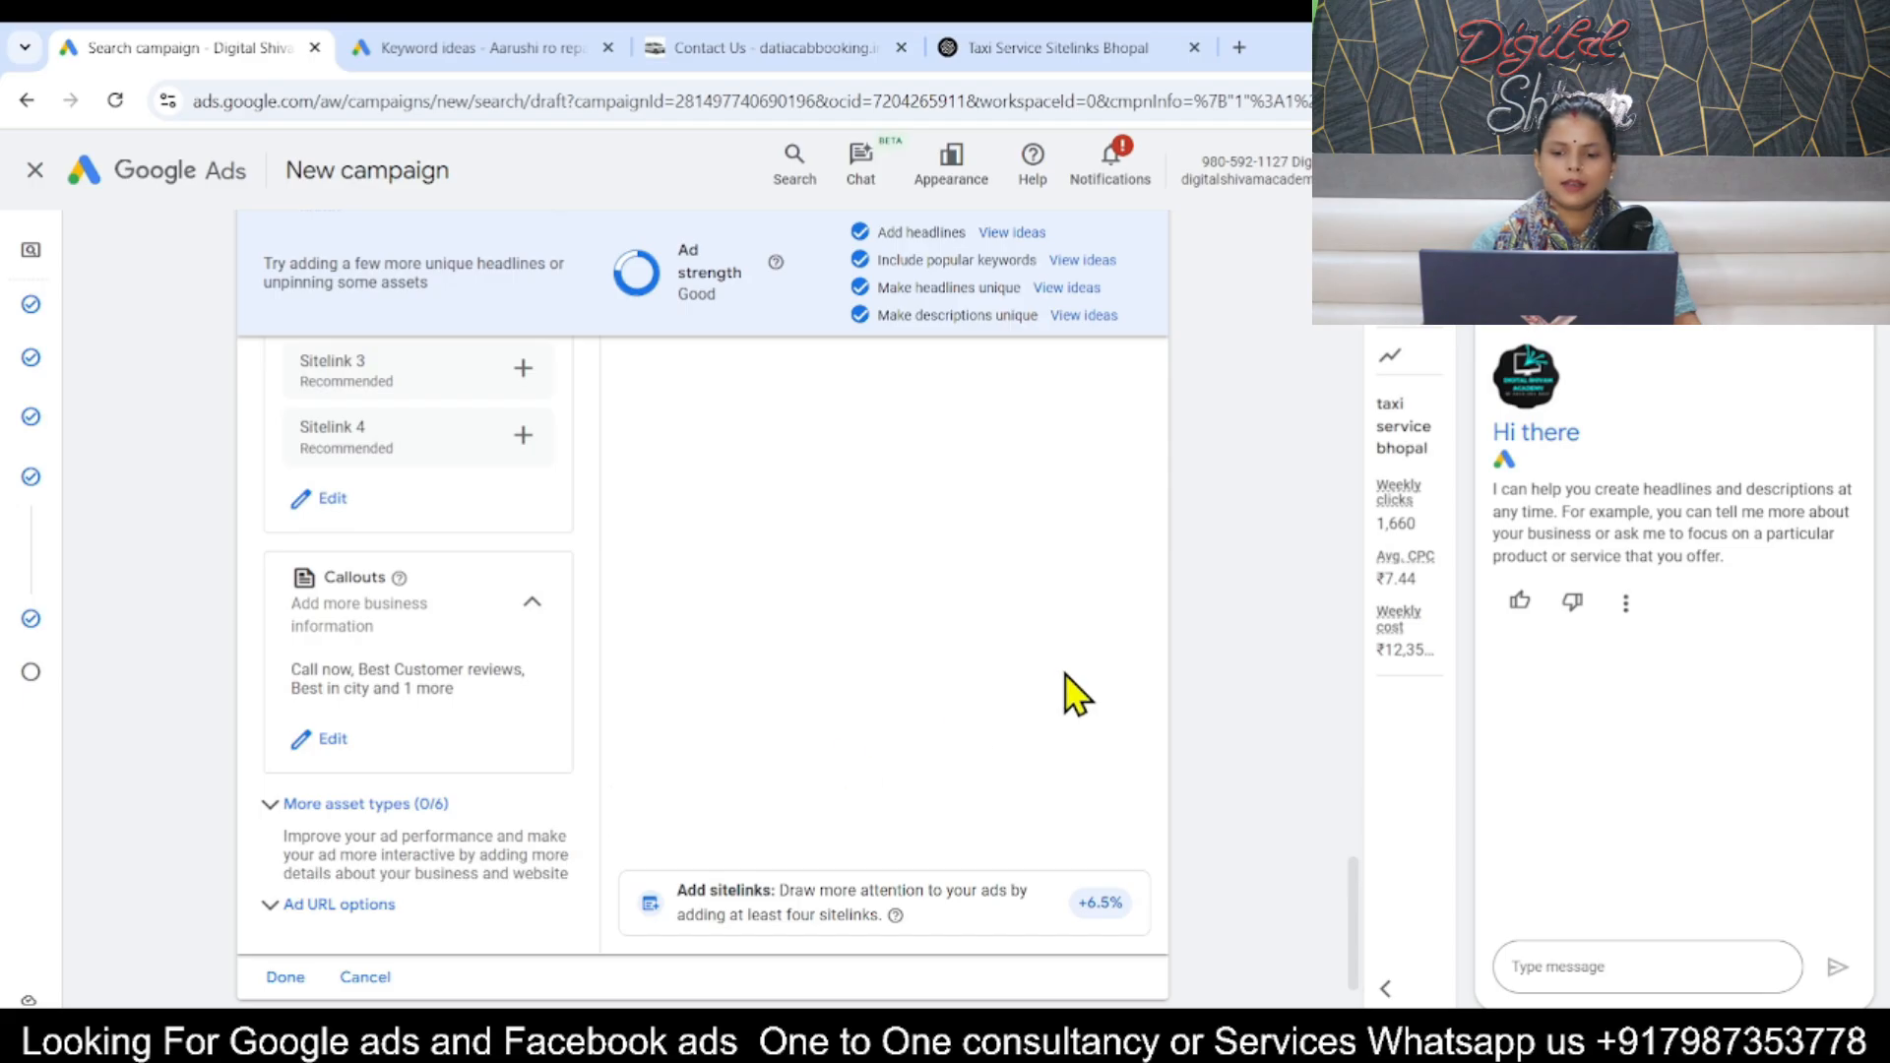
Finish the ad, continue to the budget page and set the custom average daily budget to ₹1000.
left_click(285, 978)
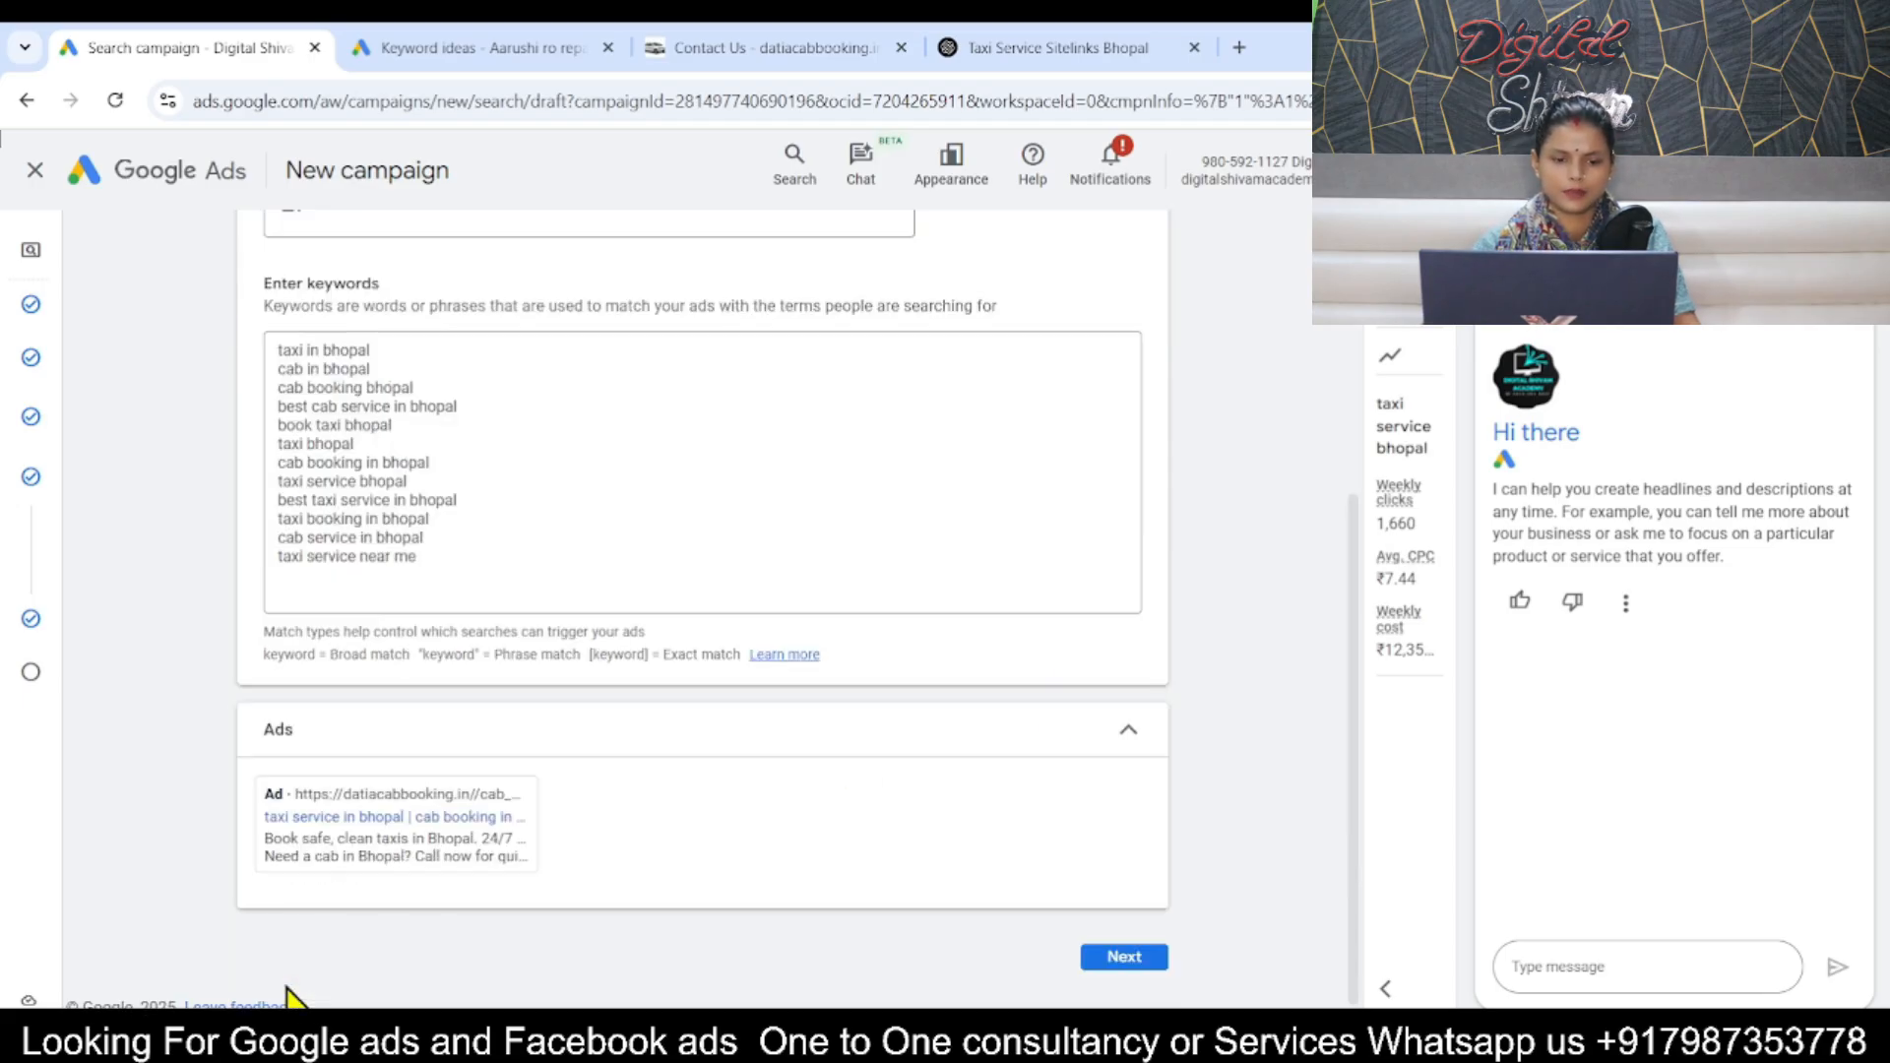
left_click(1134, 958)
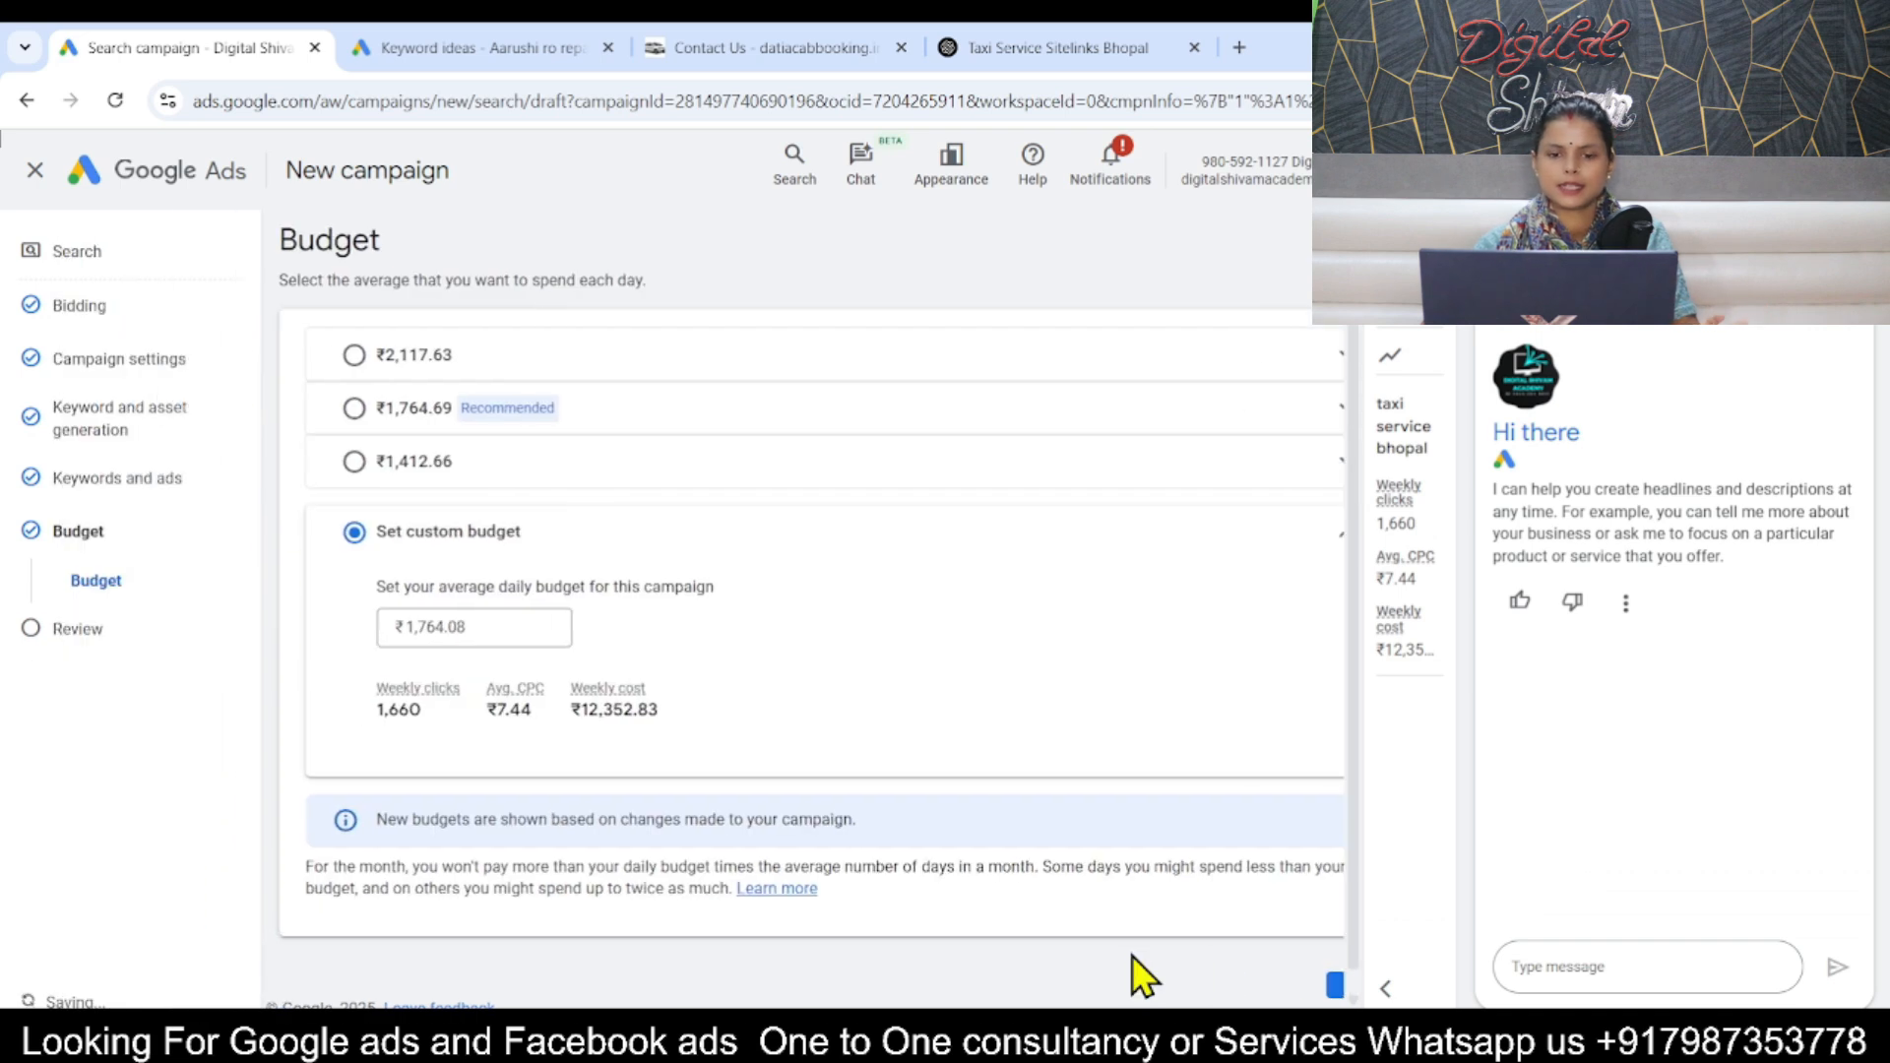
left_click(489, 620)
key("BackSpace")
key("BackSpace")
key("BackSpace")
key("BackSpace")
key("BackSpace")
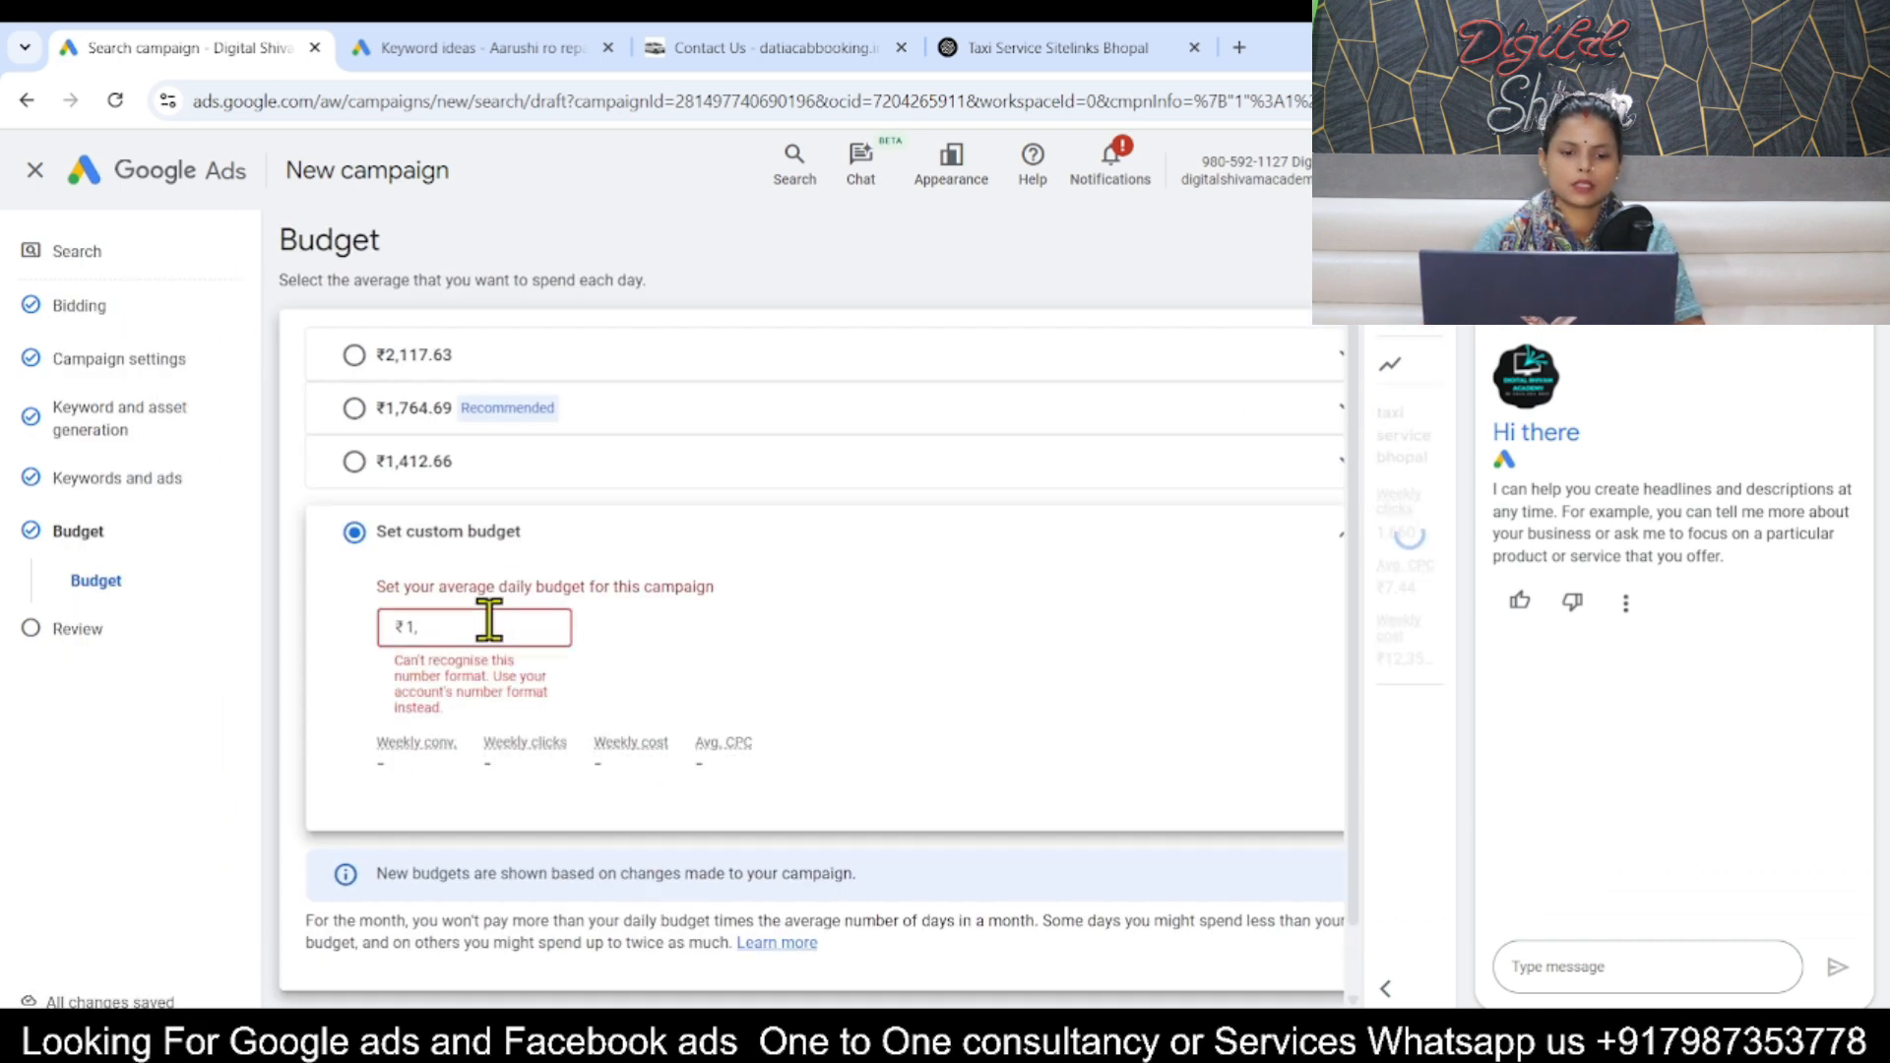
type("000")
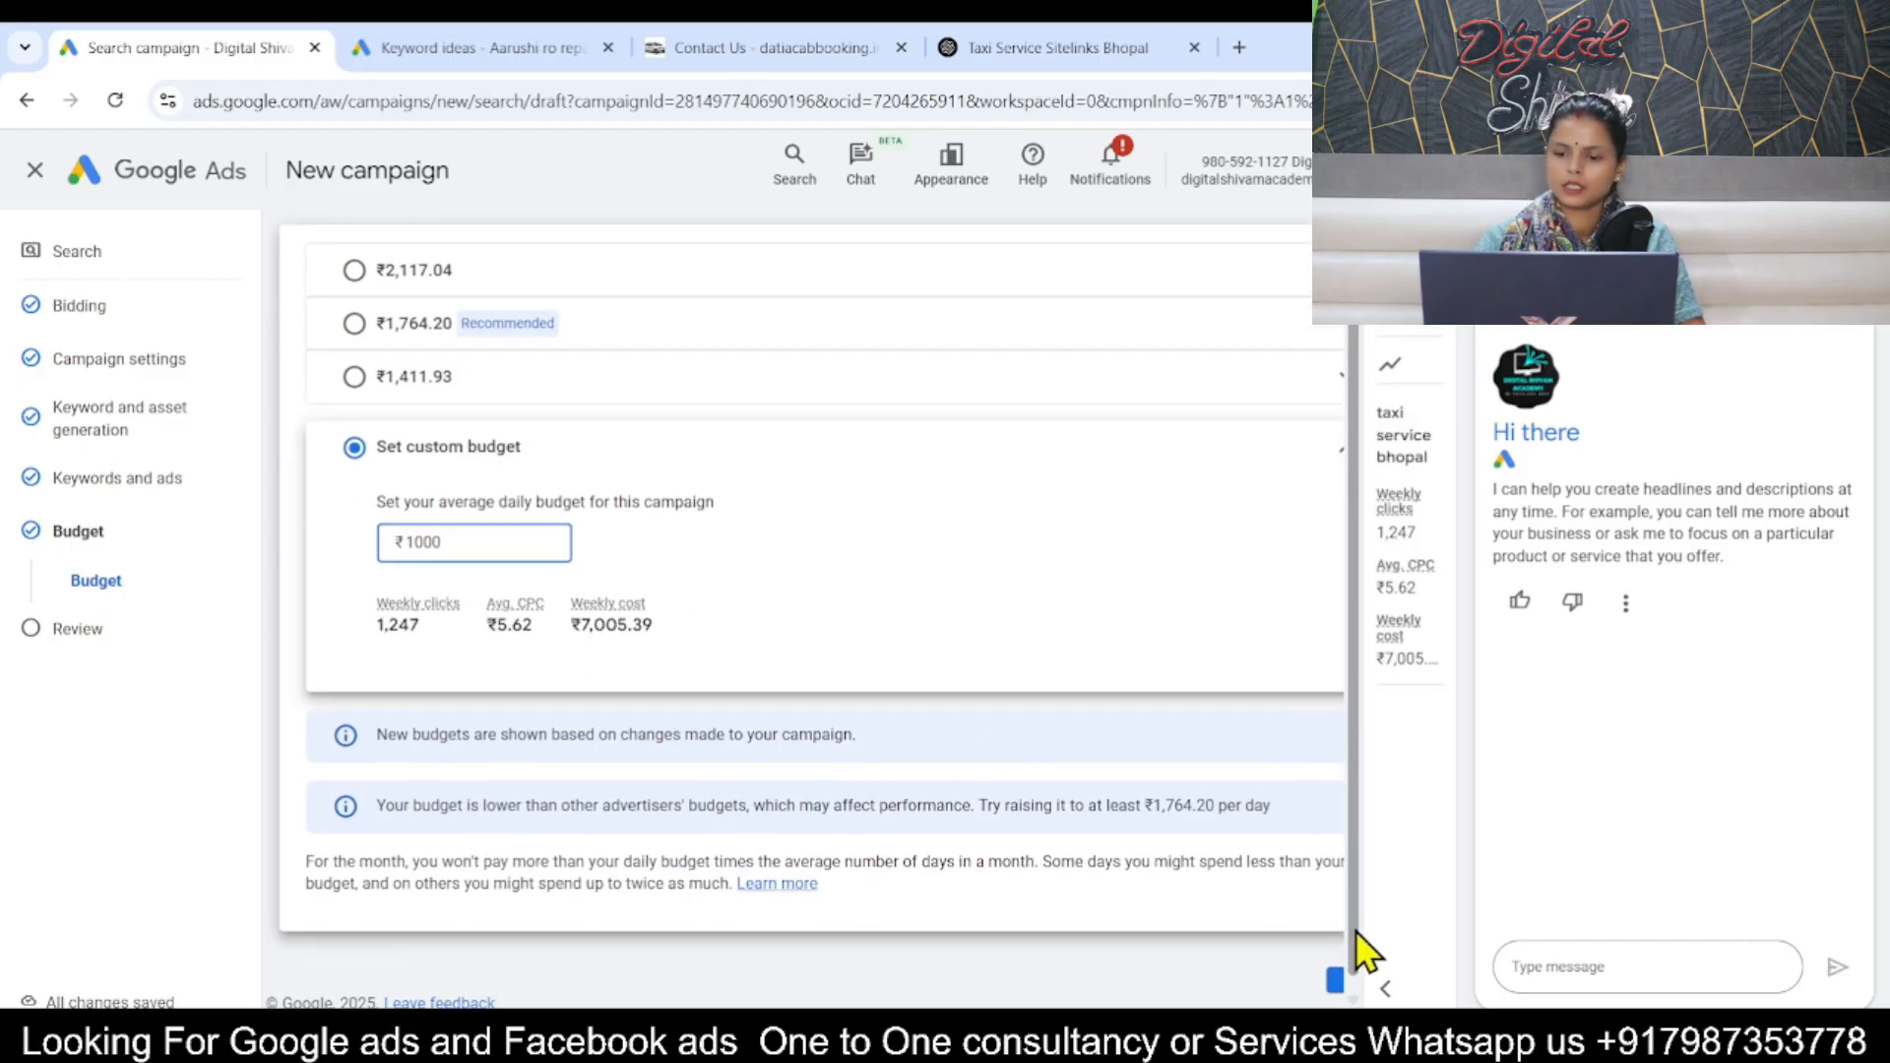
Proceed to the campaign review and check the settings, keywords, ad and budget summary down to the publish option.
scroll(1331, 969, "down", 1)
left_click(1333, 966)
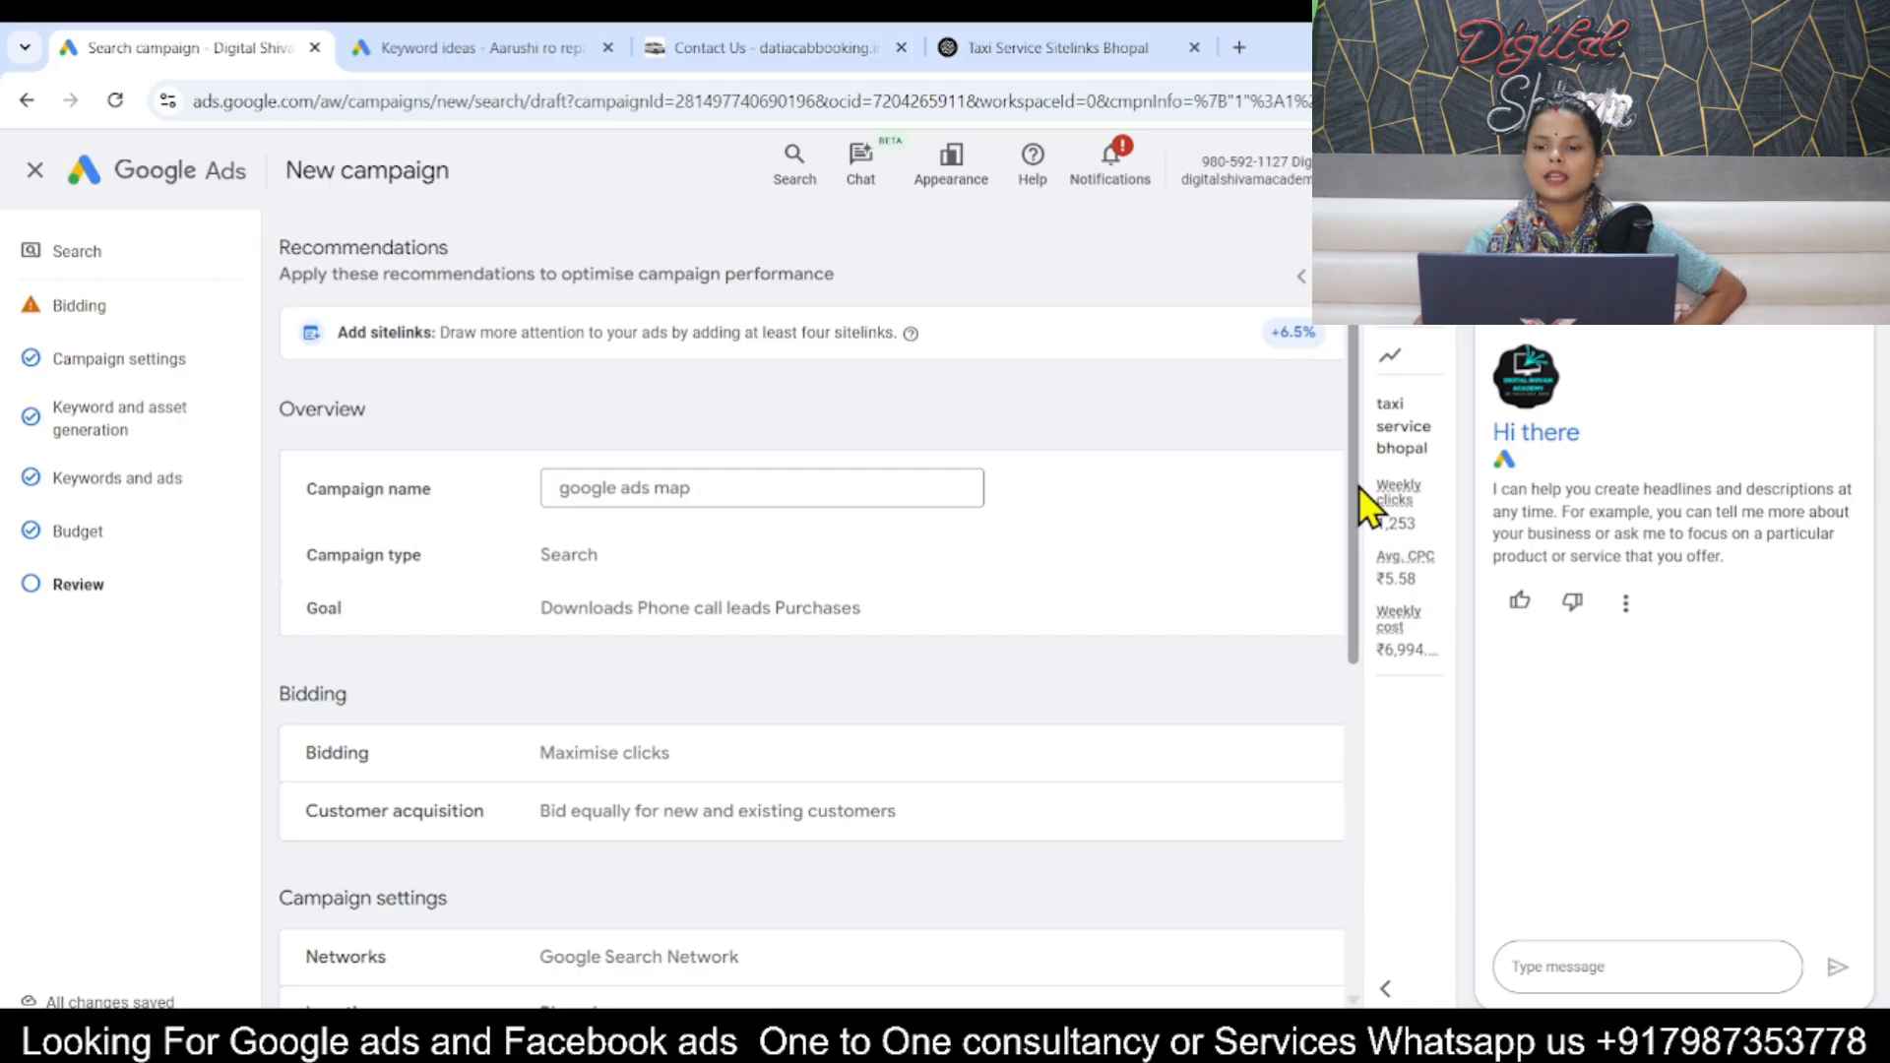
scroll(1358, 502, "down", 3)
scroll(1368, 618, "down", 4)
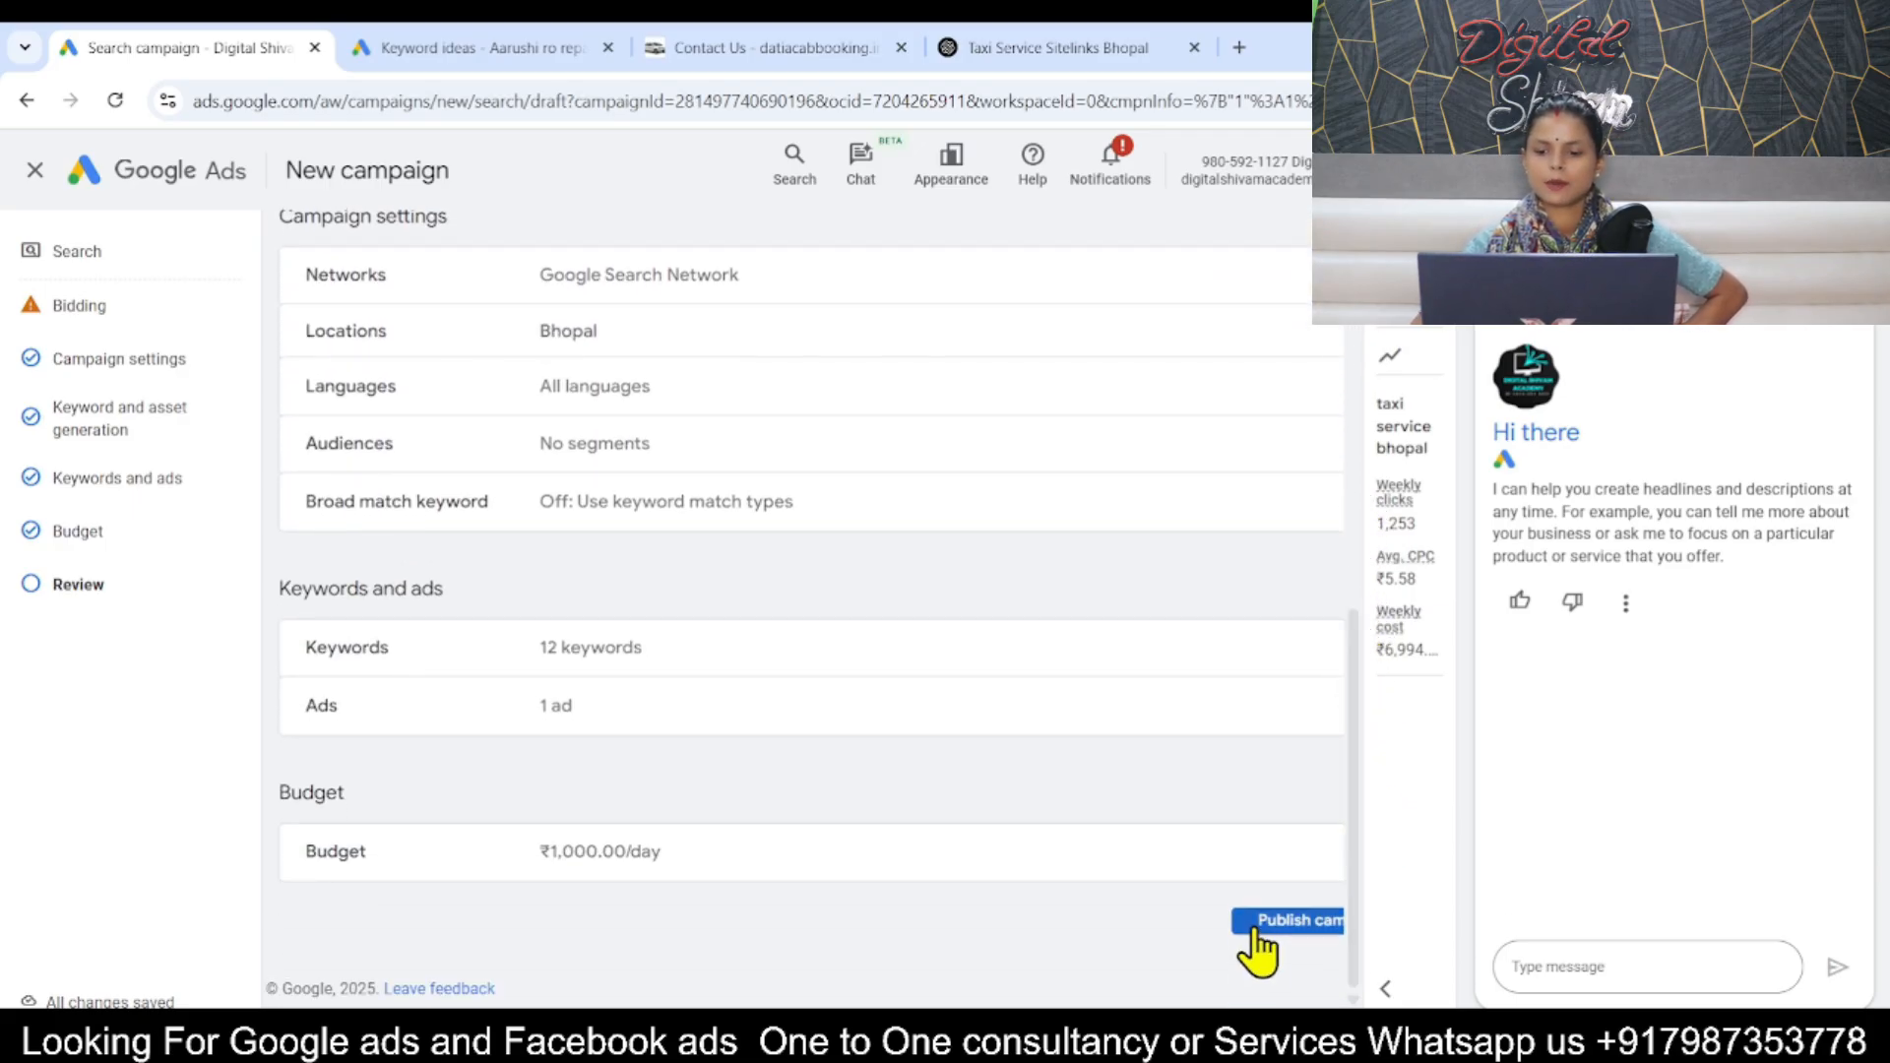
Publish the campaign and open its list of ads.
left_click(1254, 929)
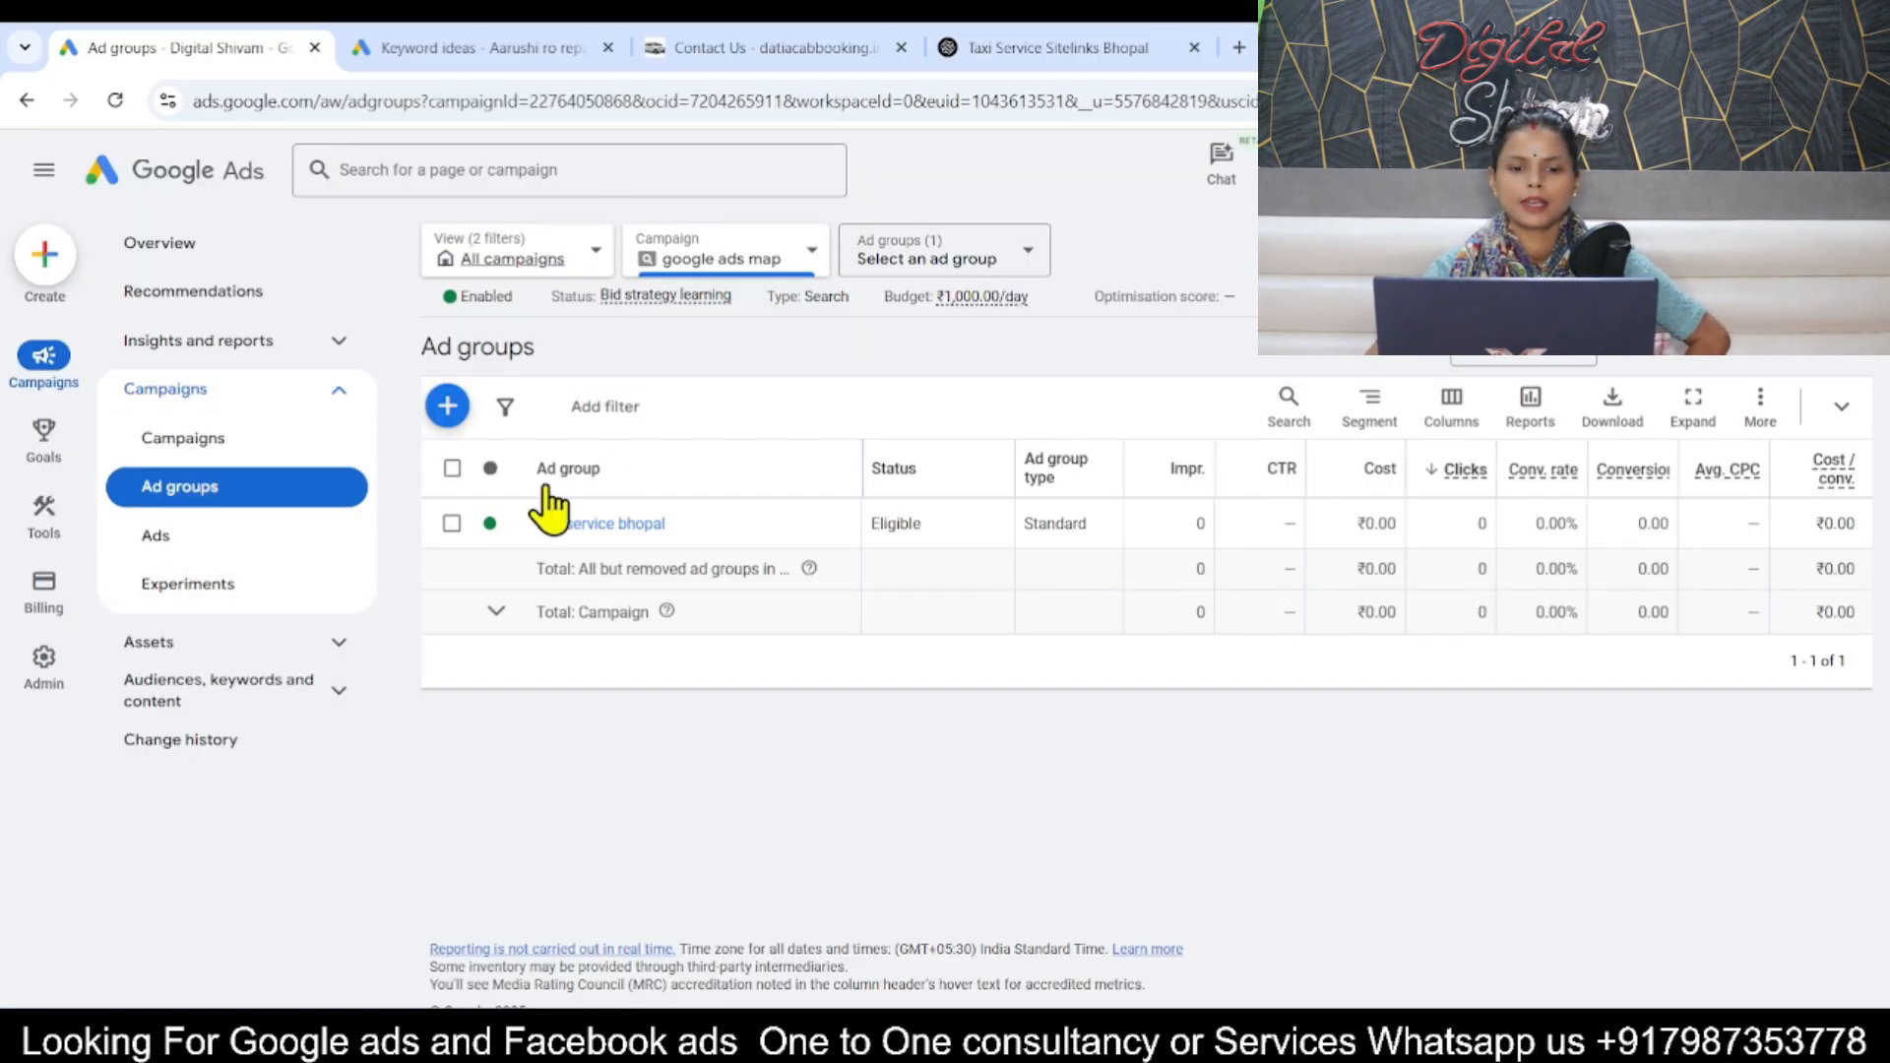
left_click(160, 543)
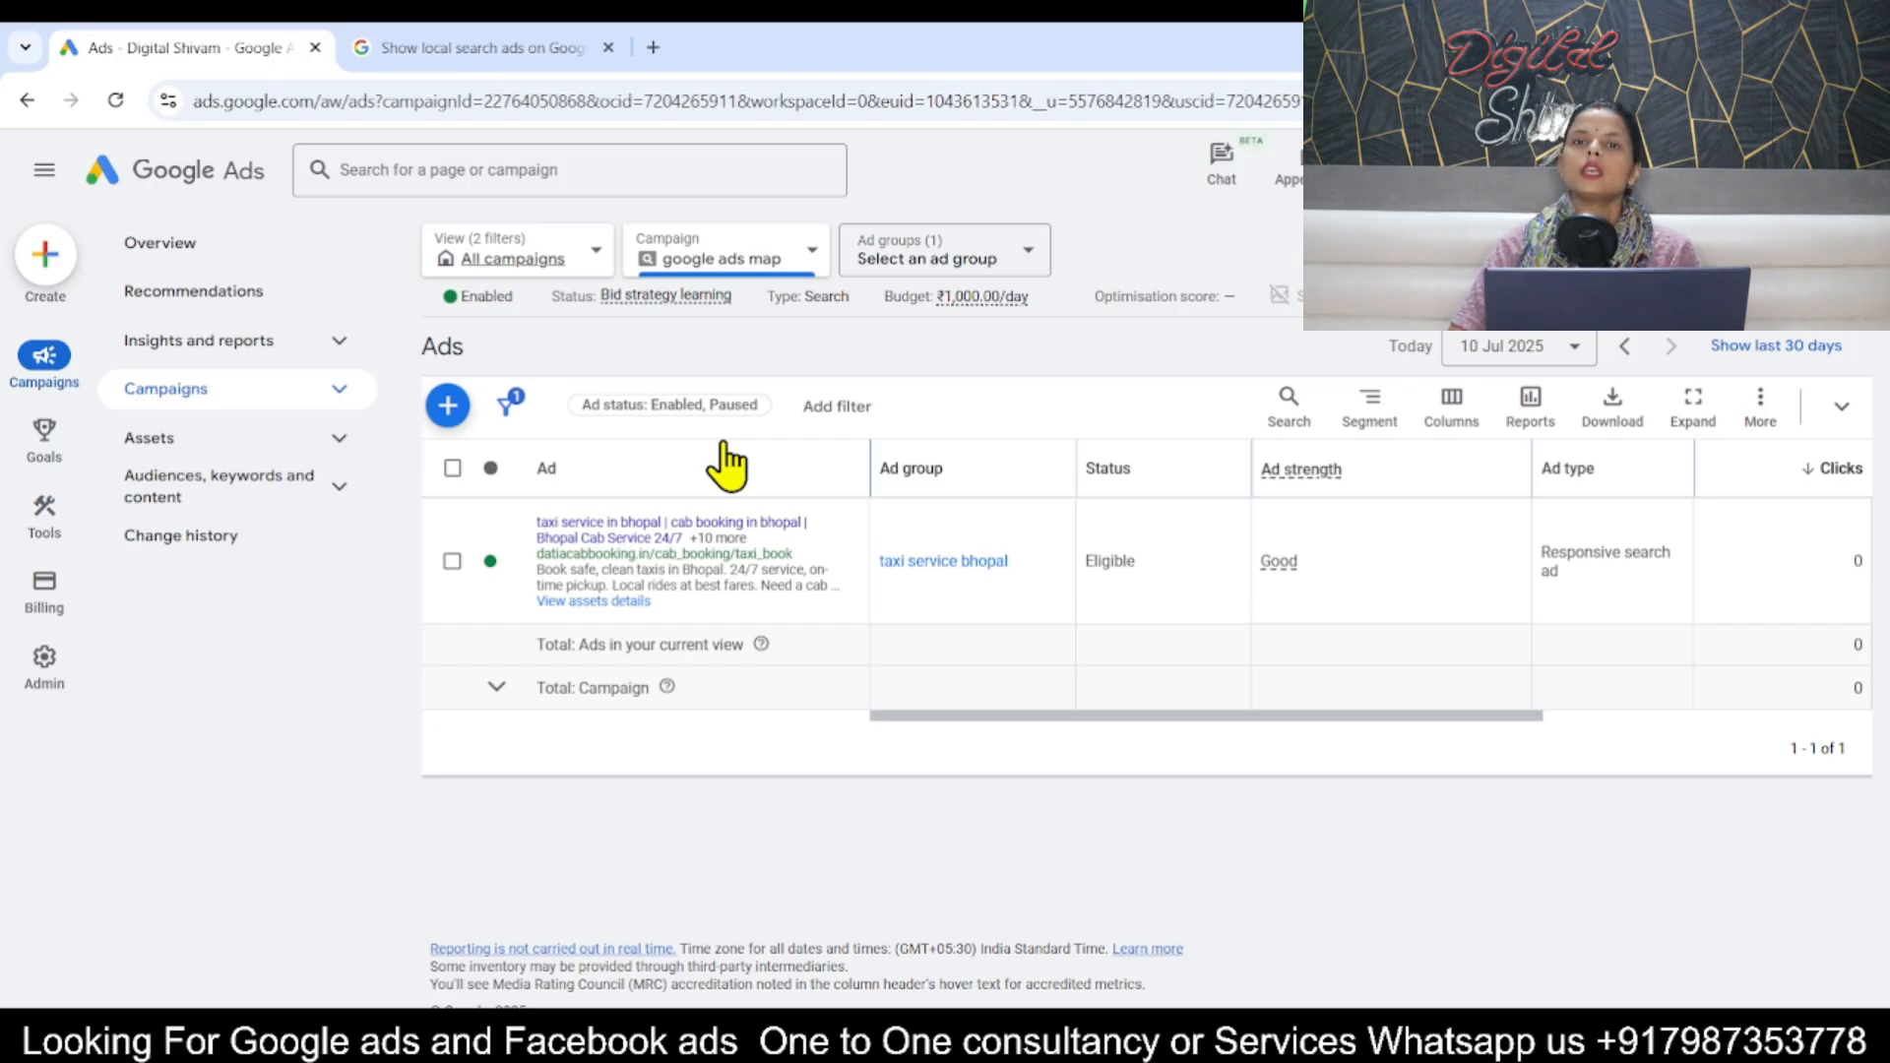
Show the campaign's location assets and start adding a new location asset.
left_click(234, 440)
left_click(234, 487)
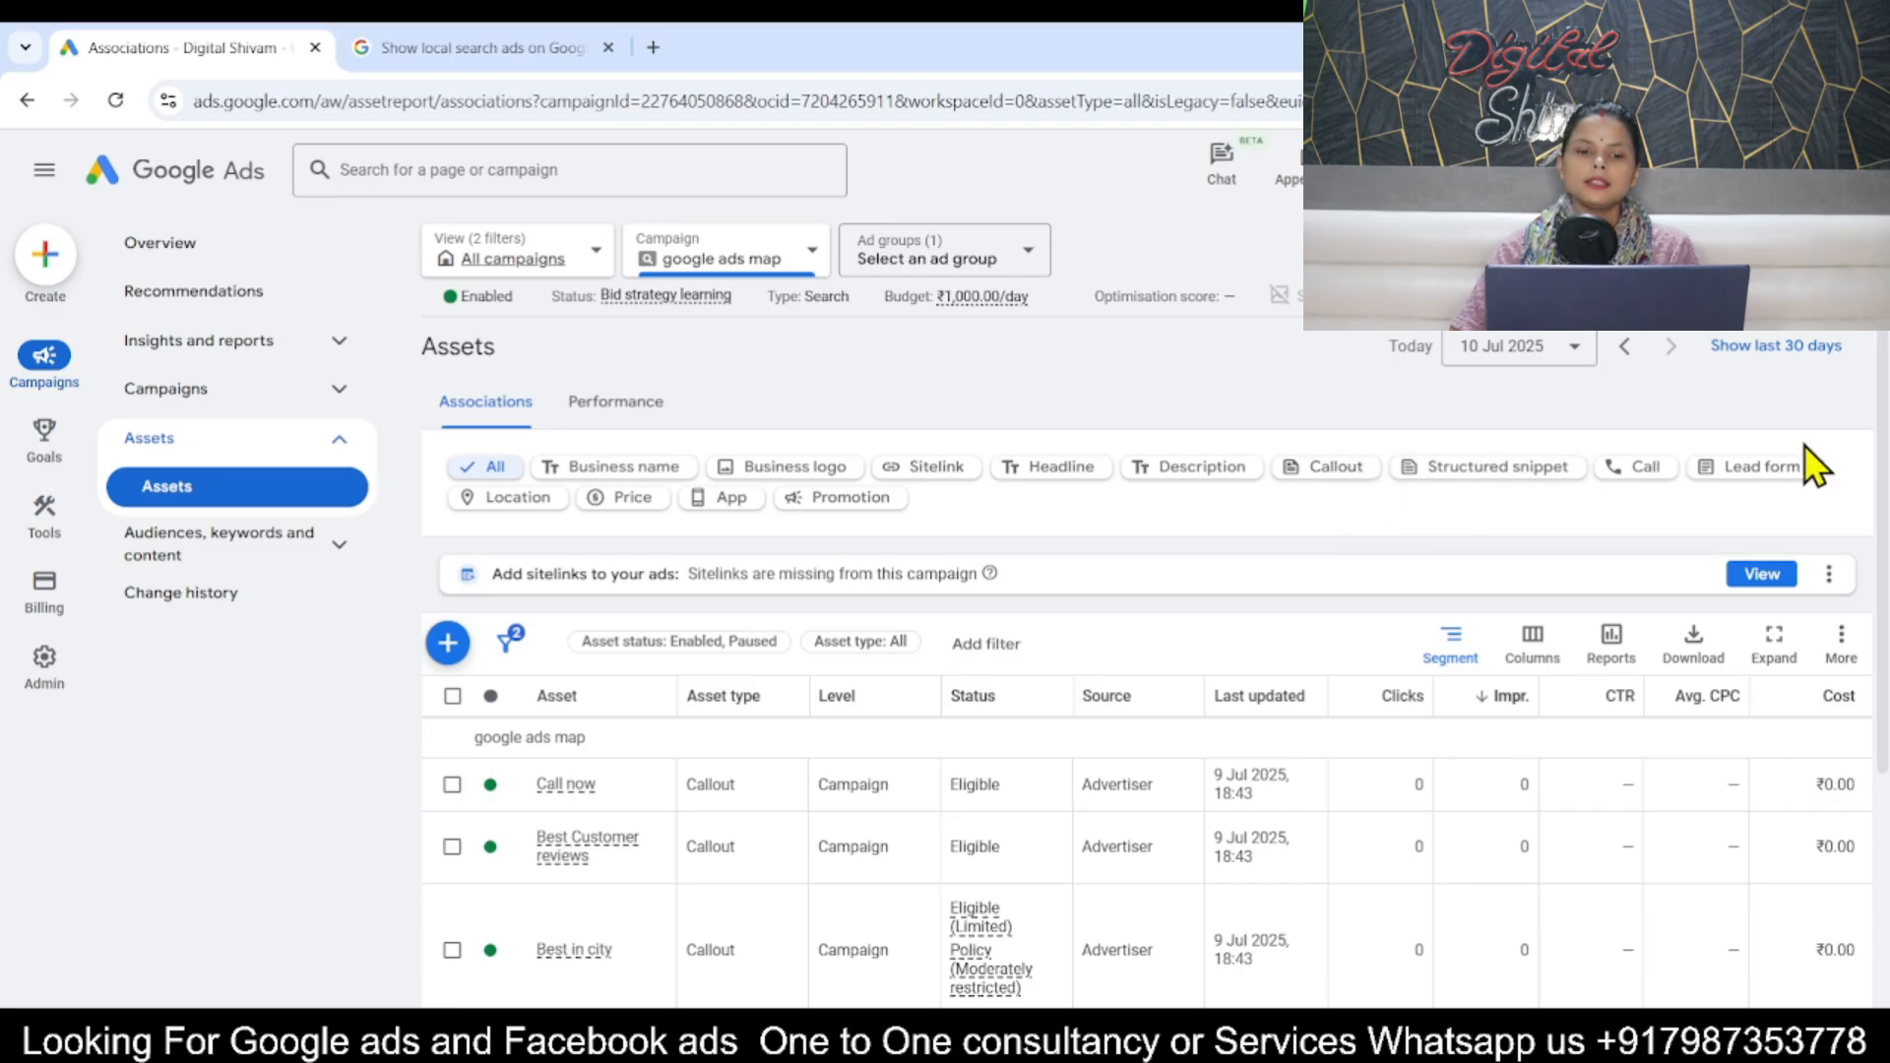
left_click(510, 500)
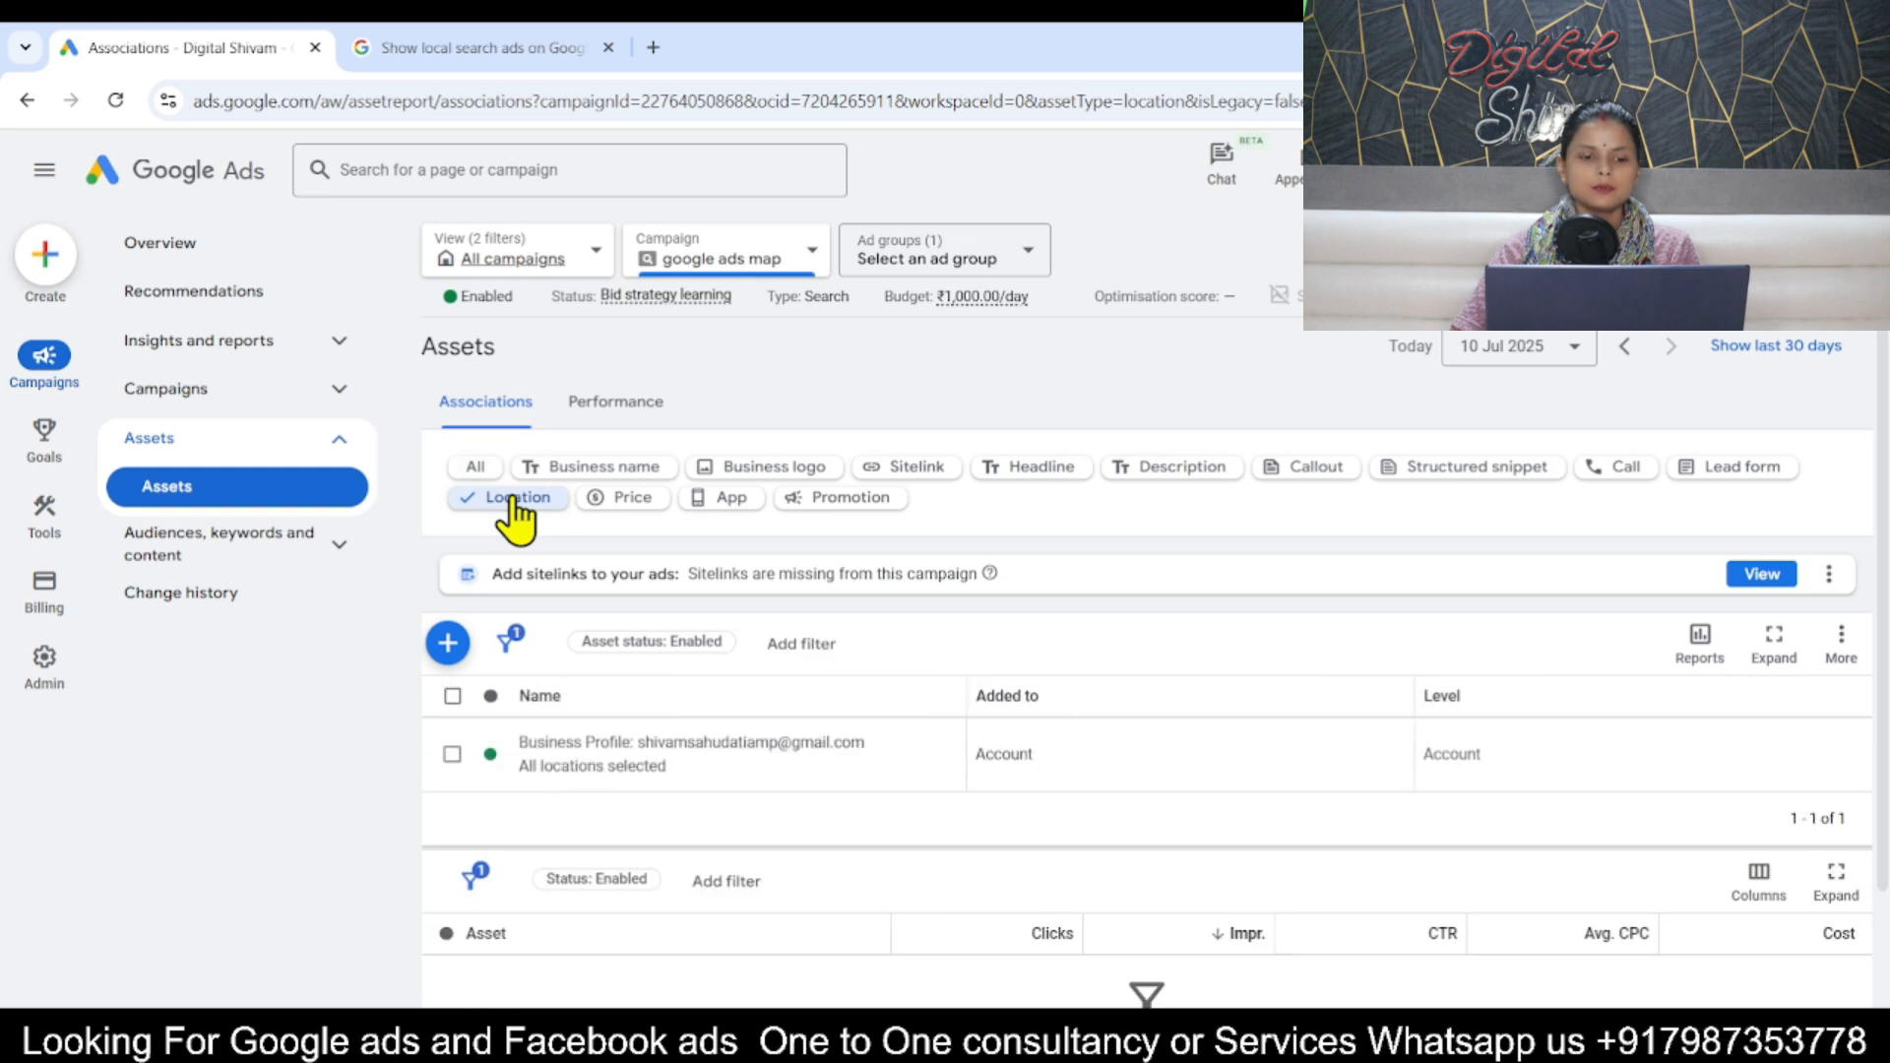
left_click(452, 653)
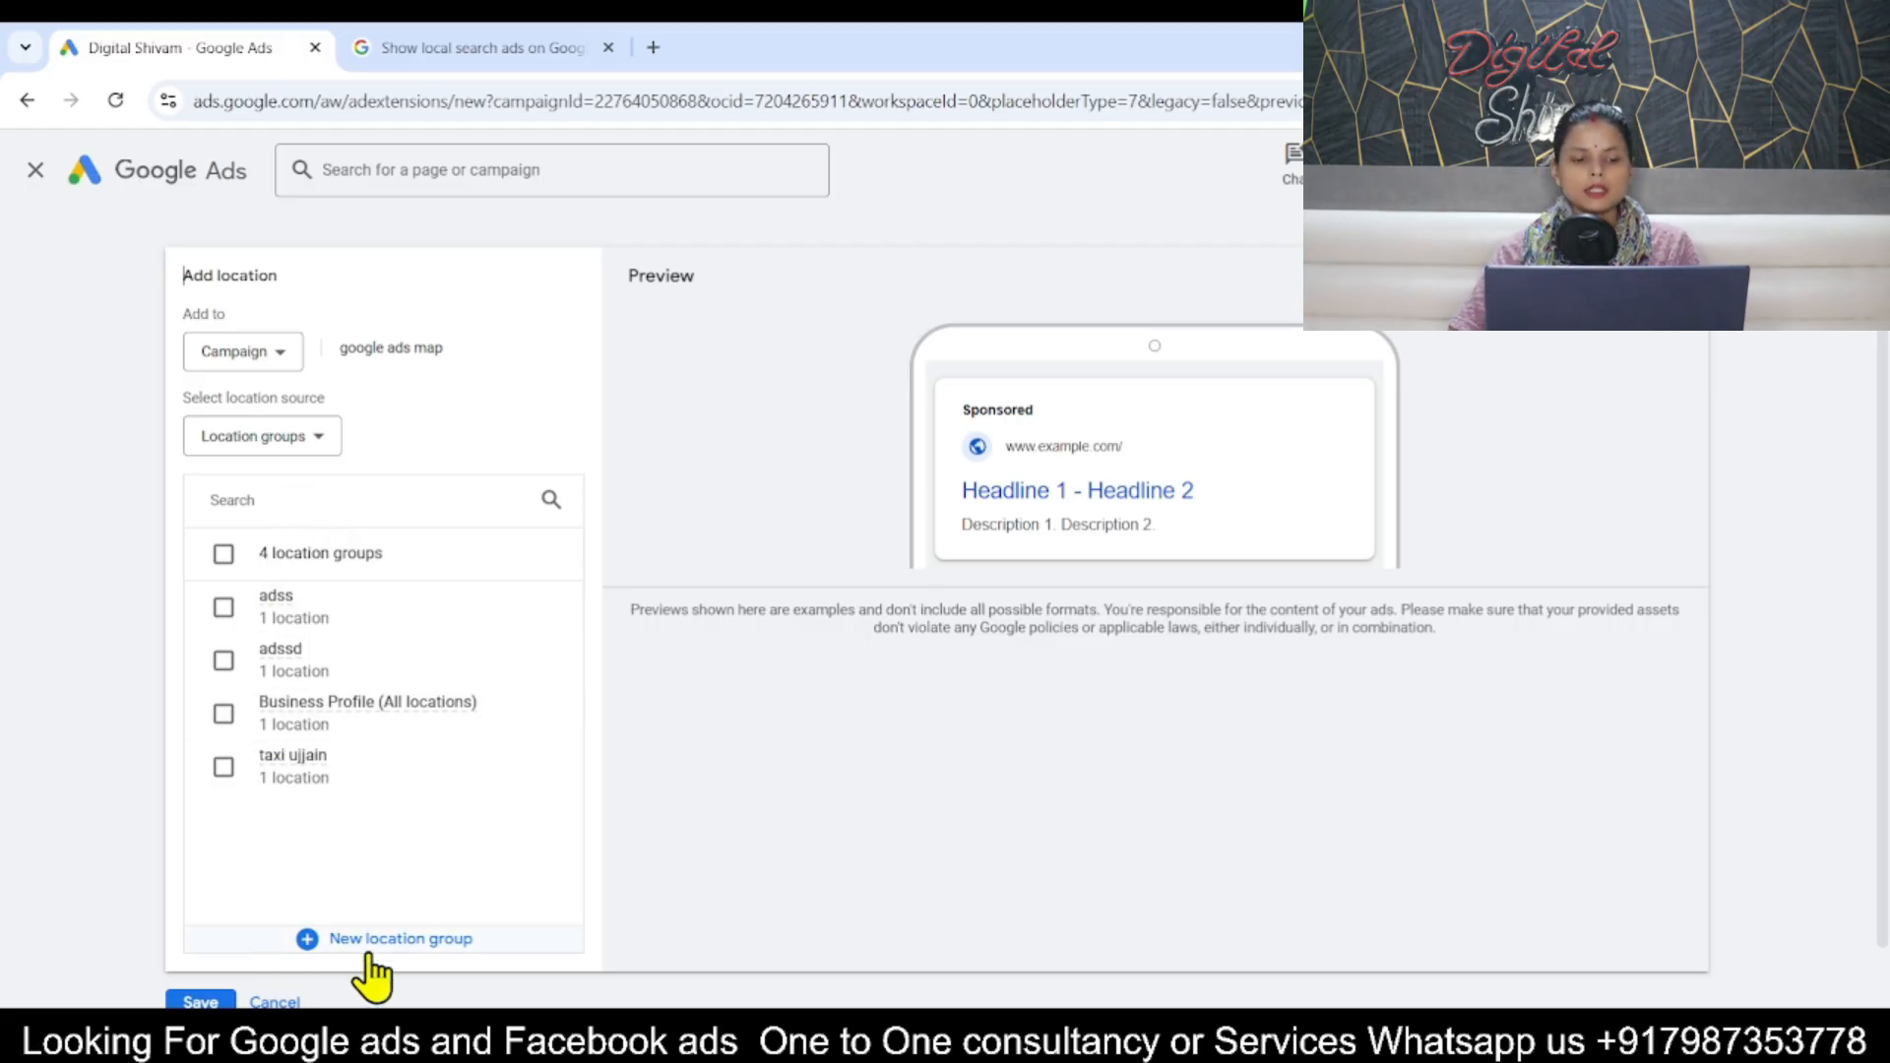
Create a location group named "digital service" with the Digital Shivam business location and save it to the campaign.
left_click(416, 936)
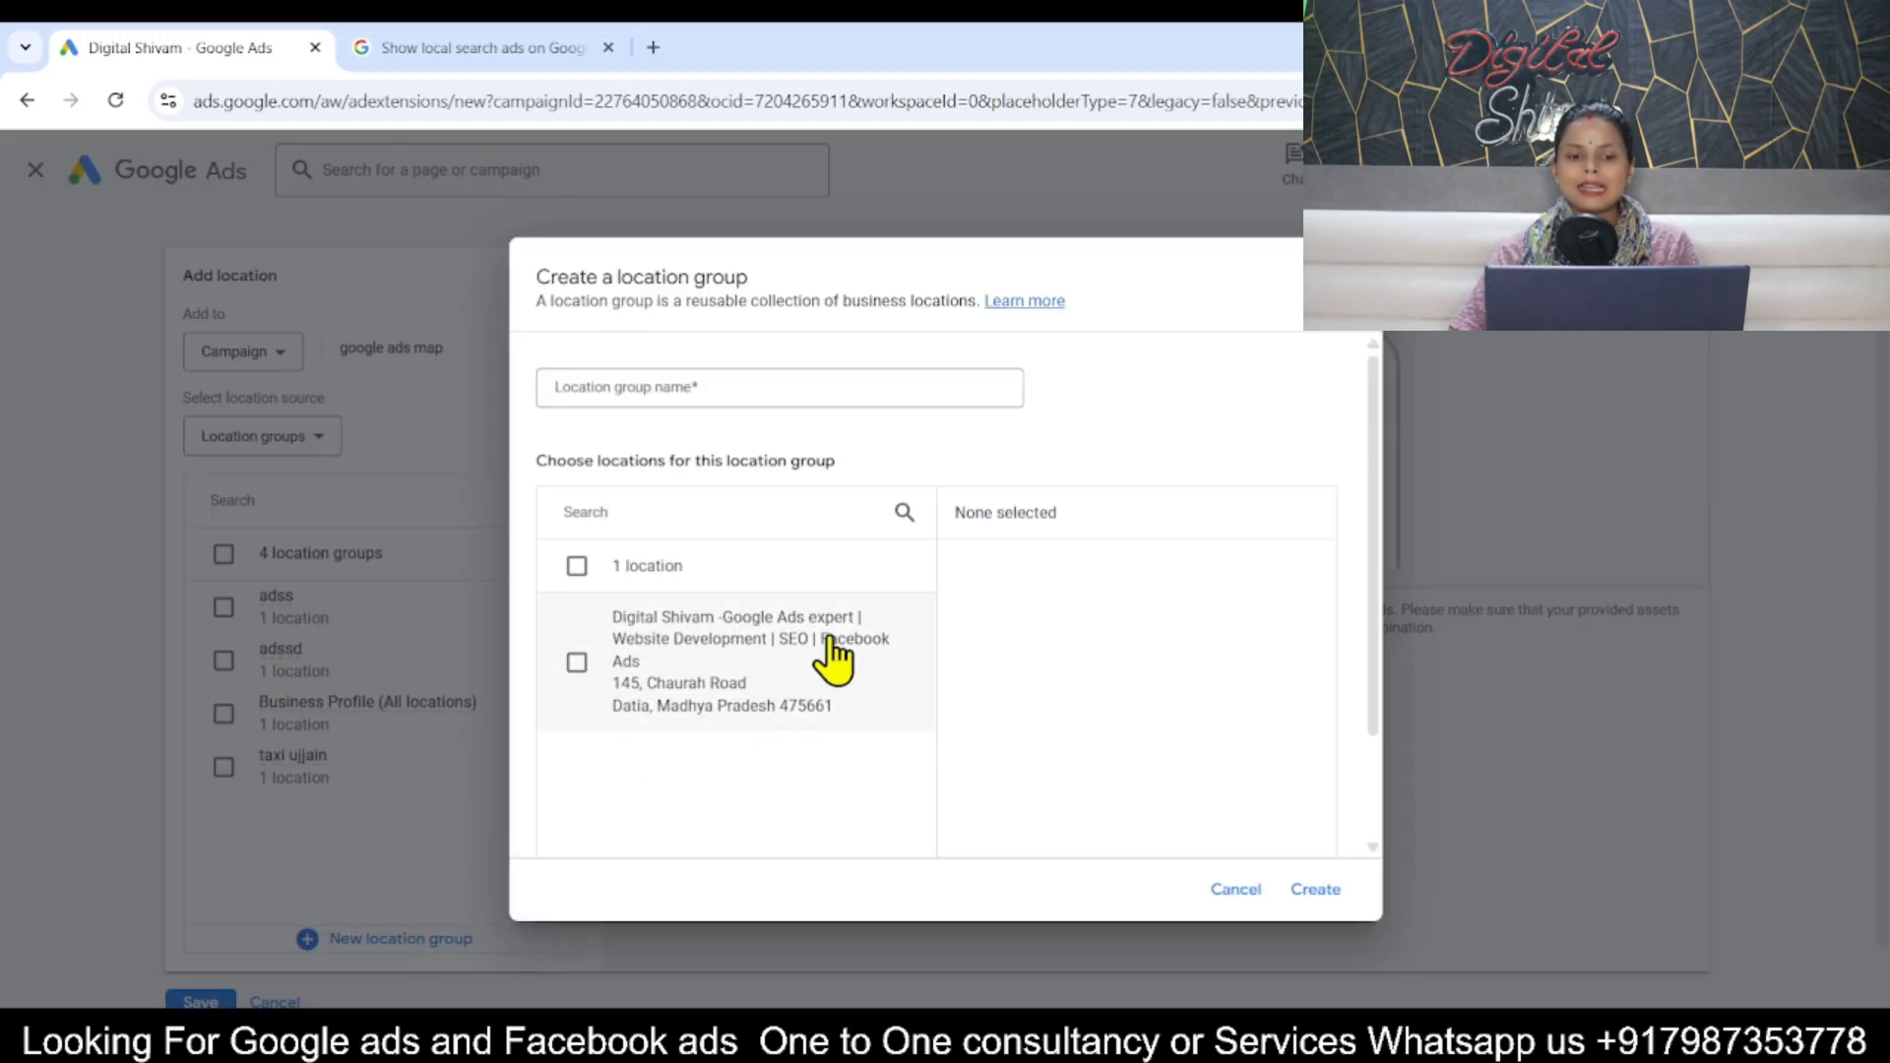
left_click(576, 662)
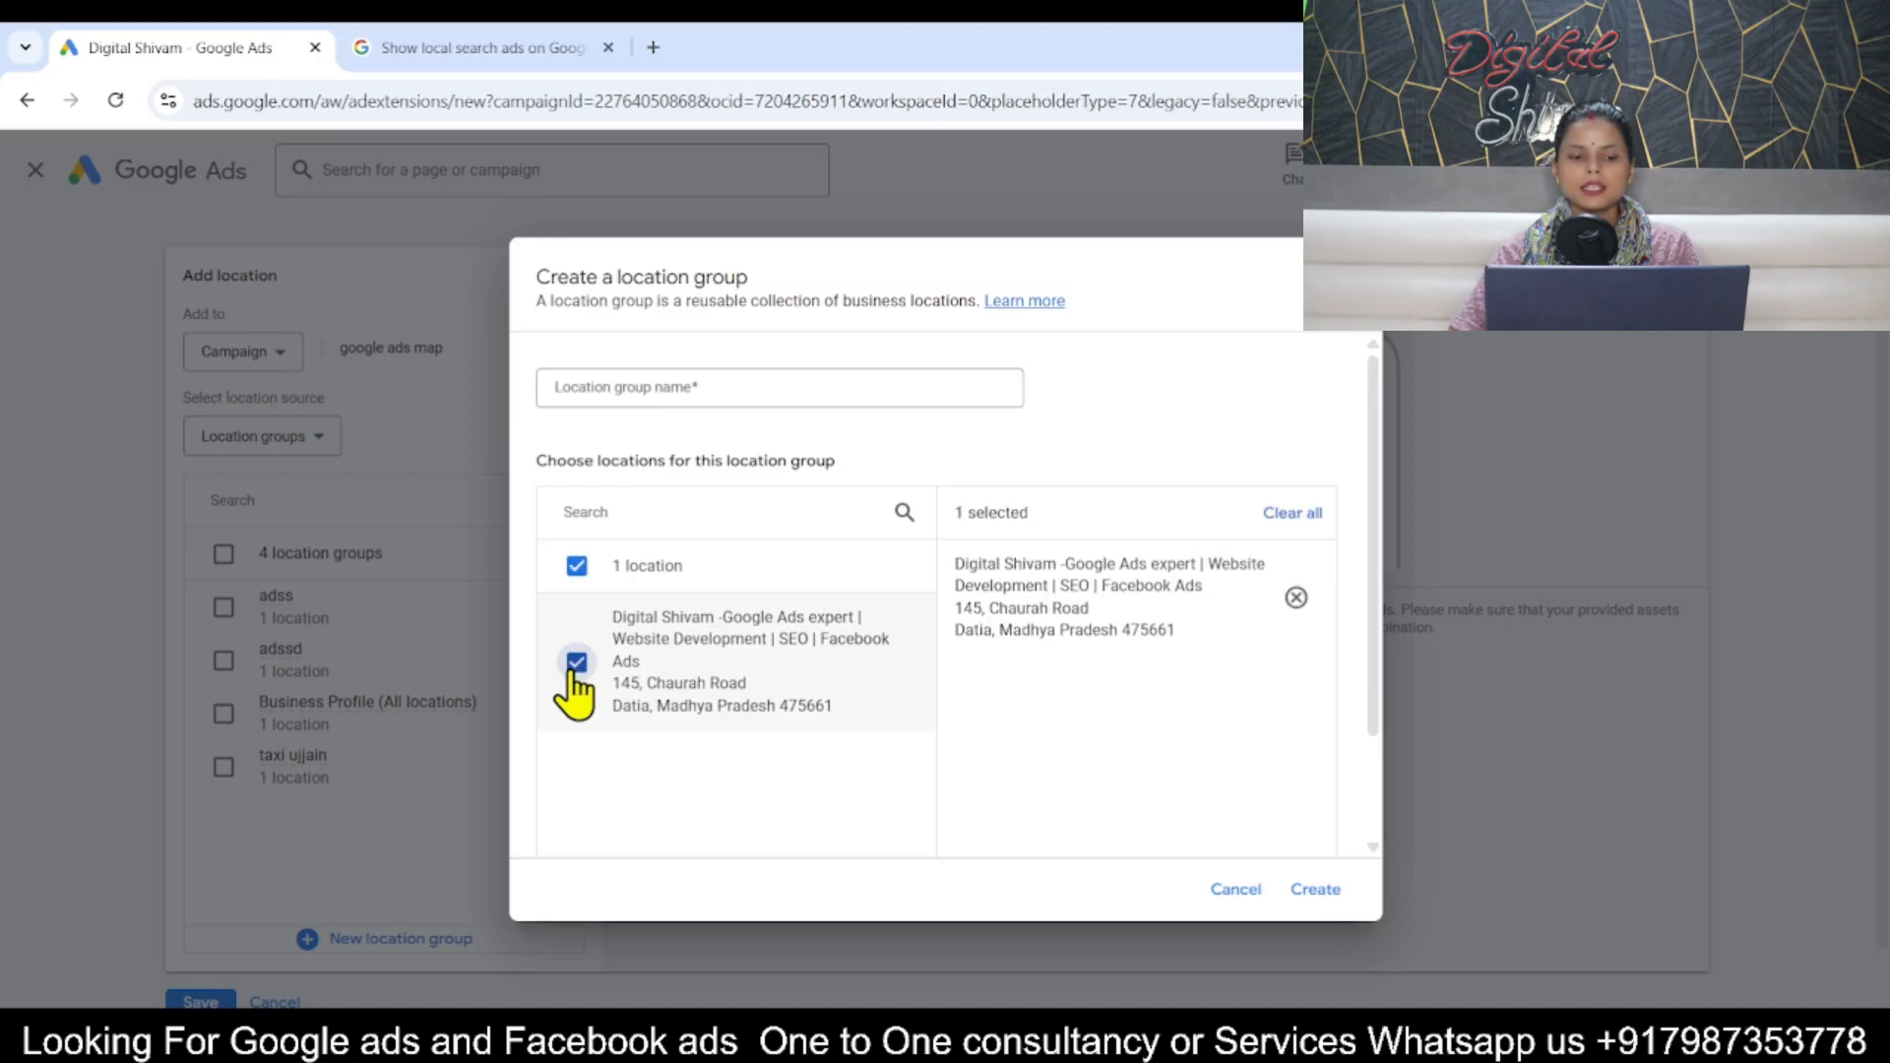
left_click(1299, 897)
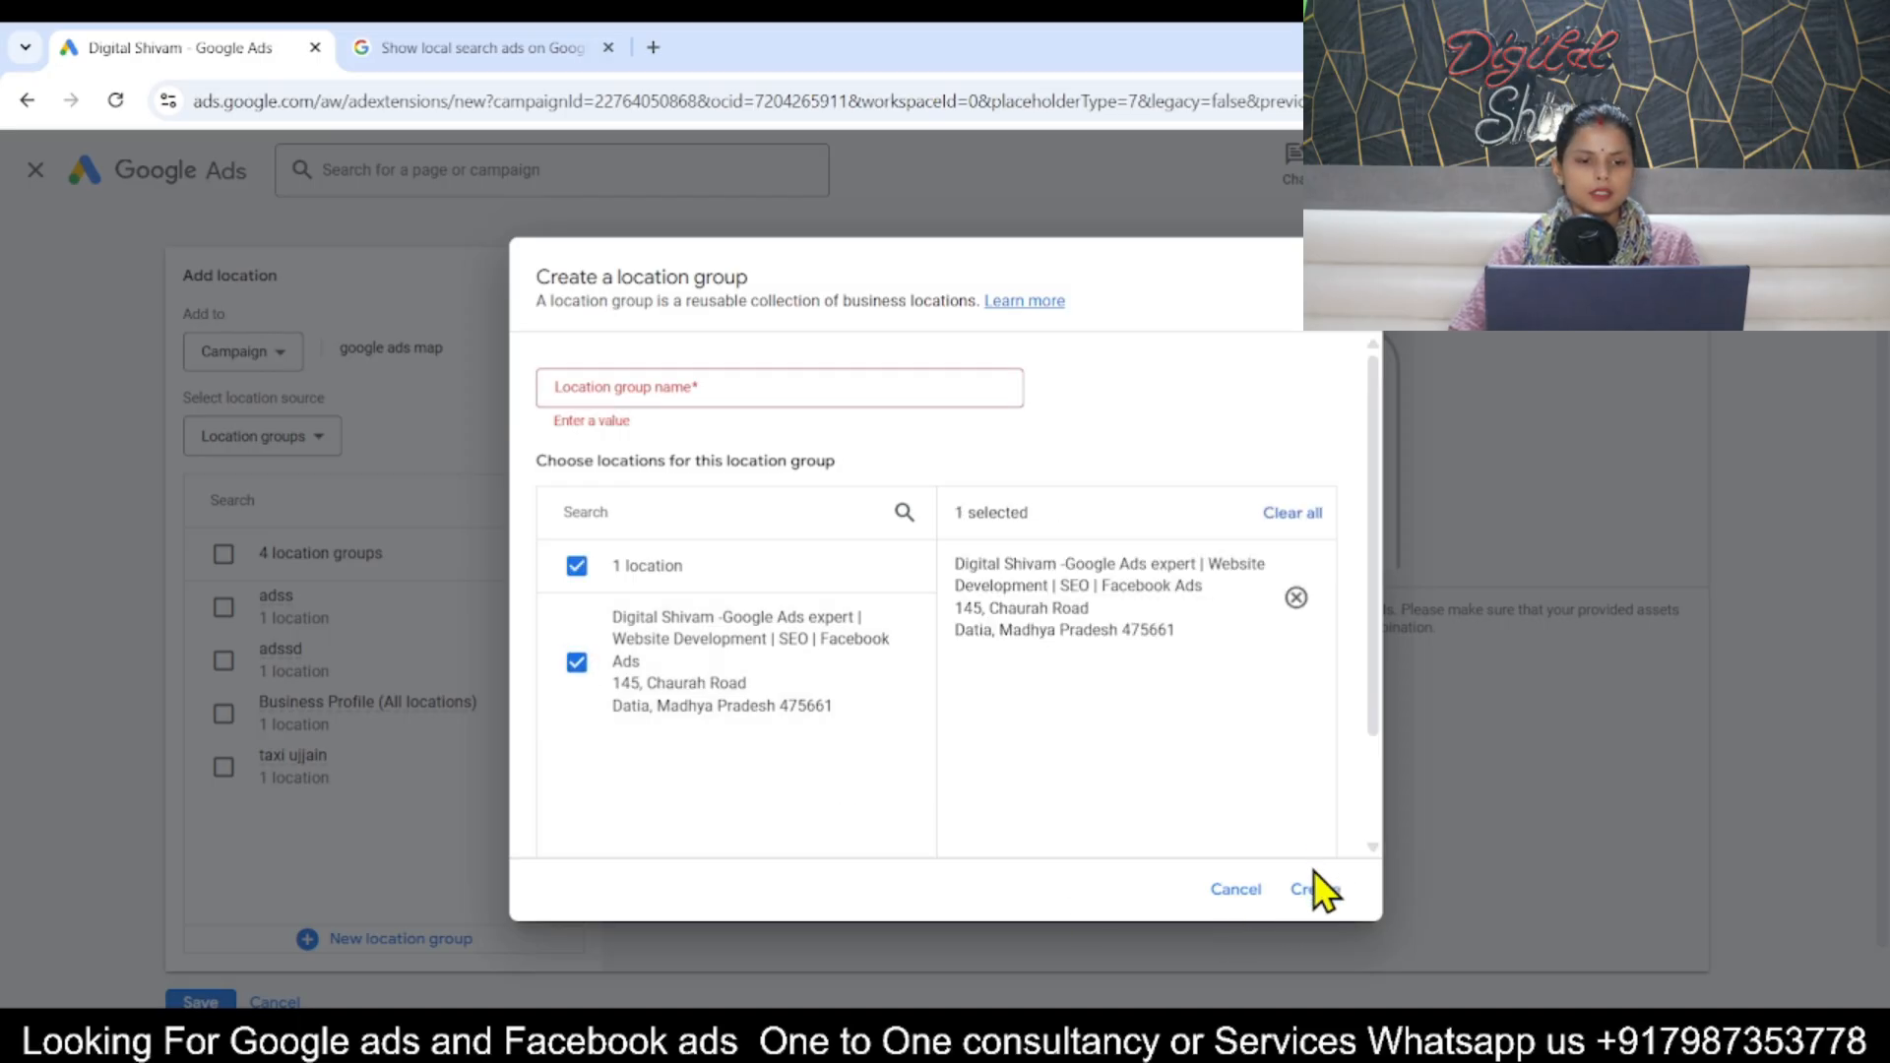
left_click(779, 382)
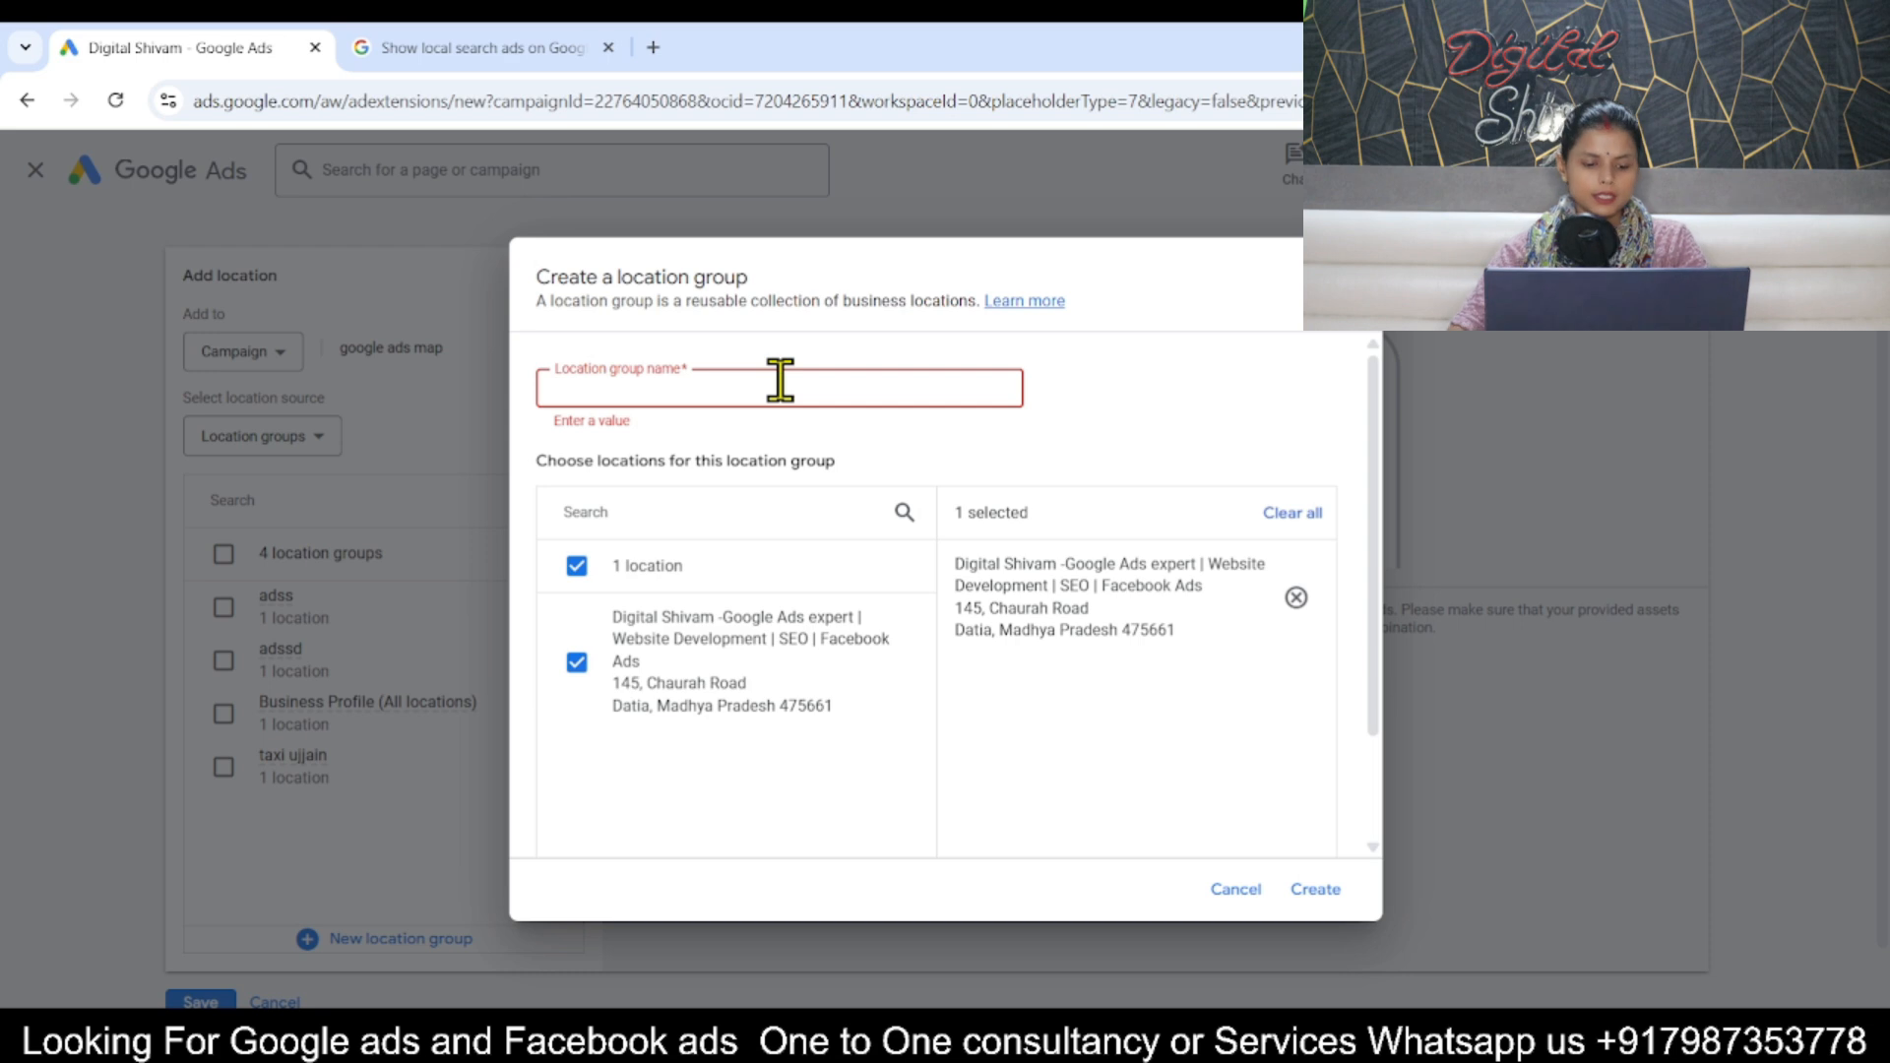
type("digital service")
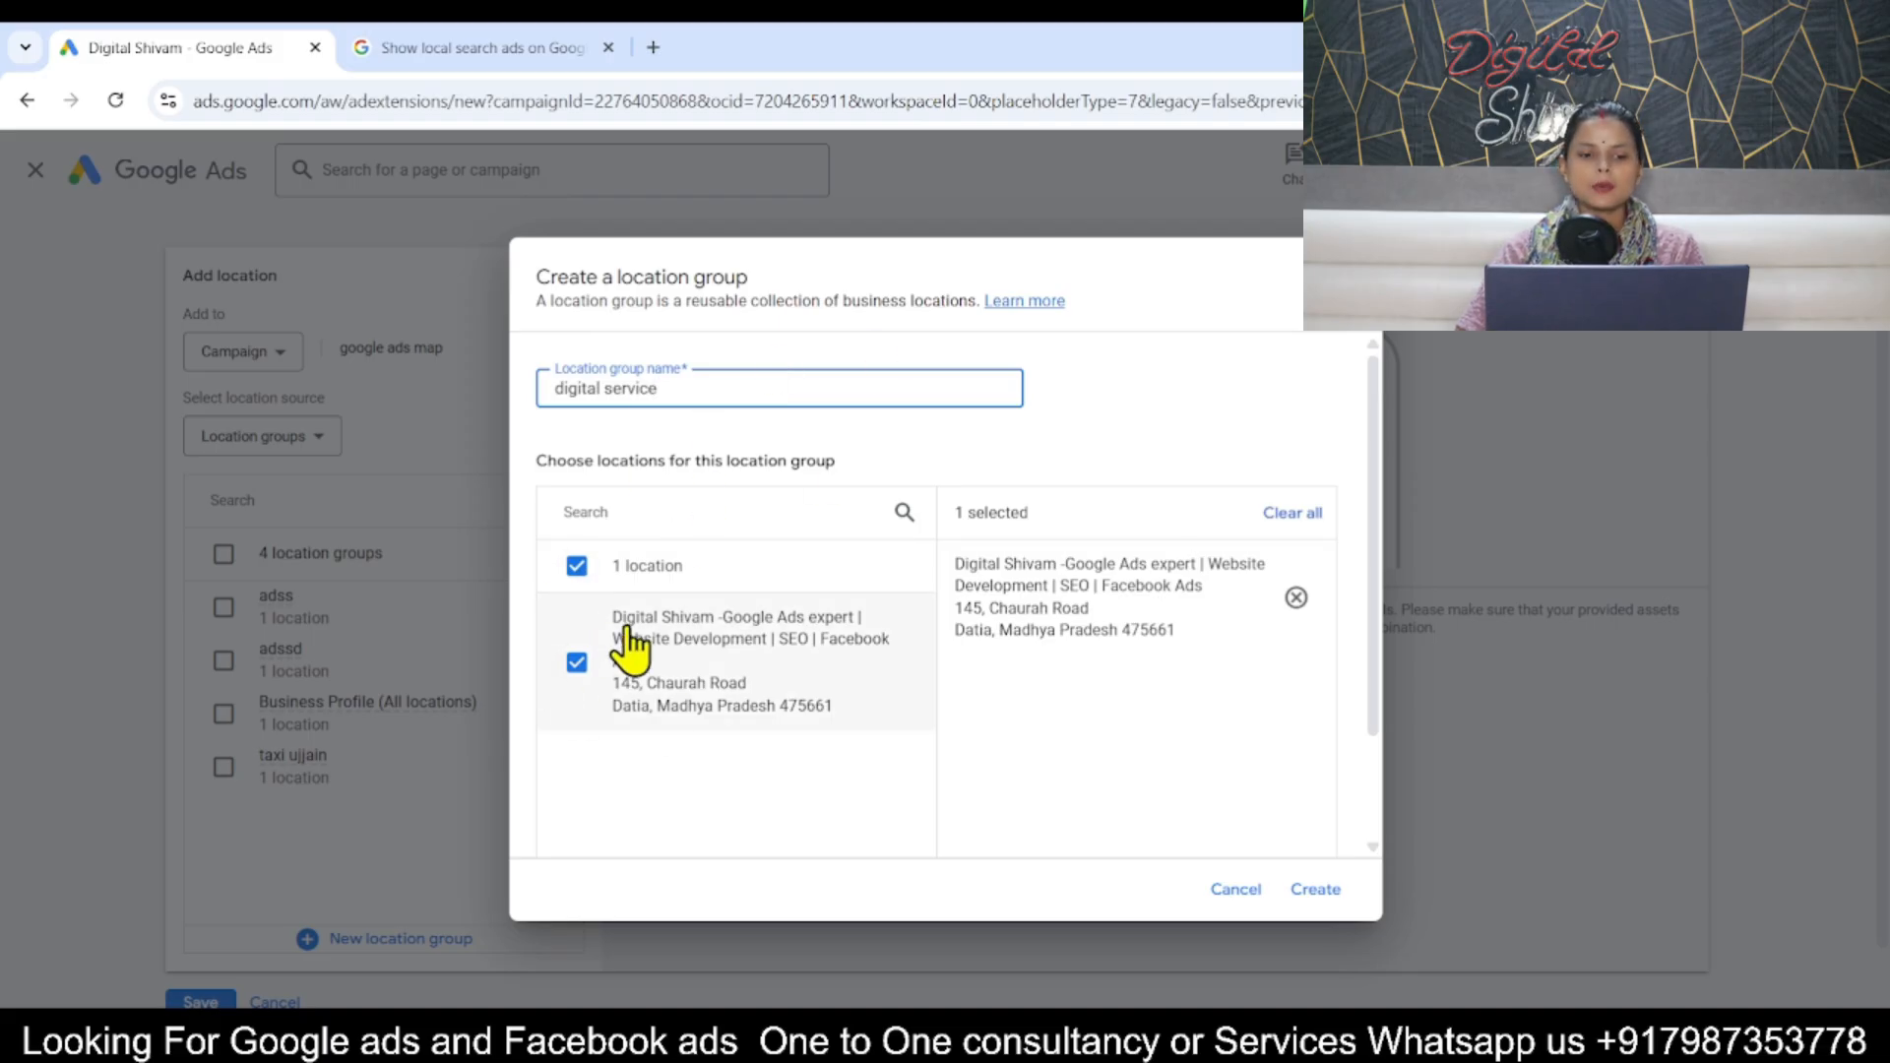
left_click(1319, 891)
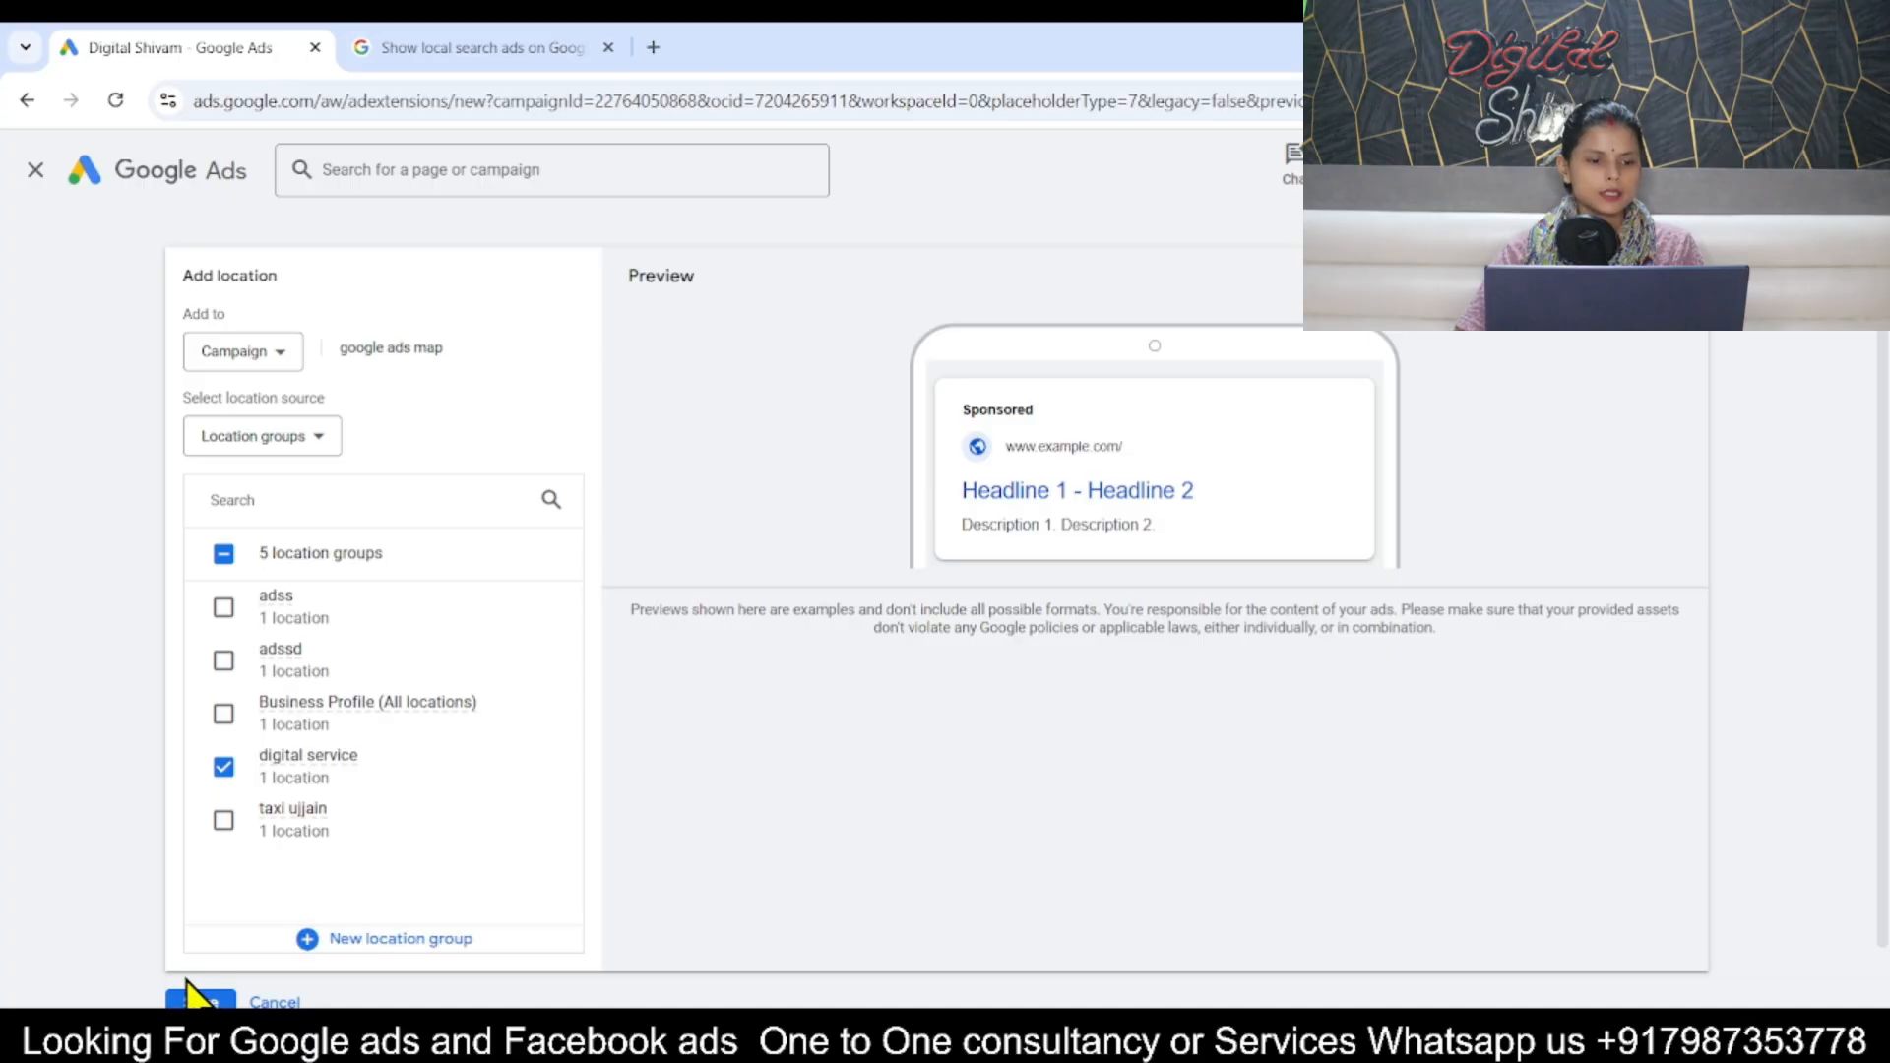
left_click(195, 1000)
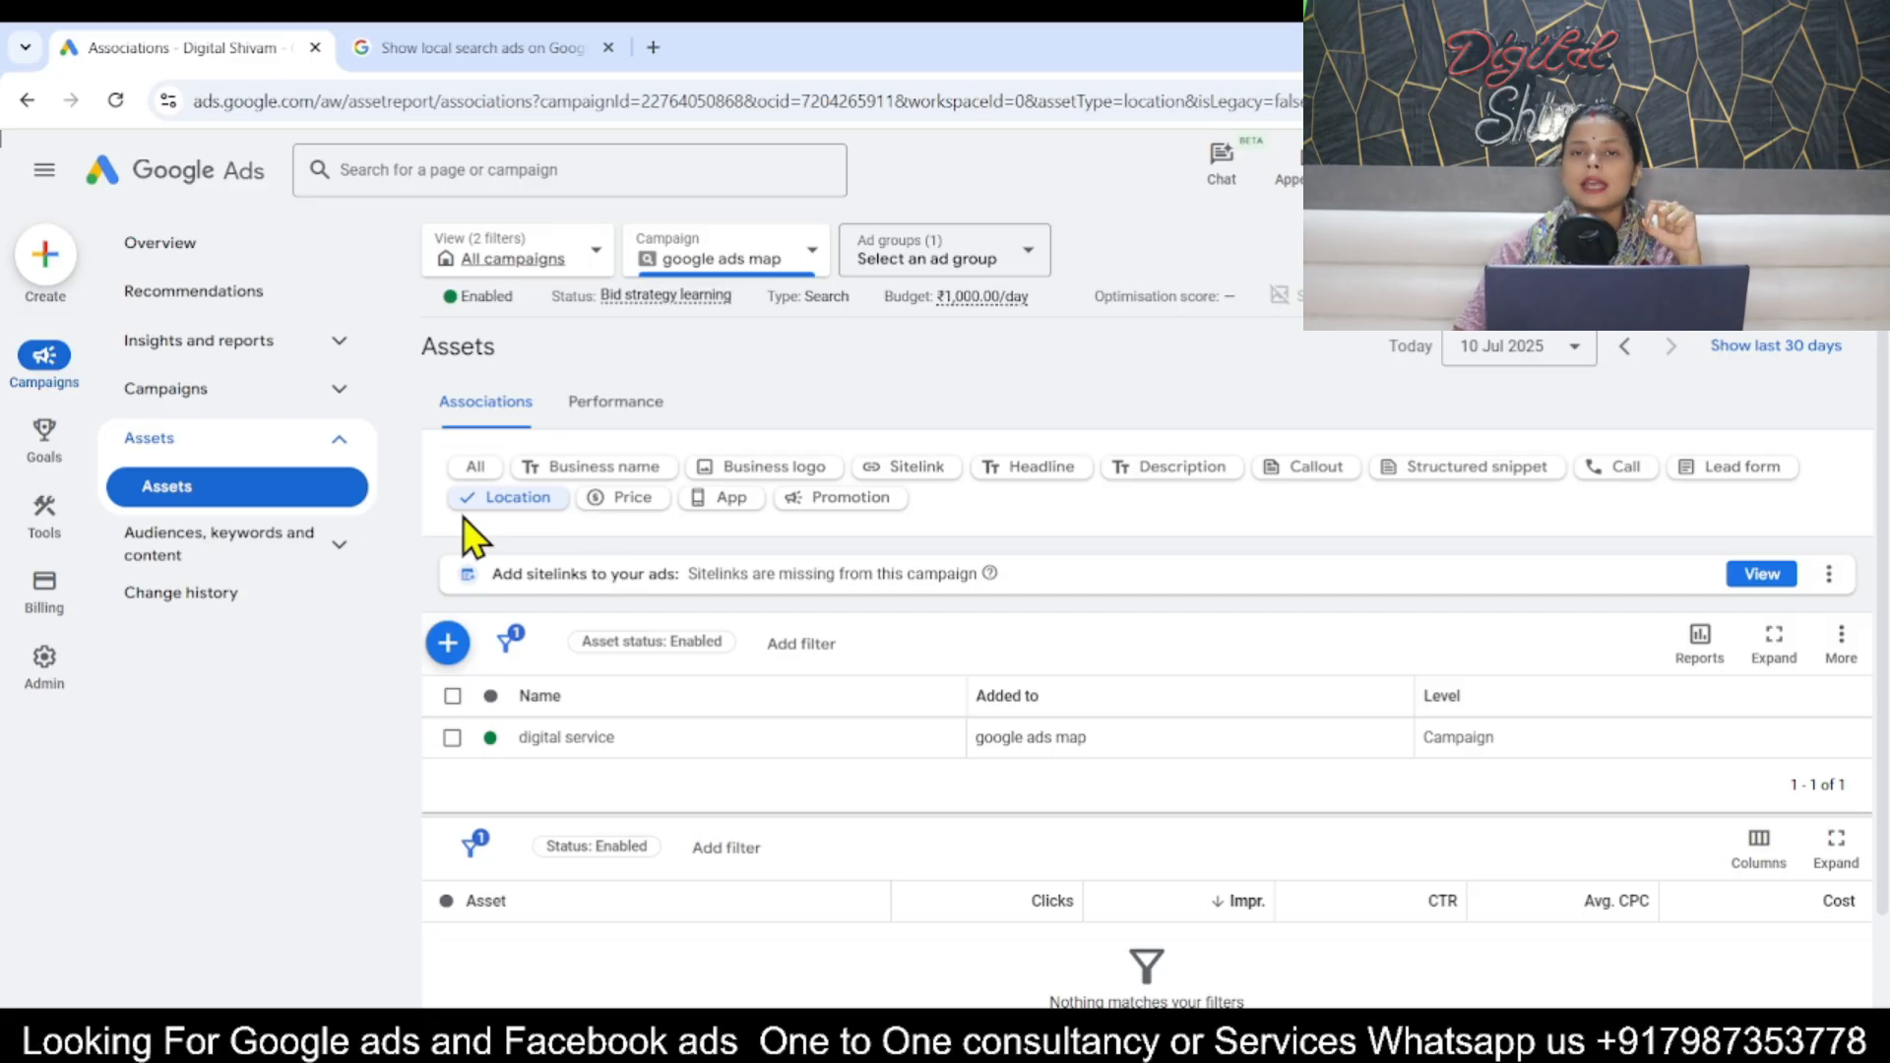
Edit the campaign's targeted locations and include a 20 mi radius around MP Nagar, Bhopal, Madhya Pradesh.
left_click(227, 557)
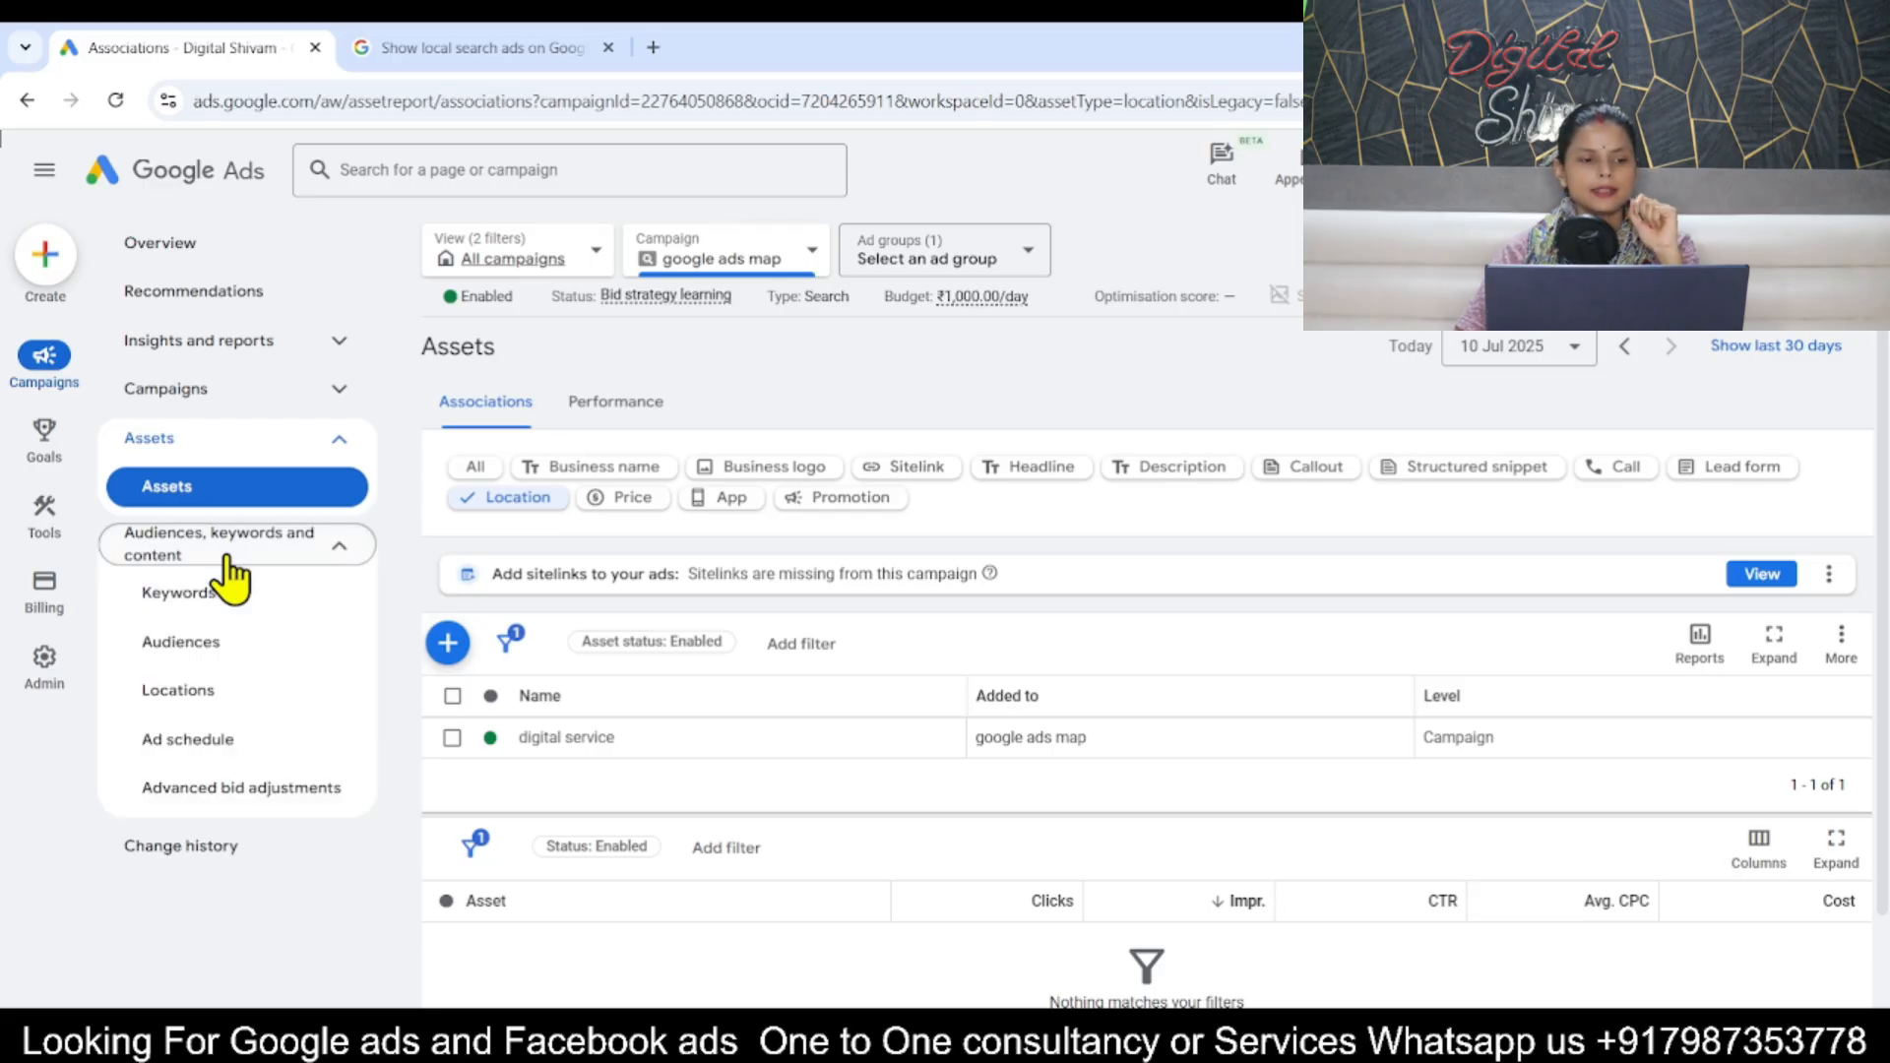
left_click(196, 697)
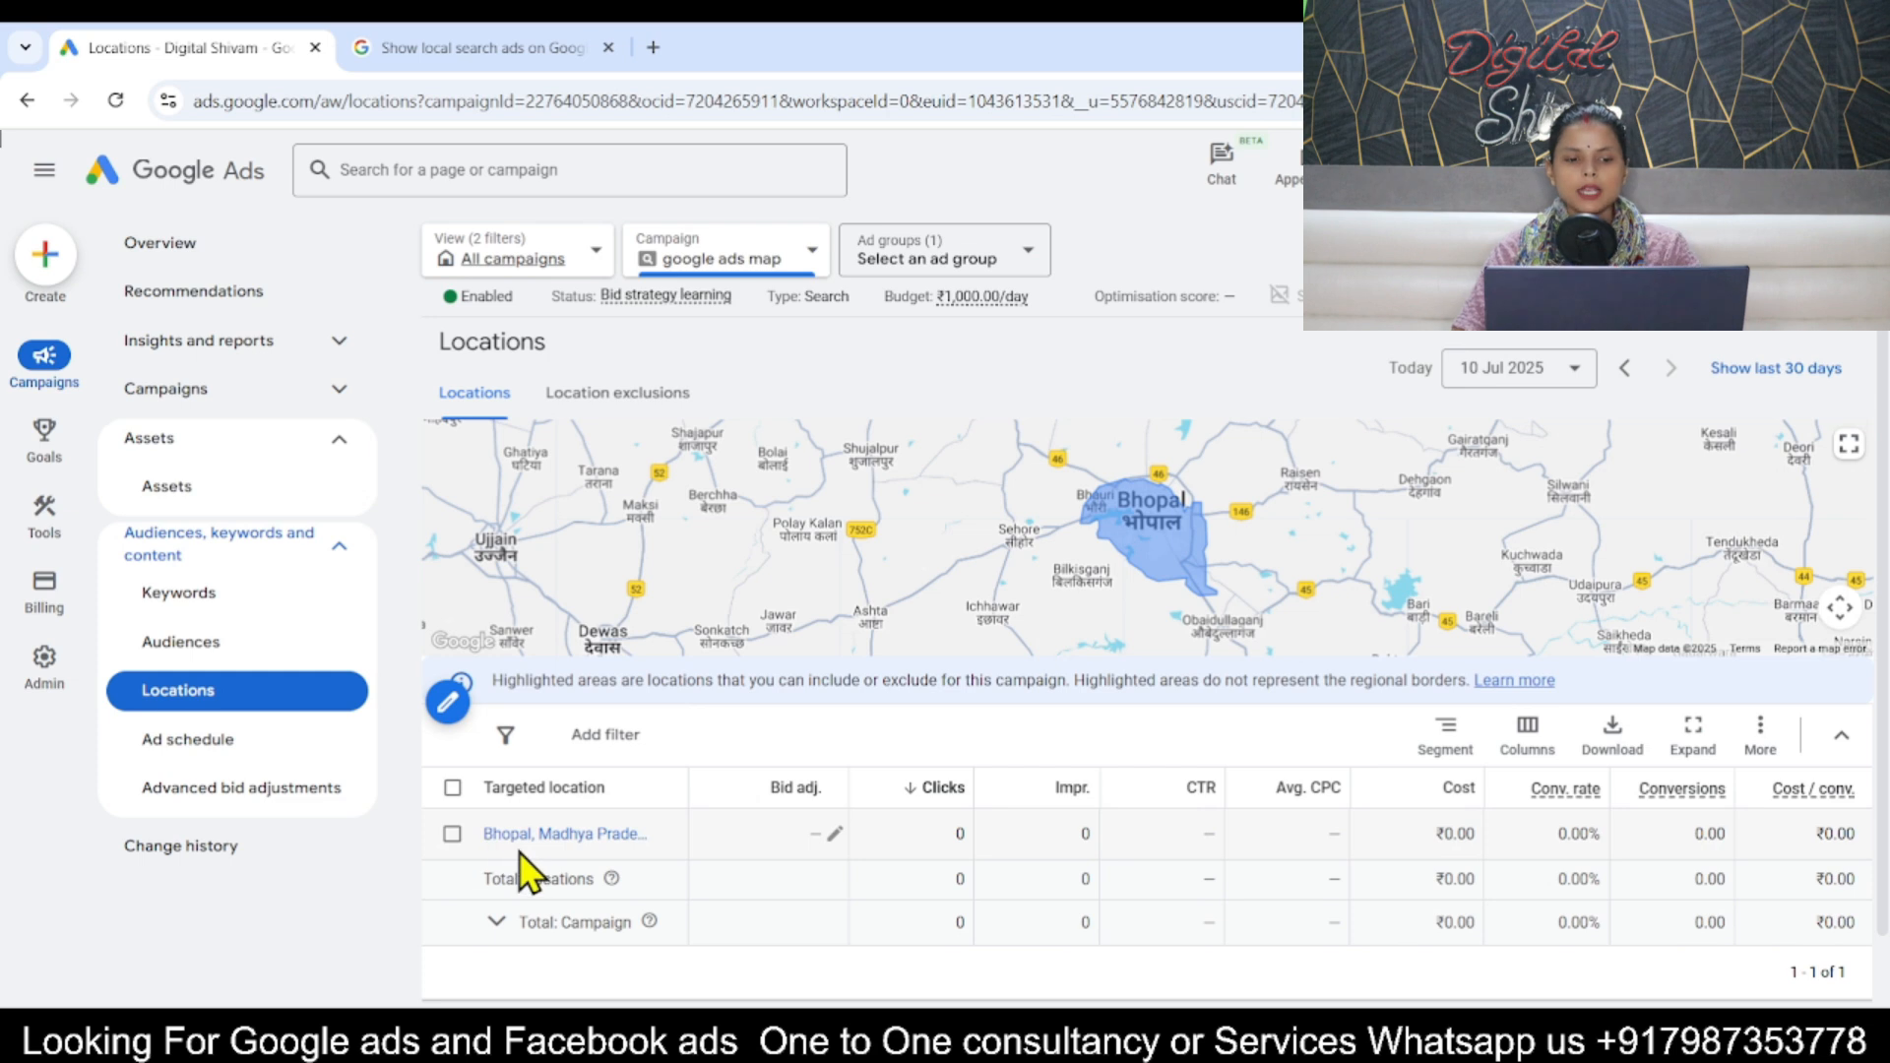
left_click(449, 702)
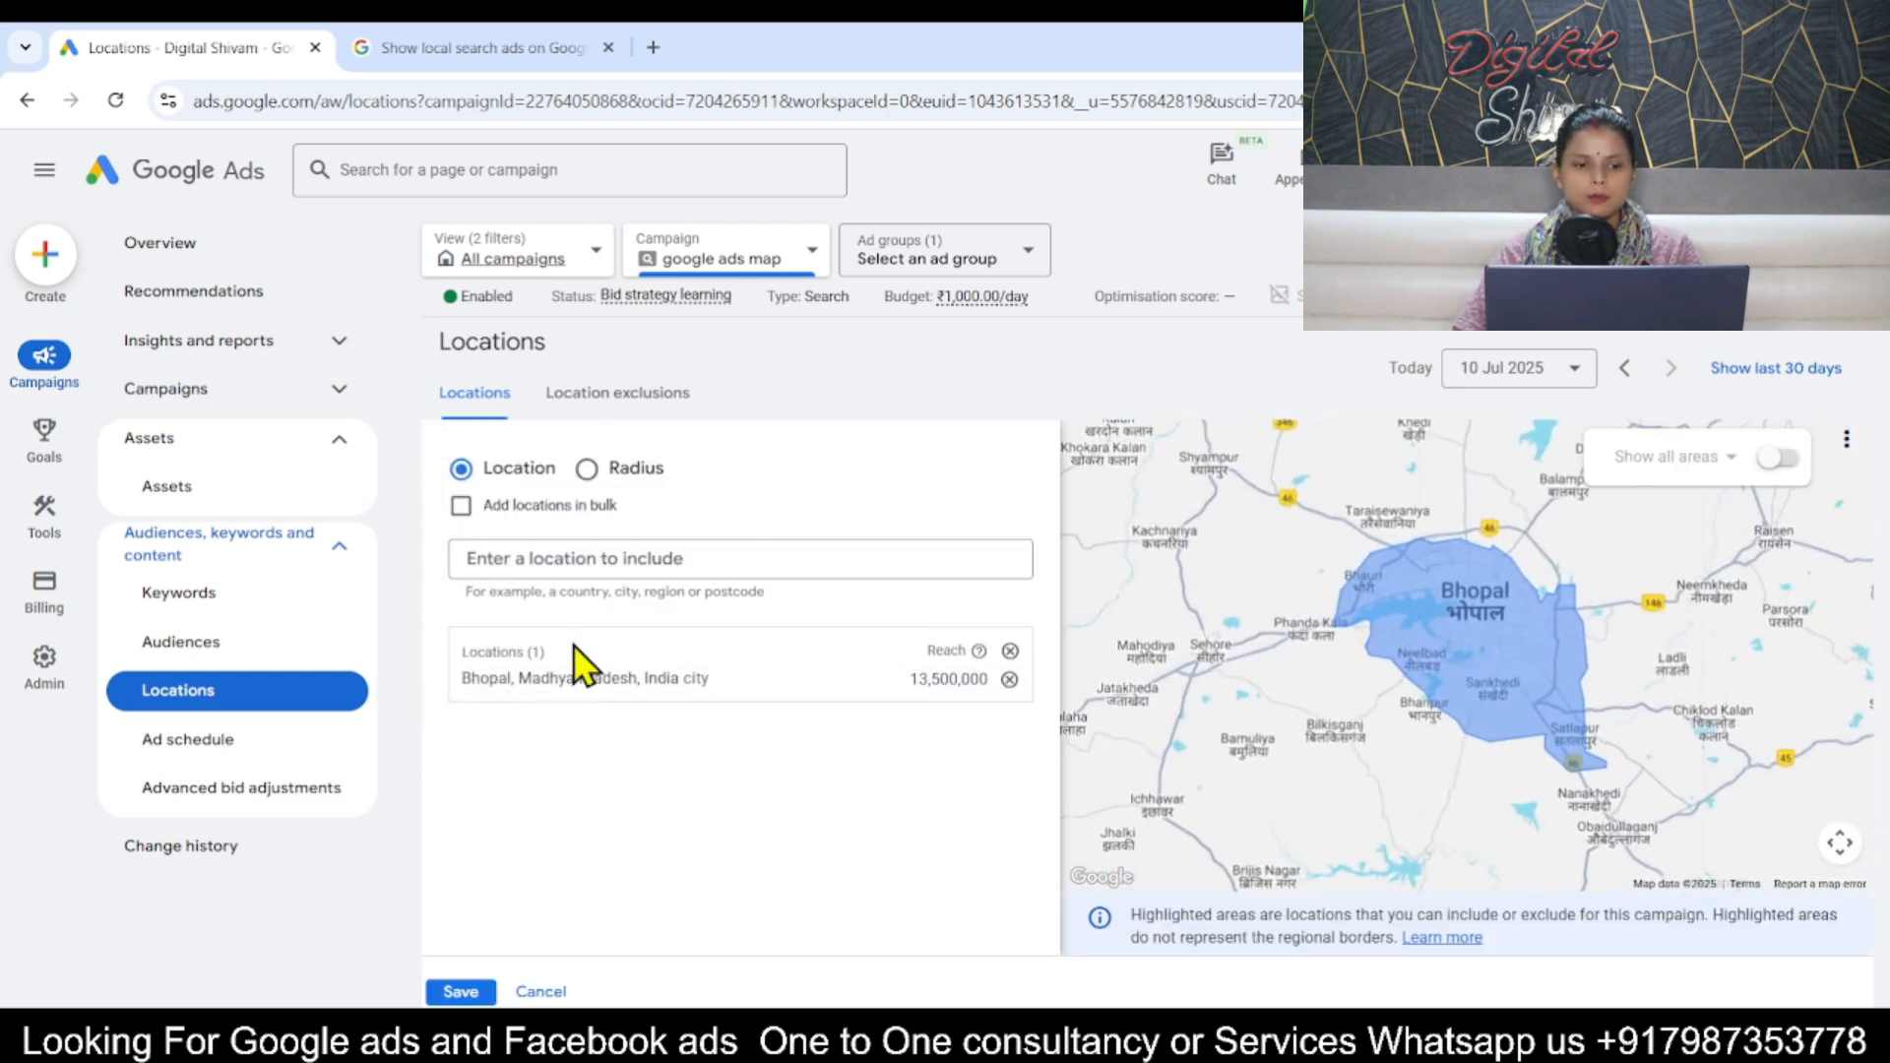
left_click(598, 475)
left_click(573, 554)
type("mp")
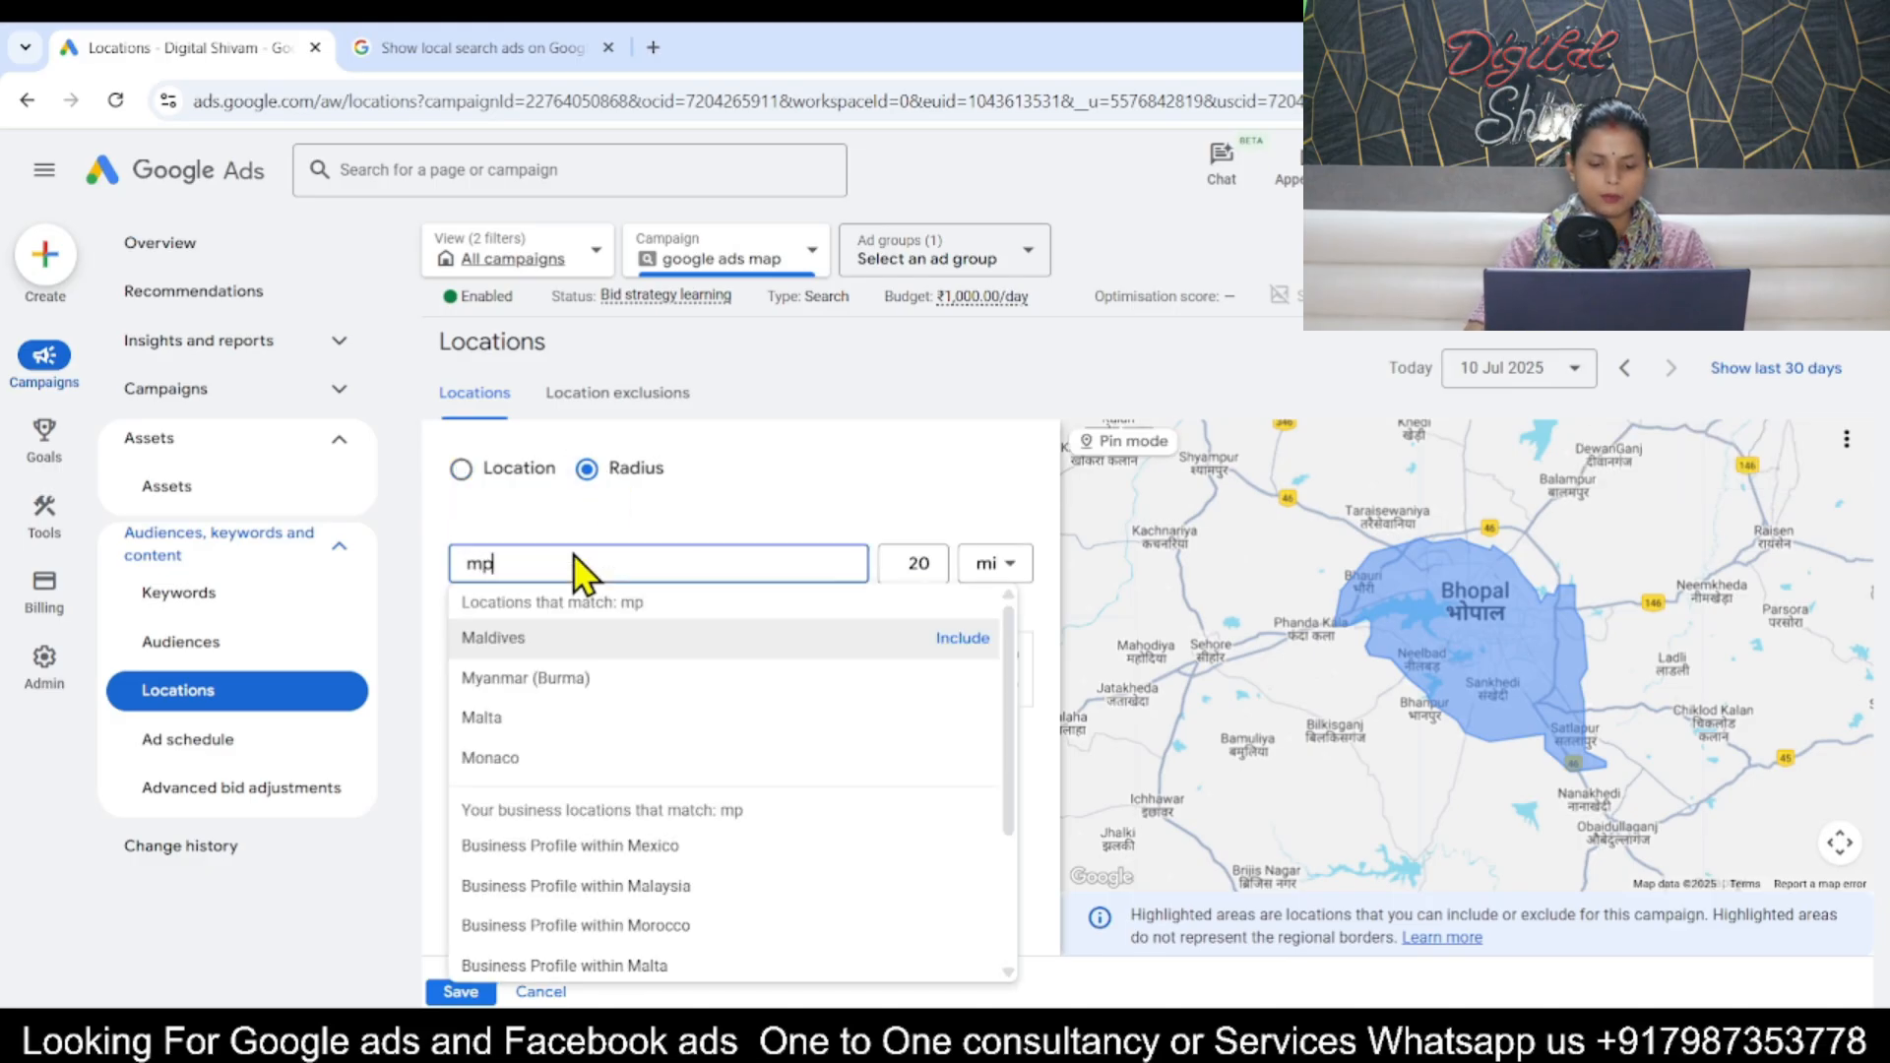
type(" nagar")
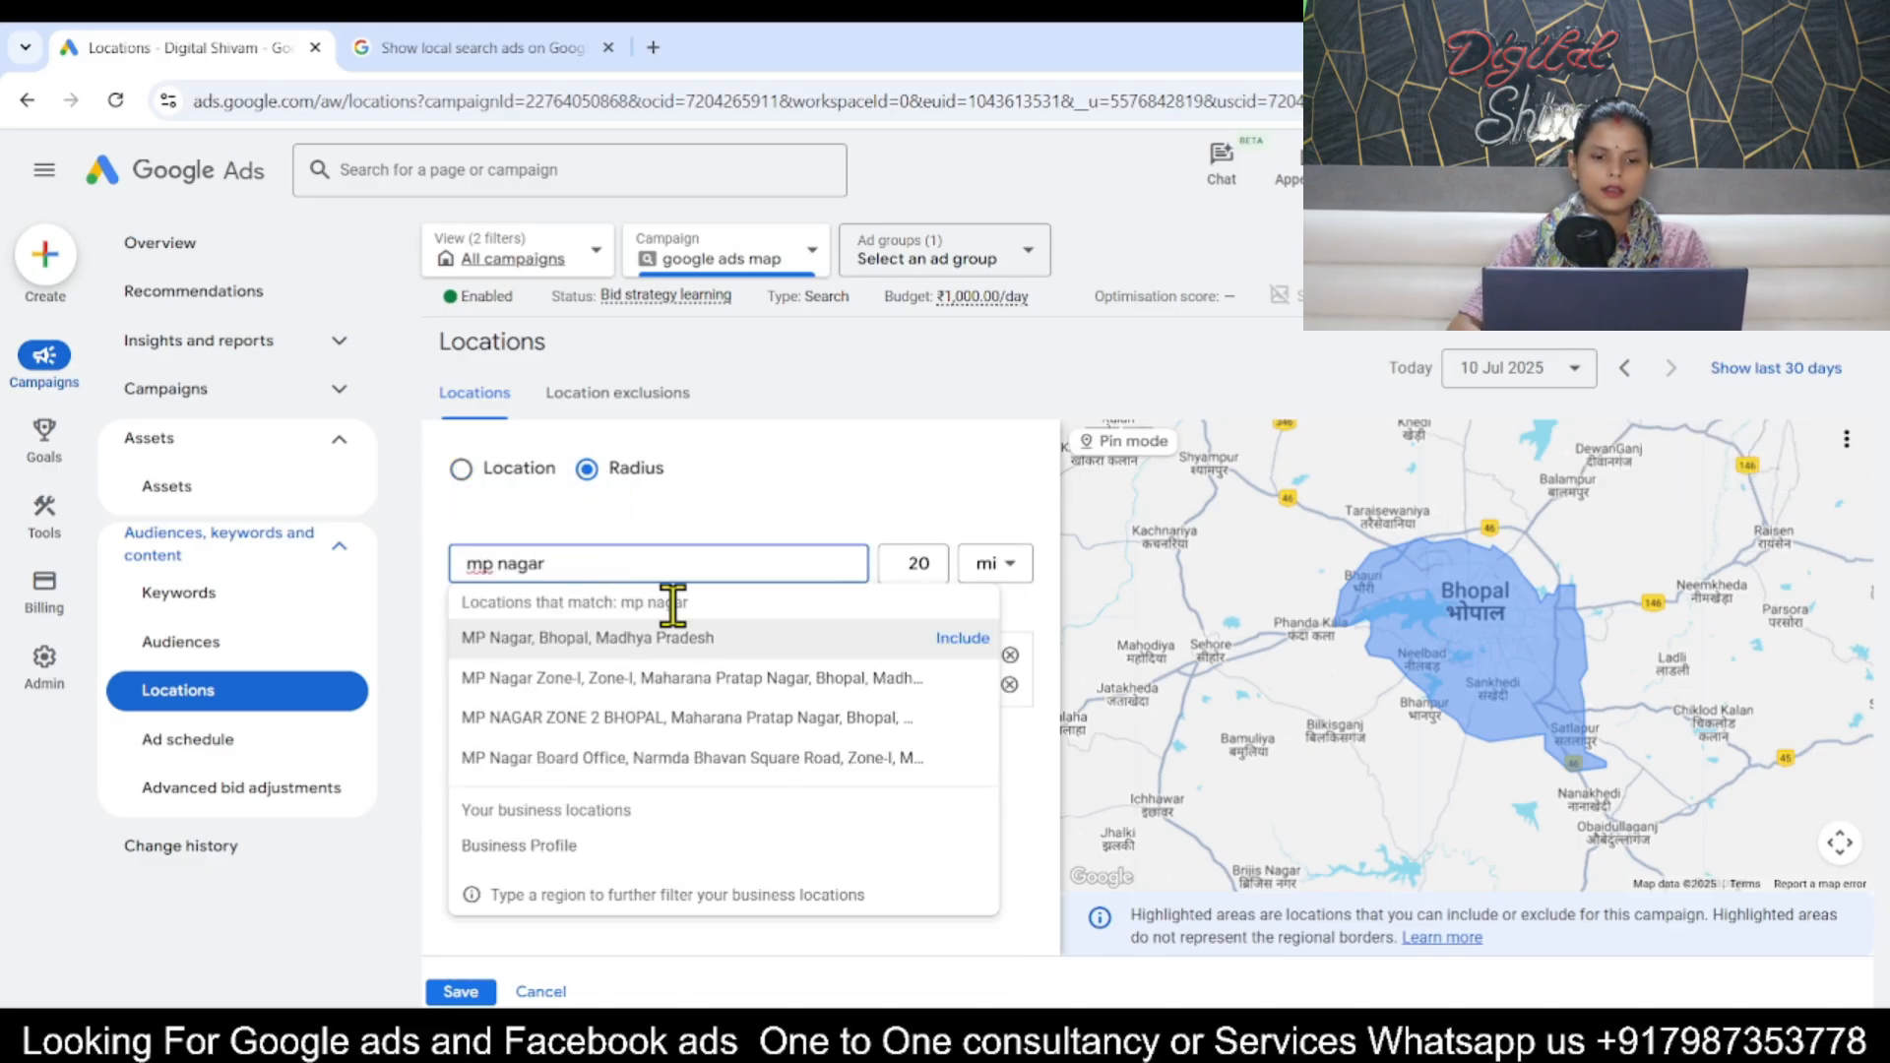
left_click(952, 640)
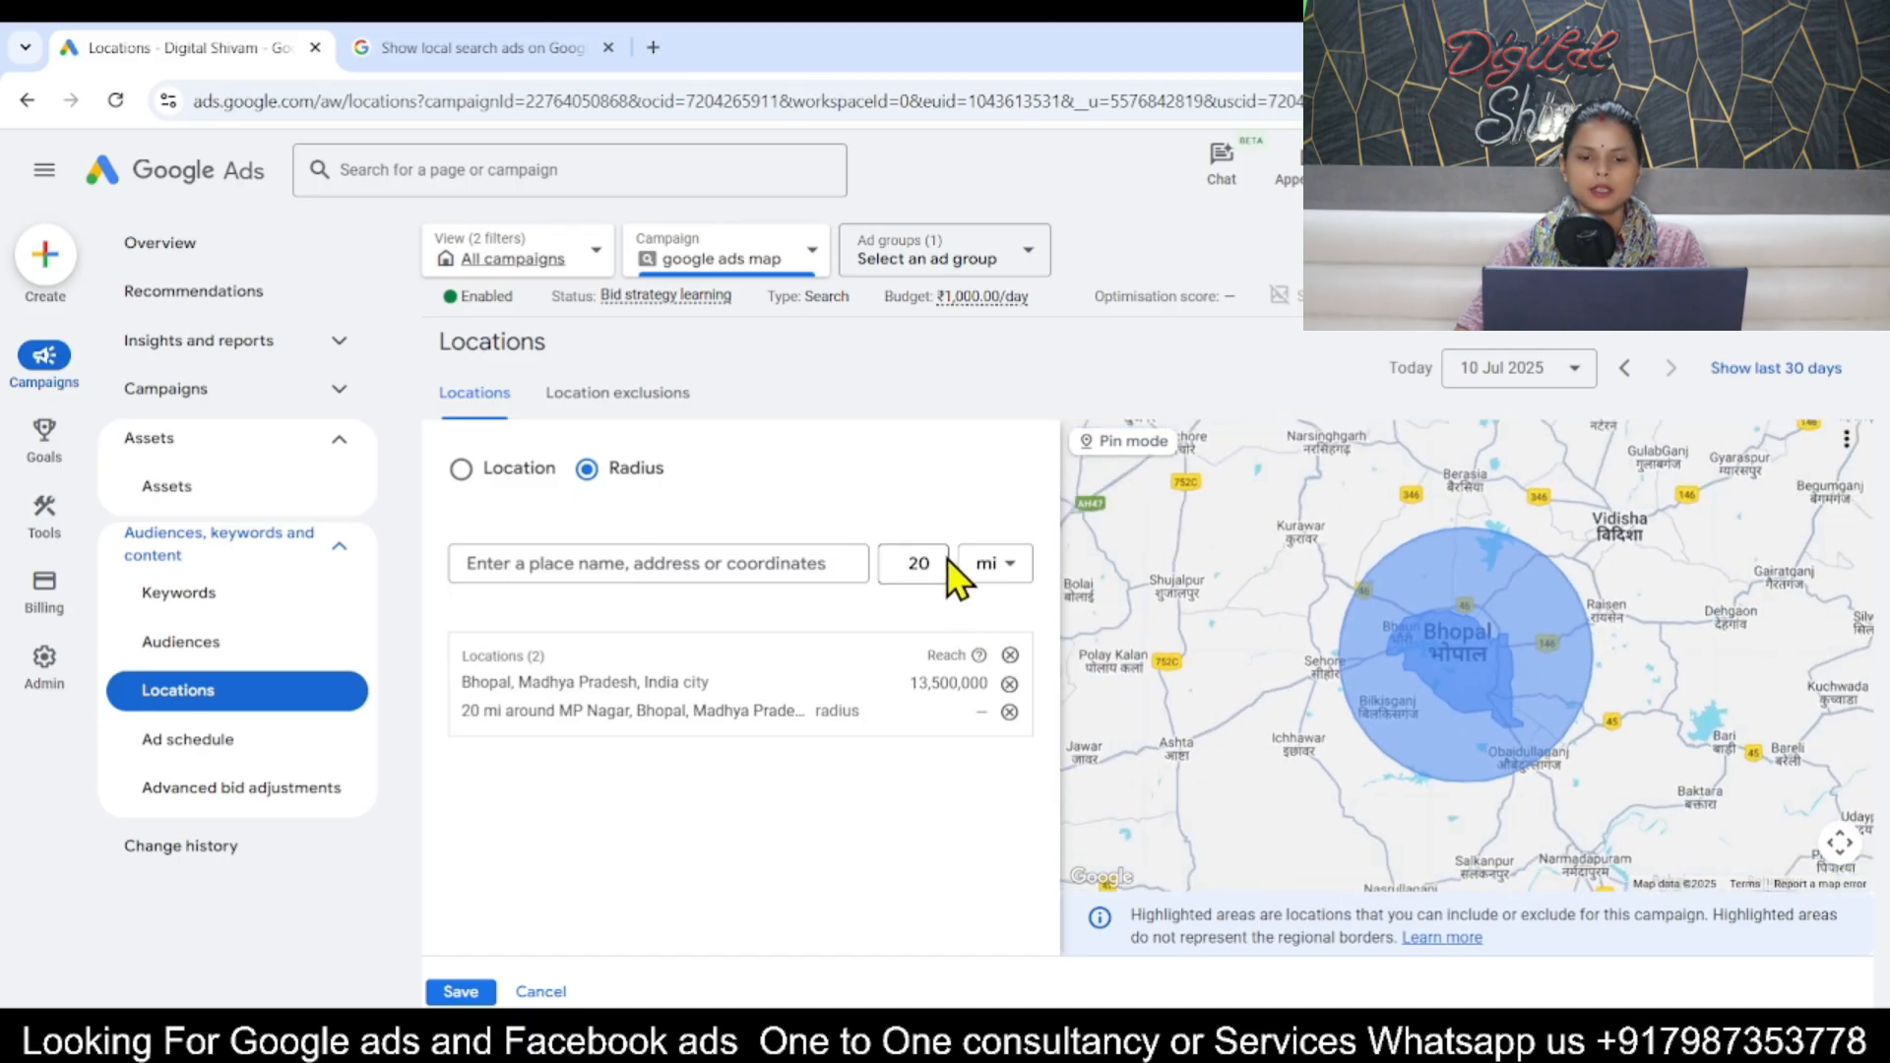
Set the radius entry to 2 km and save the campaign's targeted locations.
left_click(925, 571)
type("2")
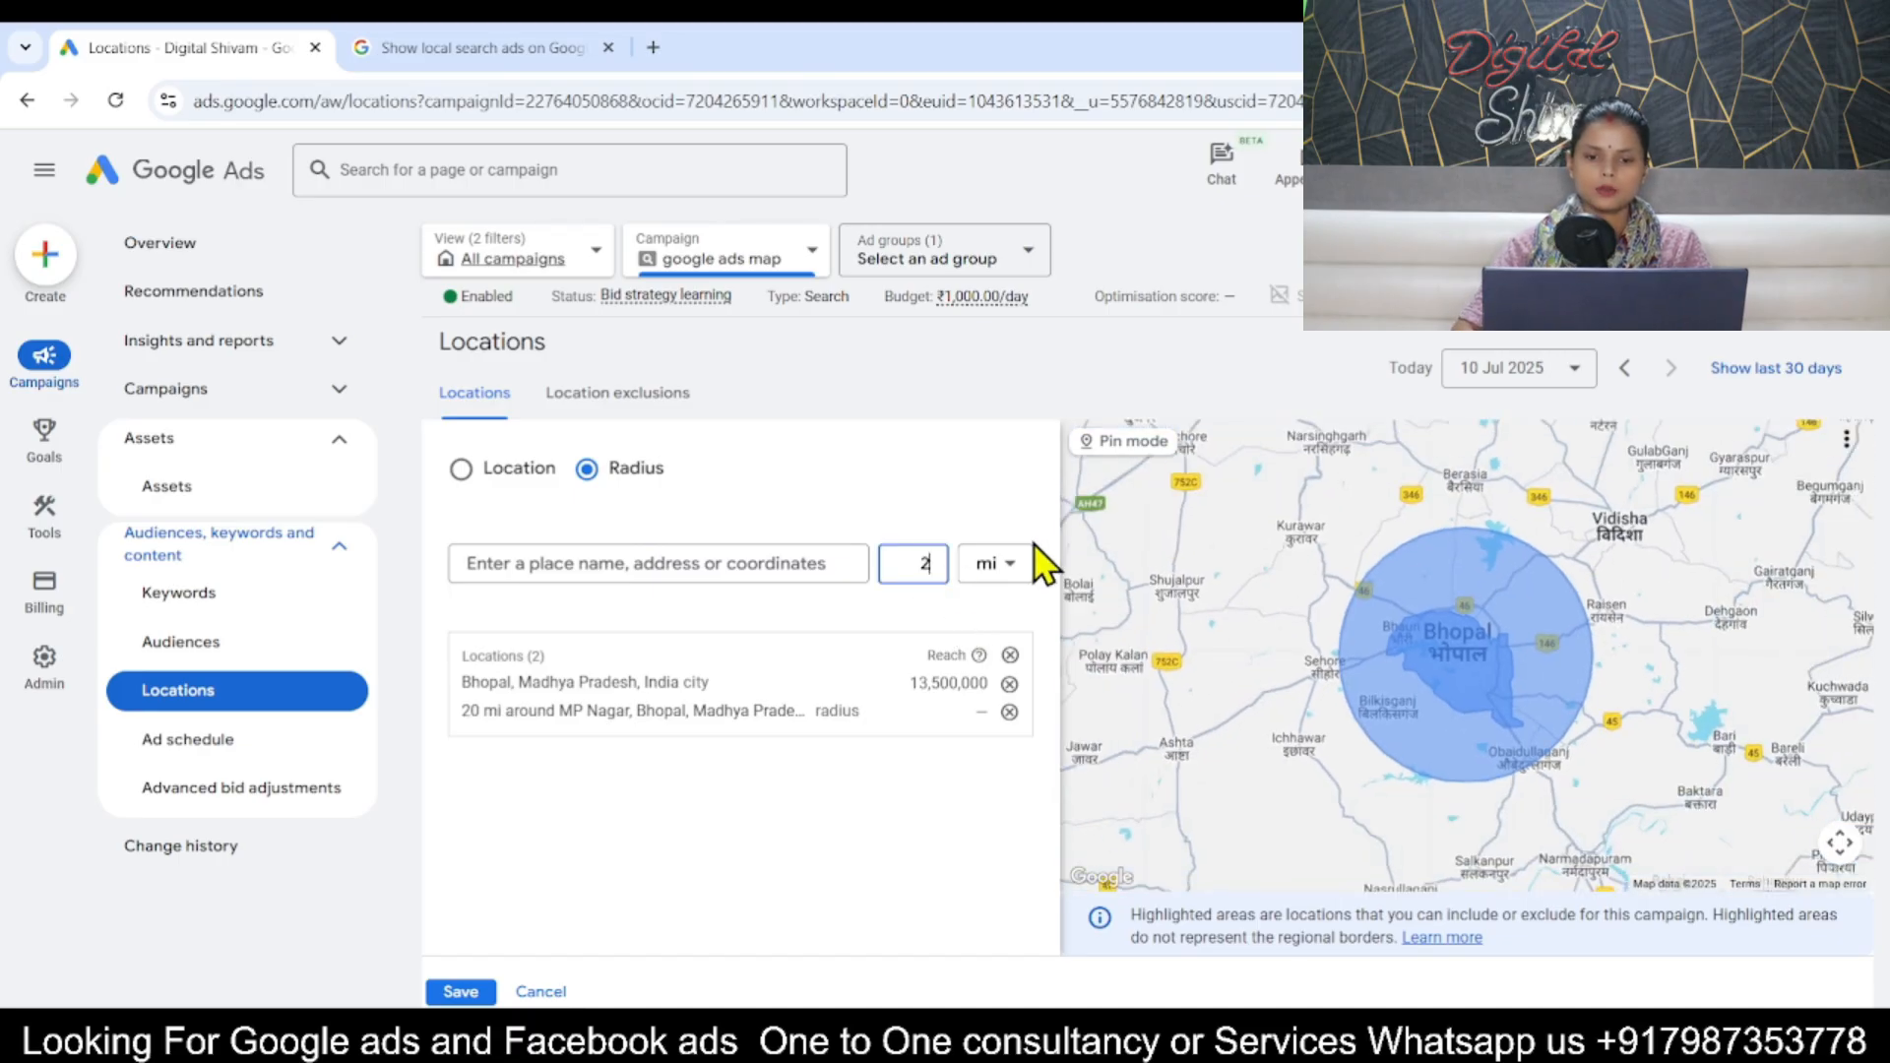
left_click(1028, 575)
left_click(989, 612)
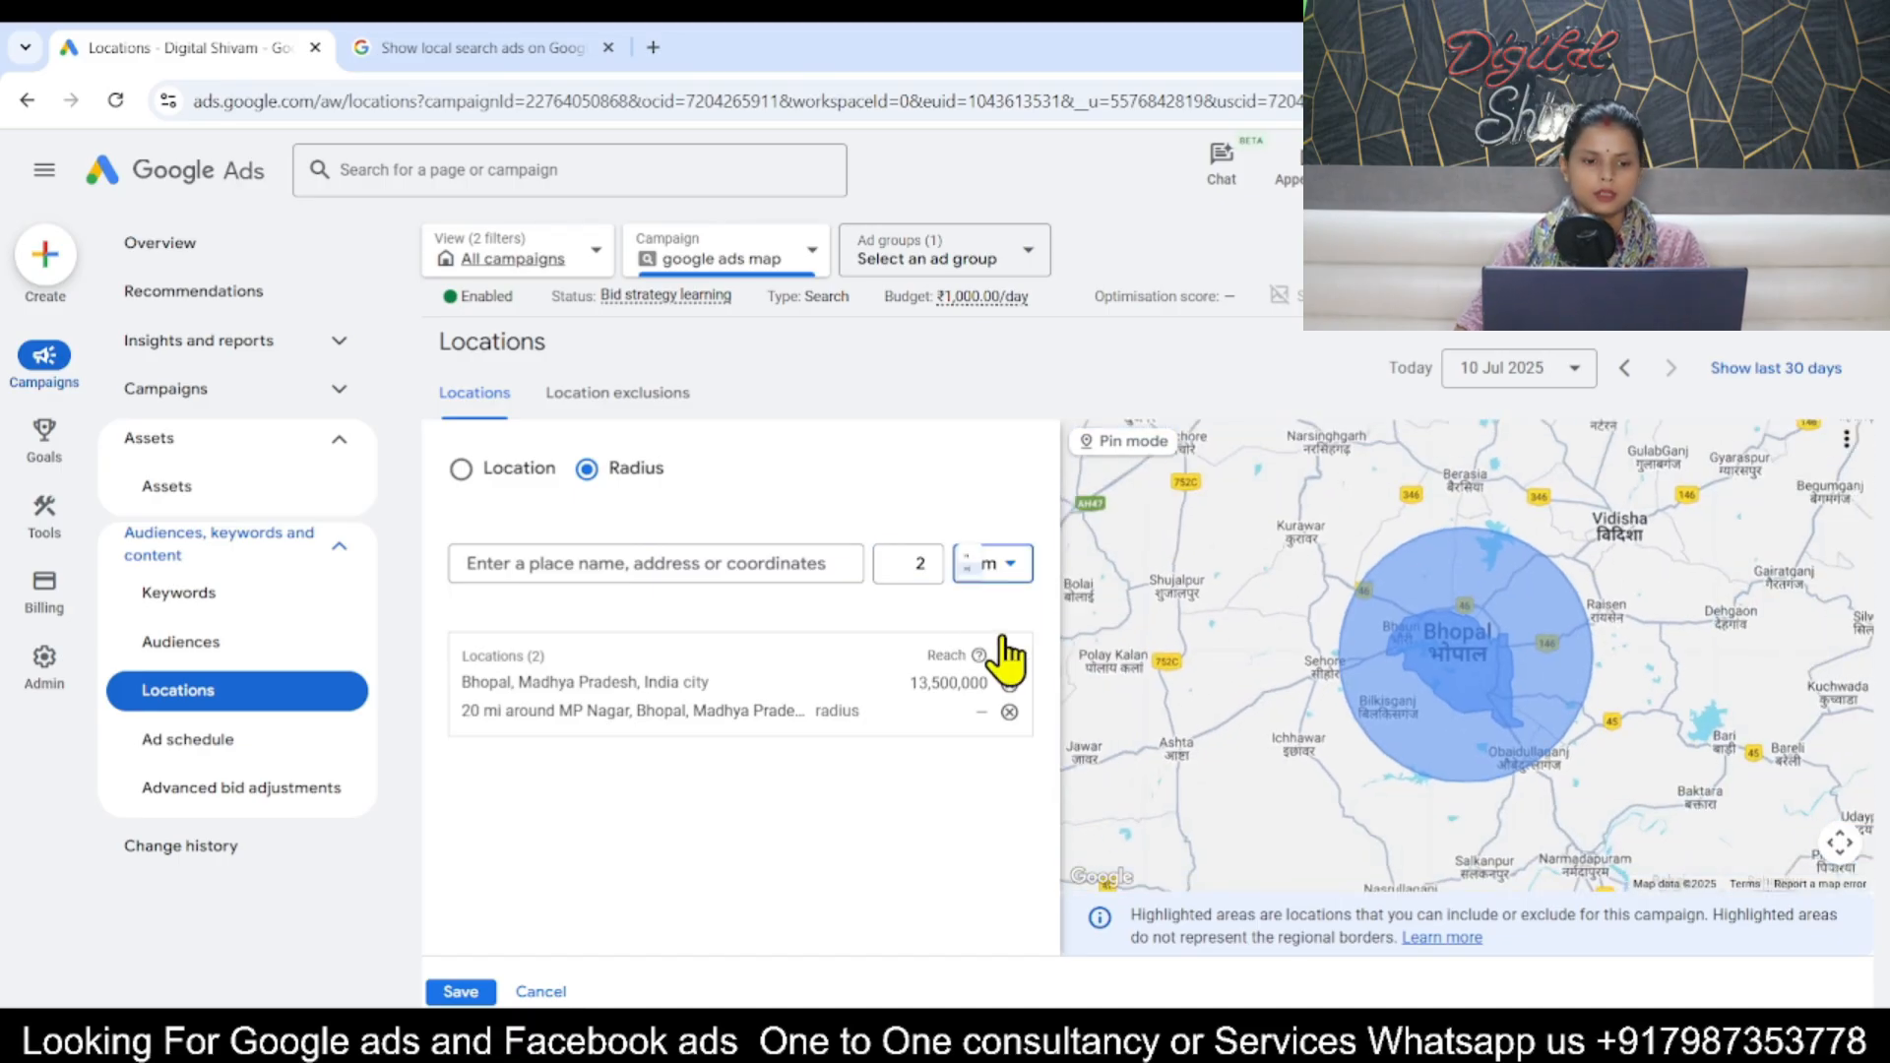
left_click(460, 992)
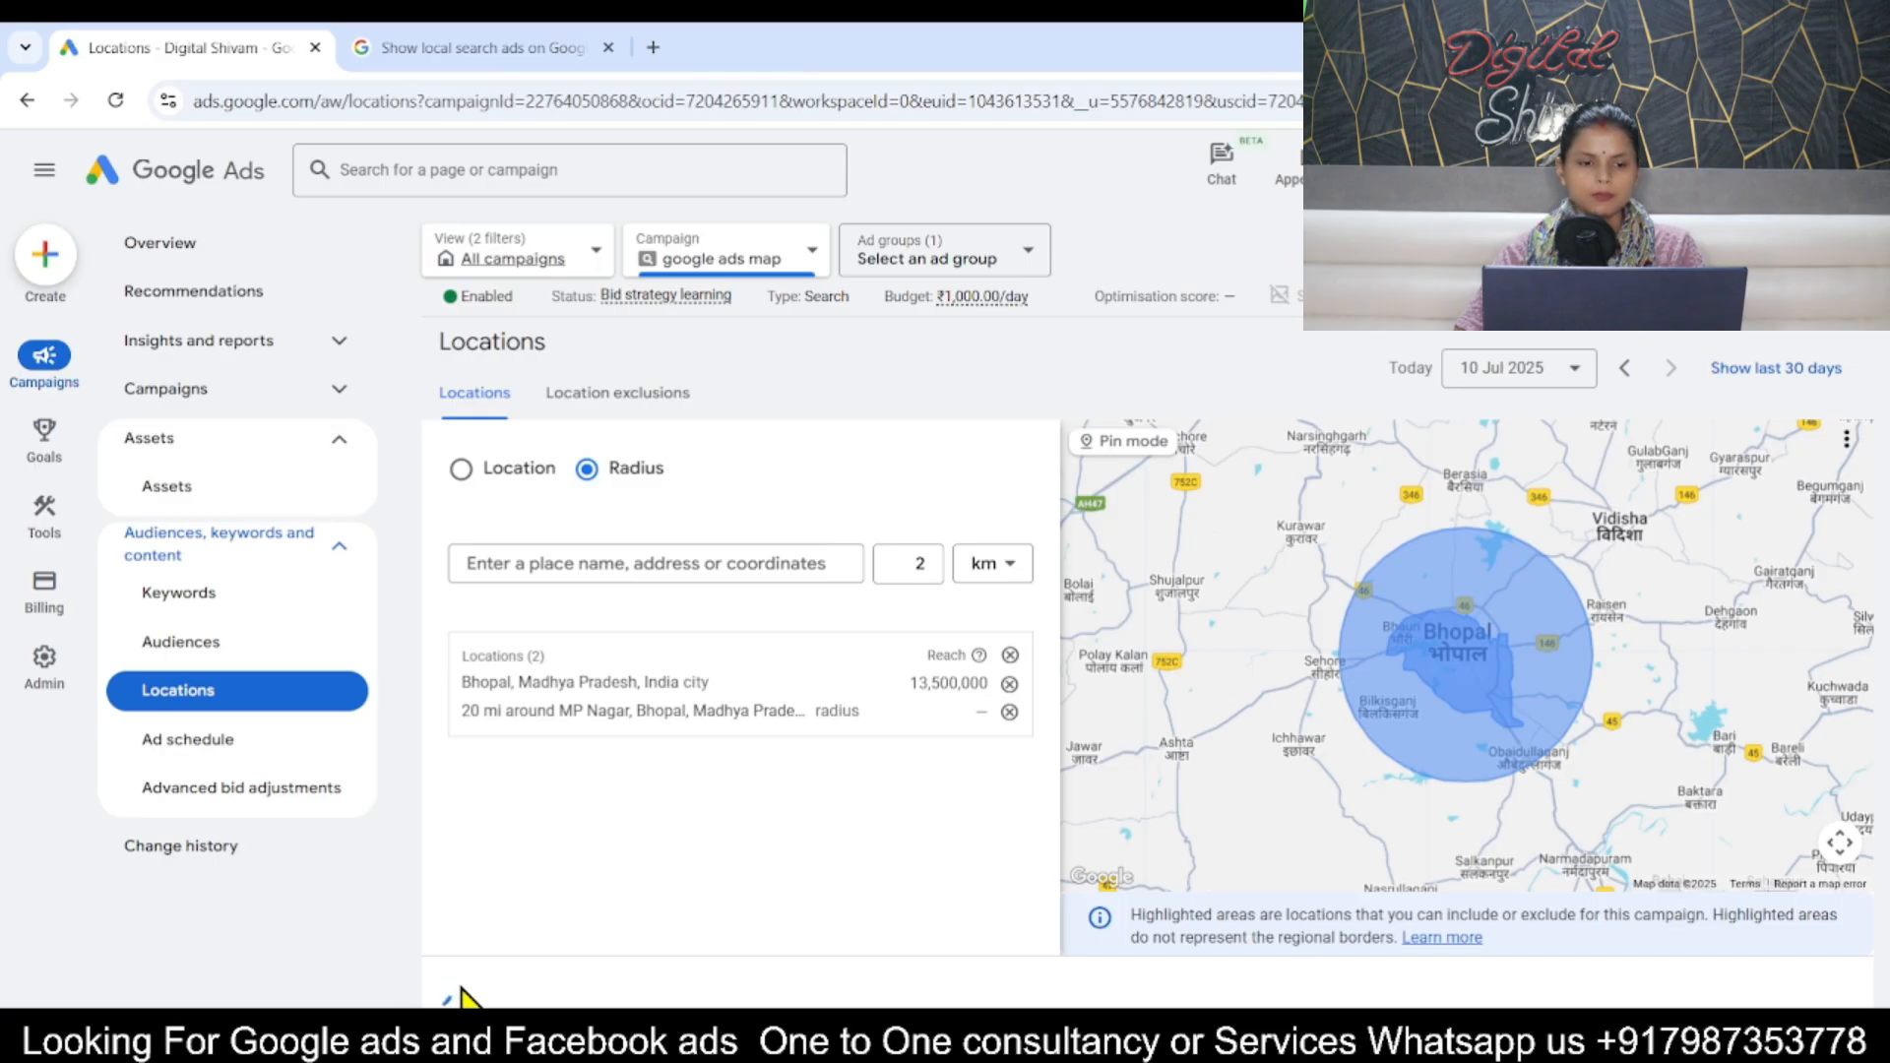
Set a 10% bid increase for the radius target around MP Nagar and save it.
left_click(835, 913)
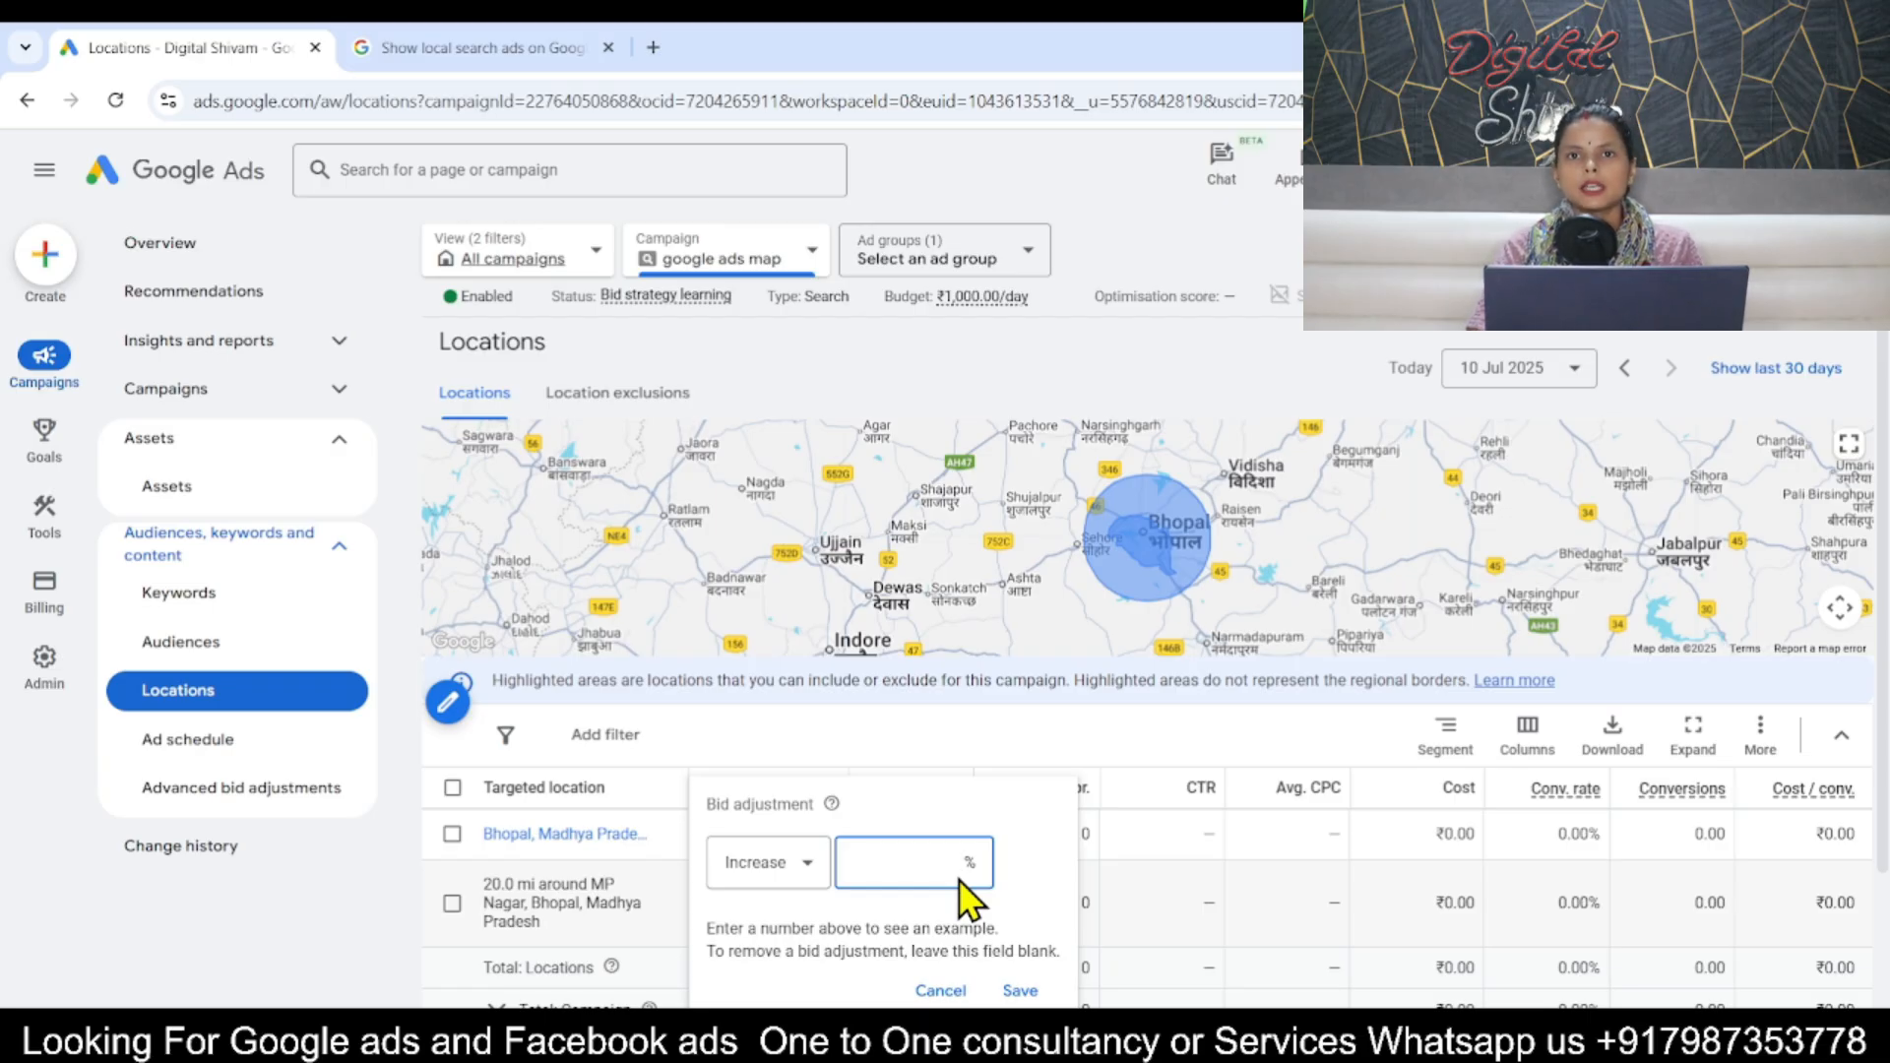
type("10")
left_click(1020, 990)
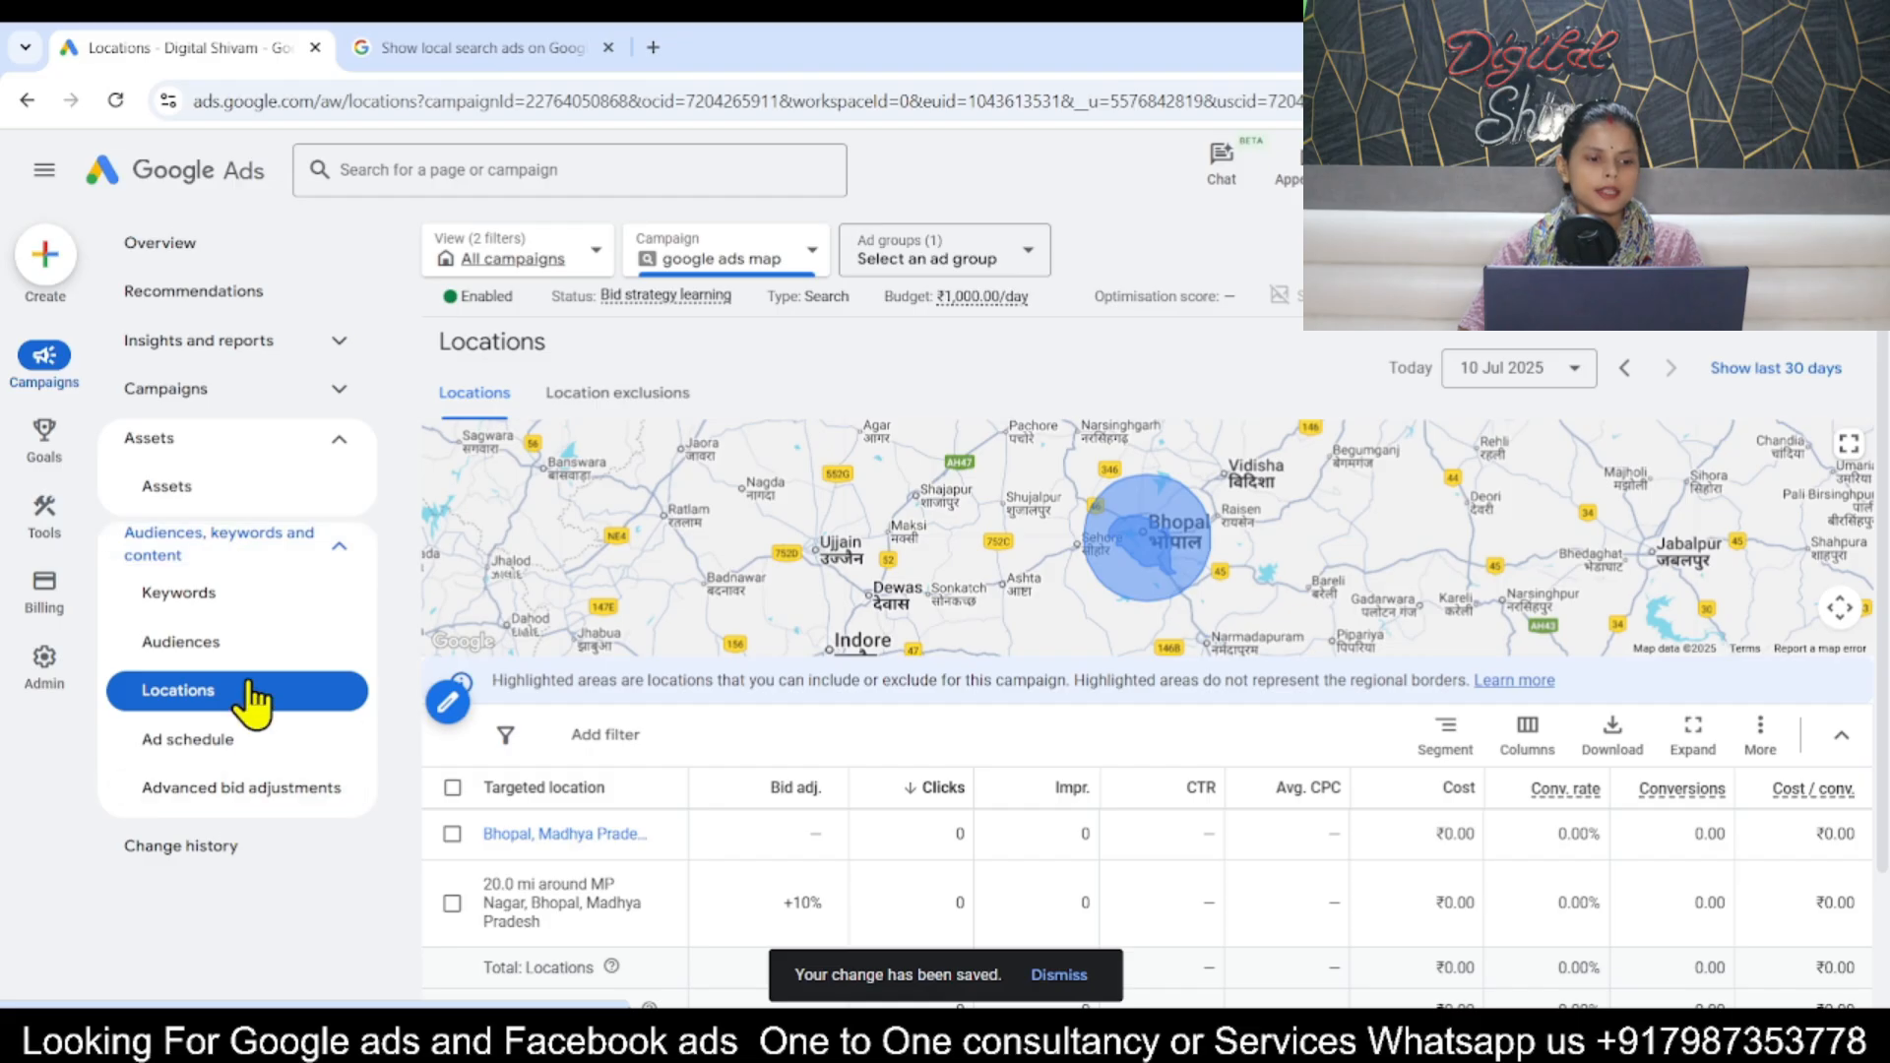
Return to the campaign's ads list, then switch to the Google Ads Help article on showing local search ads on Google Maps.
left_click(239, 396)
left_click(249, 536)
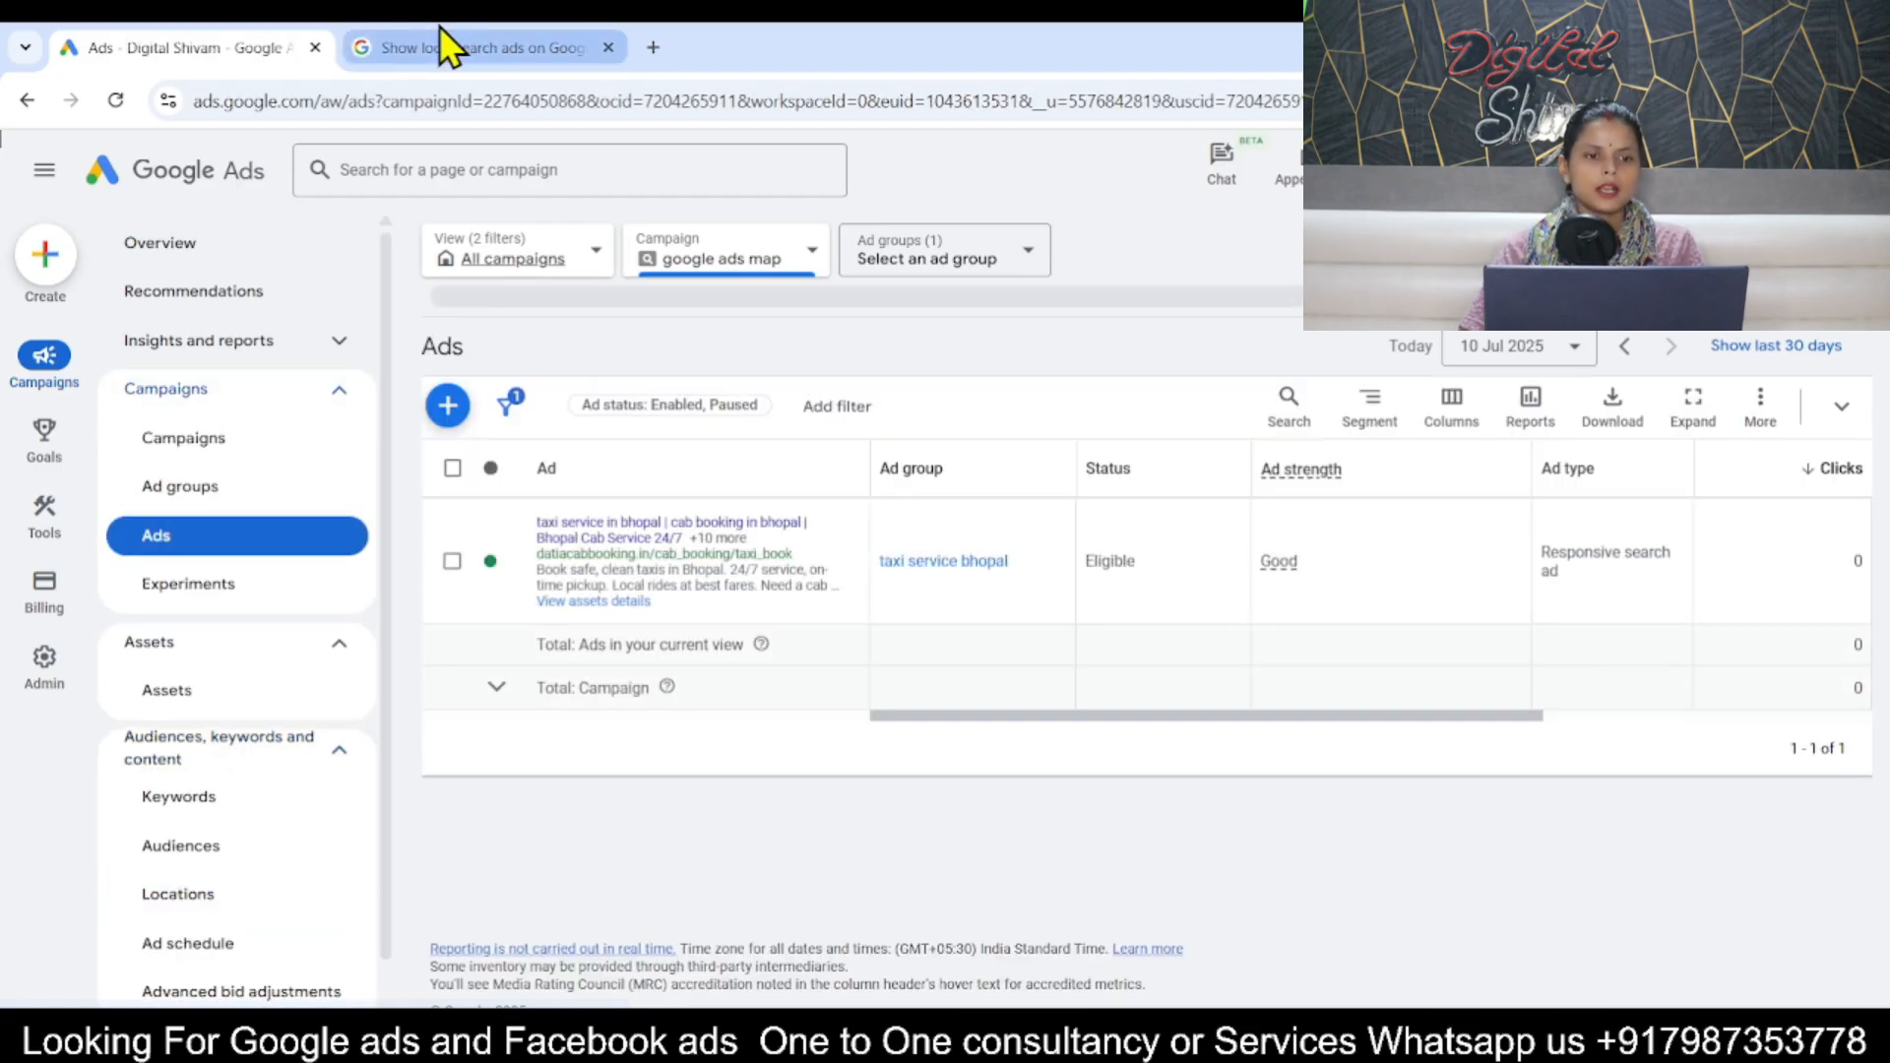
left_click(439, 28)
left_click(431, 510)
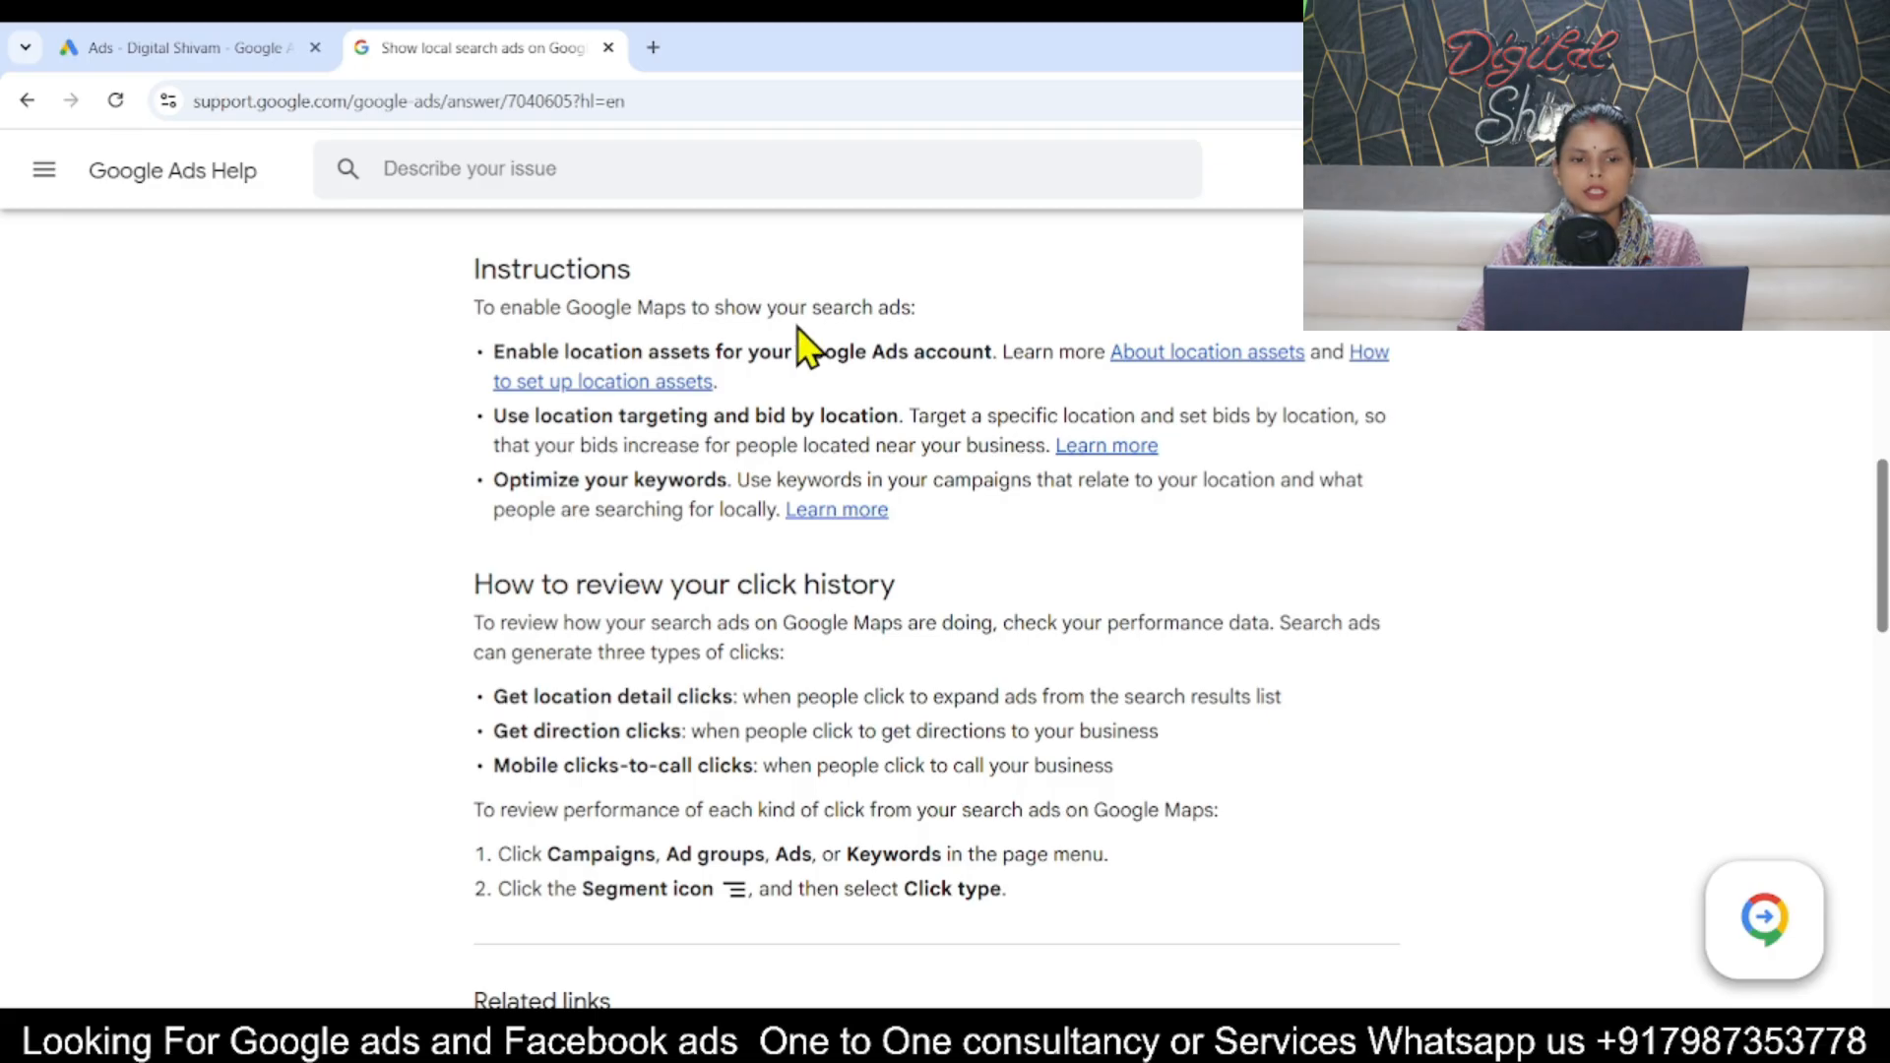